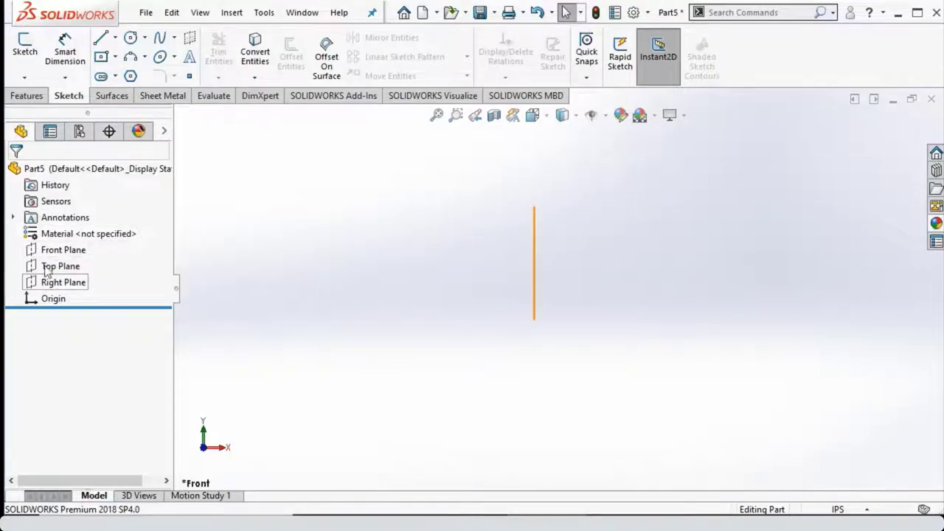
Step: Face the Front Plane and start a new sketch on it
{"action": "right_click", "coordinate": [57, 250]}
{"action": "left_click", "coordinate": [121, 233]}
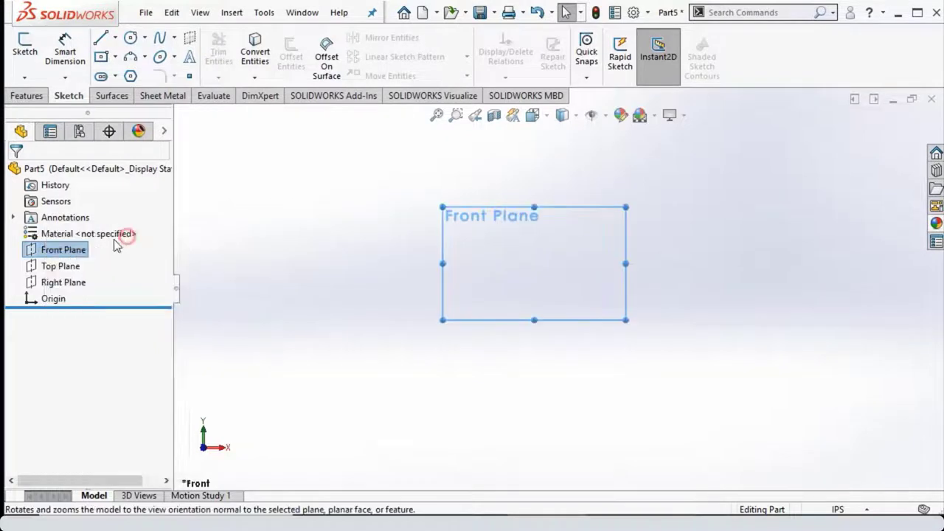
{"action": "right_click", "coordinate": [76, 253]}
{"action": "left_click", "coordinate": [154, 224]}
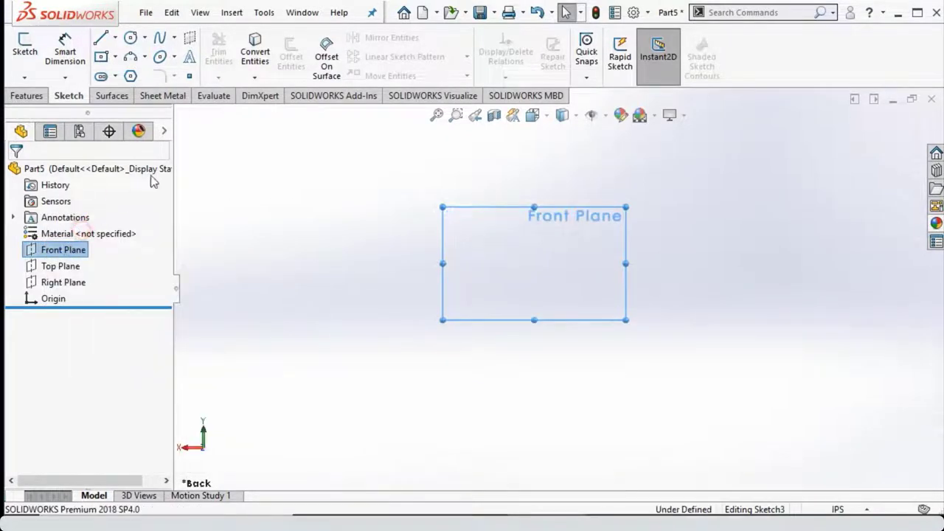
Step: Draw a vertical centreline rising straight up from the origin
{"action": "left_click", "coordinate": [115, 36]}
{"action": "left_click", "coordinate": [137, 74]}
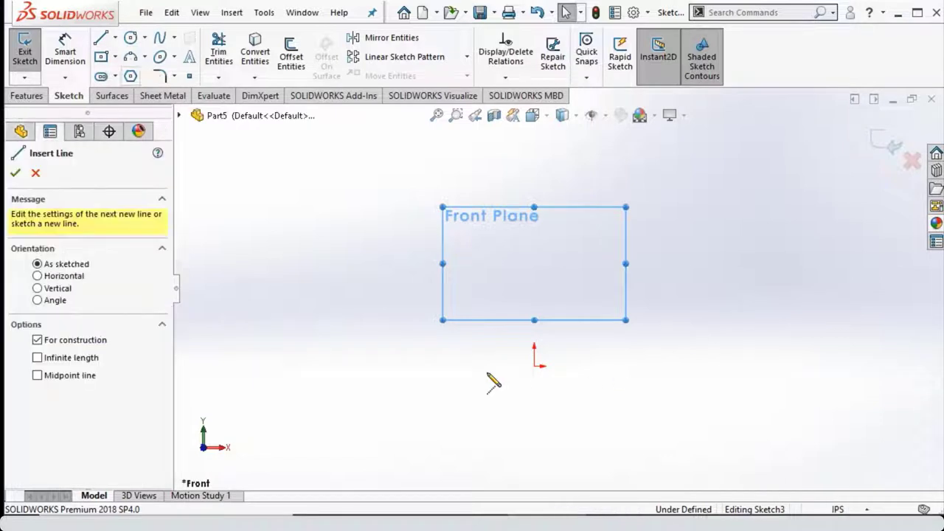
{"action": "left_click", "coordinate": [535, 366]}
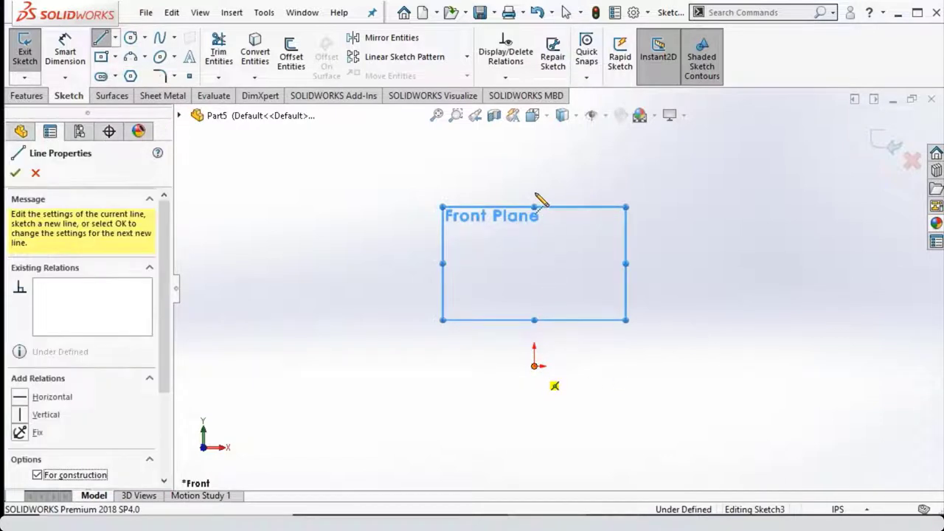
{"action": "left_click", "coordinate": [535, 193]}
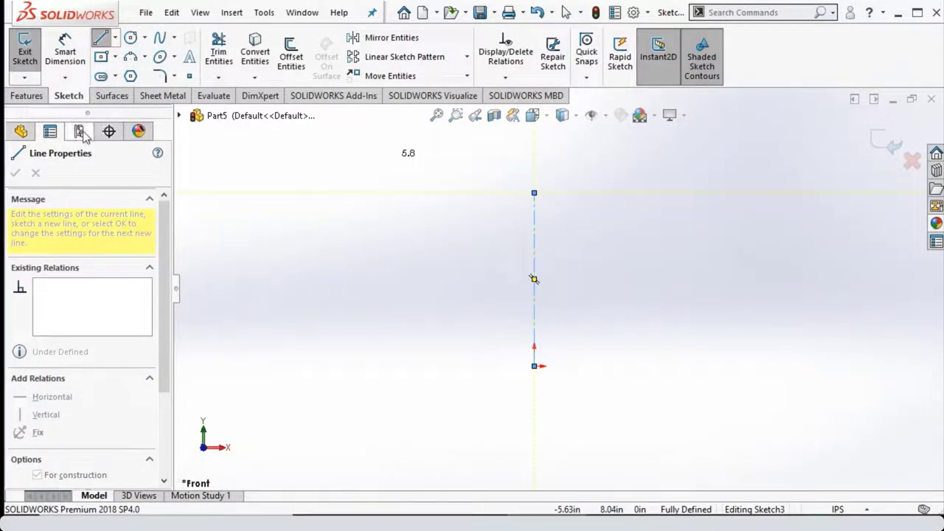
{"action": "key", "text": "Escape"}
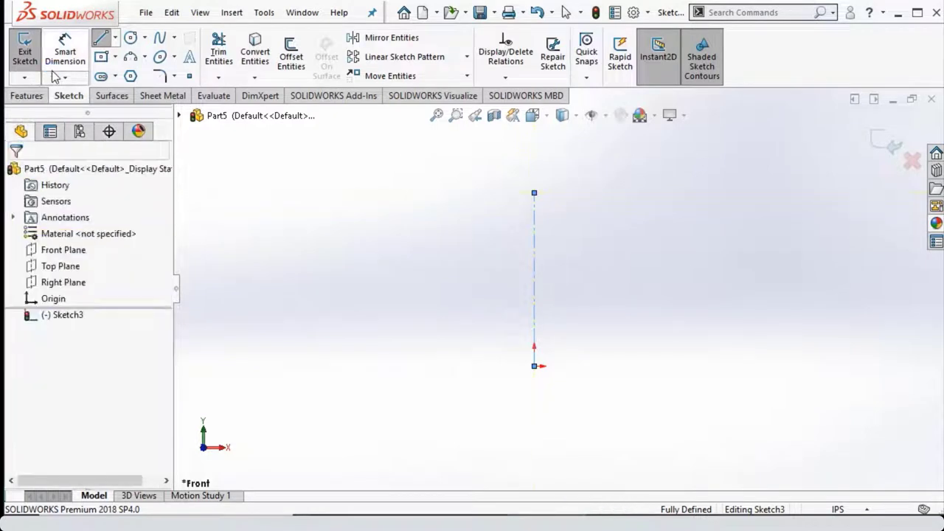
Step: Dimension the centreline's length to 18 in
{"action": "left_click", "coordinate": [65, 53]}
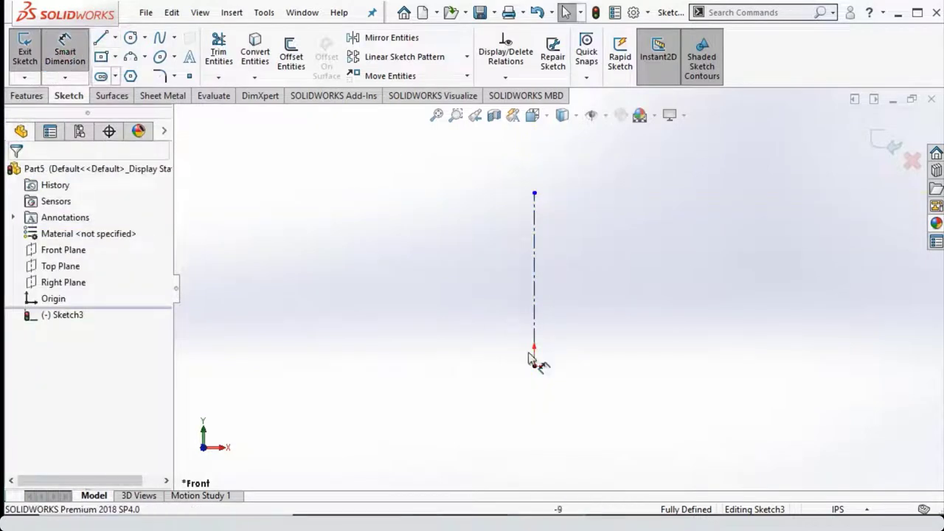
{"action": "left_click", "coordinate": [535, 307]}
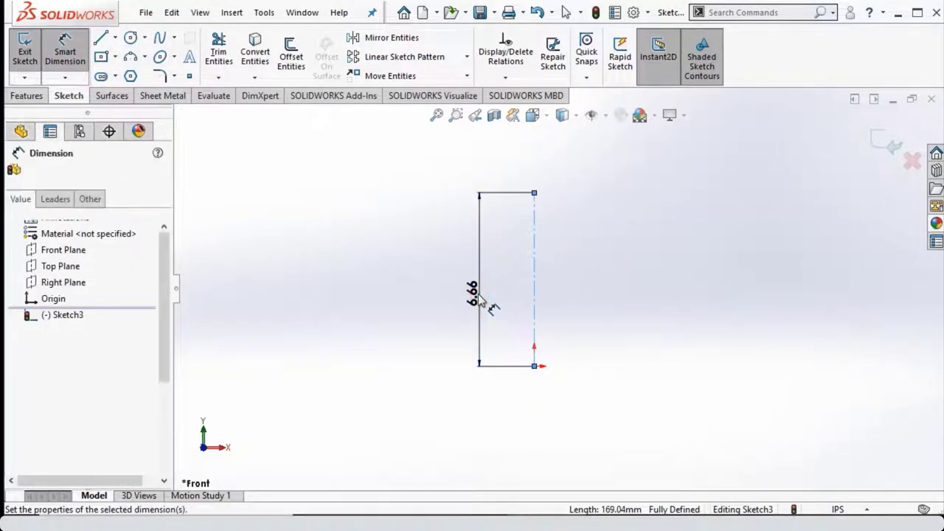
{"action": "left_click", "coordinate": [480, 299]}
{"action": "type", "text": "18"}
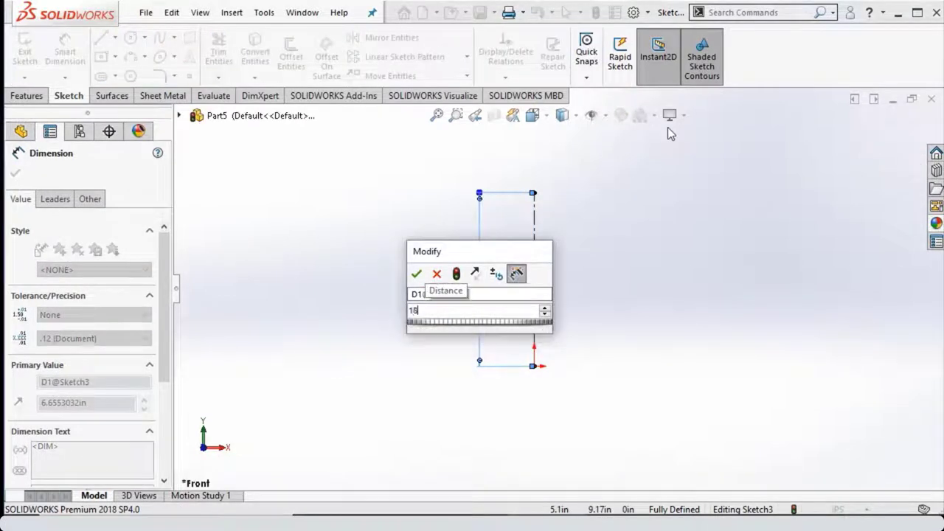
{"action": "key", "text": "Return"}
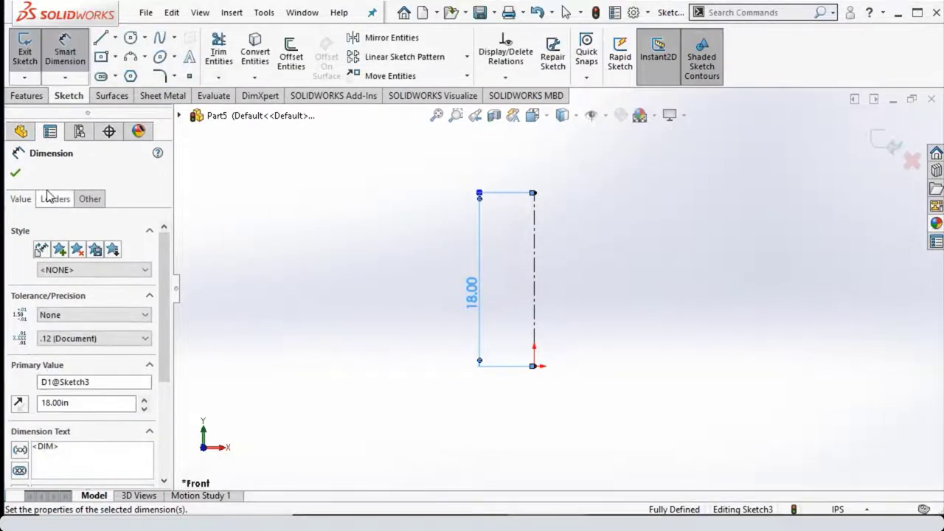
{"action": "left_click", "coordinate": [19, 176]}
{"action": "type", "text": "s"}
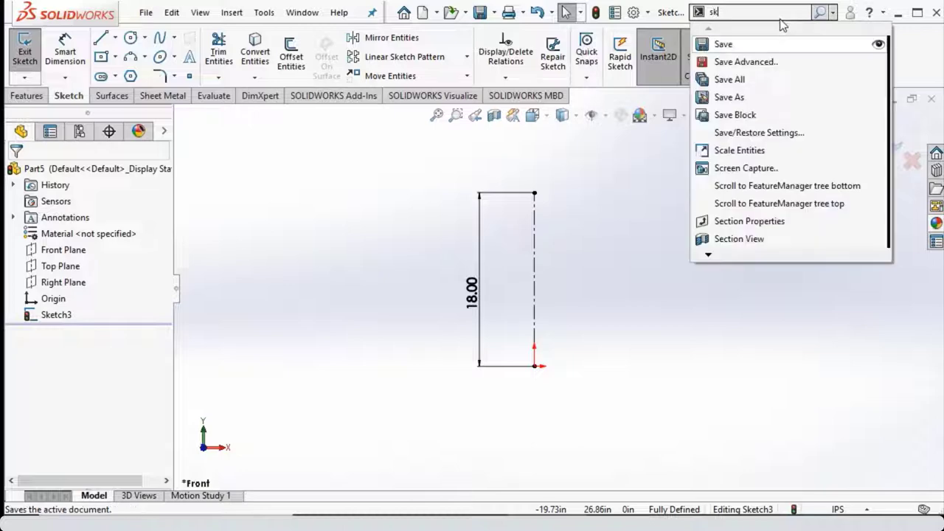
Step: Insert the Capture trophy image into the sketch as a Sketch Picture
{"action": "type", "text": "k"}
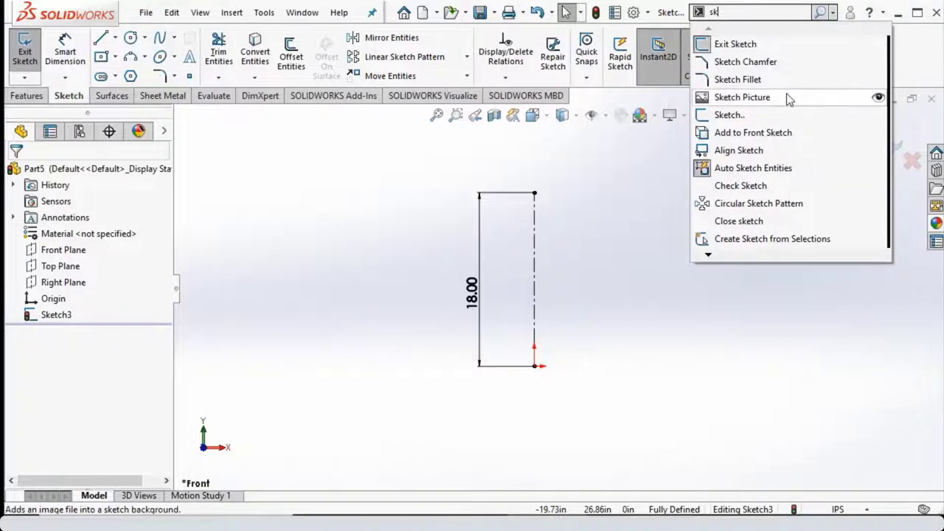
{"action": "left_click", "coordinate": [782, 97]}
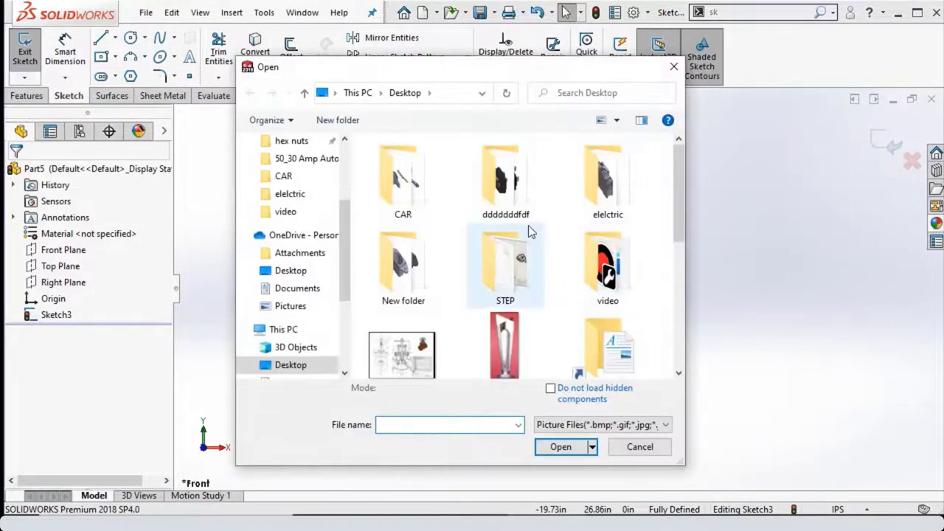
{"action": "left_click", "coordinate": [507, 330]}
{"action": "left_click", "coordinate": [559, 457]}
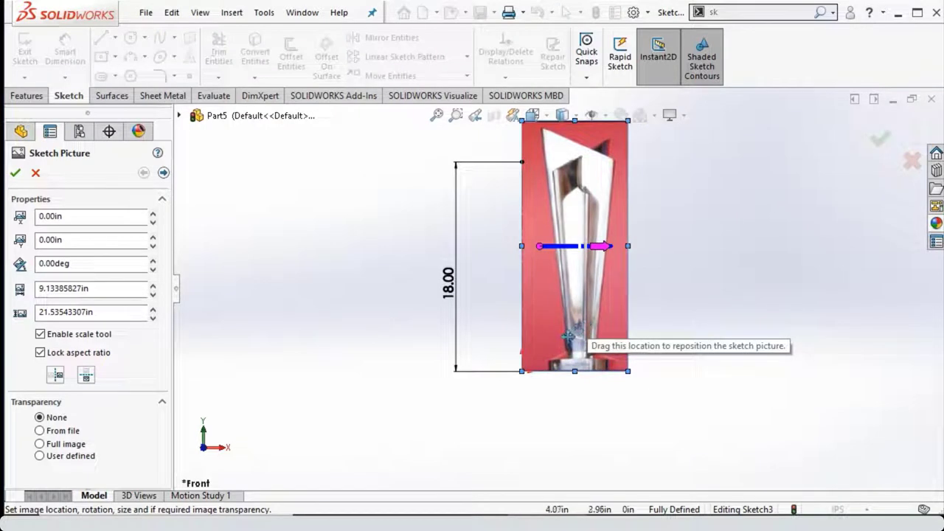
Step: Centre the trophy picture on the centreline and scale it to about 7.88 × 18.58 in
{"action": "left_click_drag", "start_coordinate": [568, 335], "coordinate": [508, 337]}
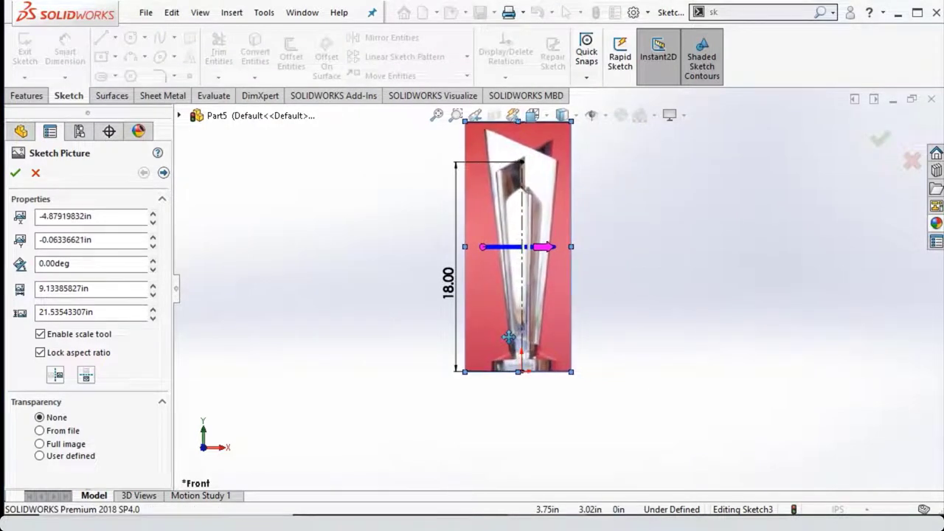
{"action": "scroll", "coordinate": [512, 304], "scroll_direction": "down", "scroll_amount": 2}
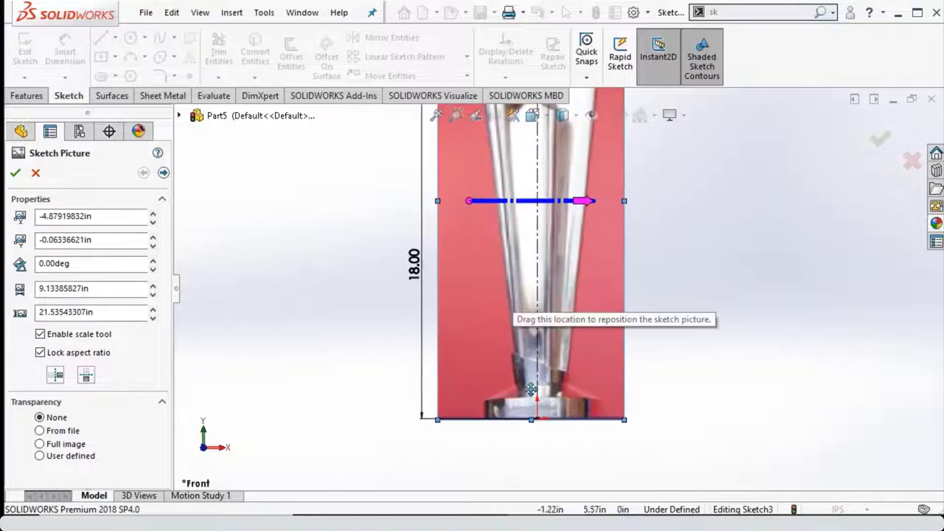
{"action": "scroll", "coordinate": [533, 396], "scroll_direction": "down", "scroll_amount": 2}
{"action": "scroll", "coordinate": [520, 287], "scroll_direction": "up", "scroll_amount": 5}
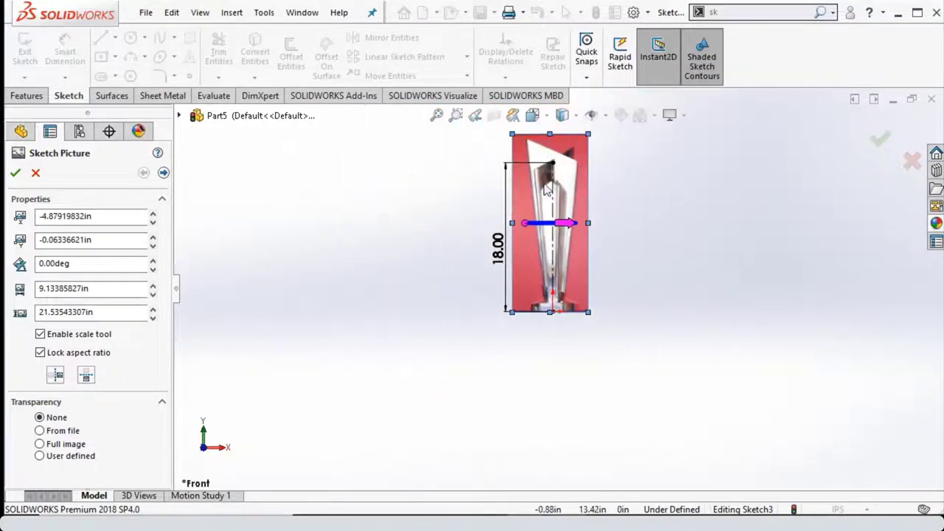
{"action": "scroll", "coordinate": [524, 297], "scroll_direction": "down", "scroll_amount": 1}
{"action": "scroll", "coordinate": [525, 297], "scroll_direction": "down", "scroll_amount": 2}
{"action": "scroll", "coordinate": [553, 332], "scroll_direction": "down", "scroll_amount": 2}
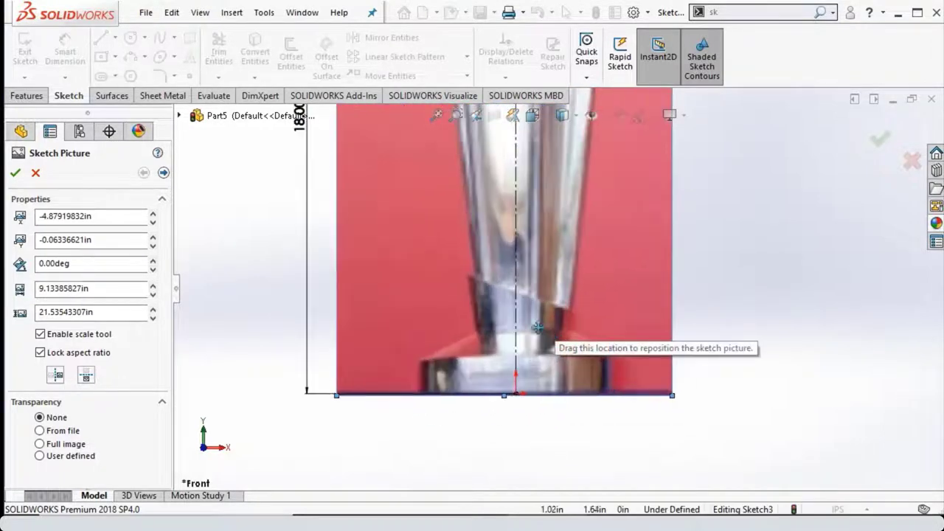
{"action": "left_click_drag", "start_coordinate": [477, 322], "coordinate": [474, 322]}
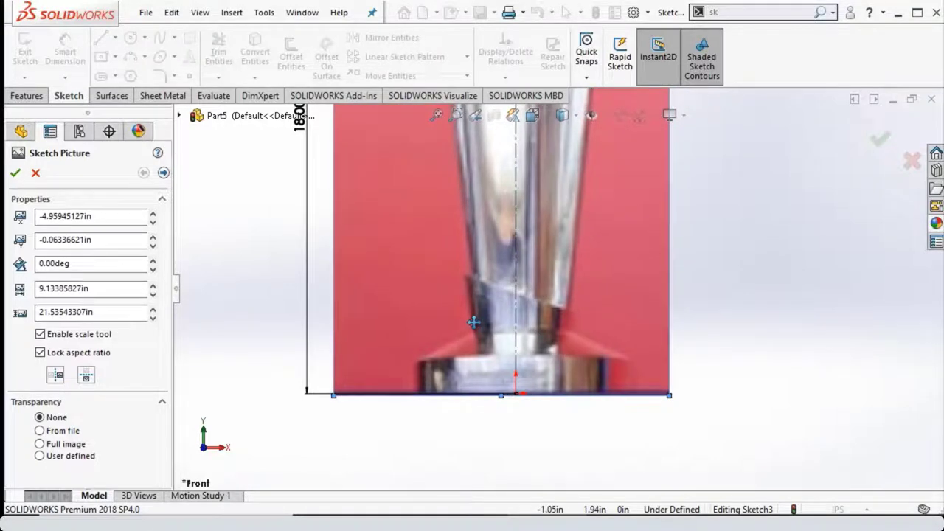
{"action": "scroll", "coordinate": [469, 298], "scroll_direction": "up", "scroll_amount": 3}
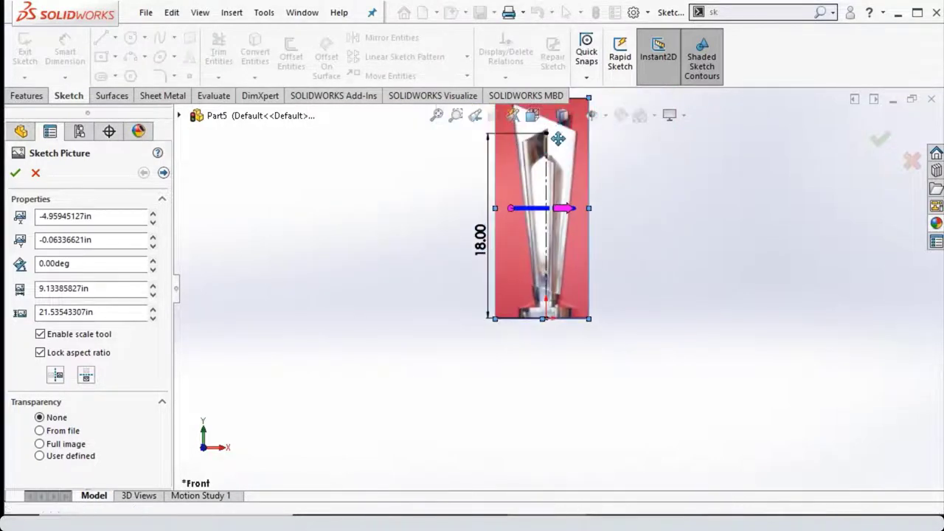
{"action": "scroll", "coordinate": [553, 140], "scroll_direction": "down", "scroll_amount": 1}
{"action": "scroll", "coordinate": [536, 151], "scroll_direction": "down", "scroll_amount": 1}
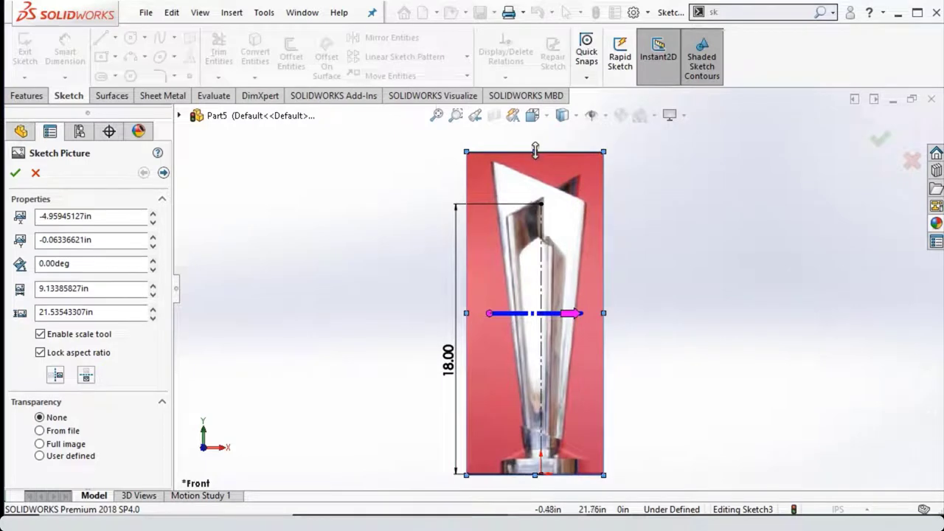
{"action": "left_click_drag", "start_coordinate": [535, 150], "coordinate": [536, 195]}
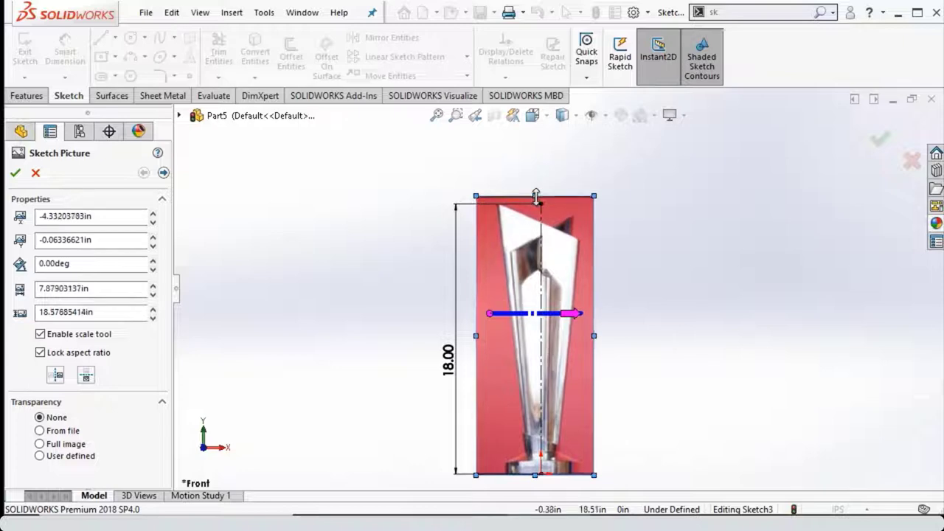
{"action": "left_click", "coordinate": [16, 174]}
Step: Trace the base and lower stem with five connected lines, from the centreline bottom back to the centreline
{"action": "left_click", "coordinate": [102, 39]}
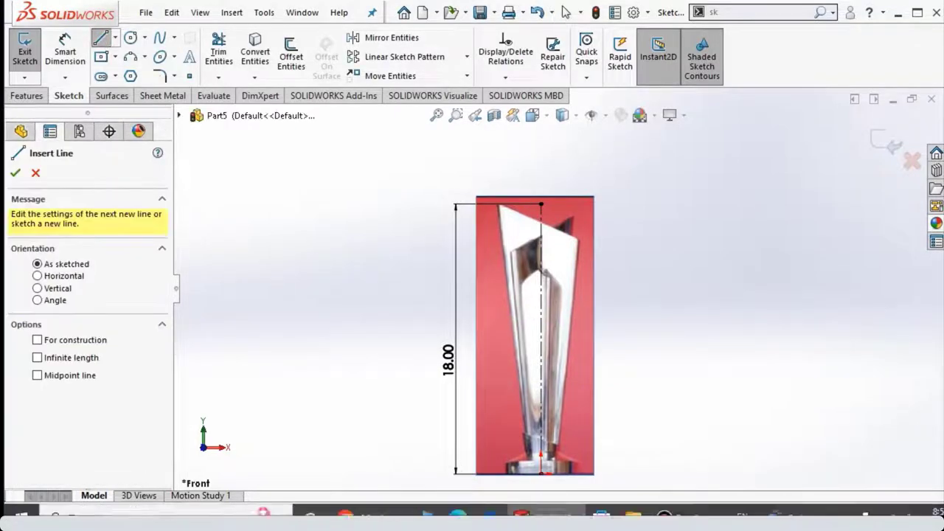
{"action": "scroll", "coordinate": [579, 378], "scroll_direction": "down", "scroll_amount": 5}
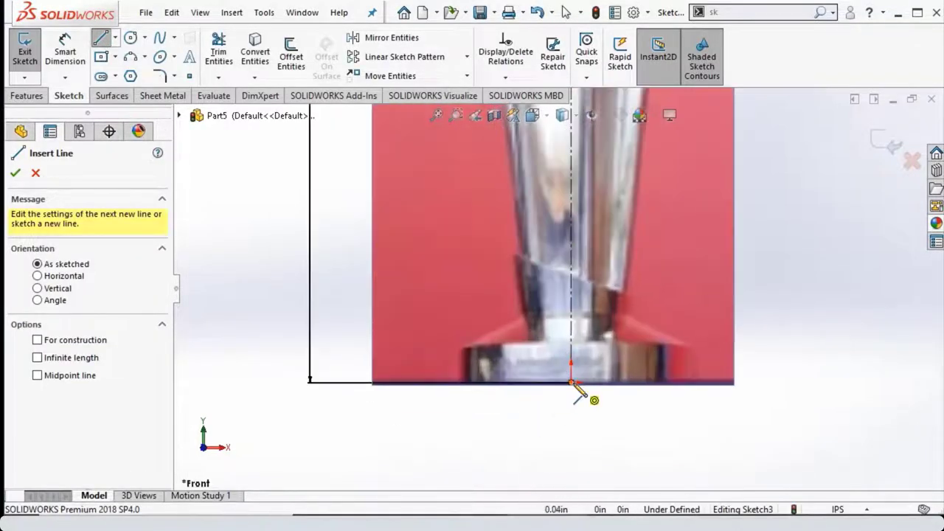
{"action": "left_click", "coordinate": [573, 382]}
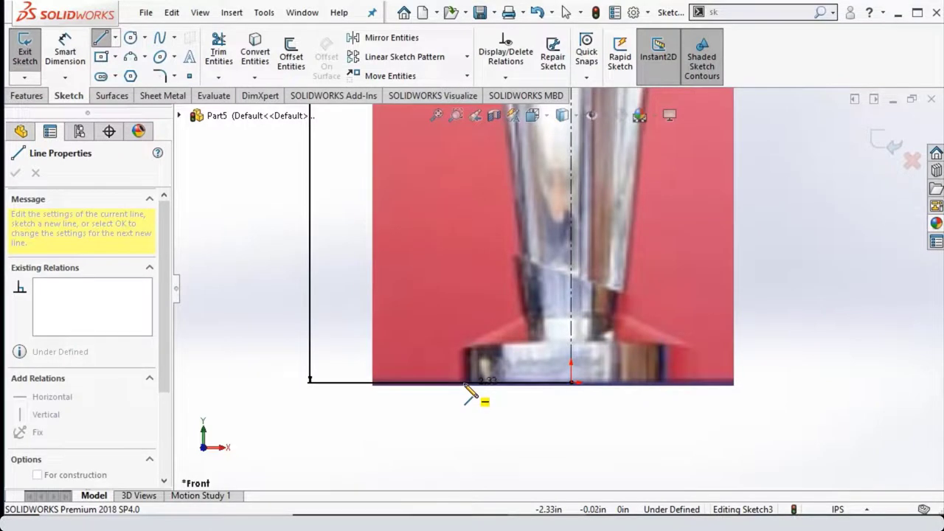
{"action": "left_click", "coordinate": [454, 382]}
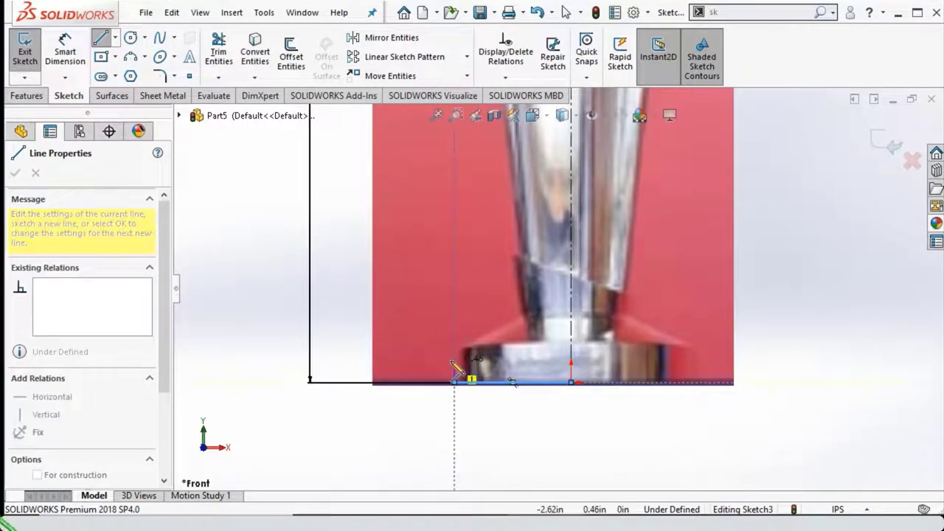
{"action": "left_click", "coordinate": [455, 345]}
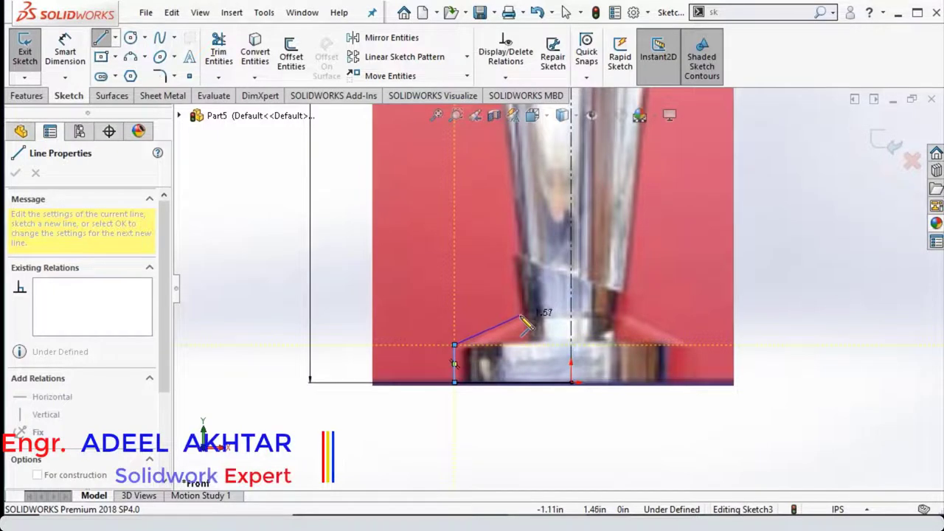
{"action": "left_click", "coordinate": [520, 317]}
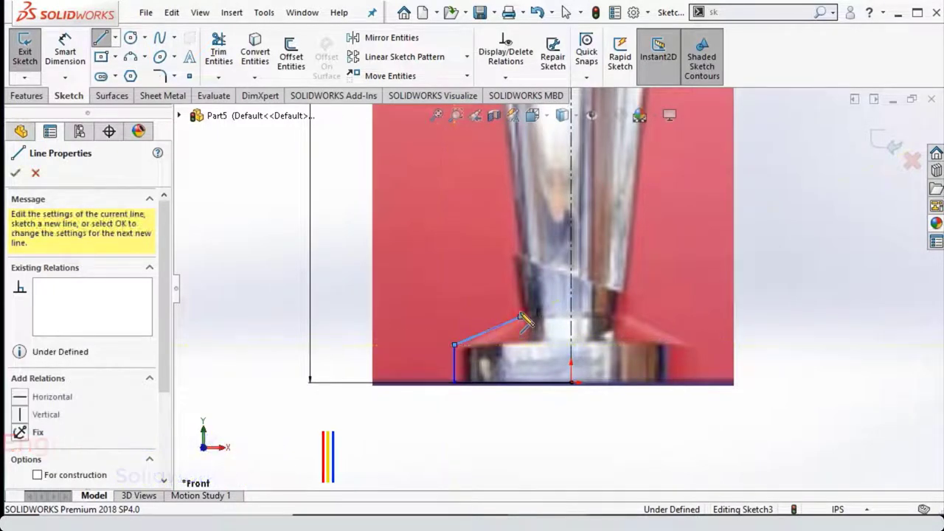
{"action": "left_click", "coordinate": [513, 254]}
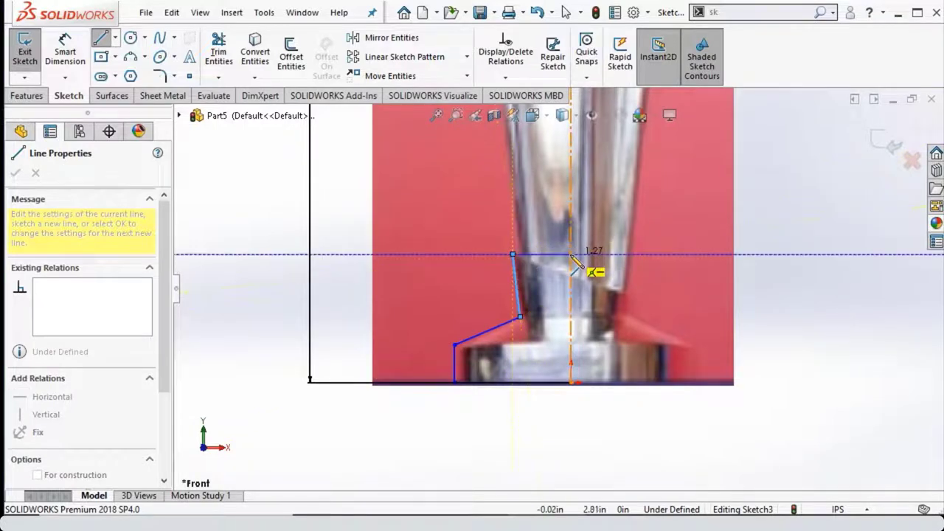
{"action": "left_click", "coordinate": [571, 254]}
{"action": "key", "text": "Escape"}
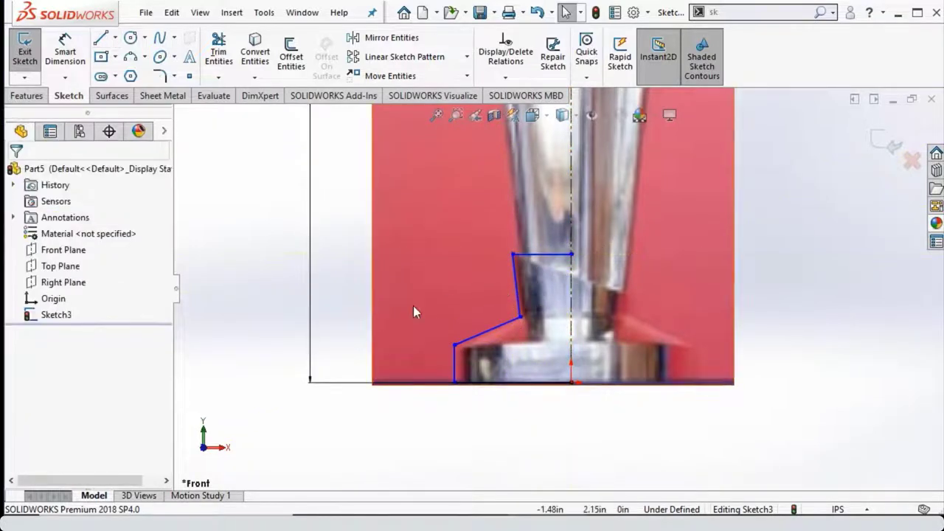
{"action": "left_click", "coordinate": [65, 52]}
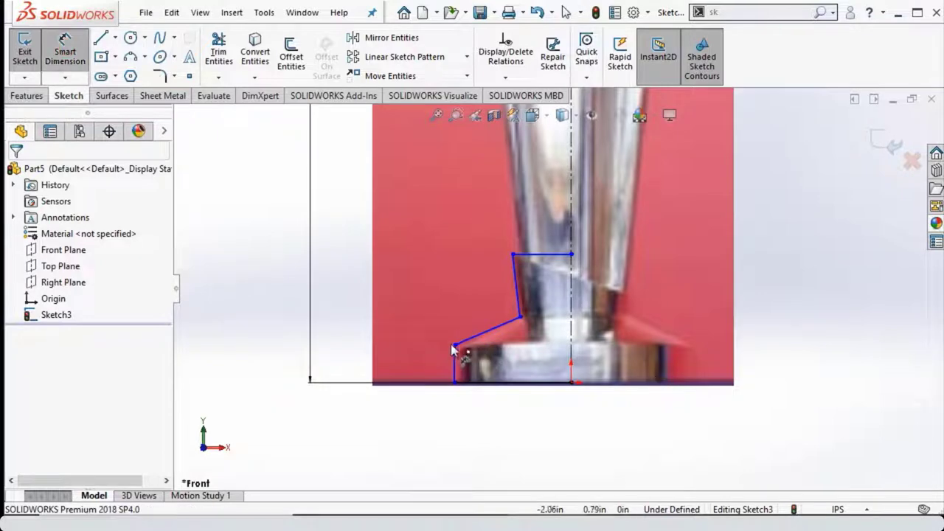
Step: Dimension the base width to 2.50 and the shoulder height to 1.50
{"action": "left_click", "coordinate": [454, 367]}
{"action": "left_click", "coordinate": [571, 339]}
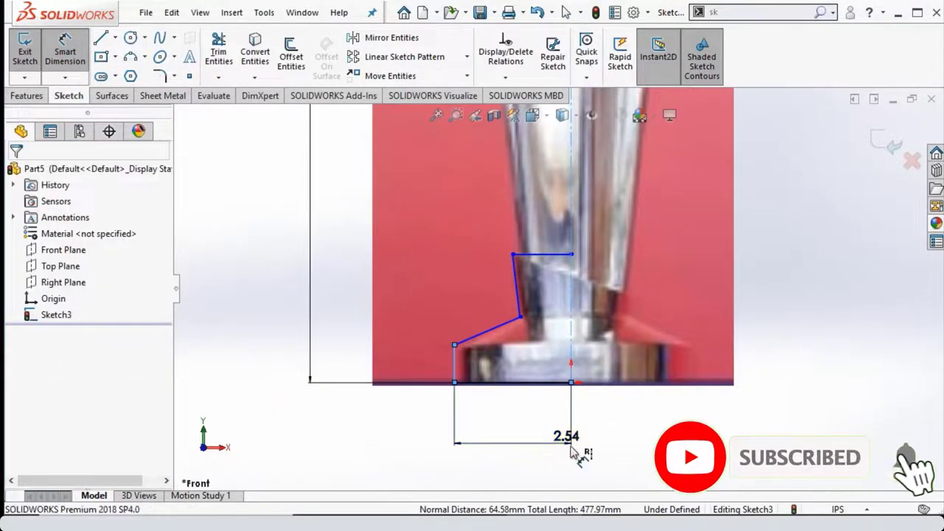
{"action": "left_click", "coordinate": [507, 447]}
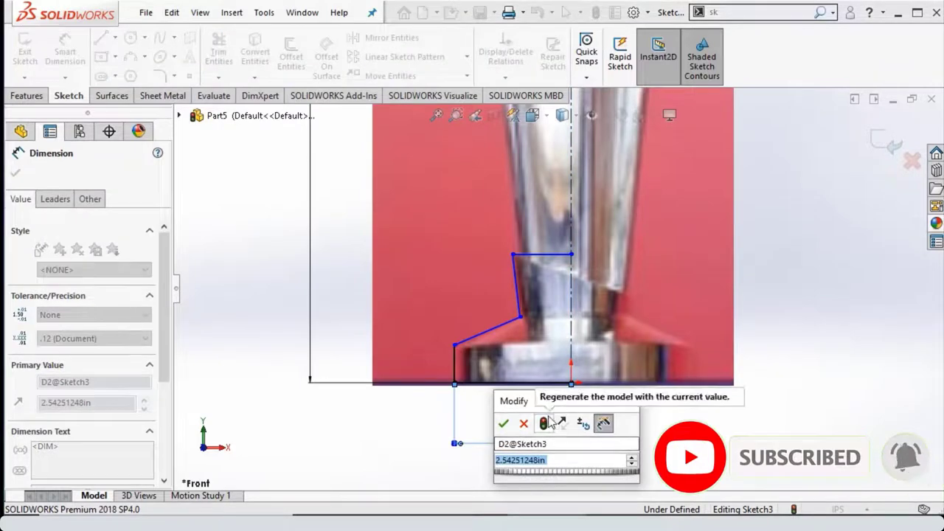
{"action": "type", "text": "2"}
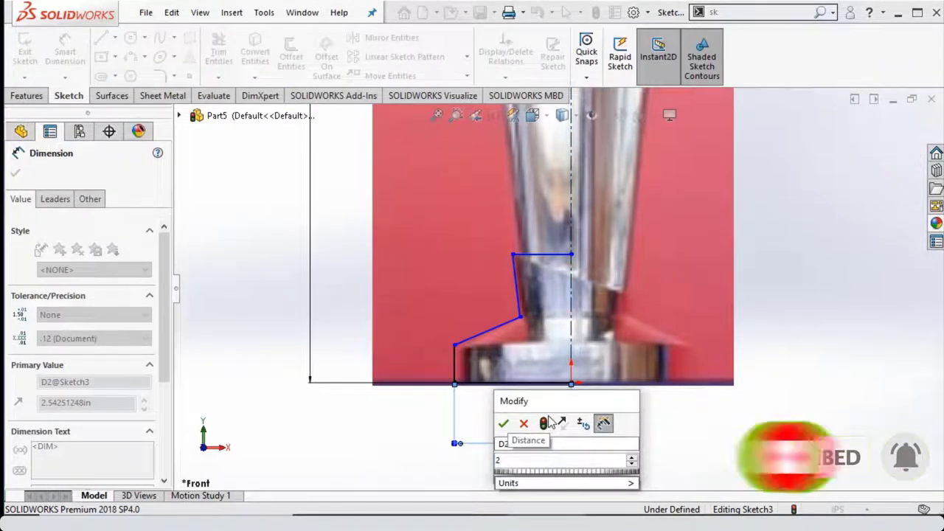
{"action": "type", "text": ".5"}
{"action": "key", "text": "Return"}
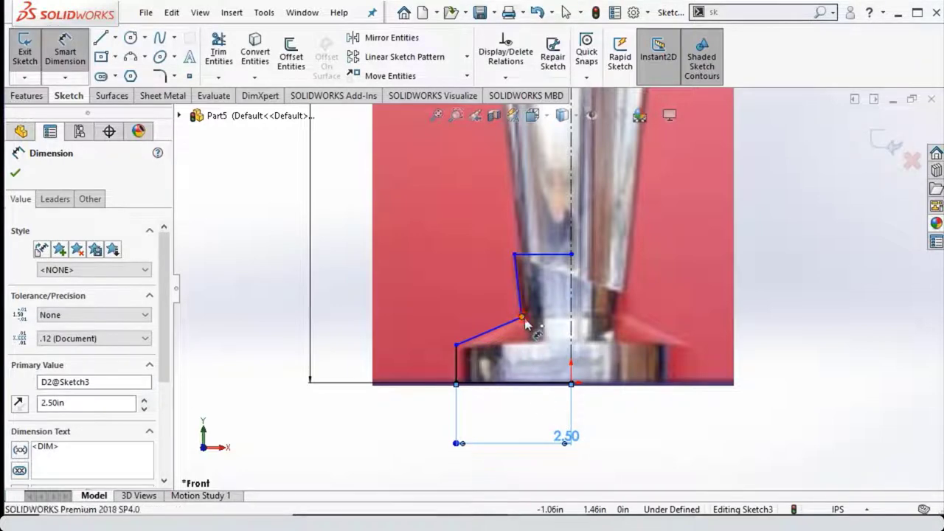
{"action": "left_click", "coordinate": [521, 317]}
{"action": "left_click", "coordinate": [536, 383]}
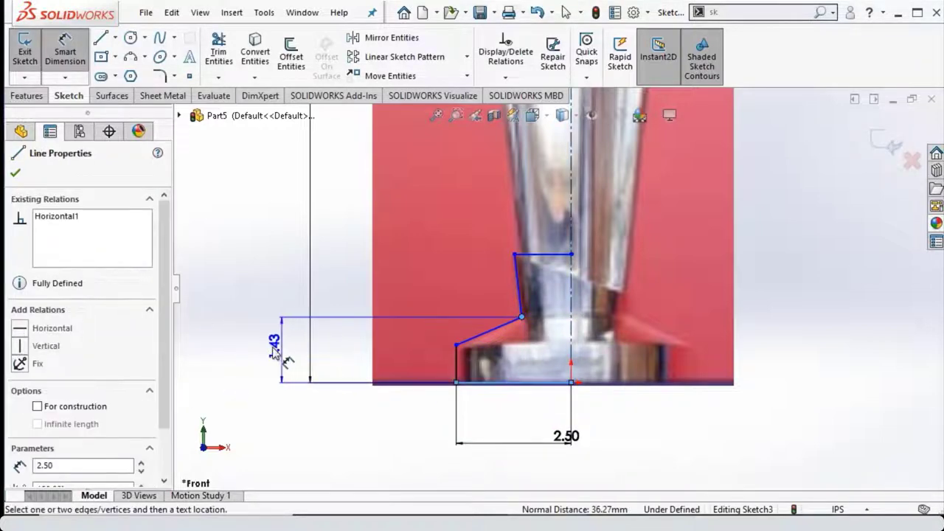
{"action": "left_click", "coordinate": [290, 341]}
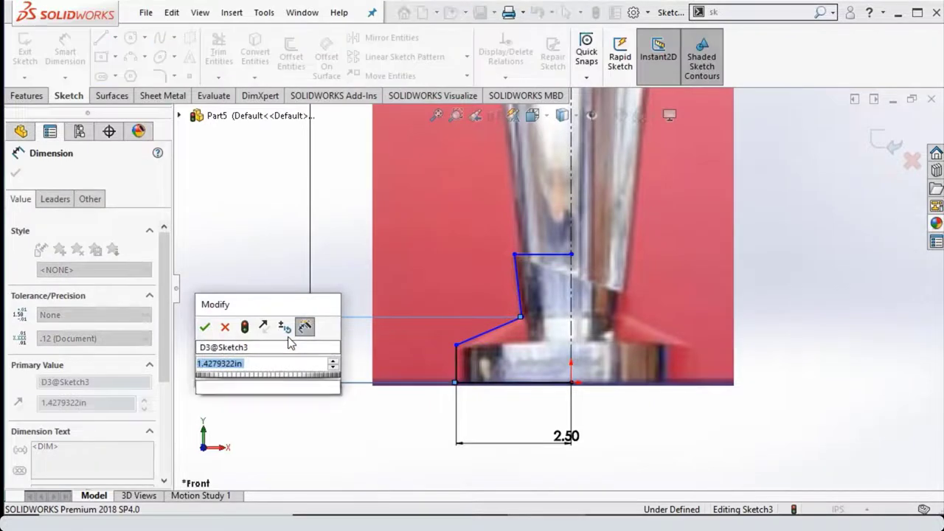
{"action": "type", "text": "1.5"}
{"action": "key", "text": "Return"}
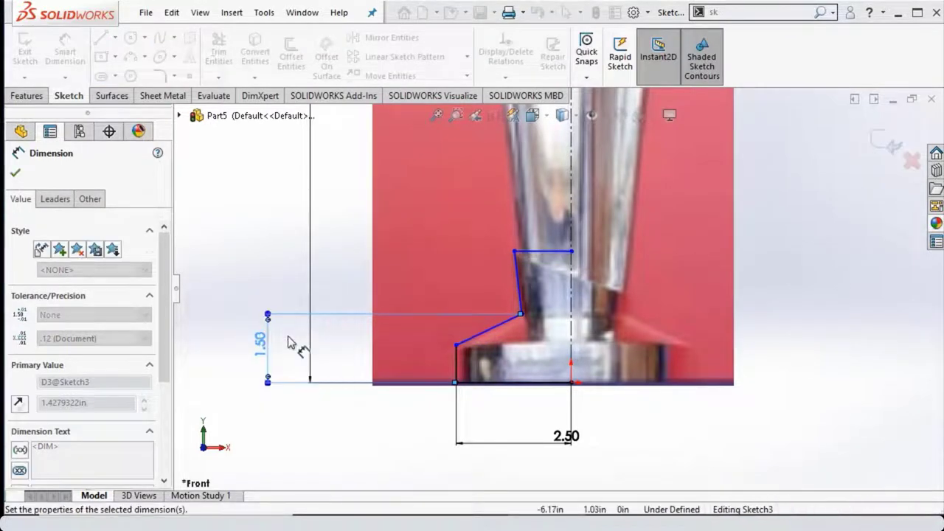
Step: Add the 2.75 overall profile height and the 2.45 top width from the centreline
{"action": "left_click", "coordinate": [542, 253]}
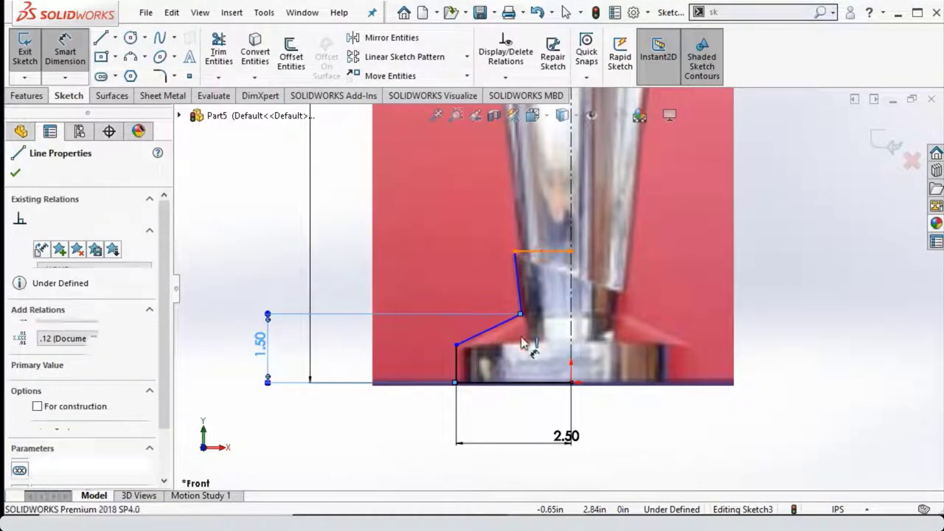
{"action": "left_click", "coordinate": [528, 382]}
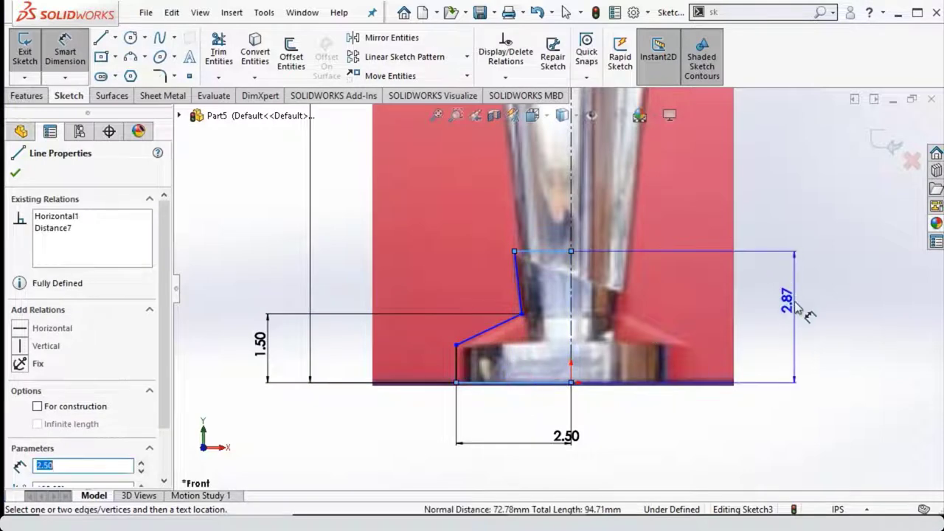
{"action": "left_click", "coordinate": [797, 306]}
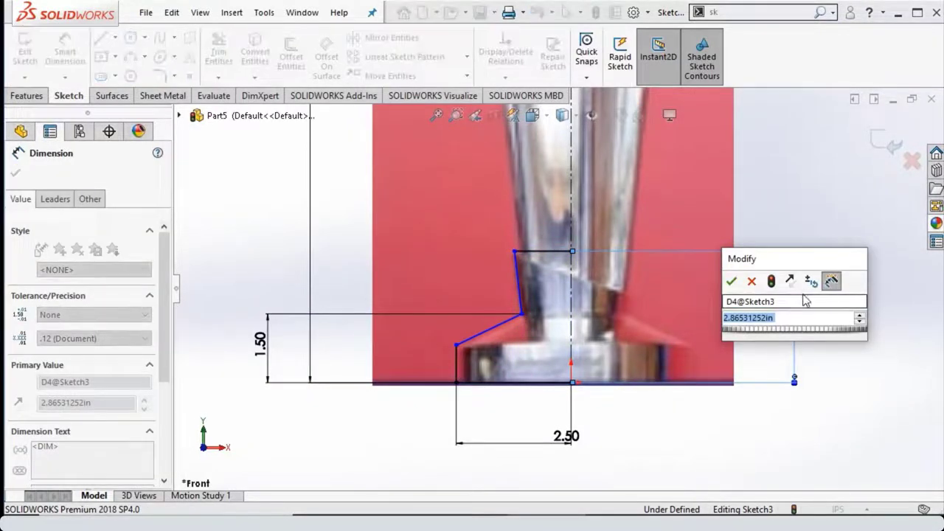
{"action": "type", "text": "2.75"}
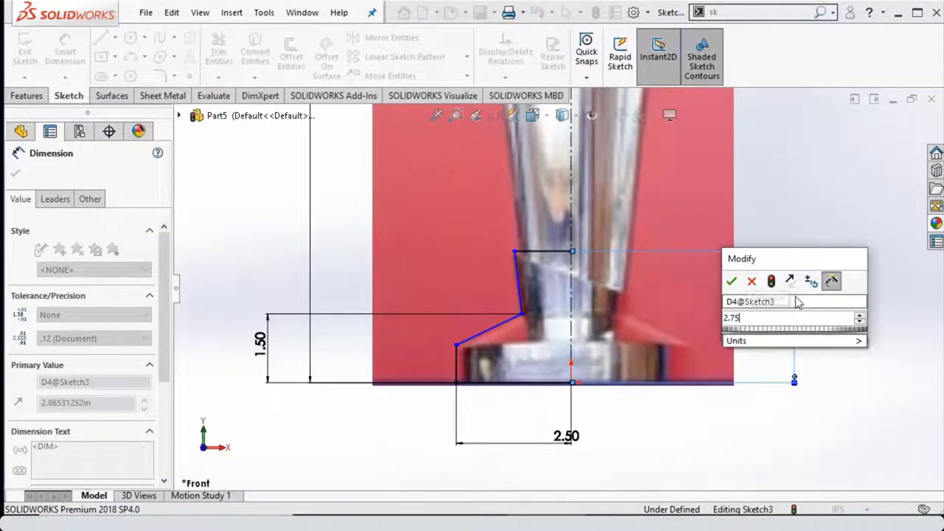
{"action": "key", "text": "Return"}
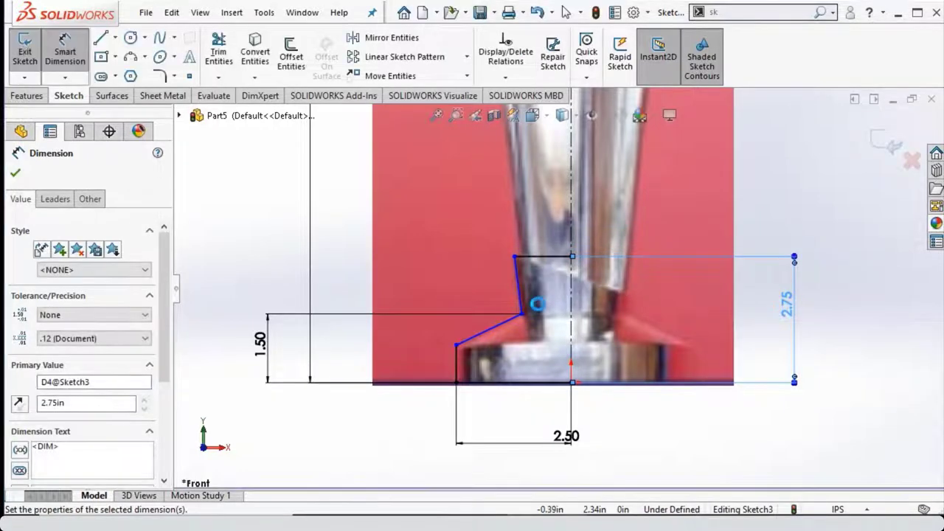
{"action": "left_click", "coordinate": [515, 257]}
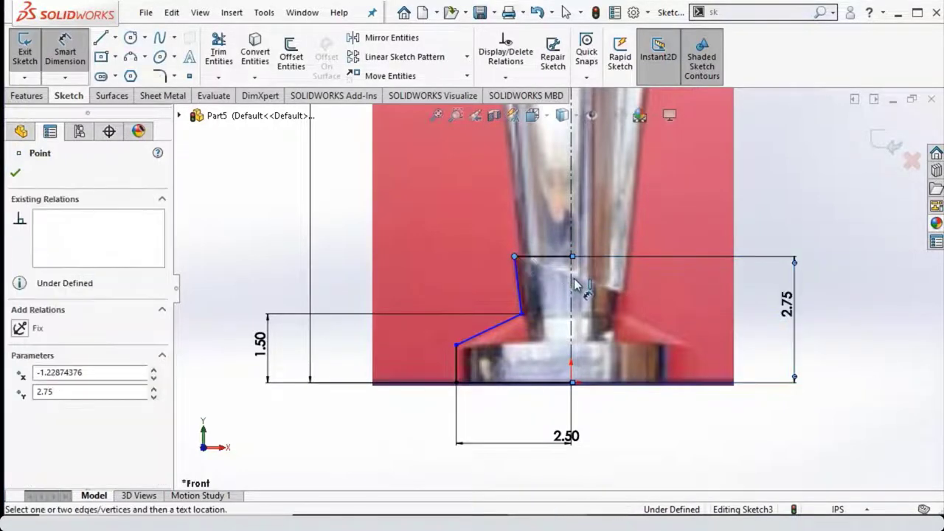
{"action": "left_click", "coordinate": [573, 287]}
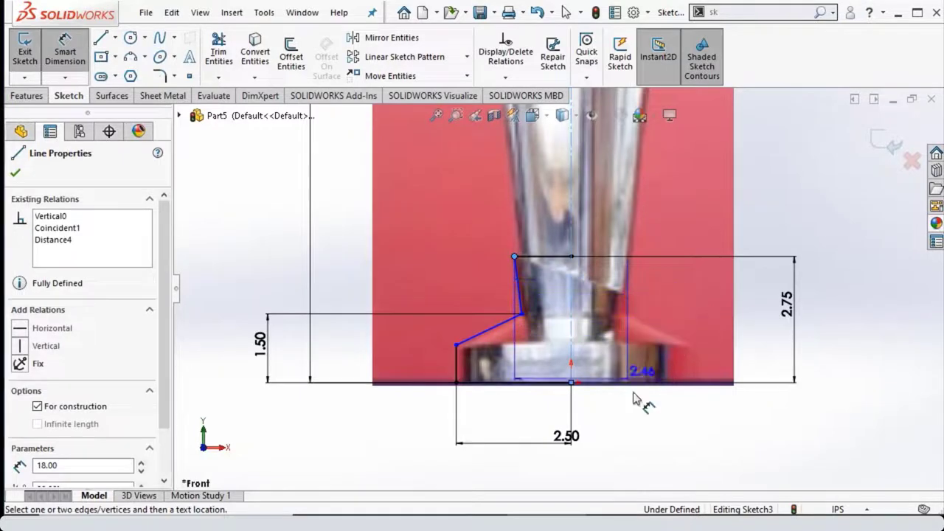
{"action": "left_click", "coordinate": [633, 418]}
{"action": "left_click", "coordinate": [633, 417]}
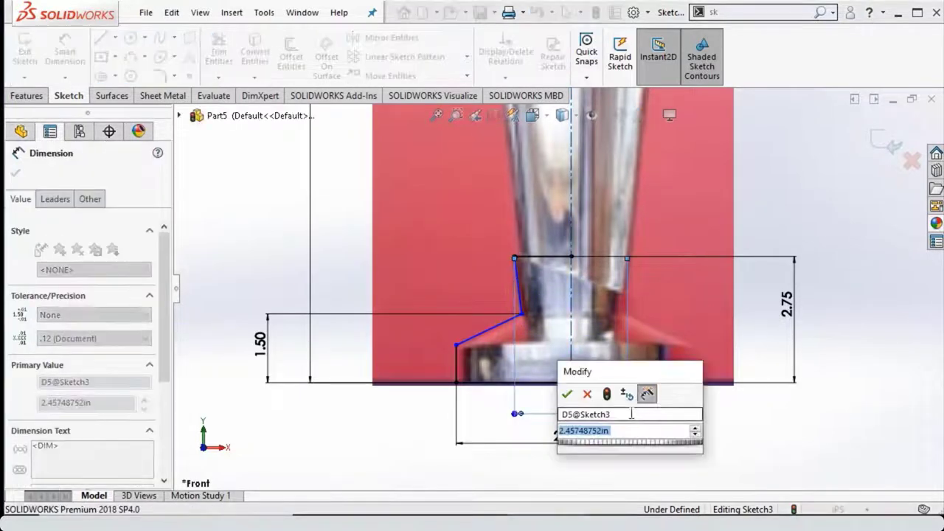
{"action": "type", "text": "2."}
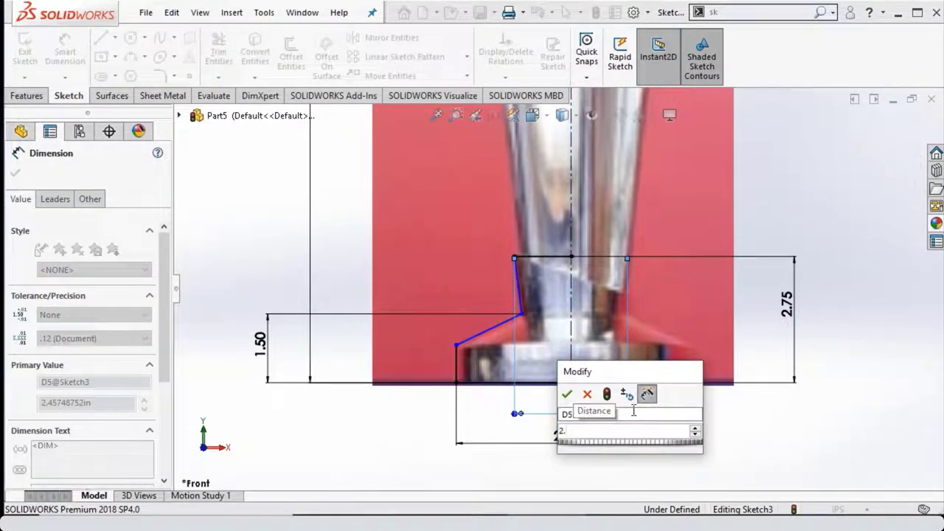
{"action": "type", "text": "45"}
{"action": "key", "text": "Return"}
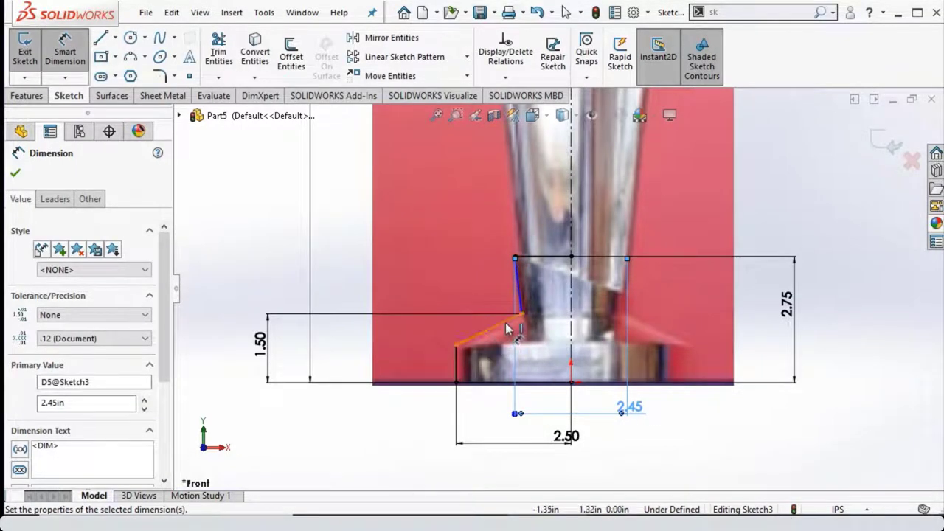
Step: Set the angle between the left vertical edge and lower slanted line to 115°
{"action": "left_click", "coordinate": [481, 343]}
{"action": "left_click", "coordinate": [458, 365]}
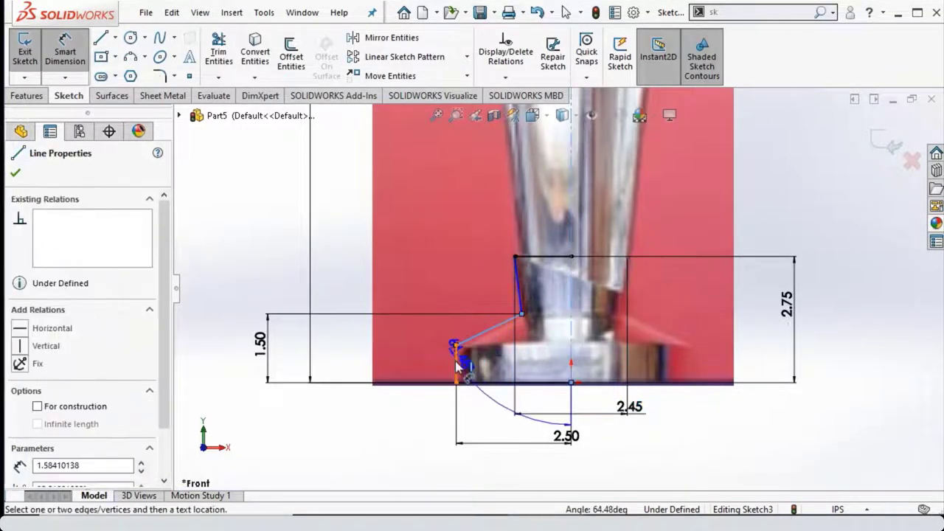
{"action": "left_click", "coordinate": [487, 363]}
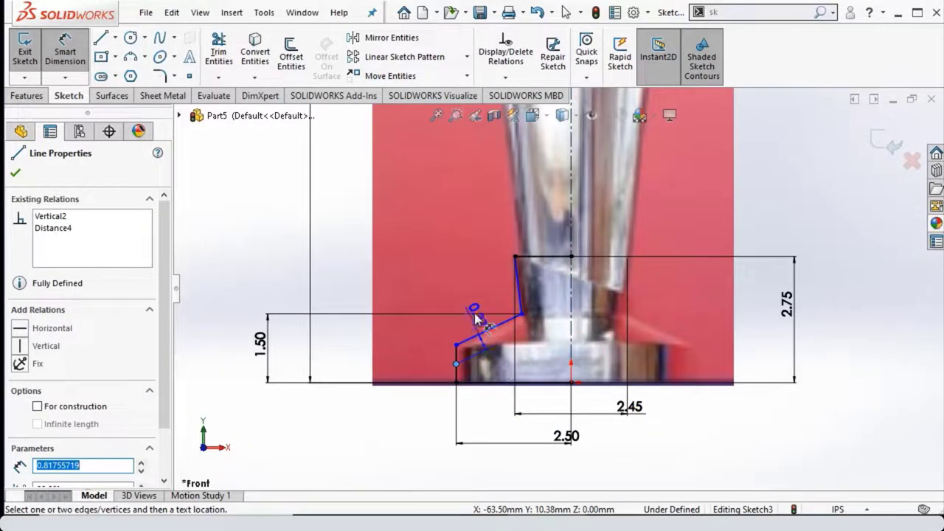
{"action": "key", "text": "Escape"}
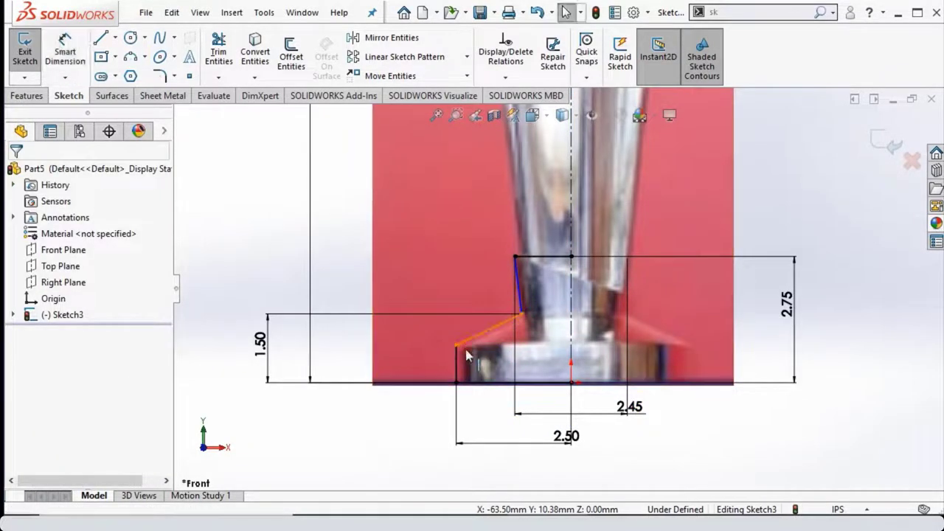
{"action": "left_click", "coordinate": [458, 366]}
{"action": "left_click", "coordinate": [50, 57]}
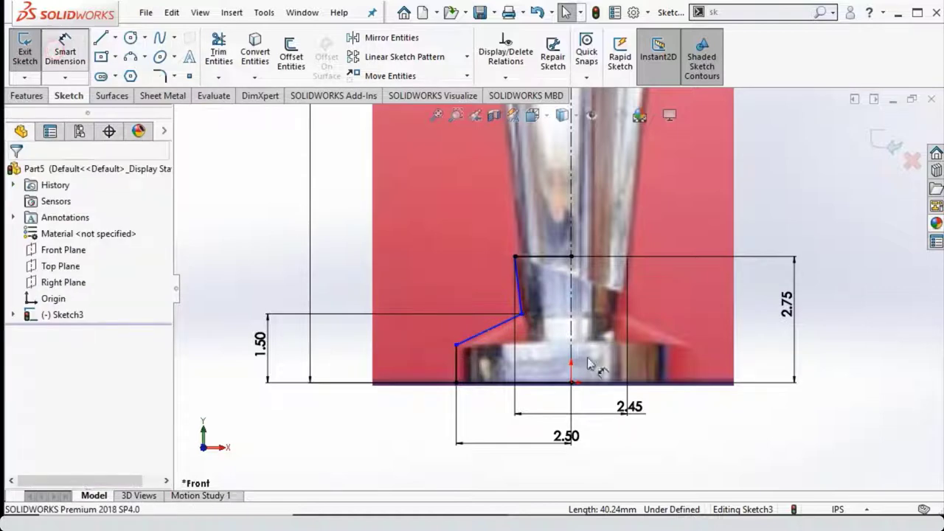
{"action": "left_click", "coordinate": [457, 366]}
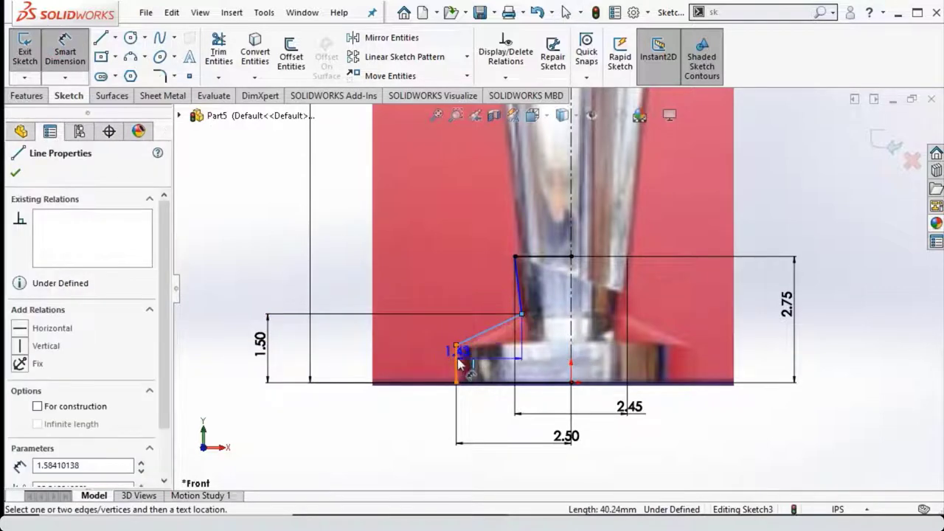
{"action": "left_click", "coordinate": [467, 339]}
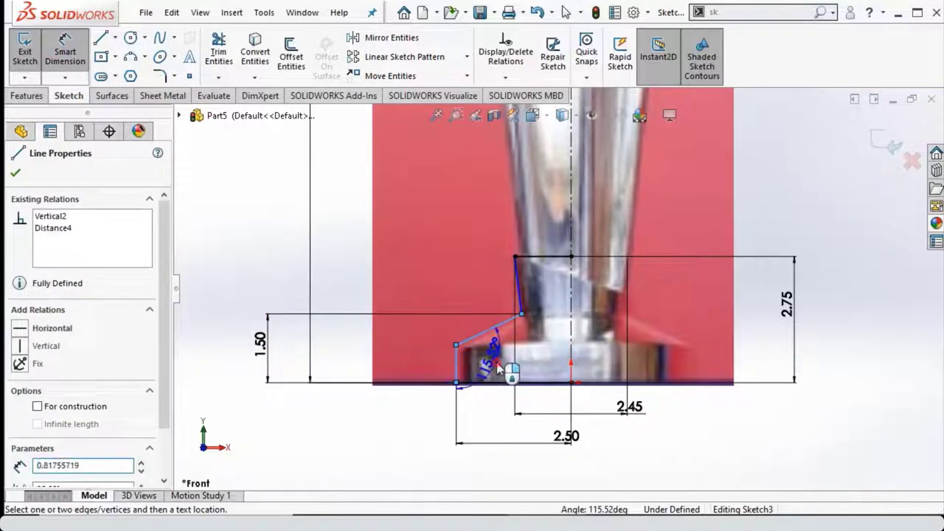
{"action": "left_click", "coordinate": [496, 369]}
{"action": "type", "text": "115"}
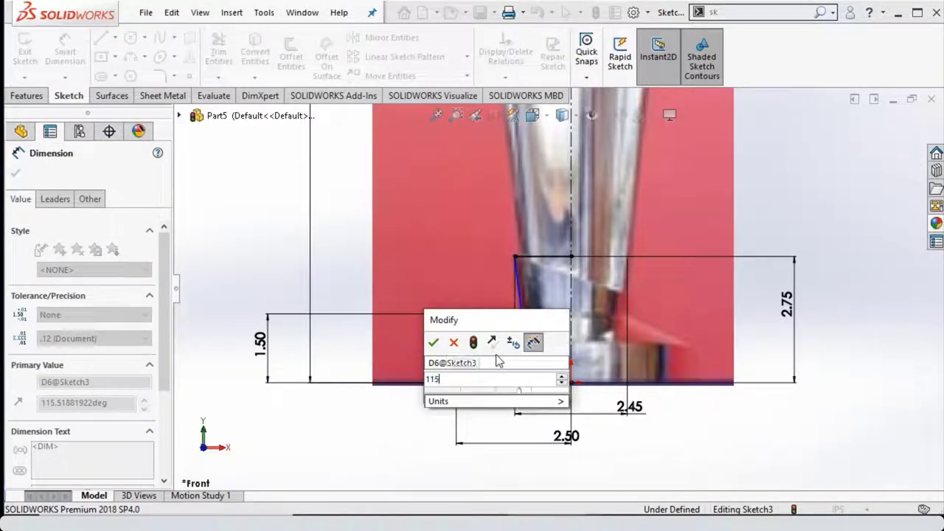
{"action": "key", "text": "Return"}
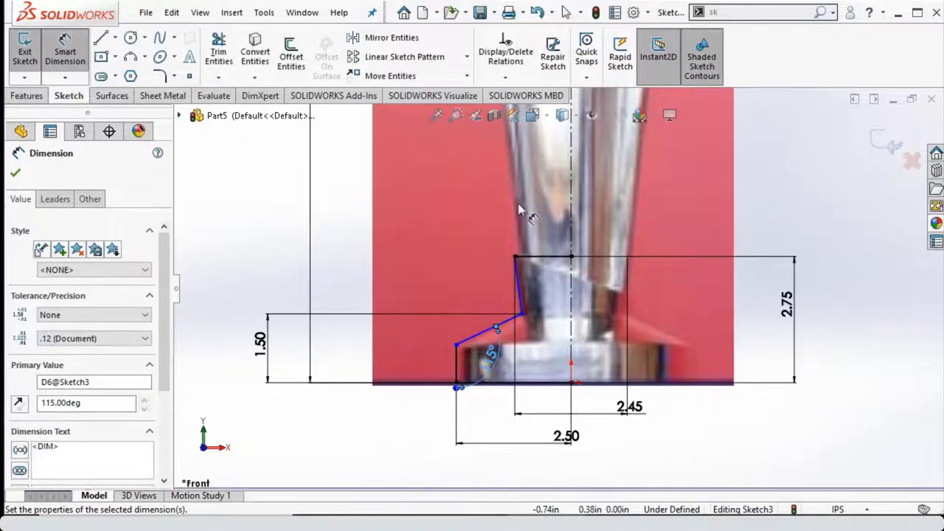
Step: Set the angle between the two slanted lines to 107°, fully defining the profile
{"action": "left_click", "coordinate": [509, 323]}
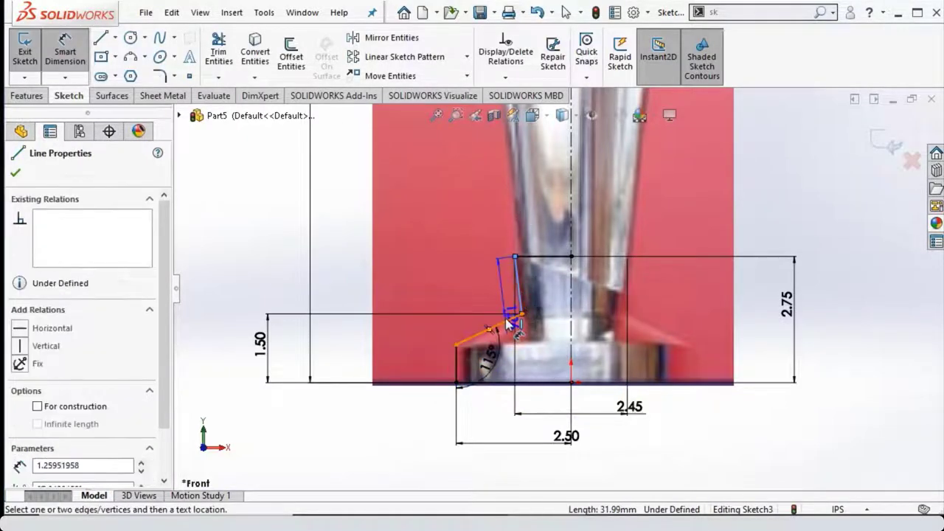
{"action": "left_click", "coordinate": [518, 314]}
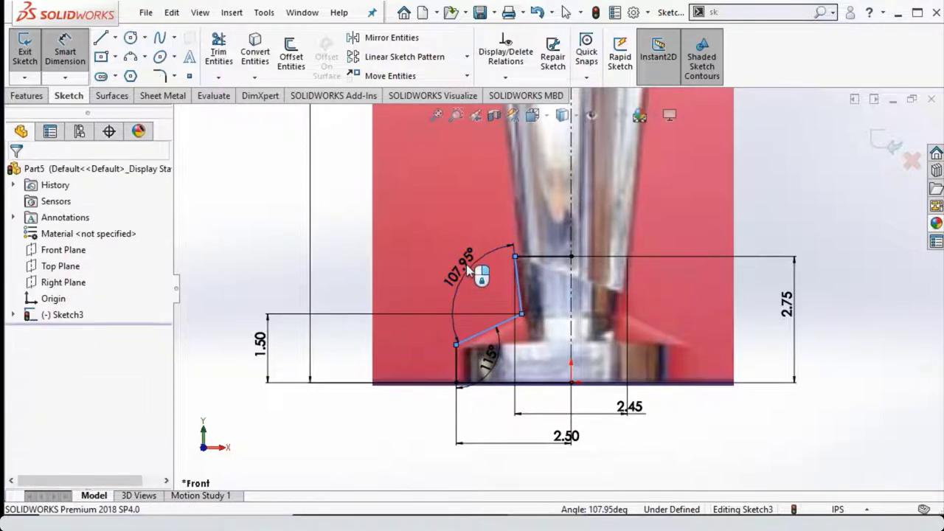
{"action": "left_click", "coordinate": [467, 265]}
{"action": "type", "text": "10"}
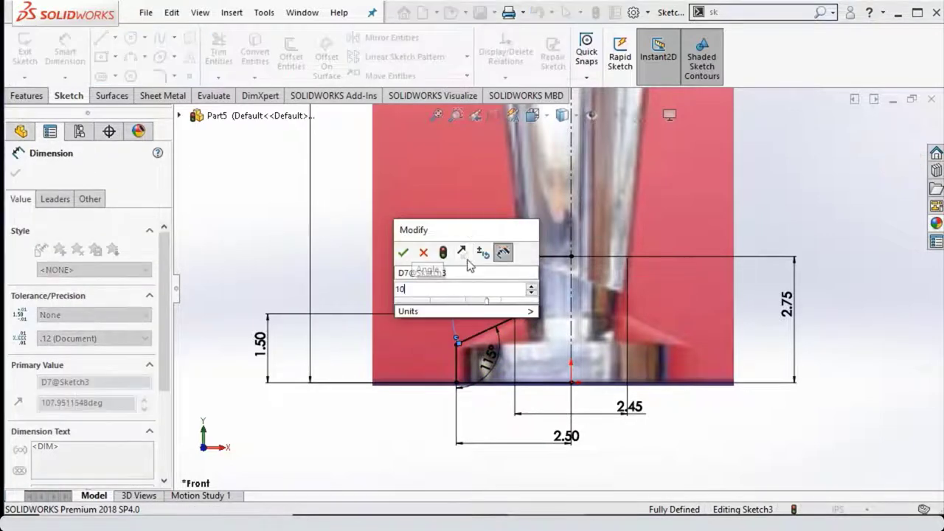
{"action": "type", "text": "7"}
{"action": "key", "text": "Return"}
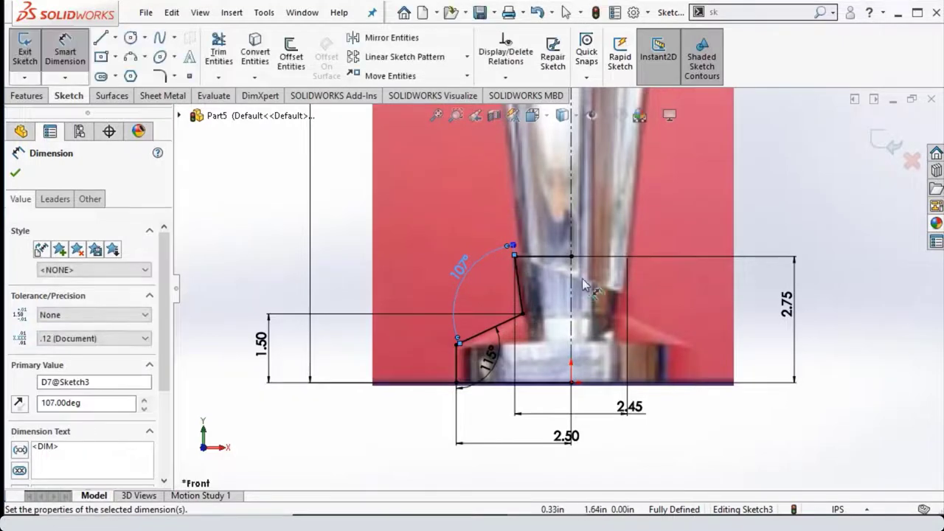
{"action": "scroll", "coordinate": [463, 293], "scroll_direction": "up", "scroll_amount": 3}
{"action": "scroll", "coordinate": [469, 288], "scroll_direction": "up", "scroll_amount": 2}
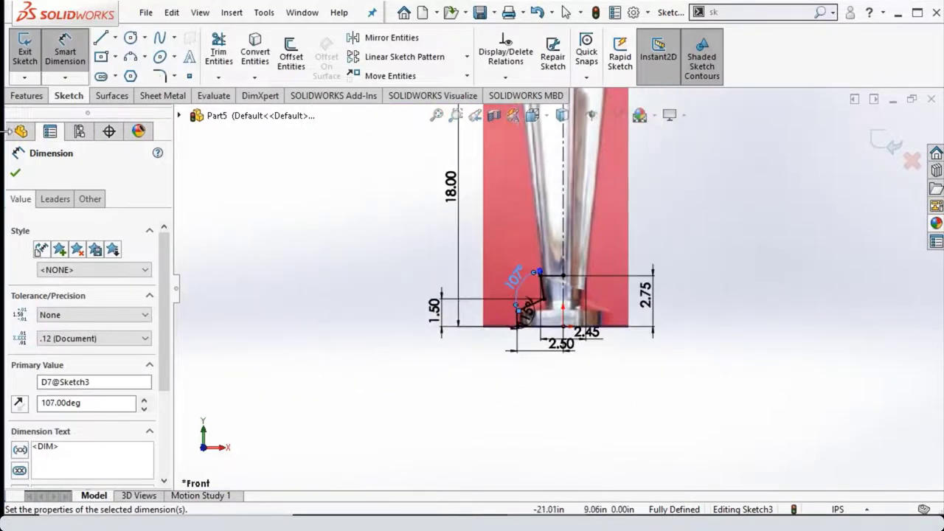
Step: Create Revolve1 by revolving the profile 360° about centerline Line8
{"action": "left_click", "coordinate": [15, 174]}
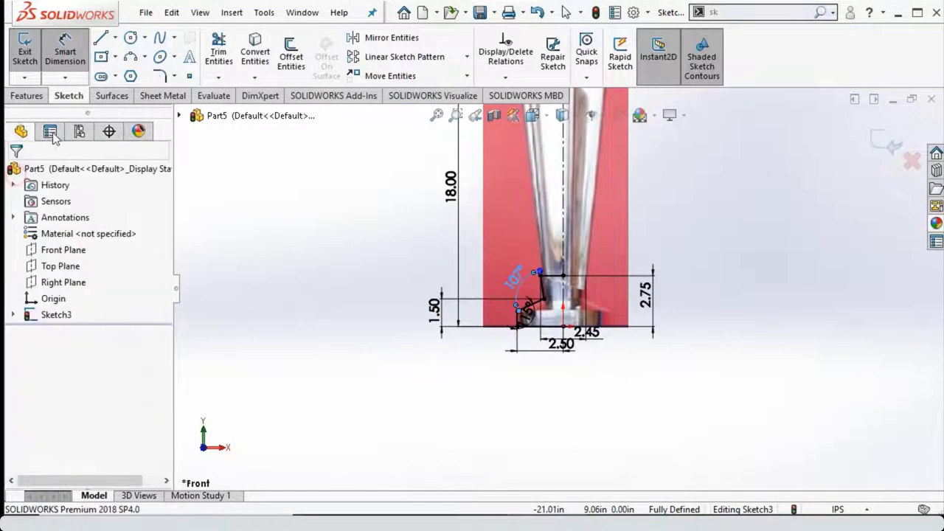
{"action": "left_click", "coordinate": [28, 96]}
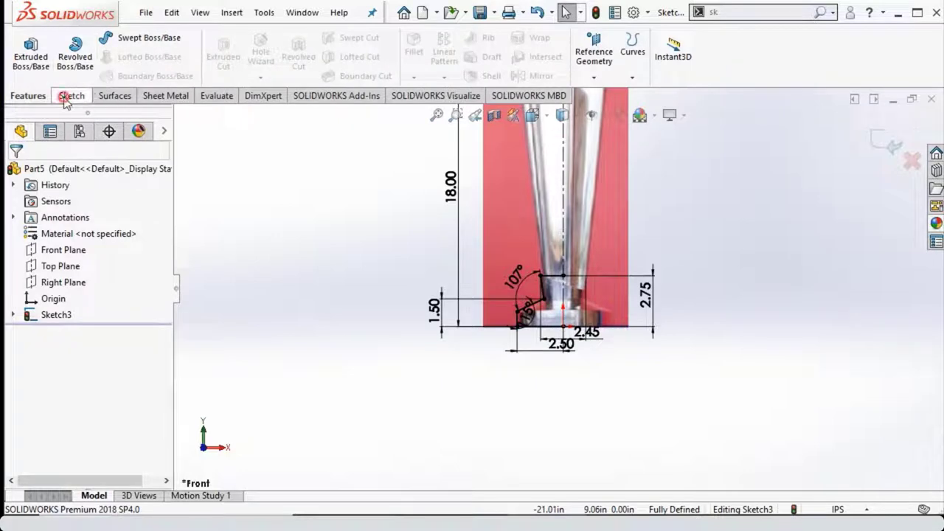
{"action": "left_click", "coordinate": [67, 98]}
{"action": "left_click", "coordinate": [27, 96]}
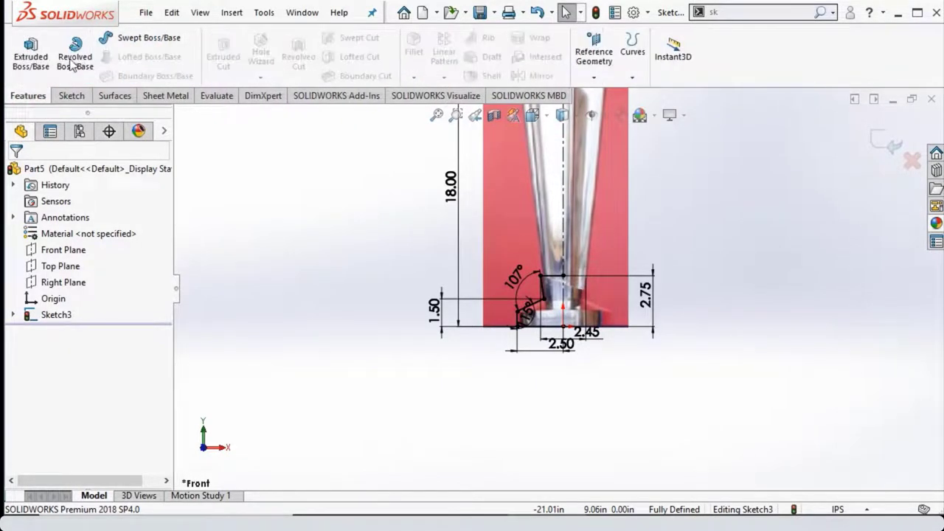
{"action": "left_click", "coordinate": [75, 54]}
{"action": "left_click", "coordinate": [549, 246]}
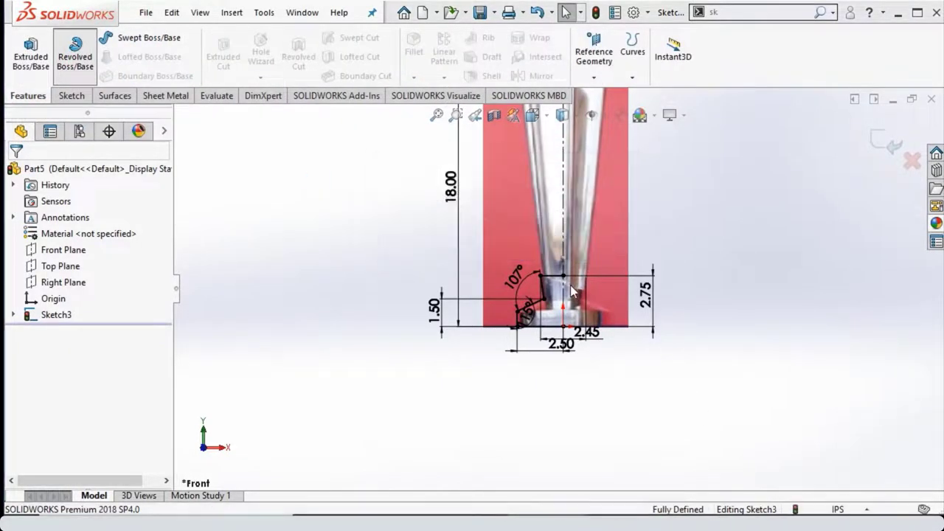
{"action": "scroll", "coordinate": [568, 421], "scroll_direction": "down", "scroll_amount": 2}
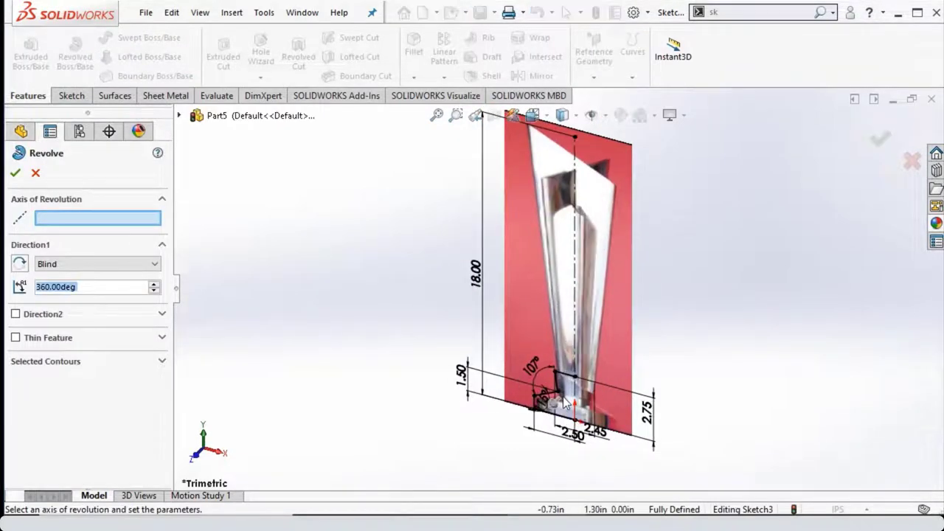
{"action": "scroll", "coordinate": [579, 428], "scroll_direction": "down", "scroll_amount": 3}
{"action": "left_click", "coordinate": [568, 340]}
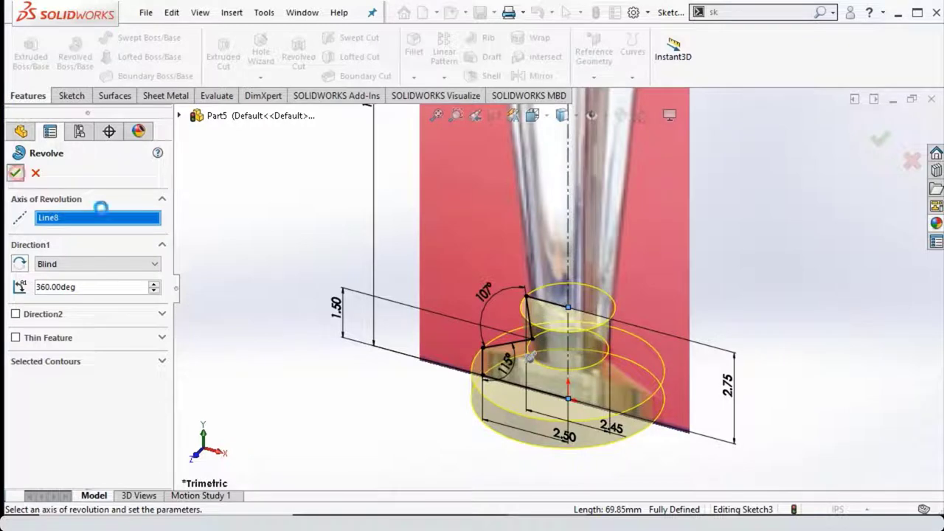
{"action": "key", "text": "Return"}
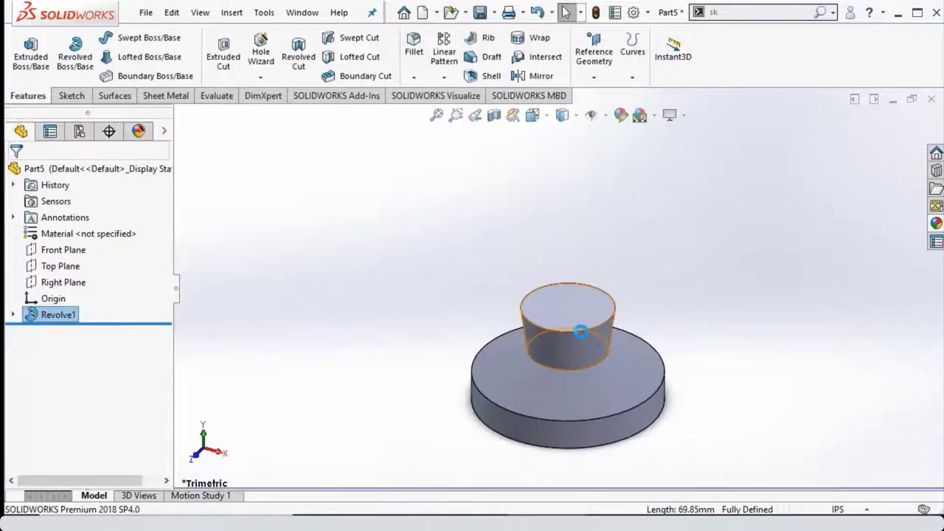
Step: Show Sketch3 again so the trophy reference picture is visible
{"action": "mouse_move", "coordinate": [512, 369]}
{"action": "middle_mouse_down"}
{"action": "mouse_move", "coordinate": [512, 317]}
{"action": "mouse_move", "coordinate": [489, 295]}
{"action": "middle_mouse_up"}
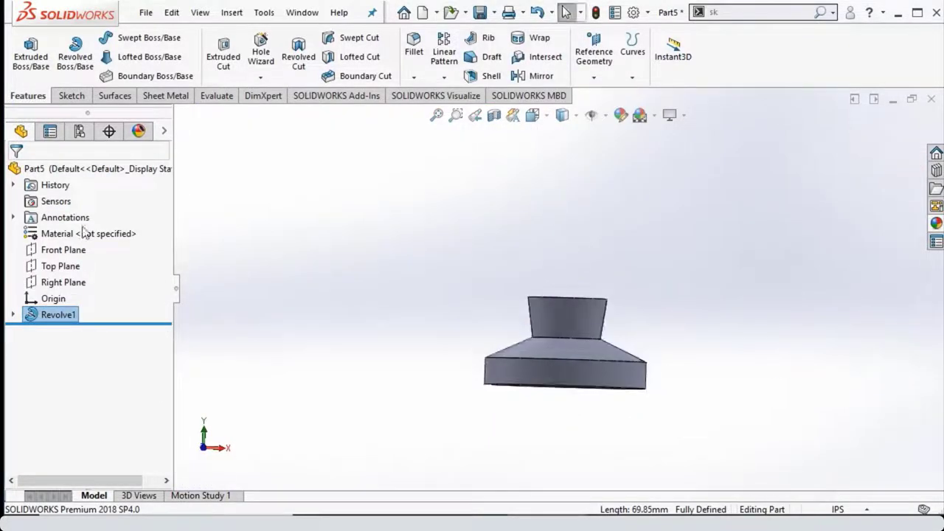
{"action": "left_click", "coordinate": [12, 315]}
{"action": "right_click", "coordinate": [77, 331]}
{"action": "left_click", "coordinate": [96, 269]}
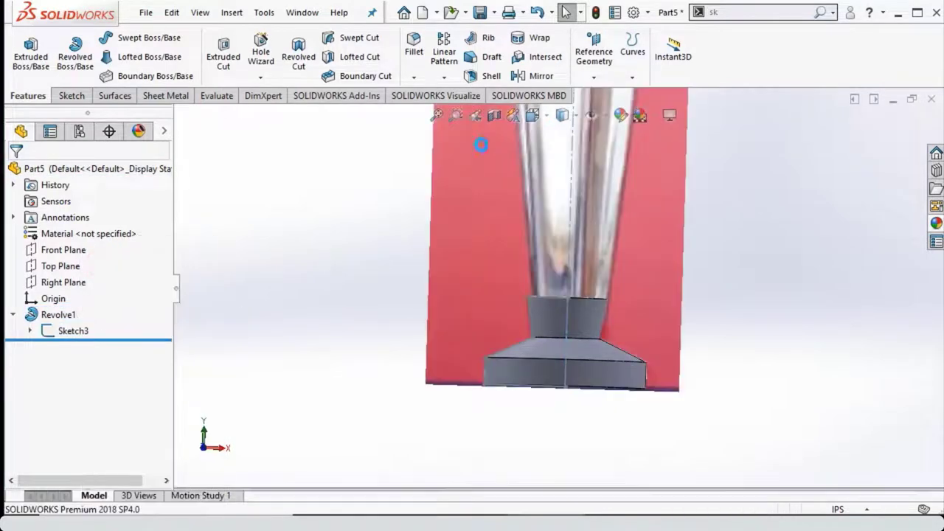
Step: Switch to the Front view and start a new sketch on the Front Plane
{"action": "left_click", "coordinate": [532, 114]}
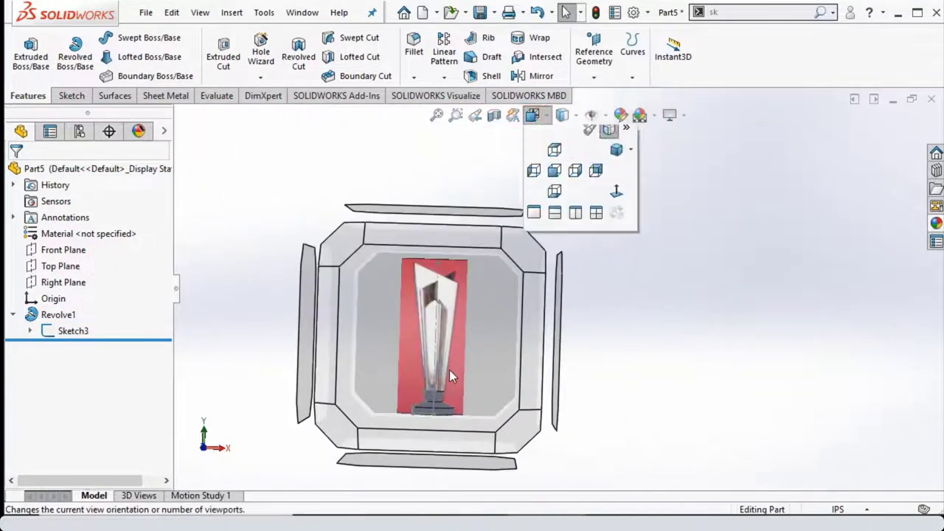
{"action": "left_click", "coordinate": [448, 374]}
{"action": "scroll", "coordinate": [608, 440], "scroll_direction": "down", "scroll_amount": 3}
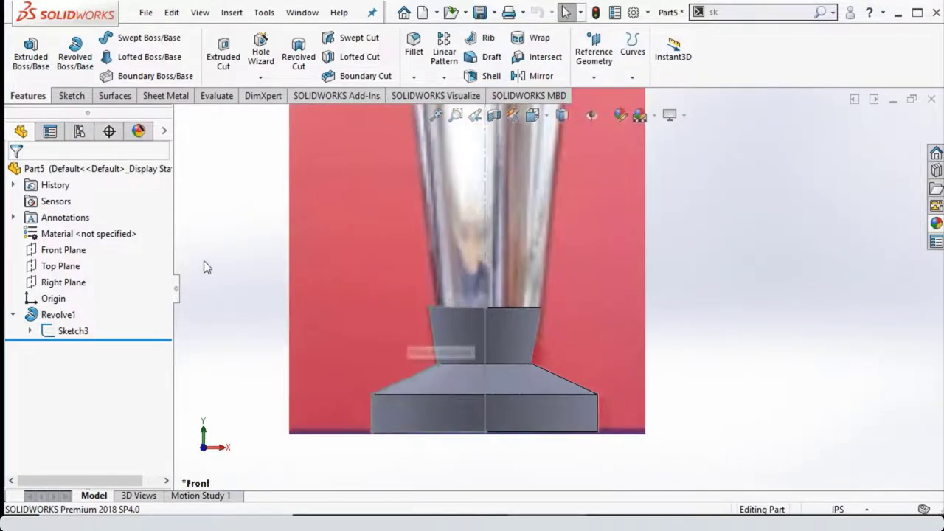
{"action": "right_click", "coordinate": [59, 250]}
{"action": "left_click", "coordinate": [107, 226]}
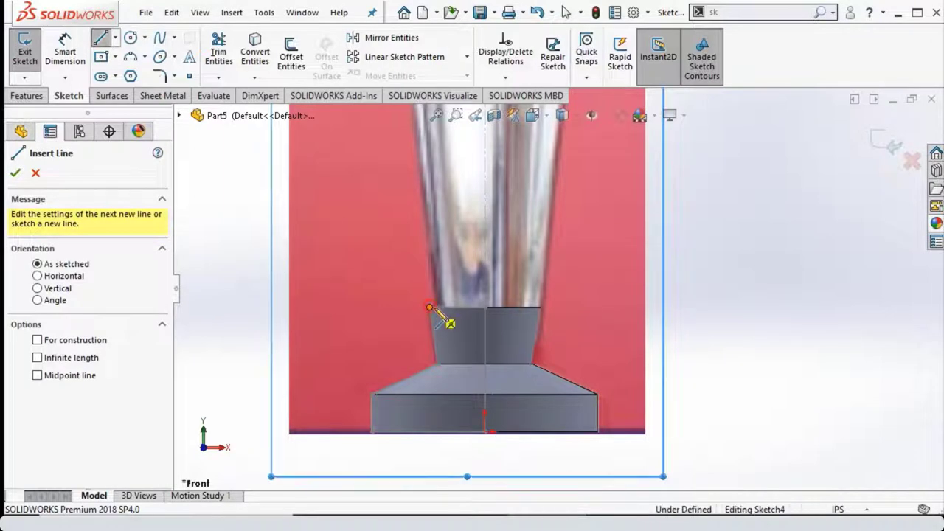
Step: Draw a closed four-line outline over the upper base step with a slanted lower edge
{"action": "left_click", "coordinate": [430, 307]}
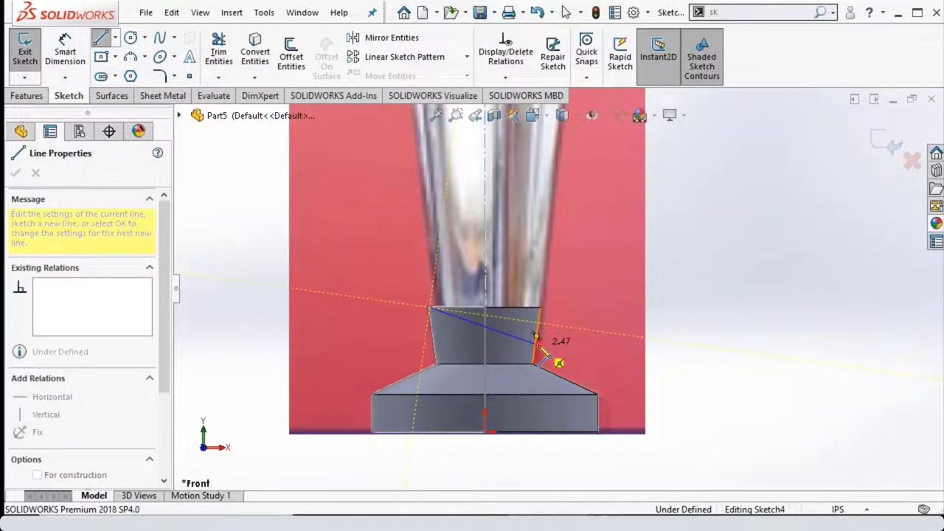
{"action": "left_click", "coordinate": [534, 343]}
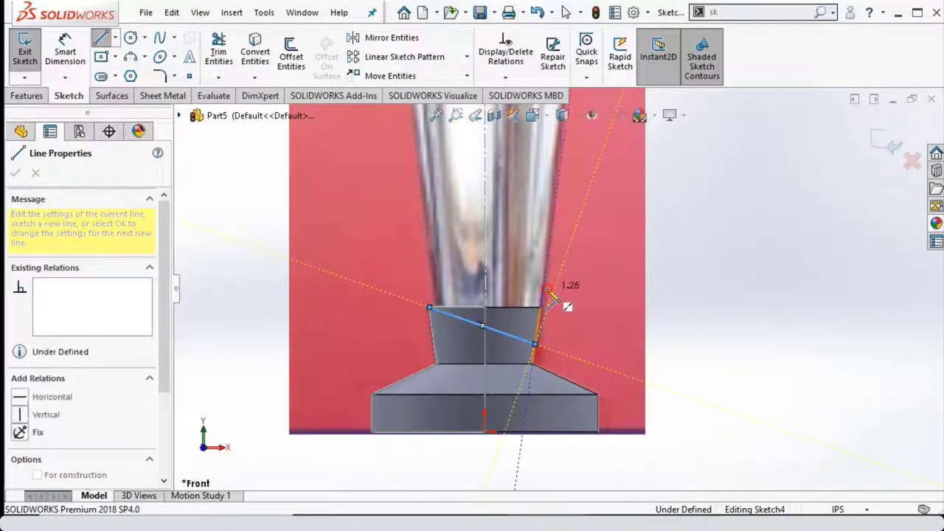
{"action": "left_click", "coordinate": [544, 287]}
{"action": "left_click", "coordinate": [424, 287]}
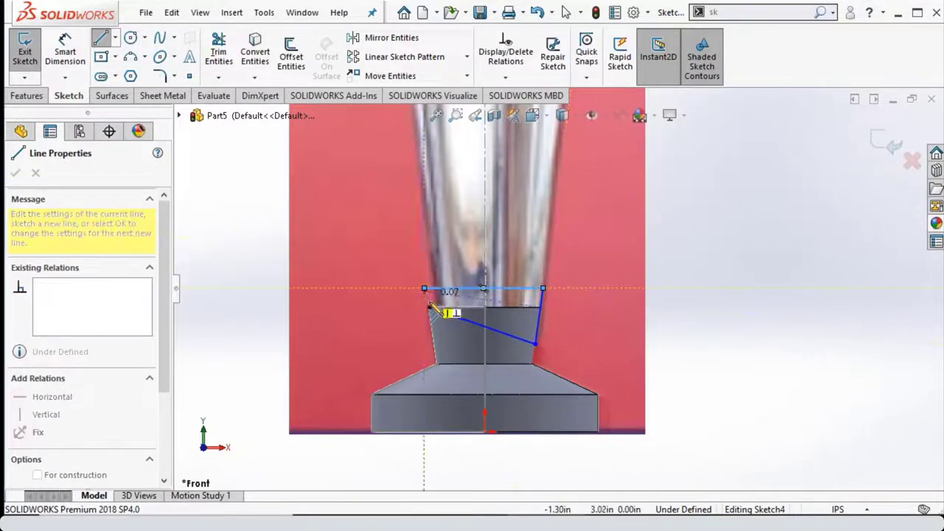
{"action": "left_click", "coordinate": [430, 307]}
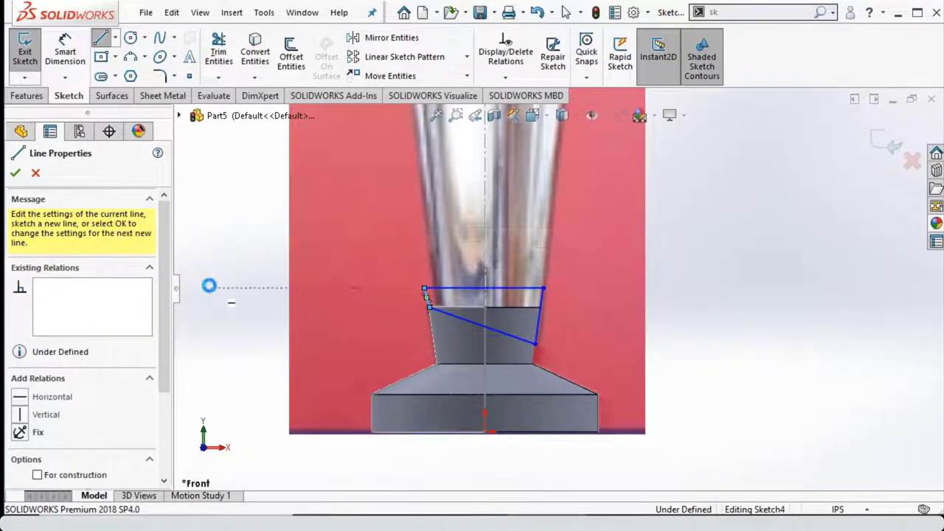
{"action": "key", "text": "Escape"}
{"action": "key", "text": "Escape"}
Step: Hide the Revolve1 body to reveal the photo
{"action": "right_click", "coordinate": [59, 315]}
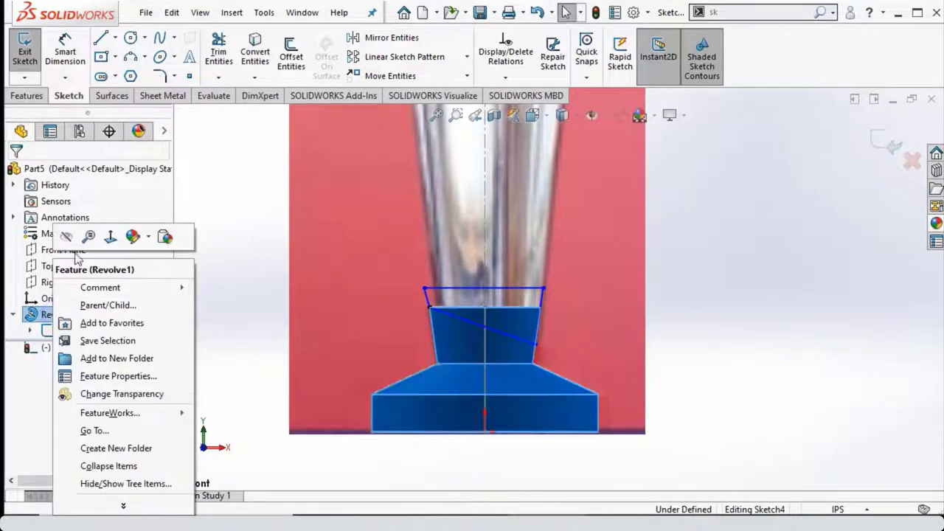
{"action": "left_click", "coordinate": [68, 238]}
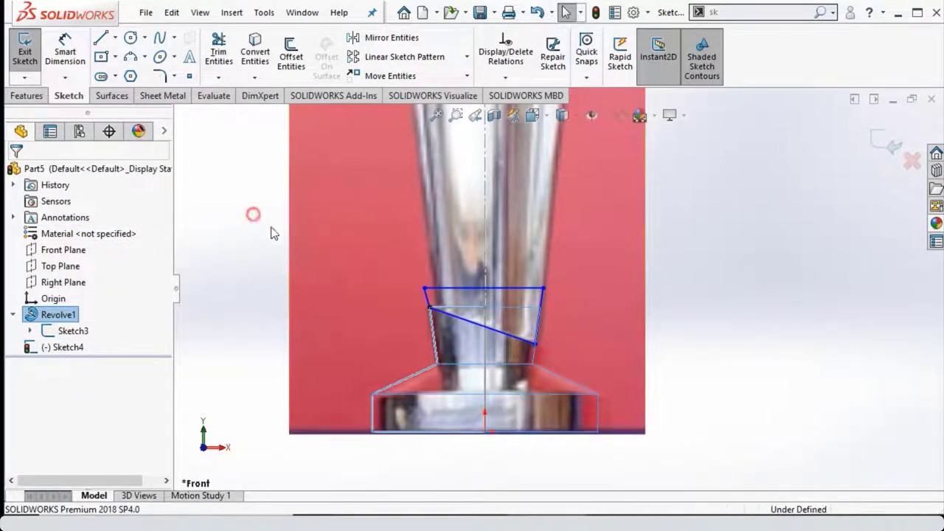
{"action": "scroll", "coordinate": [517, 317], "scroll_direction": "down", "scroll_amount": 3}
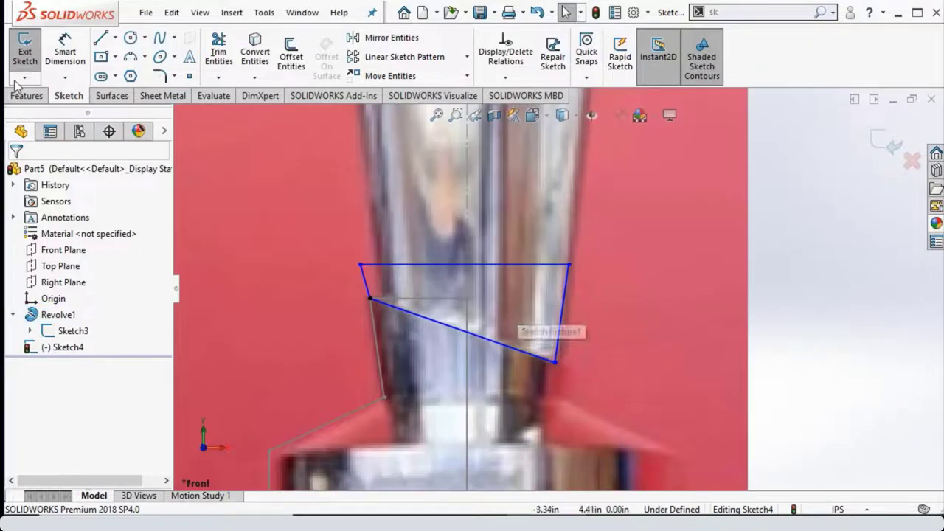
Step: Dimension the outline's lower-right corner 2.00 in above the origin
{"action": "key", "text": "d"}
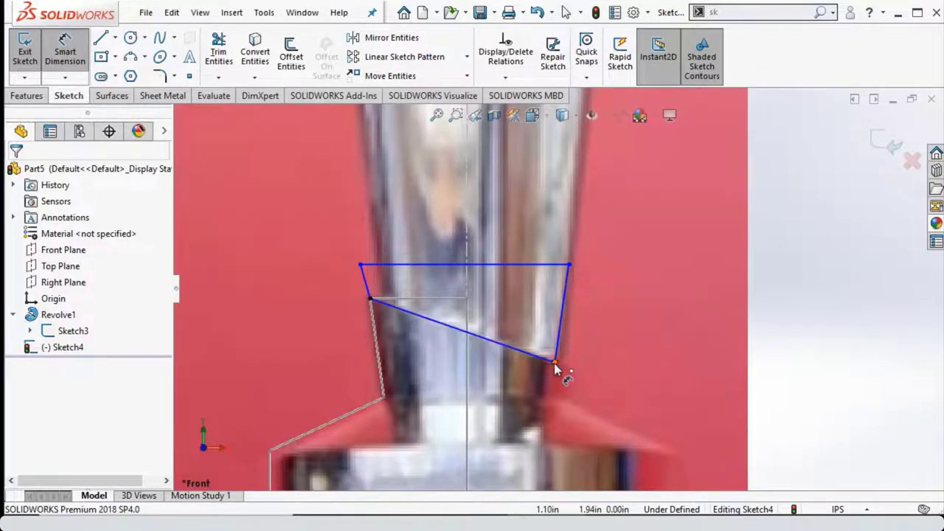
{"action": "left_click", "coordinate": [555, 366]}
{"action": "scroll", "coordinate": [527, 432], "scroll_direction": "up", "scroll_amount": 2}
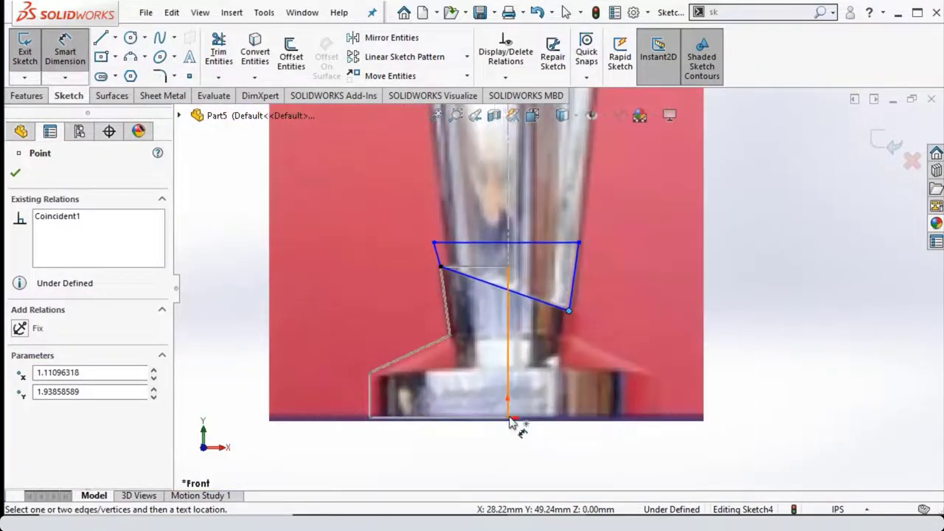
{"action": "left_click", "coordinate": [507, 419]}
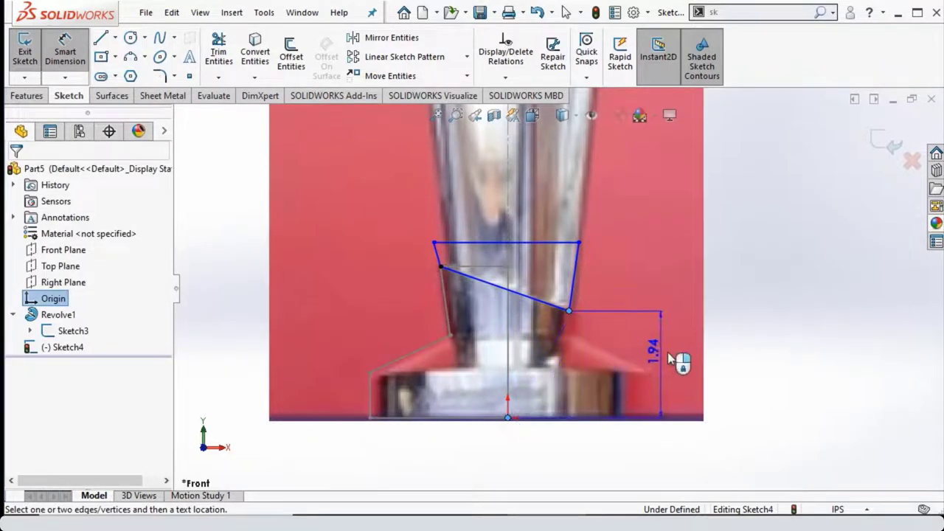
{"action": "left_click", "coordinate": [686, 353]}
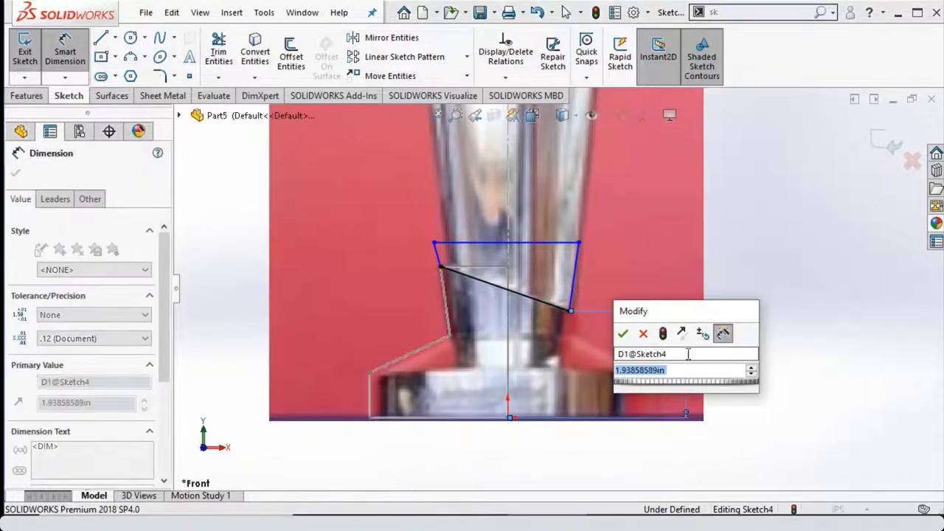
{"action": "type", "text": "1."}
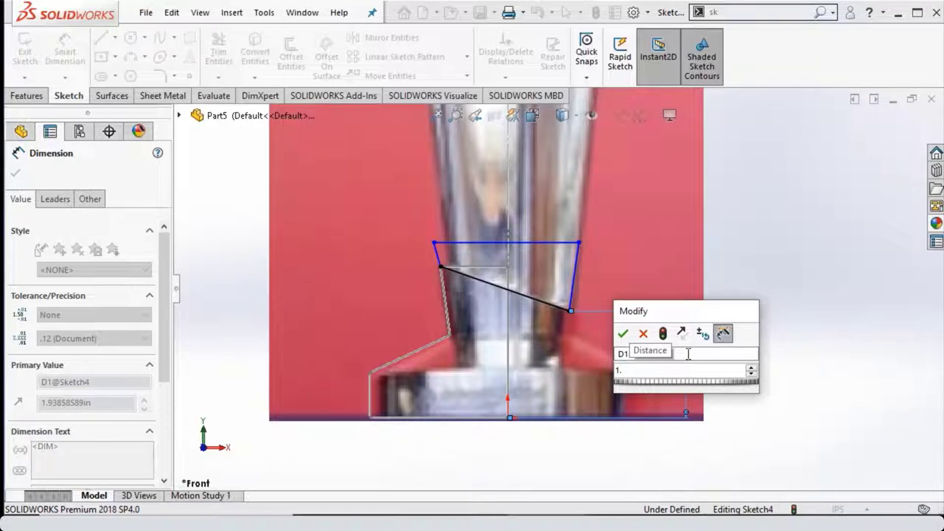
{"action": "key", "text": "BackSpace"}
{"action": "key", "text": "BackSpace"}
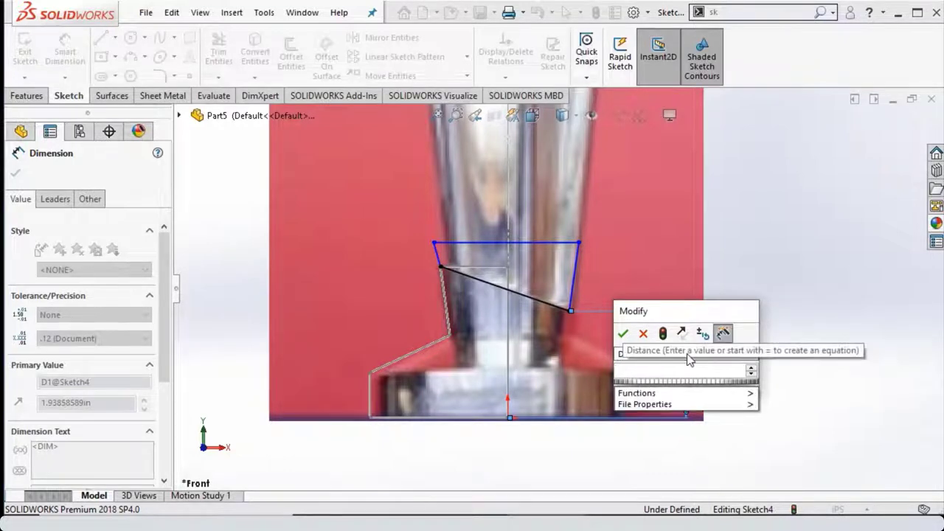
{"action": "type", "text": "2"}
{"action": "key", "text": "Return"}
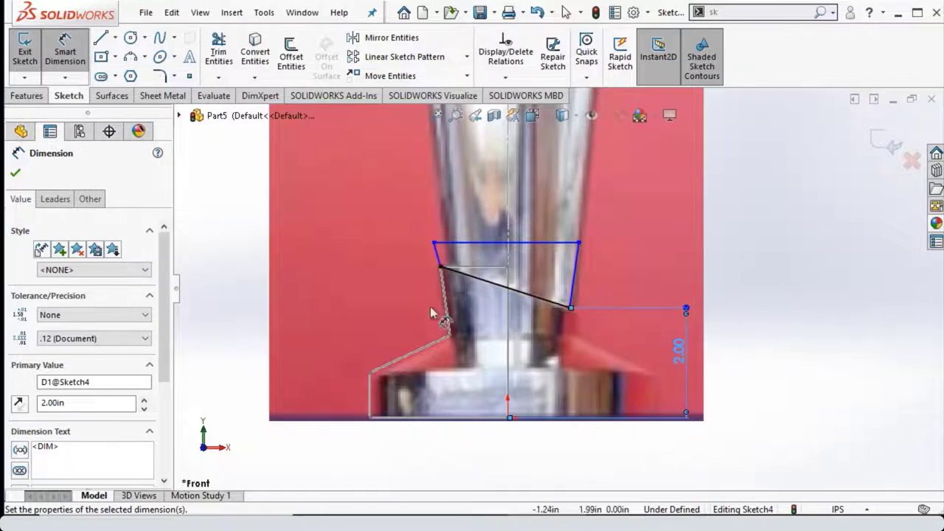
{"action": "left_click", "coordinate": [22, 171]}
{"action": "left_click", "coordinate": [27, 96]}
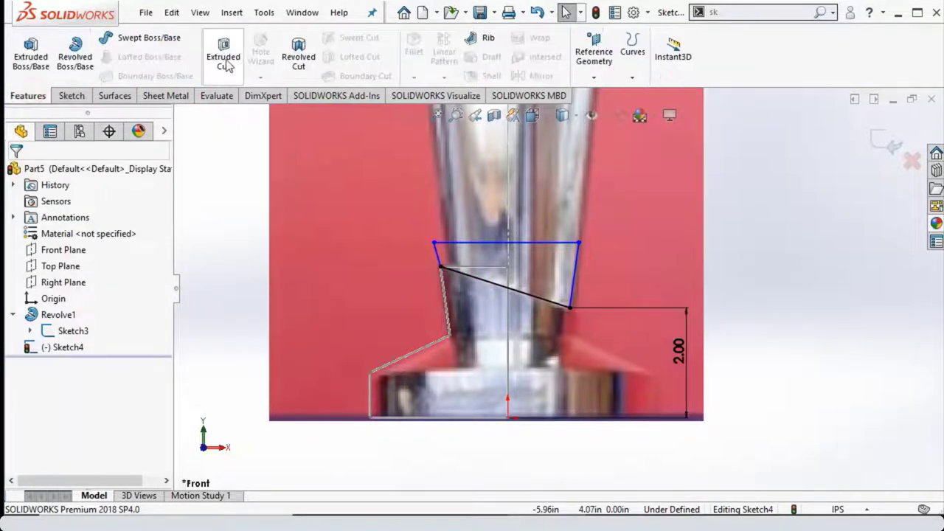
Step: Show Revolve1 and extrude-cut the outline Through All - Both to slant the upper step
{"action": "right_click", "coordinate": [55, 315]}
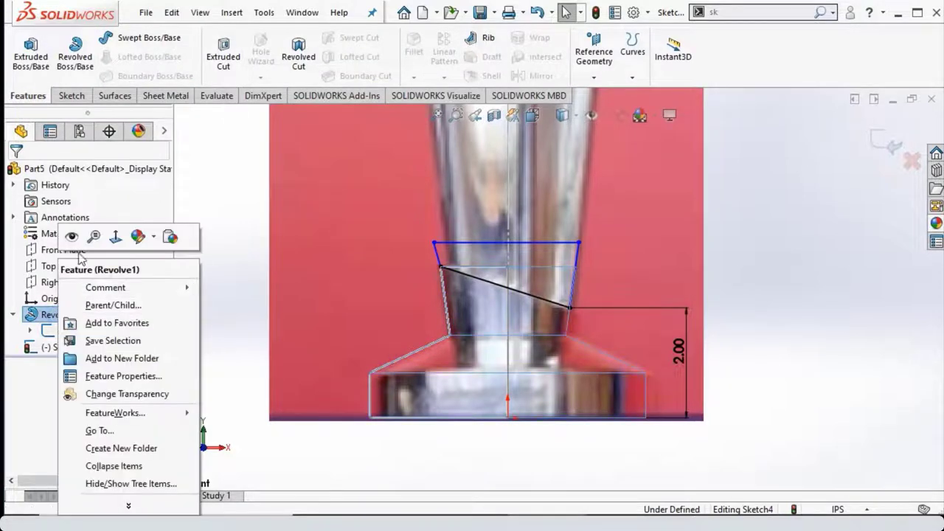
{"action": "left_click", "coordinate": [118, 236]}
{"action": "left_click", "coordinate": [224, 55]}
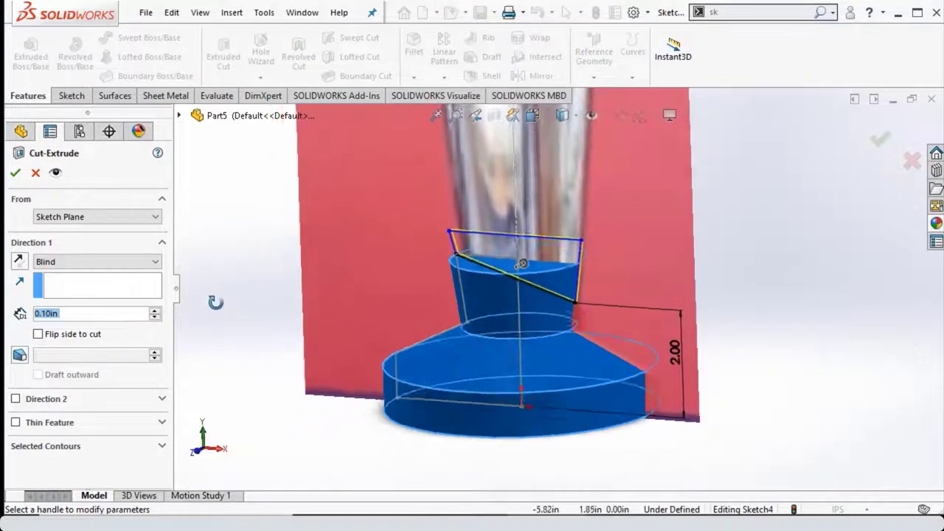
{"action": "left_click", "coordinate": [88, 262]}
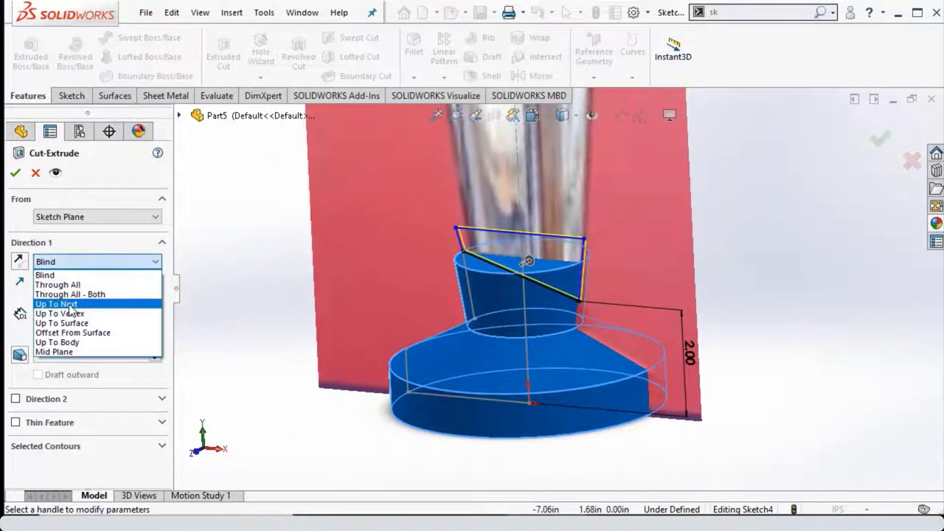
{"action": "left_click", "coordinate": [68, 293]}
{"action": "left_click", "coordinate": [20, 174]}
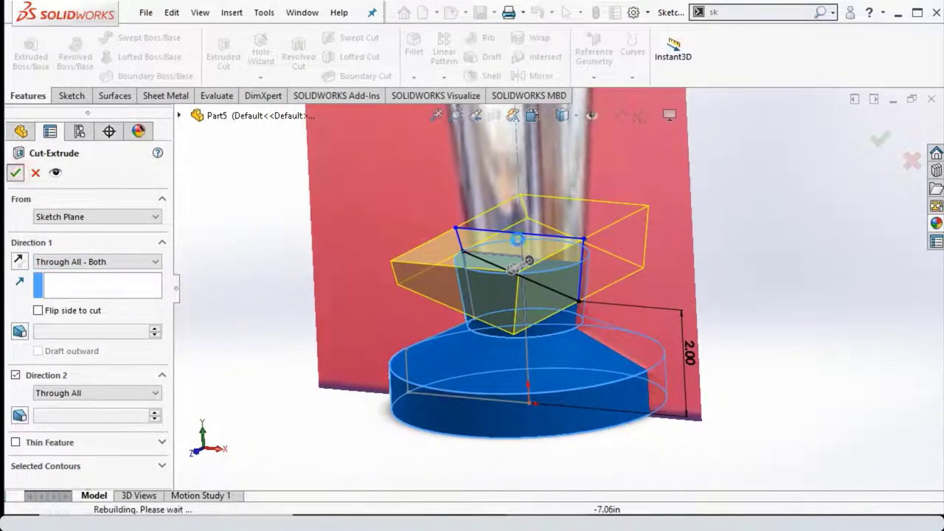
{"action": "mouse_move", "coordinate": [509, 246]}
{"action": "middle_mouse_down"}
{"action": "mouse_move", "coordinate": [521, 310]}
{"action": "mouse_move", "coordinate": [555, 267]}
{"action": "middle_mouse_up"}
{"action": "scroll", "coordinate": [536, 282], "scroll_direction": "down", "scroll_amount": 2}
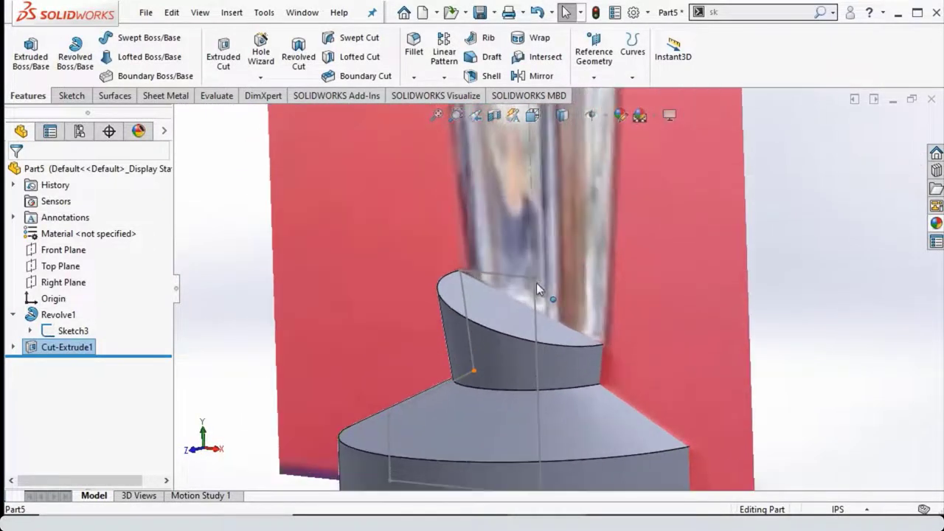
{"action": "scroll", "coordinate": [582, 279], "scroll_direction": "down", "scroll_amount": 2}
{"action": "scroll", "coordinate": [582, 279], "scroll_direction": "up", "scroll_amount": 3}
{"action": "scroll", "coordinate": [583, 280], "scroll_direction": "up", "scroll_amount": 5}
Step: Start a new sketch on the circular top face, viewed straight on
{"action": "middle_click_drag", "start_coordinate": [577, 307], "coordinate": [568, 221]}
{"action": "scroll", "coordinate": [554, 351], "scroll_direction": "down", "scroll_amount": 1}
{"action": "scroll", "coordinate": [548, 378], "scroll_direction": "down", "scroll_amount": 3}
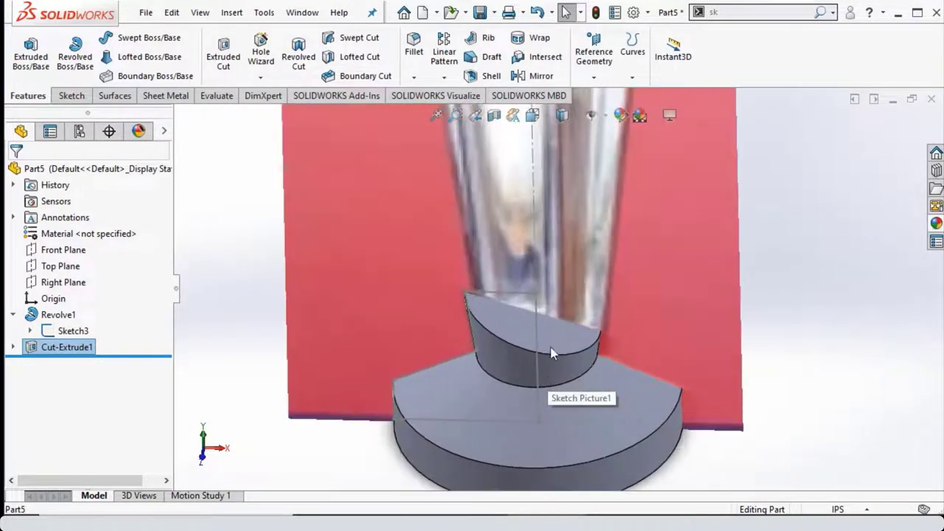
{"action": "right_click", "coordinate": [552, 332]}
{"action": "left_click", "coordinate": [652, 161]}
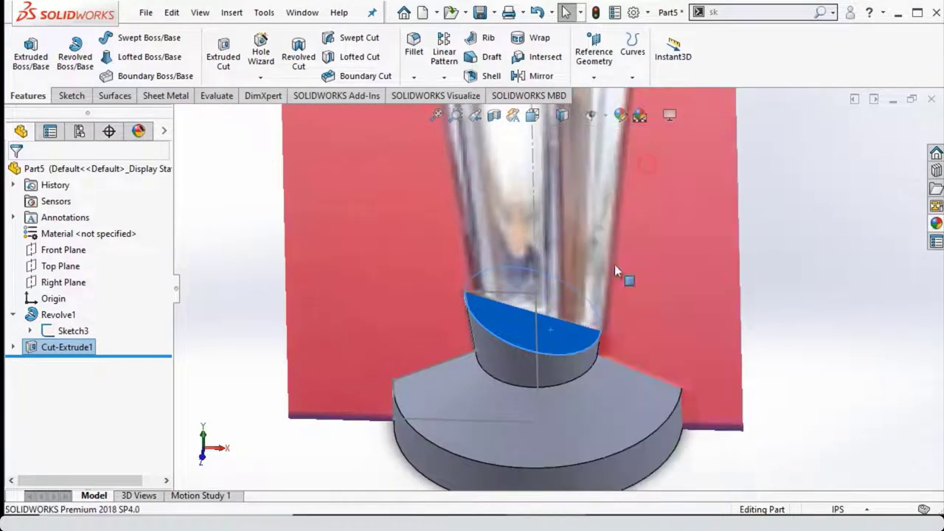
{"action": "right_click", "coordinate": [629, 287]}
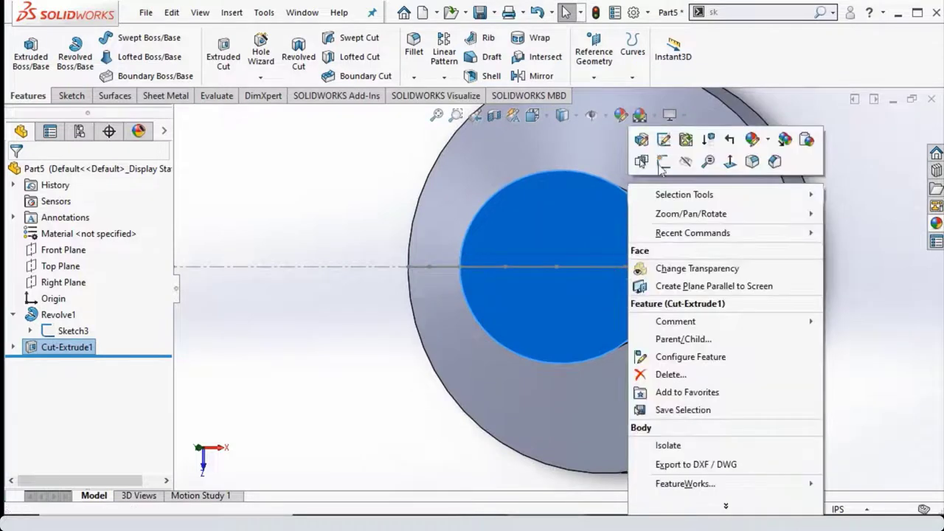
{"action": "left_click", "coordinate": [664, 166]}
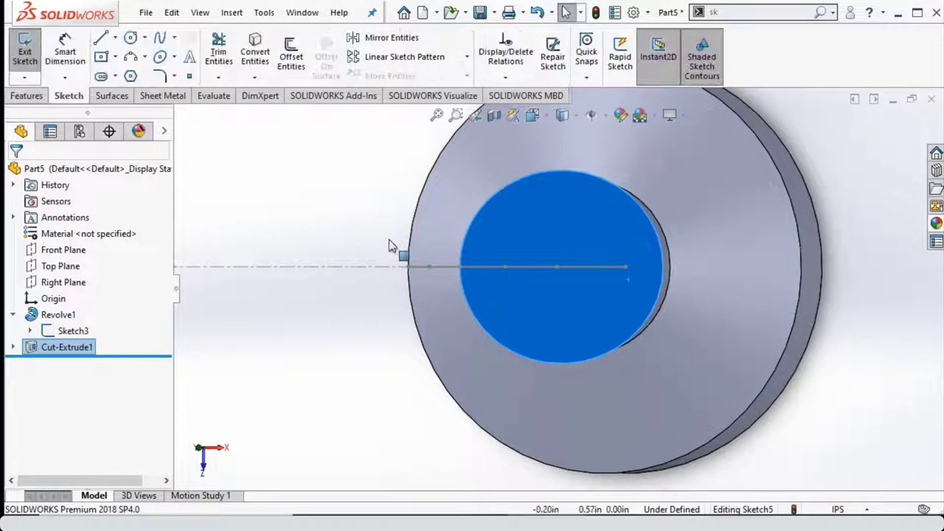
Step: Draw a horizontal centerline across the circle's diameter, edge to edge
{"action": "left_click", "coordinate": [115, 37]}
{"action": "left_click", "coordinate": [134, 73]}
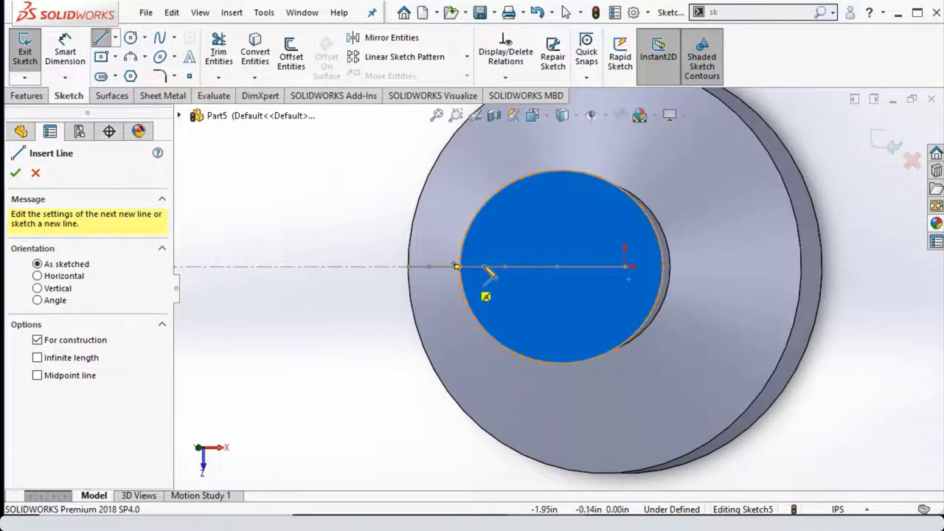
{"action": "scroll", "coordinate": [489, 274], "scroll_direction": "down", "scroll_amount": 5}
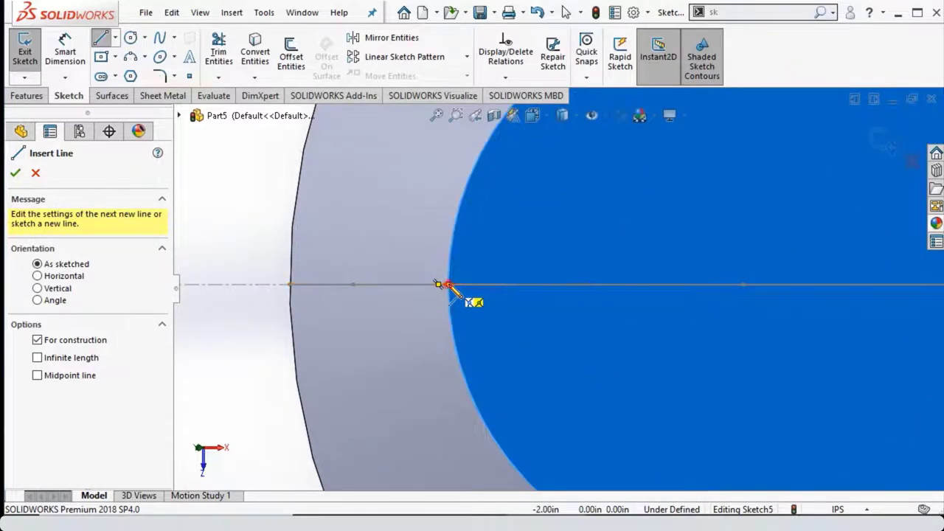
{"action": "left_click", "coordinate": [447, 285]}
{"action": "scroll", "coordinate": [478, 295], "scroll_direction": "up", "scroll_amount": 3}
{"action": "scroll", "coordinate": [681, 273], "scroll_direction": "down", "scroll_amount": 3}
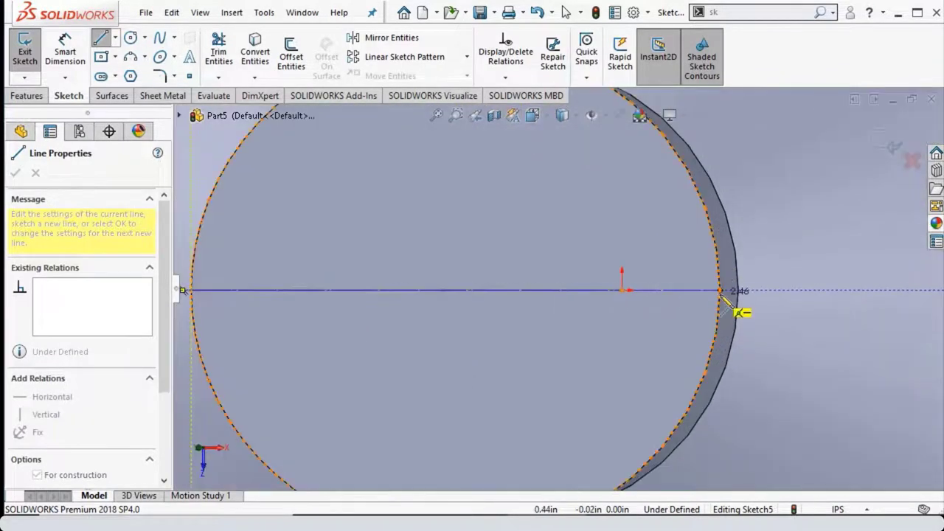
{"action": "left_click", "coordinate": [720, 290]}
{"action": "key", "text": "Escape"}
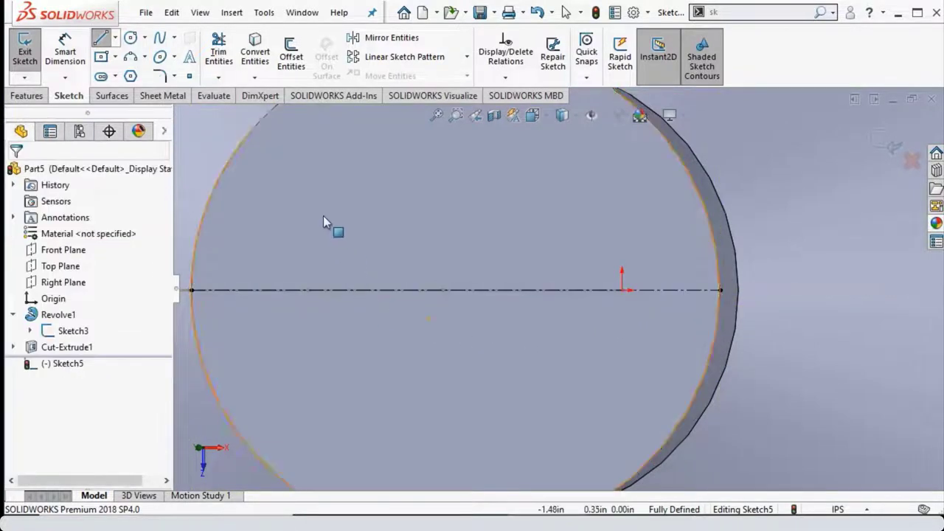
{"action": "key", "text": "f"}
Step: Draw a diagonal centerline from the horizontal line's midpoint to the circle edge
{"action": "left_click", "coordinate": [115, 38]}
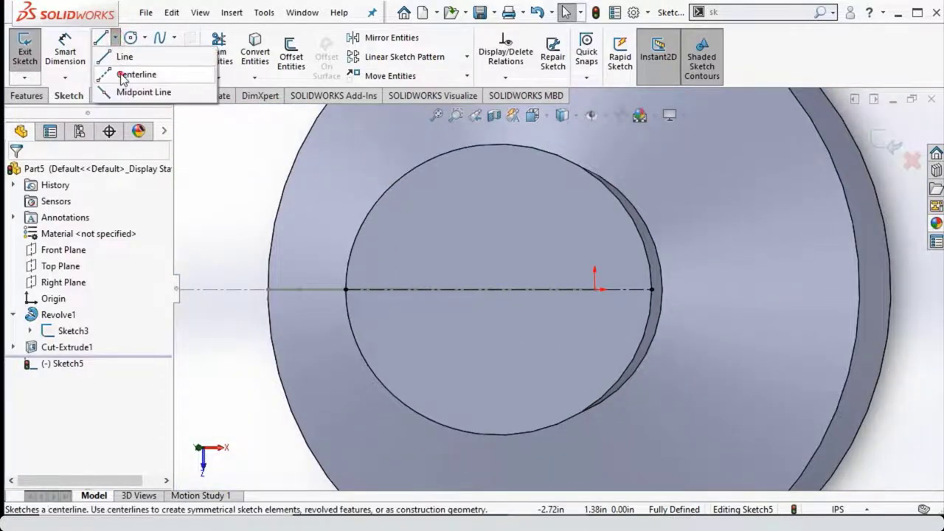
{"action": "left_click", "coordinate": [126, 73]}
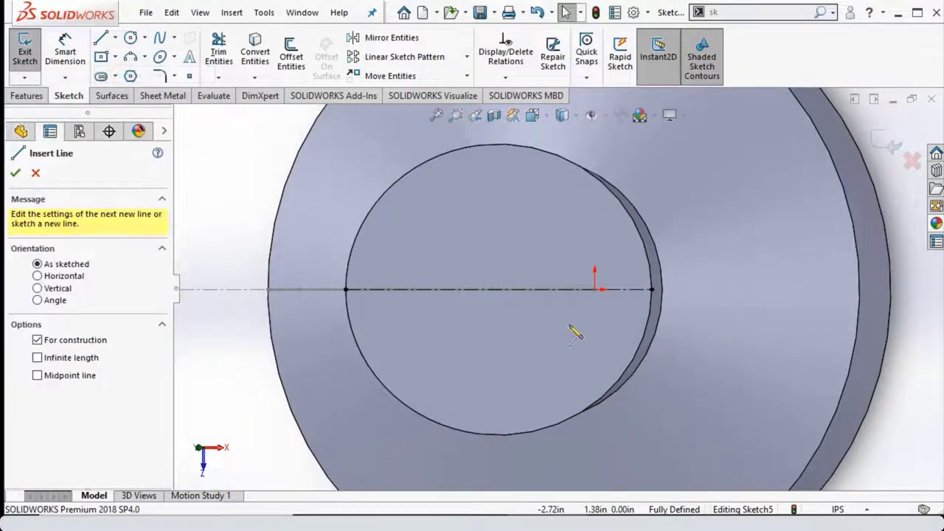
{"action": "left_click", "coordinate": [500, 289]}
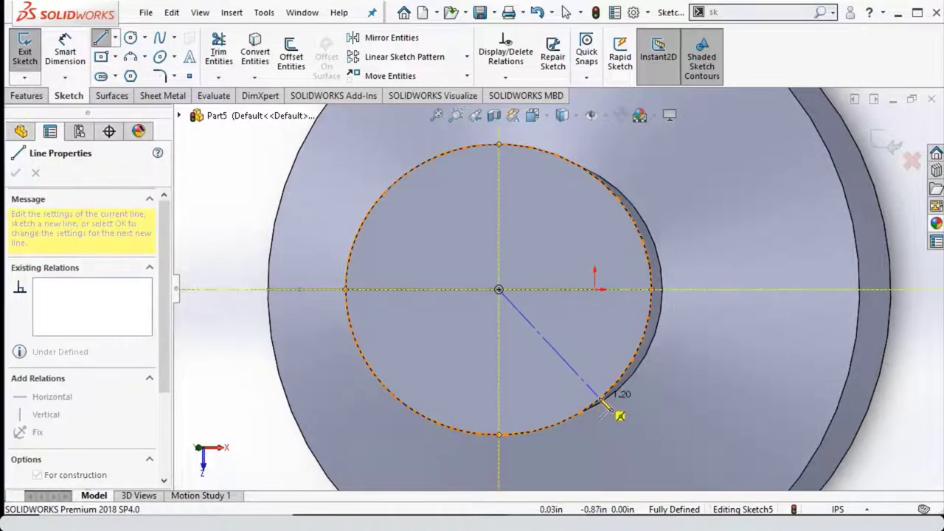
{"action": "left_click", "coordinate": [601, 401]}
{"action": "key", "text": "Escape"}
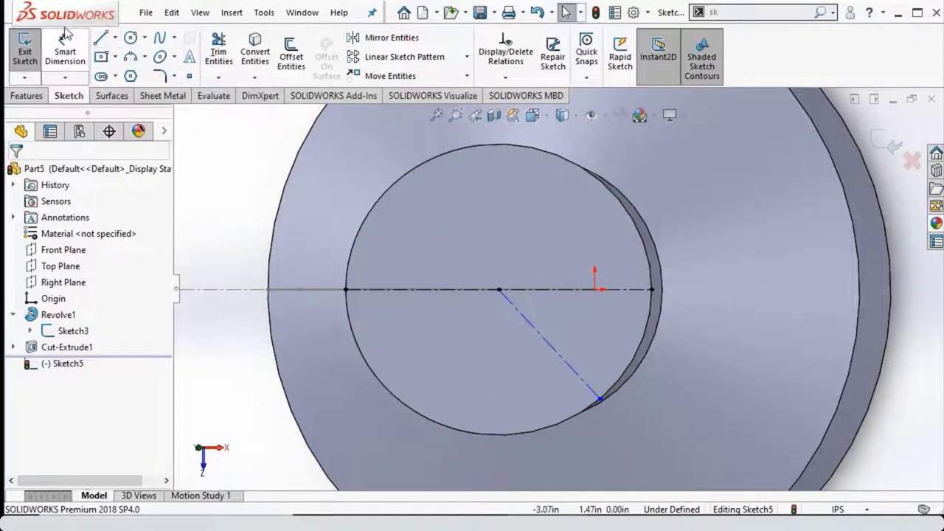
Step: Dimension the angle between the two centerlines as 30°
{"action": "left_click", "coordinate": [65, 34]}
{"action": "left_click", "coordinate": [554, 289]}
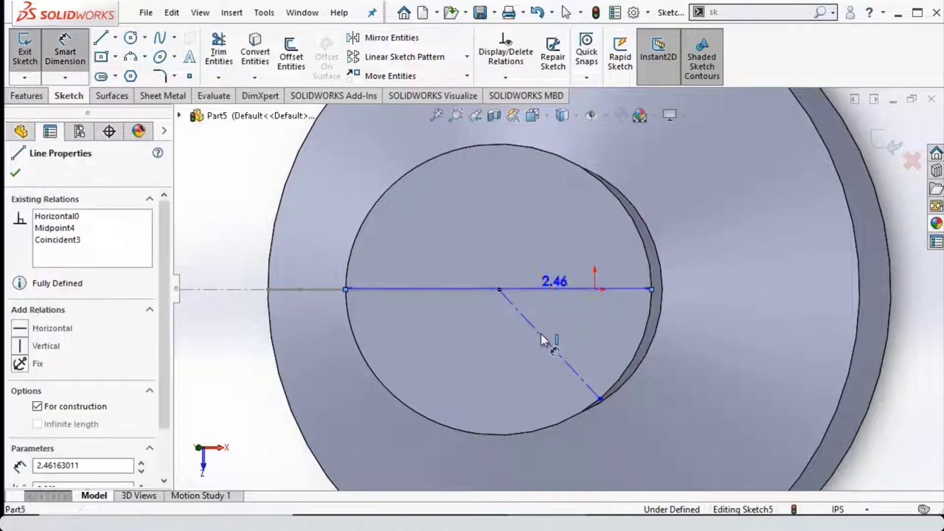
{"action": "left_click", "coordinate": [544, 337]}
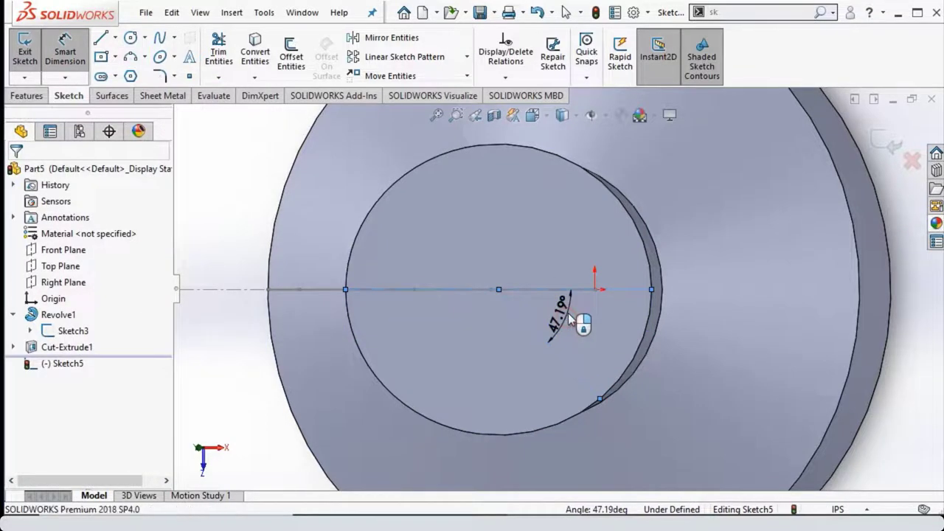
{"action": "left_click", "coordinate": [569, 314]}
{"action": "type", "text": "30"}
{"action": "key", "text": "Return"}
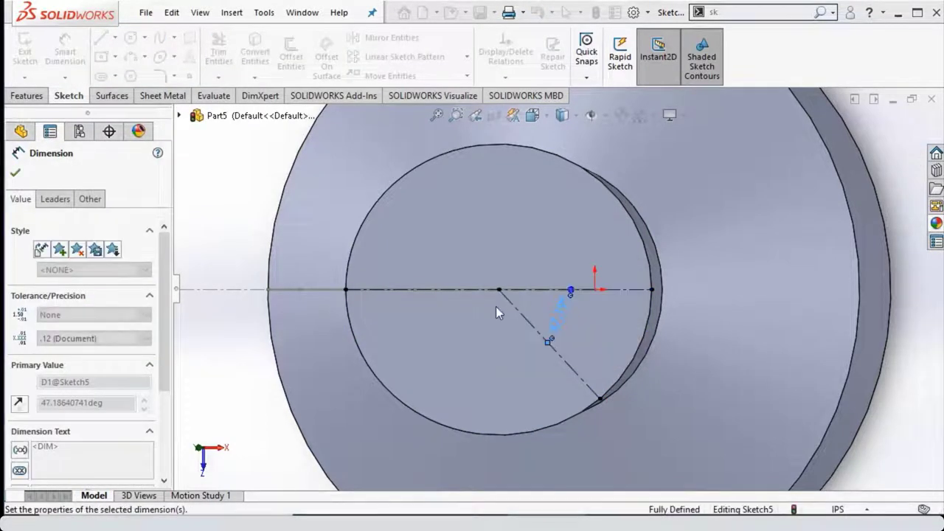
Step: Draw an ellipse centred on the diagonal centerline with its long axis along it
{"action": "left_click", "coordinate": [15, 174]}
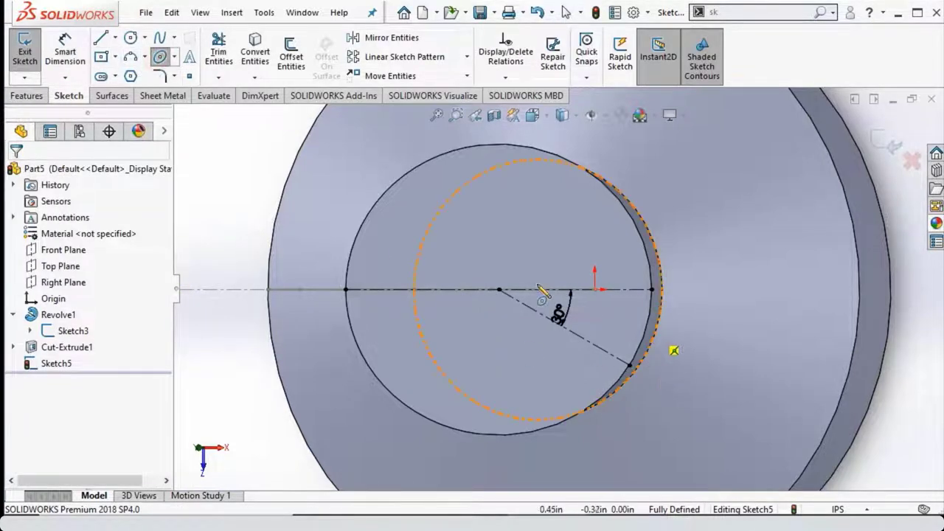
{"action": "left_click", "coordinate": [499, 289]}
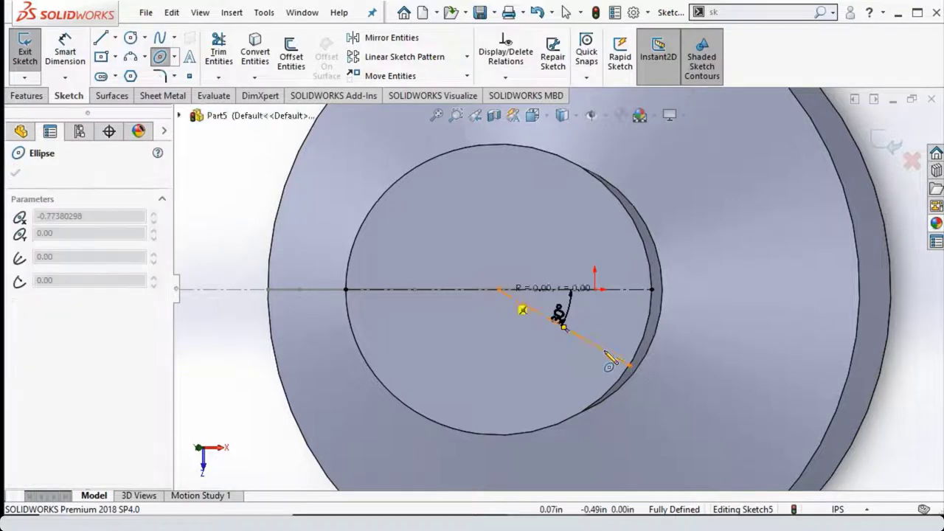
{"action": "scroll", "coordinate": [629, 369], "scroll_direction": "down", "scroll_amount": 3}
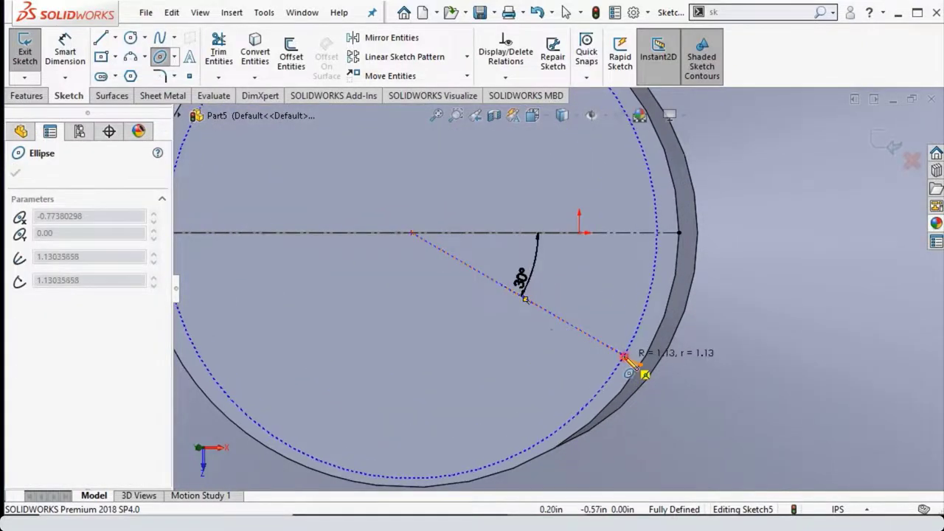
{"action": "left_click", "coordinate": [624, 357]}
{"action": "left_click", "coordinate": [500, 365]}
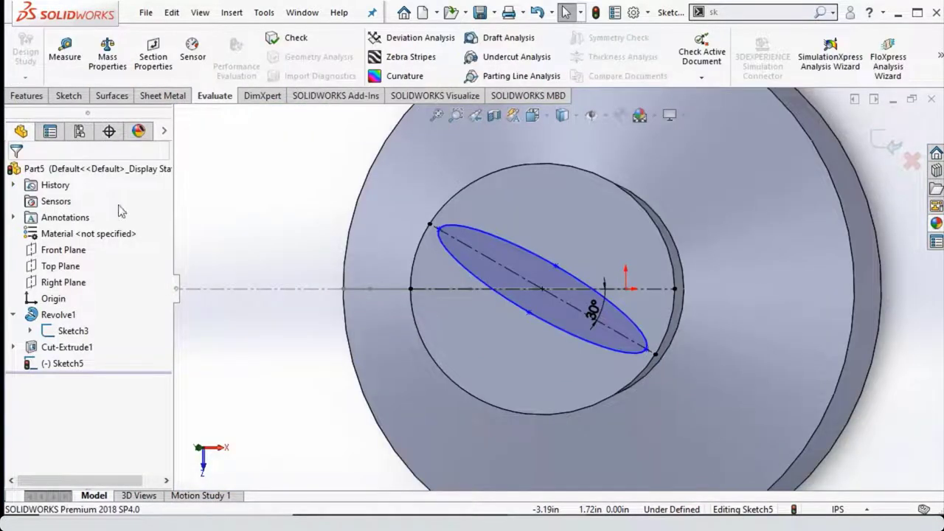
Step: Dimension the ellipse's minor axis 0.50 in and its major axis 2.23 in
{"action": "left_click", "coordinate": [66, 97]}
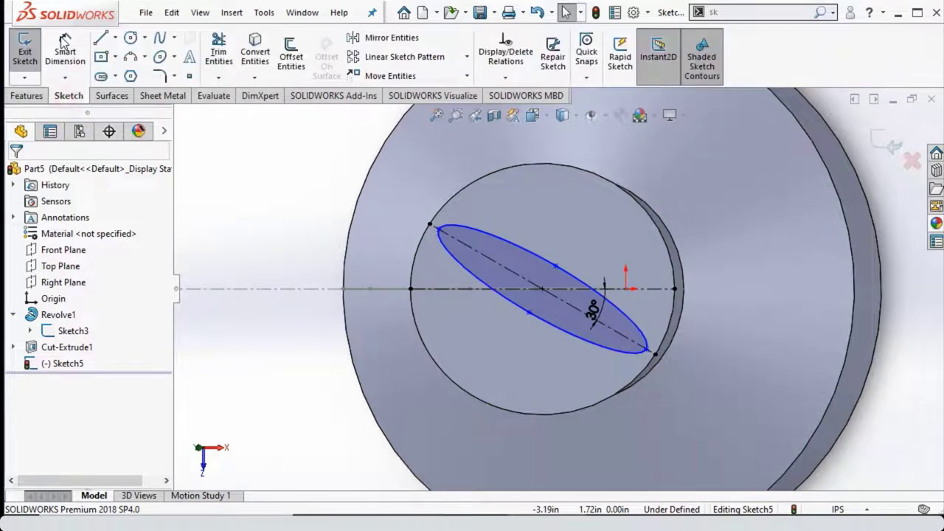
{"action": "left_click", "coordinate": [557, 267]}
{"action": "left_click", "coordinate": [528, 312]}
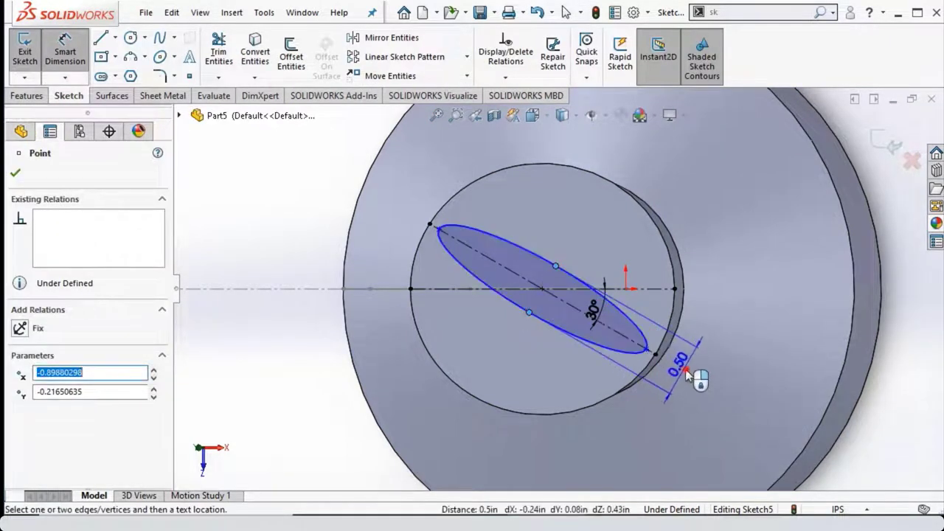
{"action": "left_click", "coordinate": [686, 374]}
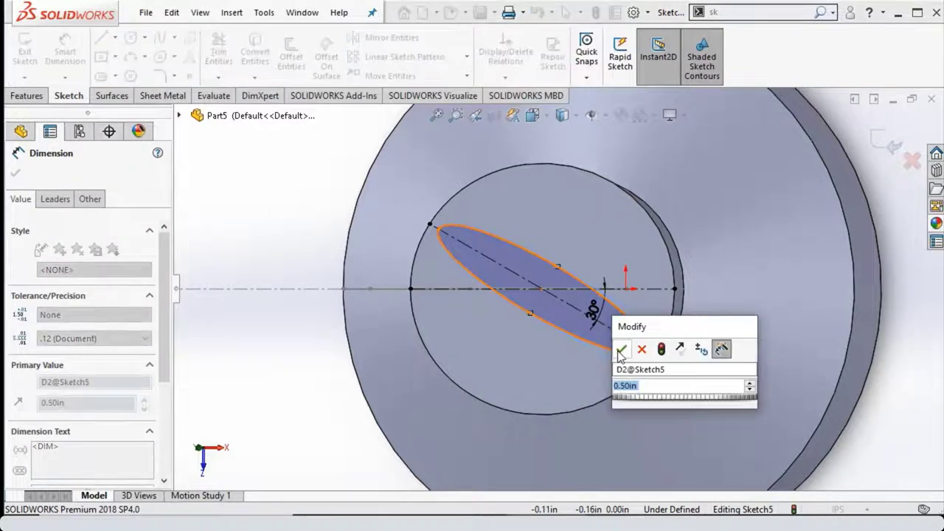
{"action": "left_click", "coordinate": [621, 350]}
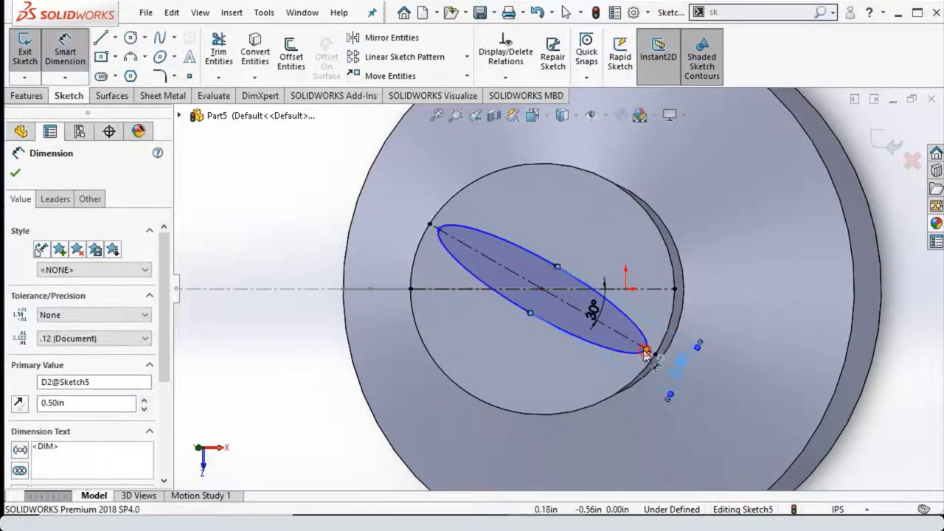
{"action": "left_click", "coordinate": [646, 352]}
{"action": "left_click", "coordinate": [439, 229]}
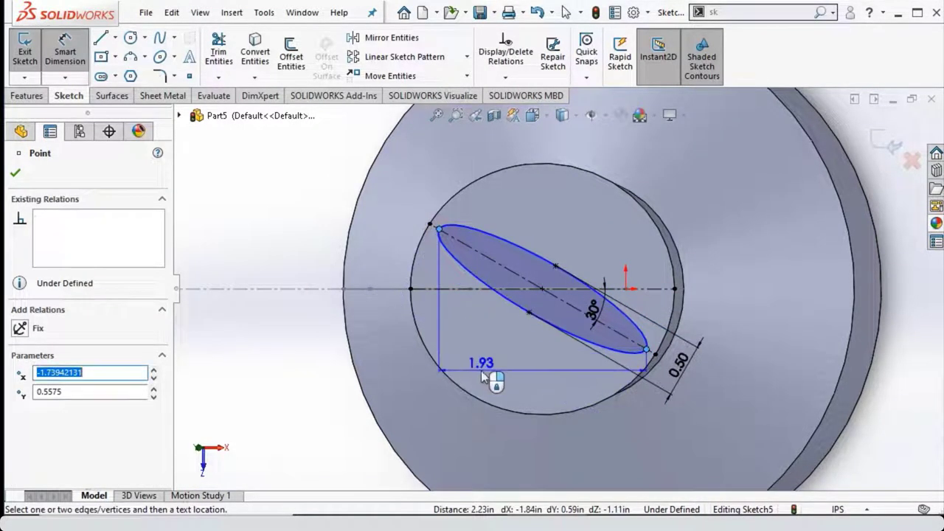
{"action": "left_click", "coordinate": [424, 378]}
{"action": "left_click", "coordinate": [423, 377]}
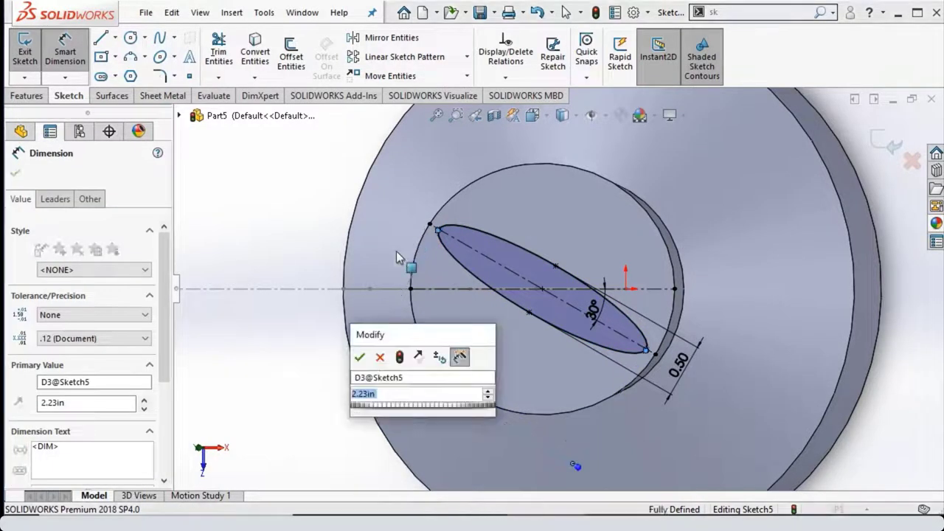
{"action": "left_click", "coordinate": [360, 359]}
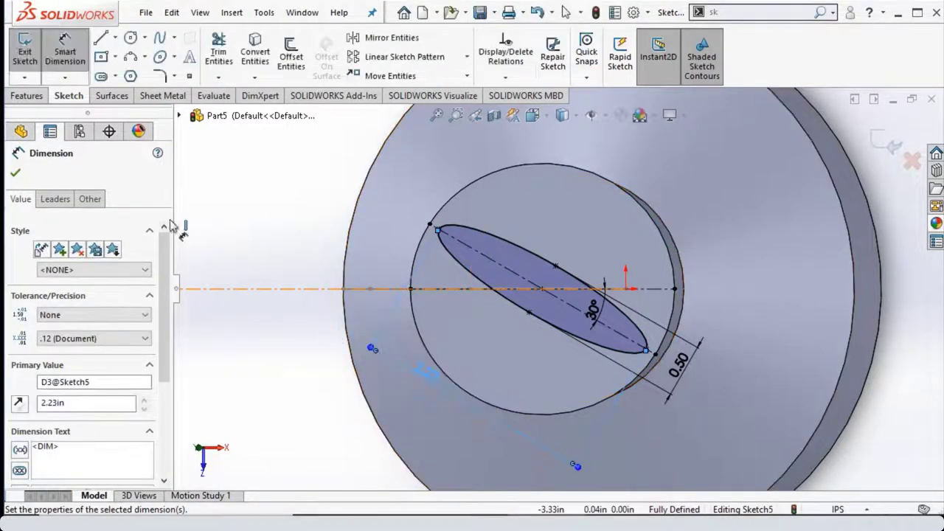
{"action": "left_click", "coordinate": [11, 177]}
Step: Exit the ellipse sketch and orbit the model to a tilted 3D view
{"action": "scroll", "coordinate": [446, 274], "scroll_direction": "up", "scroll_amount": 3}
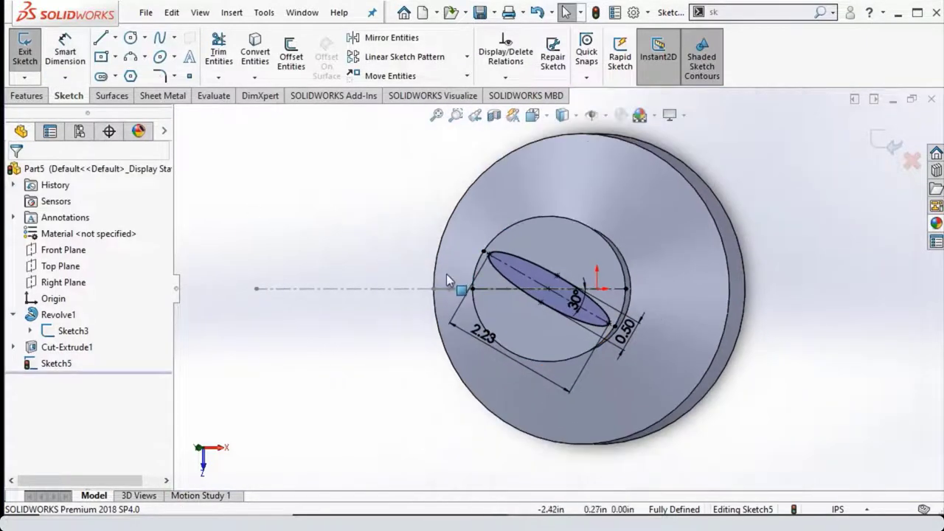
{"action": "middle_click_drag", "start_coordinate": [446, 273], "coordinate": [444, 247]}
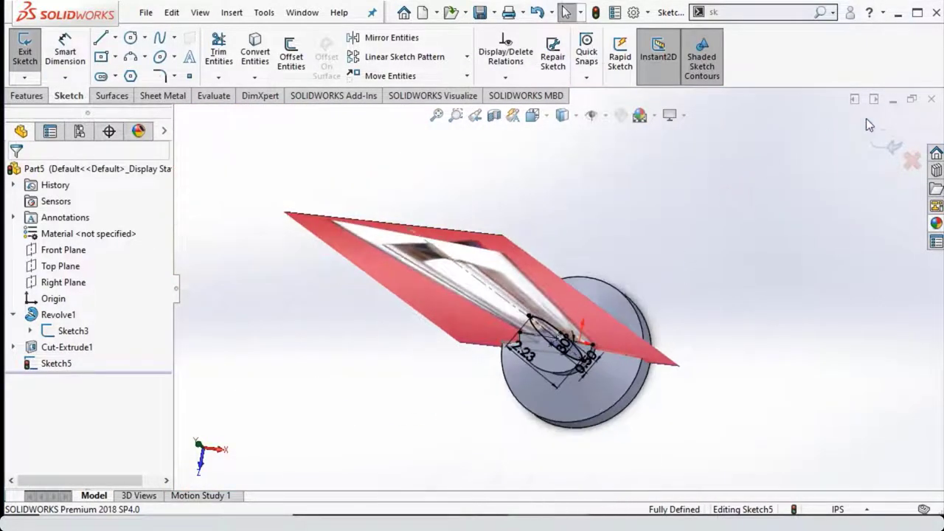
{"action": "left_click", "coordinate": [888, 142]}
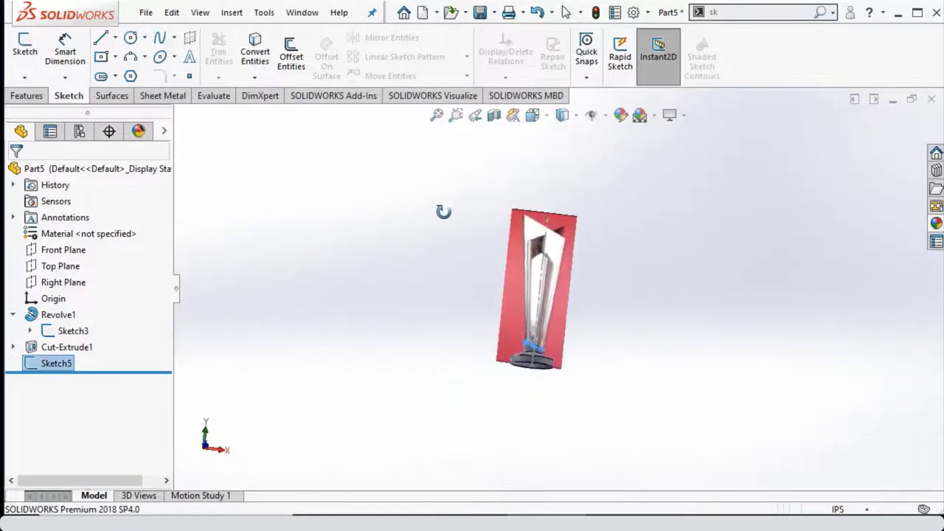
{"action": "left_click", "coordinate": [85, 252]}
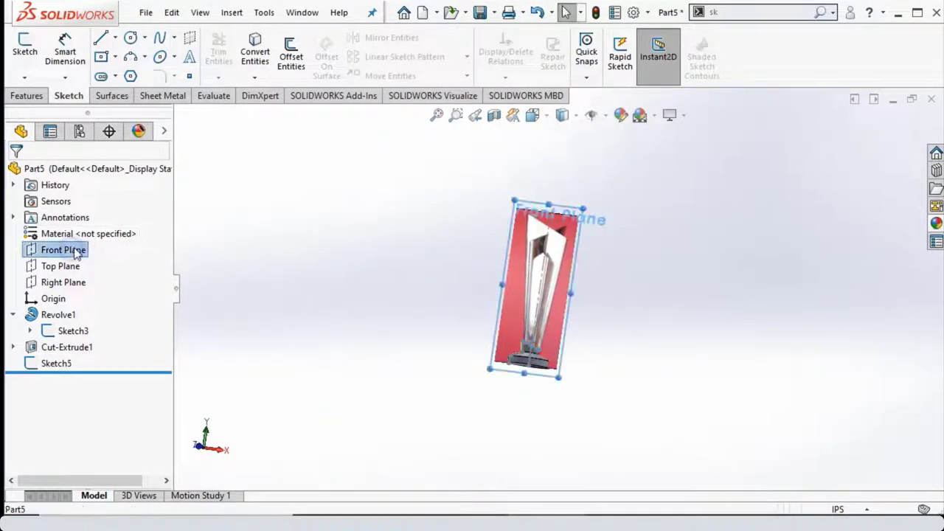
{"action": "left_click", "coordinate": [337, 173]}
Step: Create Plane1 as a reference plane offset 18 in from the Top Plane
{"action": "left_click", "coordinate": [27, 95]}
{"action": "left_click", "coordinate": [594, 56]}
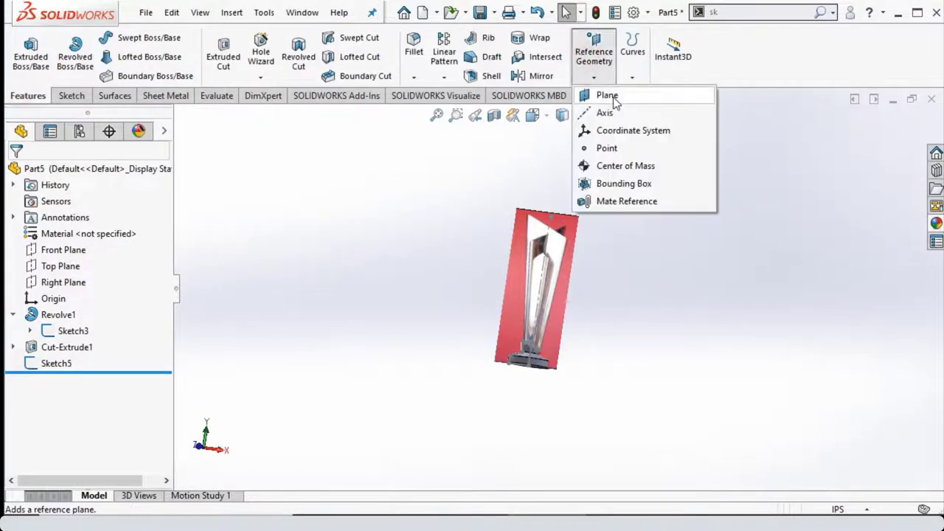
{"action": "left_click", "coordinate": [609, 95]}
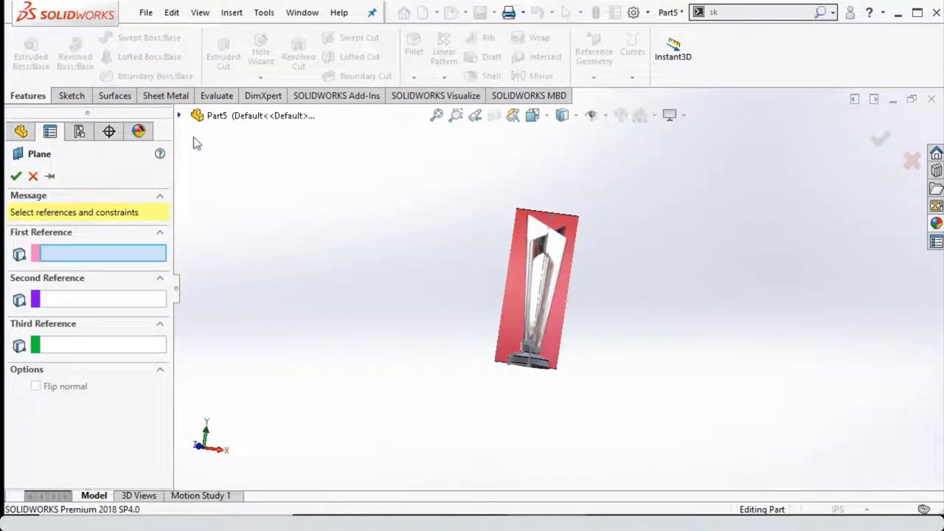
{"action": "left_click", "coordinate": [180, 116]}
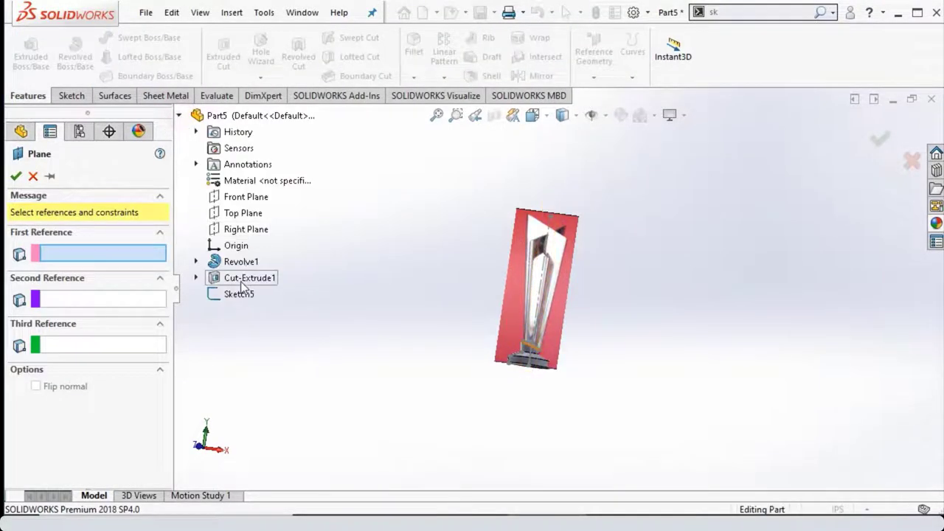
{"action": "left_click", "coordinate": [241, 215]}
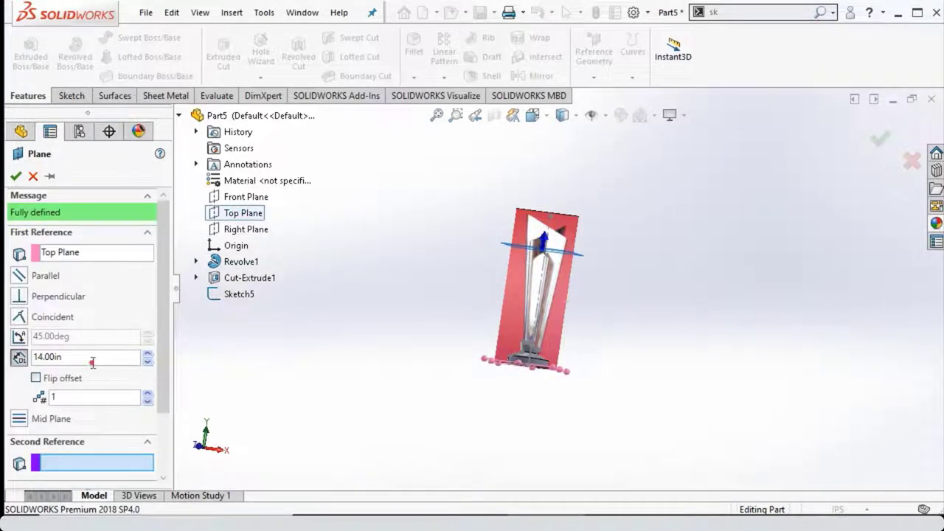
{"action": "type", "text": "18"}
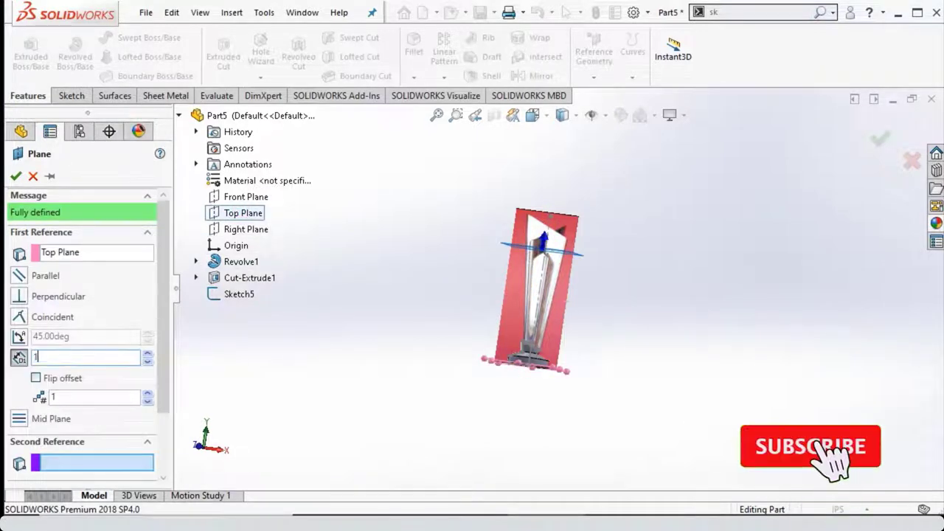
{"action": "key", "text": "Return"}
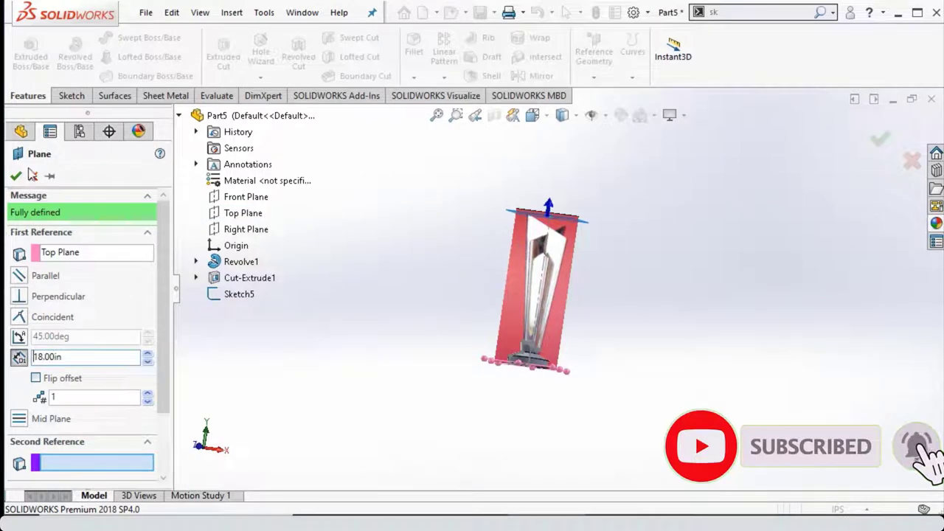
{"action": "left_click", "coordinate": [15, 177]}
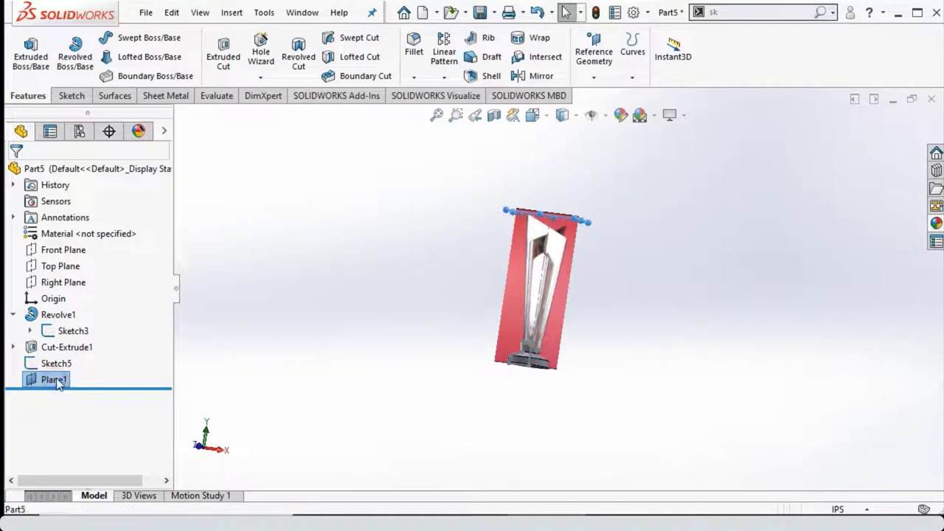
Step: View Plane1 face-on and start a new sketch on it
{"action": "right_click", "coordinate": [57, 382]}
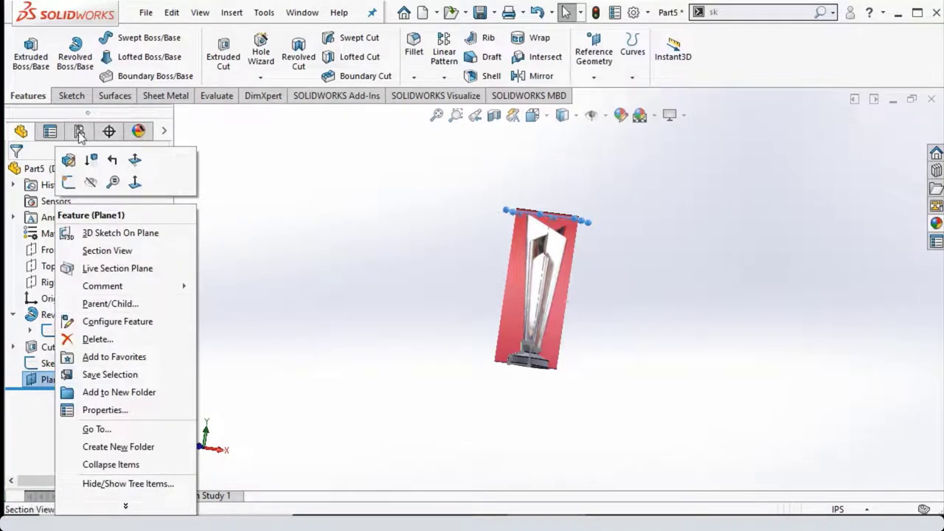
{"action": "left_click", "coordinate": [135, 182]}
{"action": "right_click", "coordinate": [42, 382]}
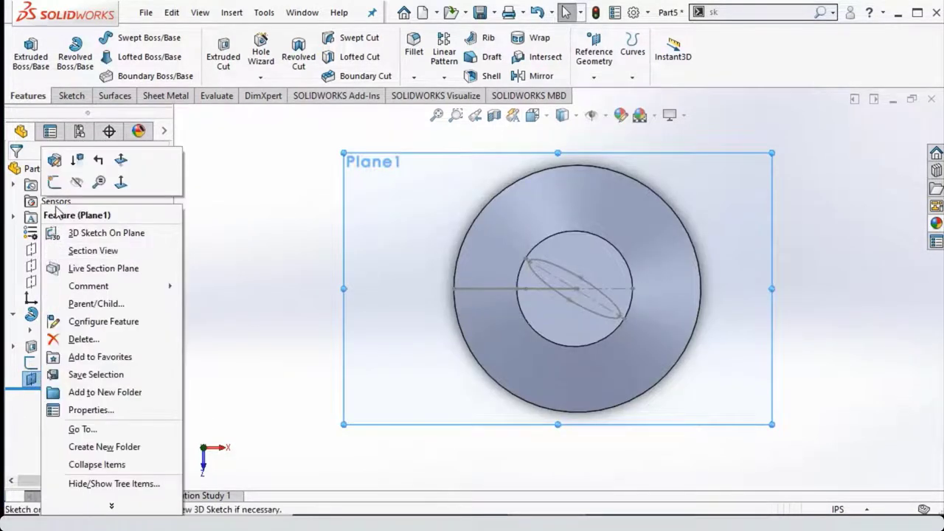
{"action": "left_click", "coordinate": [55, 183]}
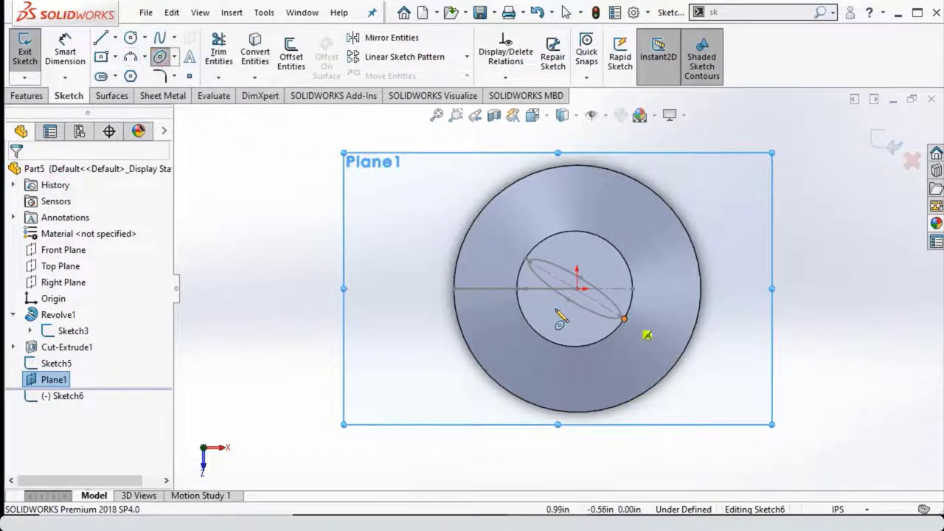
Step: Draw an angled ellipse centred at the origin
{"action": "scroll", "coordinate": [590, 305], "scroll_direction": "down", "scroll_amount": 5}
{"action": "scroll", "coordinate": [526, 267], "scroll_direction": "down", "scroll_amount": 3}
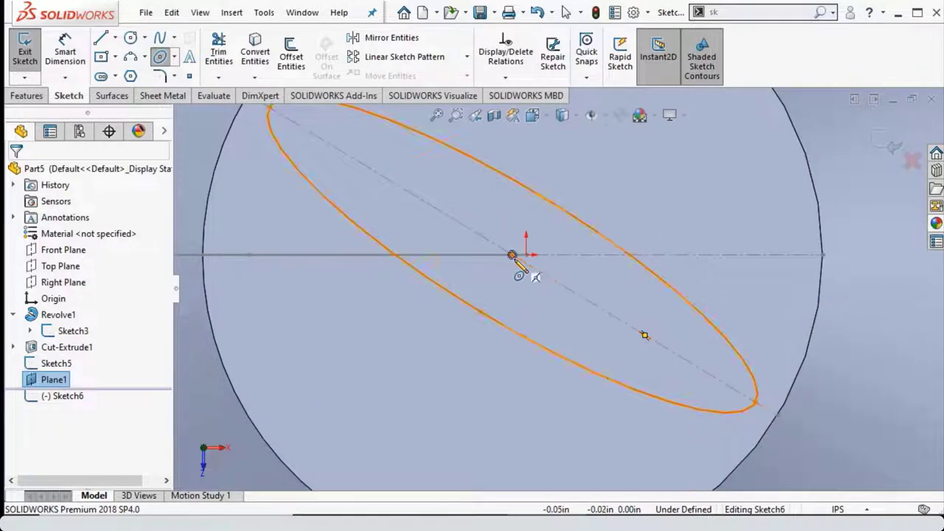
{"action": "left_click", "coordinate": [513, 255]}
{"action": "scroll", "coordinate": [694, 336], "scroll_direction": "up", "scroll_amount": 3}
{"action": "scroll", "coordinate": [659, 331], "scroll_direction": "up", "scroll_amount": 2}
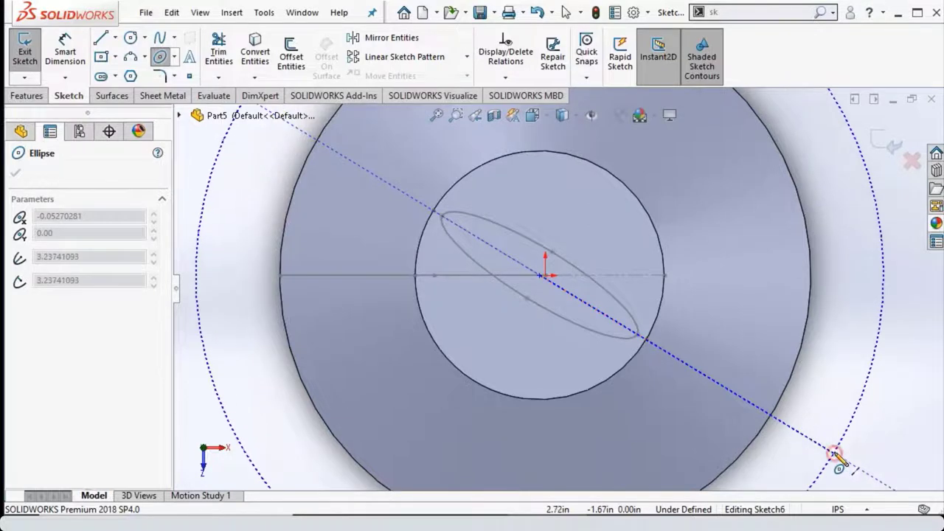
{"action": "left_click", "coordinate": [836, 459]}
{"action": "scroll", "coordinate": [738, 428], "scroll_direction": "up", "scroll_amount": 3}
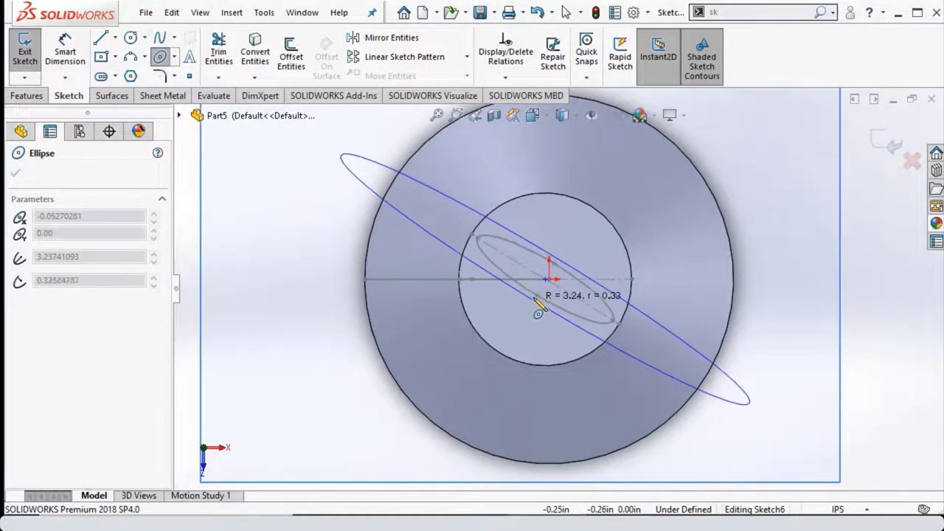
{"action": "left_click", "coordinate": [536, 296]}
{"action": "key", "text": "Escape"}
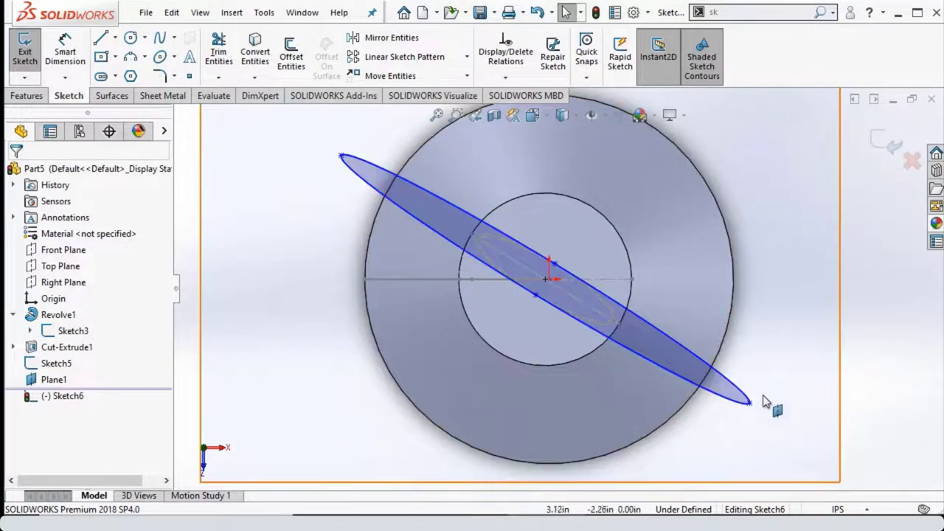
Step: Add a centerline along the ellipse's long axis, collinear with Sketch5's diagonal centerline
{"action": "scroll", "coordinate": [526, 289], "scroll_direction": "down", "scroll_amount": 2}
{"action": "scroll", "coordinate": [546, 284], "scroll_direction": "up", "scroll_amount": 3}
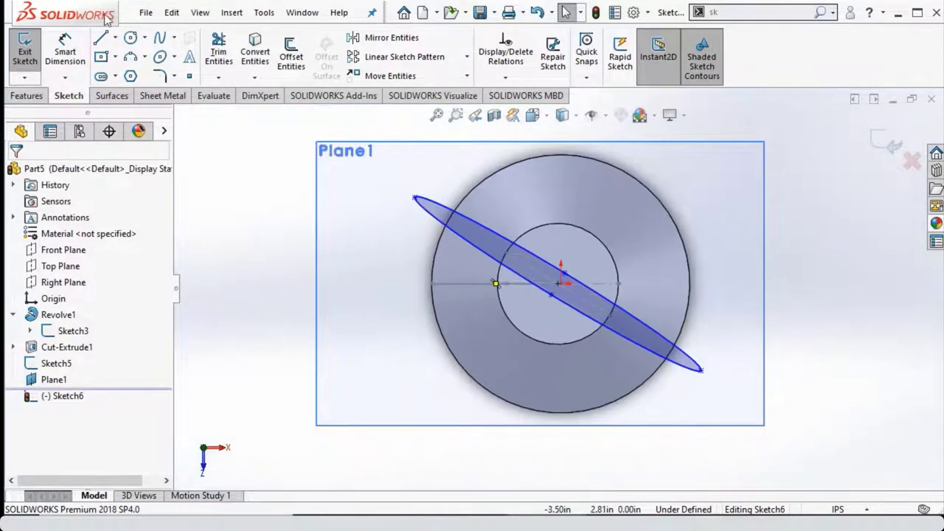
{"action": "left_click", "coordinate": [115, 37]}
{"action": "left_click", "coordinate": [133, 74]}
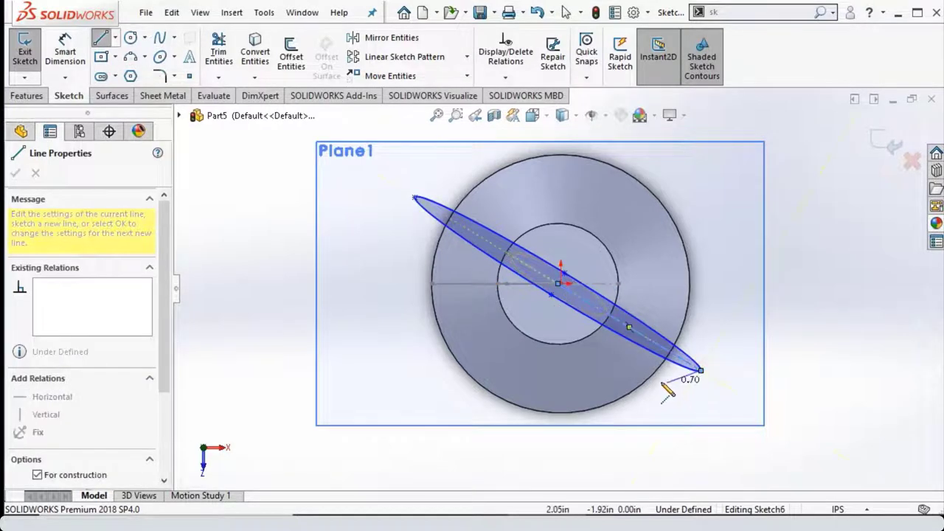
{"action": "left_click", "coordinate": [701, 371]}
{"action": "key", "text": "Escape"}
{"action": "scroll", "coordinate": [606, 312], "scroll_direction": "down", "scroll_amount": 3}
{"action": "scroll", "coordinate": [617, 362], "scroll_direction": "down", "scroll_amount": 3}
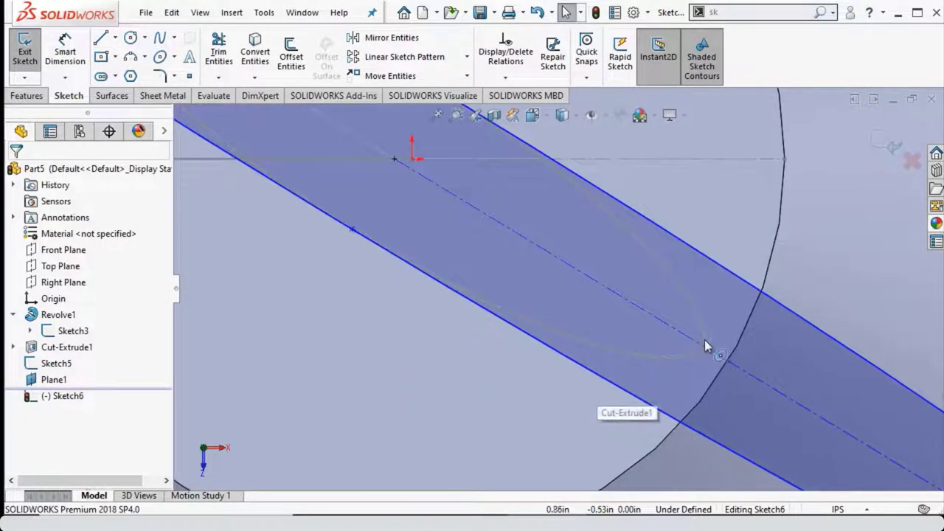
{"action": "left_click", "coordinate": [712, 399]}
{"action": "left_click_drag", "start_coordinate": [697, 398], "coordinate": [656, 325]}
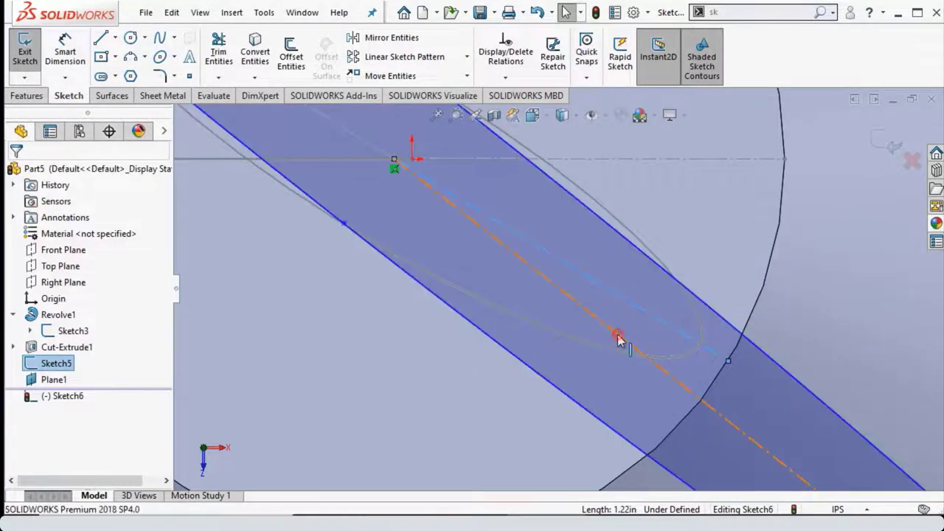
{"action": "left_click", "coordinate": [618, 339]}
{"action": "left_click", "coordinate": [510, 348], "text": "ctrl"}
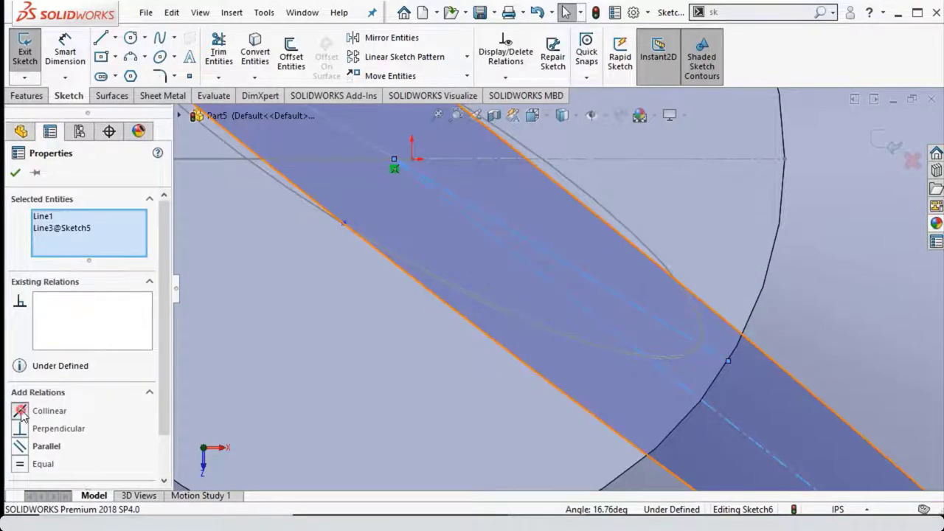
{"action": "left_click", "coordinate": [20, 411]}
Step: Dimension the ellipse 0.50 in and 7.00 in to fully define the sketch
{"action": "scroll", "coordinate": [635, 240], "scroll_direction": "up", "scroll_amount": 3}
{"action": "scroll", "coordinate": [373, 244], "scroll_direction": "up", "scroll_amount": 3}
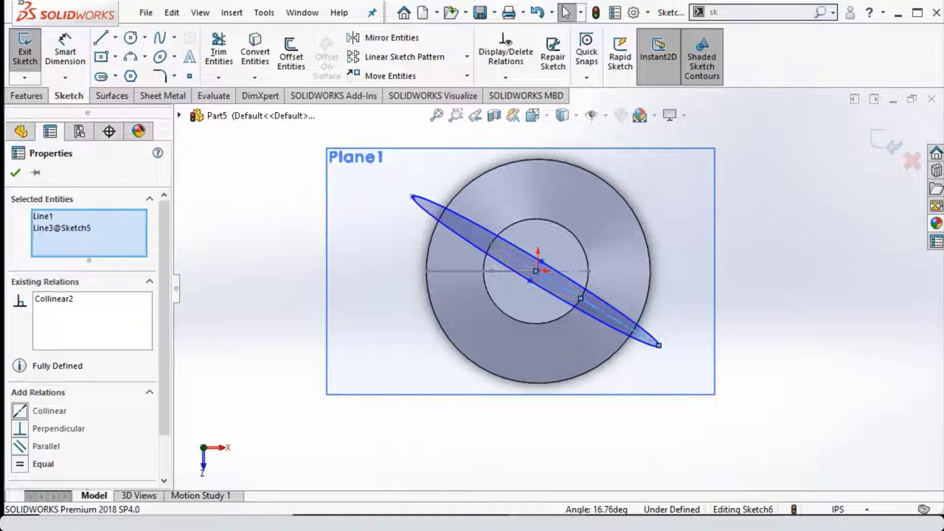
{"action": "left_click", "coordinate": [71, 51]}
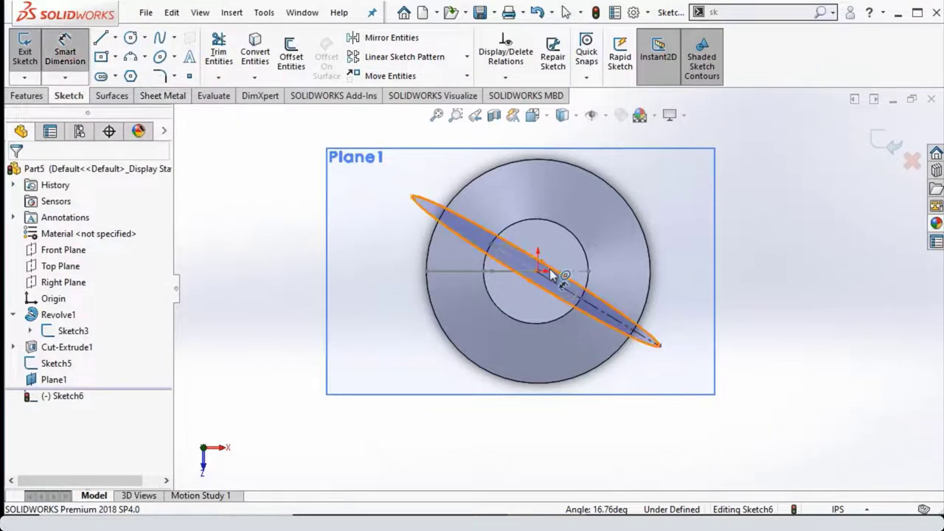
{"action": "left_click", "coordinate": [530, 281]}
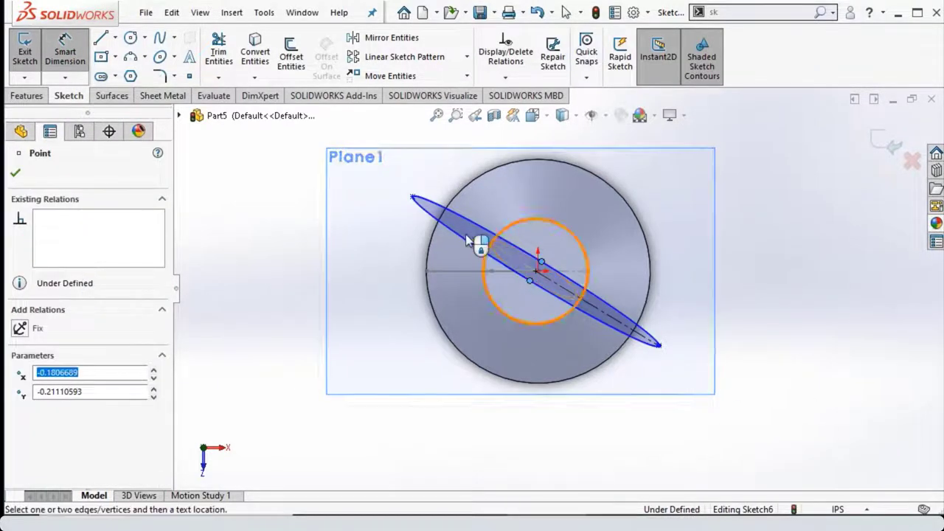
{"action": "left_click", "coordinate": [377, 198]}
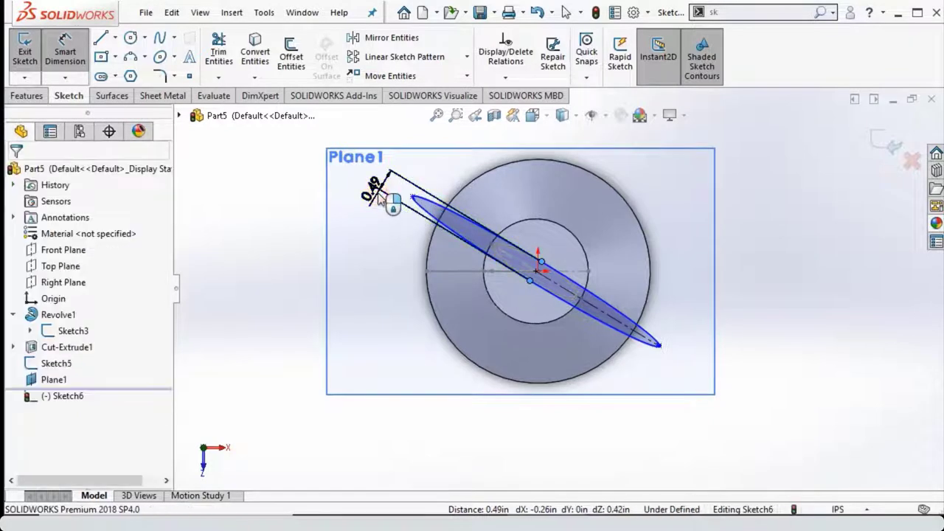
{"action": "type", "text": ".5"}
{"action": "key", "text": "Return"}
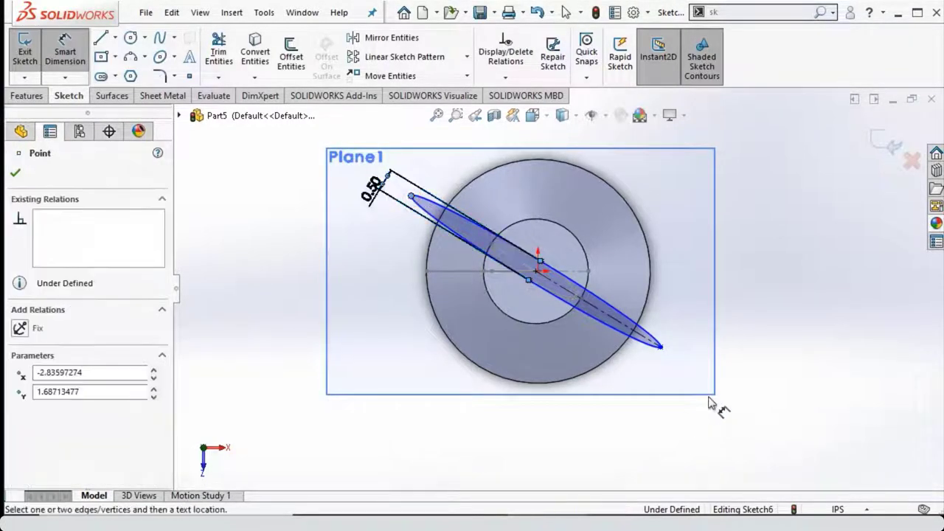
{"action": "left_click", "coordinate": [659, 347]}
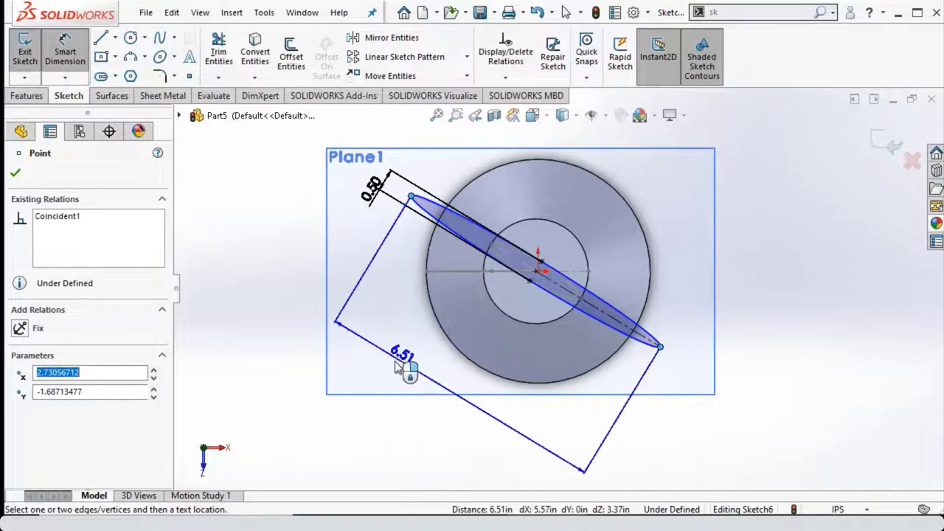
{"action": "left_click", "coordinate": [408, 378]}
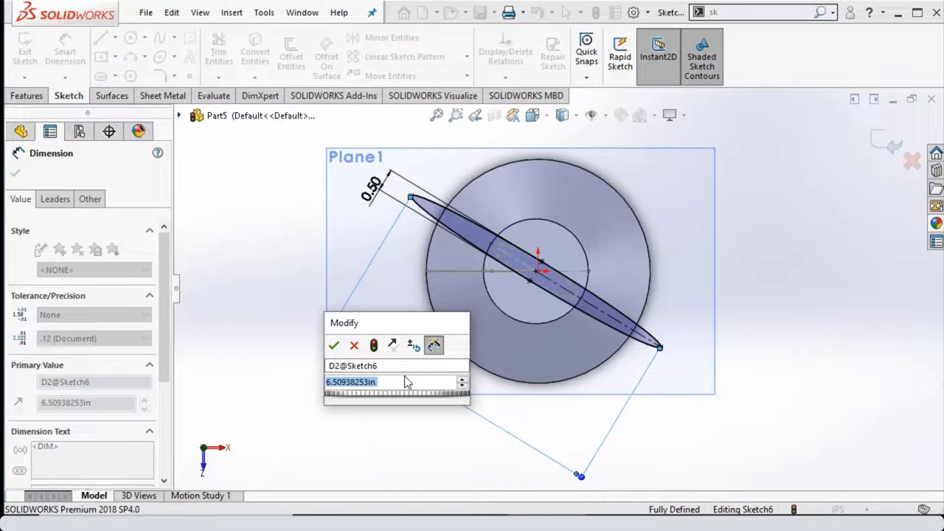
{"action": "type", "text": "7"}
{"action": "key", "text": "Return"}
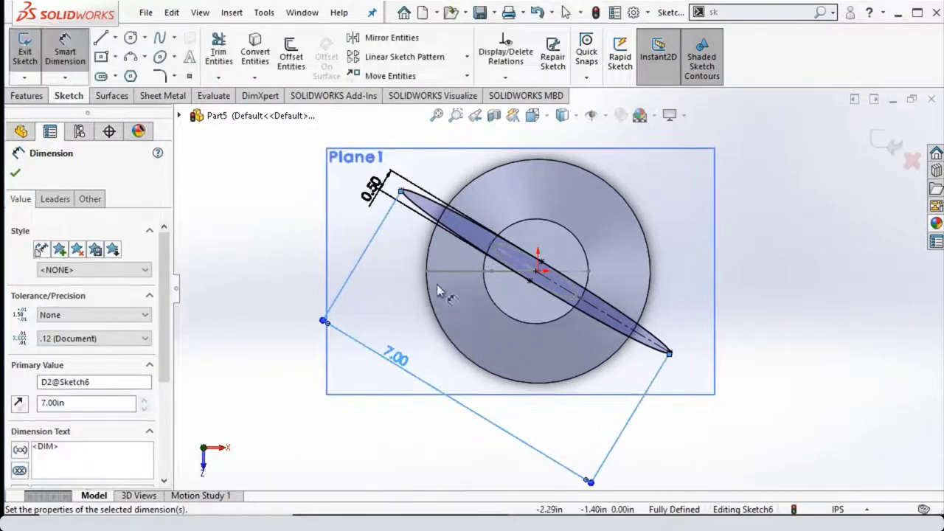
{"action": "left_click", "coordinate": [18, 174]}
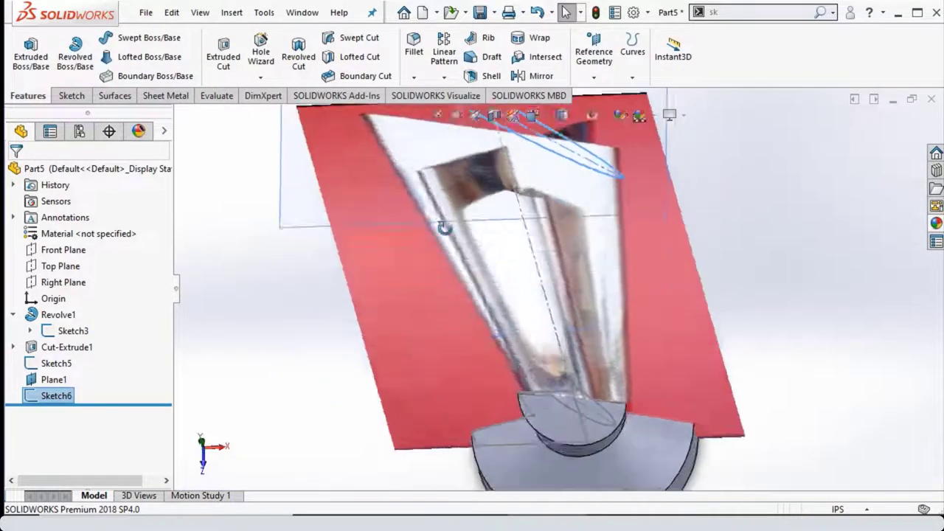
Step: Start a loft from Sketch6 to Sketch5 and inspect the preview
{"action": "mouse_move", "coordinate": [555, 340]}
{"action": "middle_mouse_down"}
{"action": "mouse_move", "coordinate": [517, 253]}
{"action": "mouse_move", "coordinate": [544, 254]}
{"action": "middle_mouse_up"}
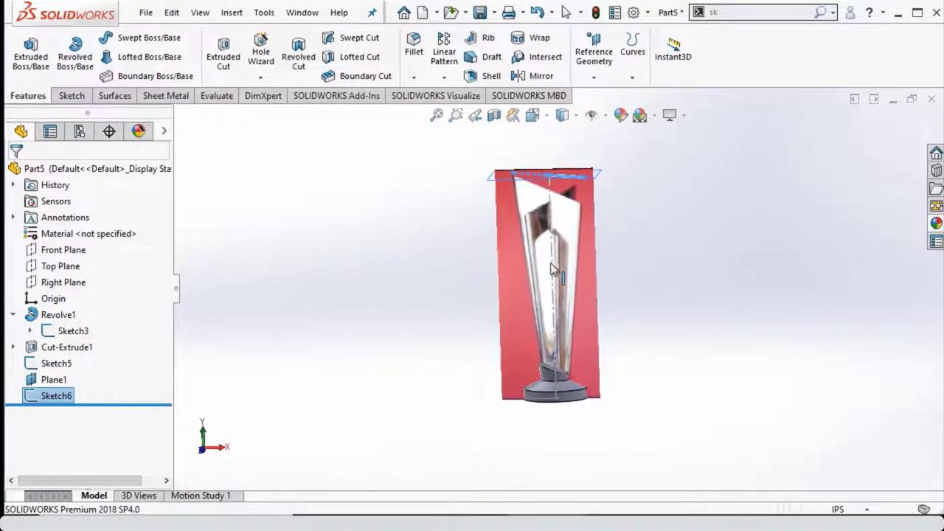
{"action": "scroll", "coordinate": [552, 269], "scroll_direction": "down", "scroll_amount": 3}
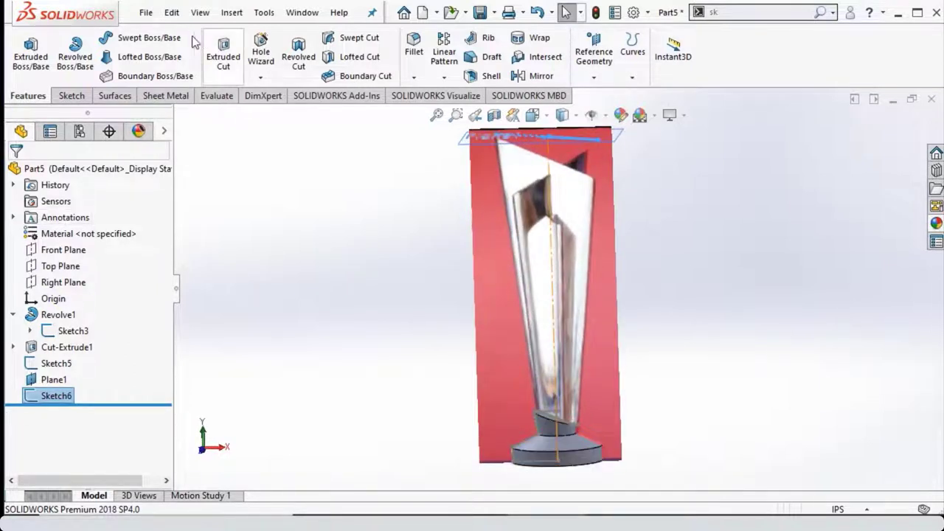
{"action": "left_click", "coordinate": [124, 57]}
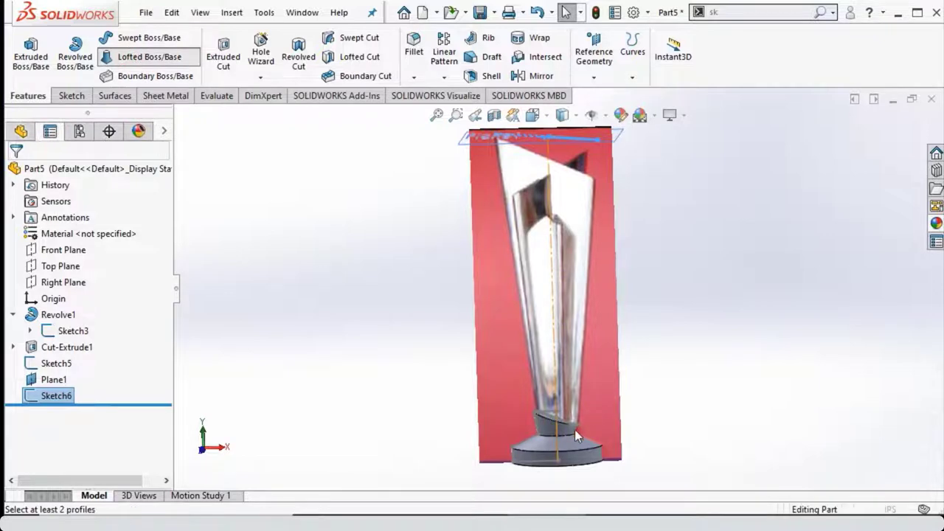
{"action": "scroll", "coordinate": [572, 424], "scroll_direction": "down", "scroll_amount": 5}
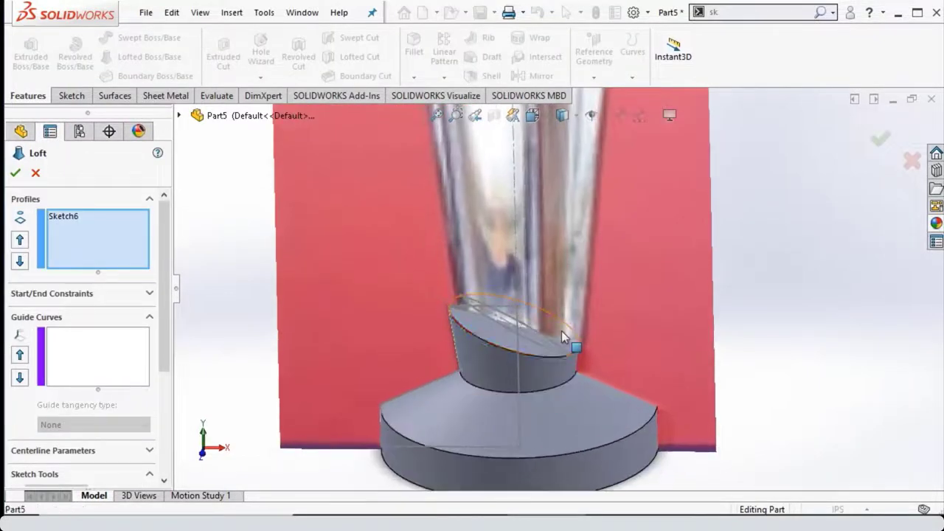
{"action": "scroll", "coordinate": [561, 333], "scroll_direction": "down", "scroll_amount": 5}
{"action": "left_click", "coordinate": [566, 385]}
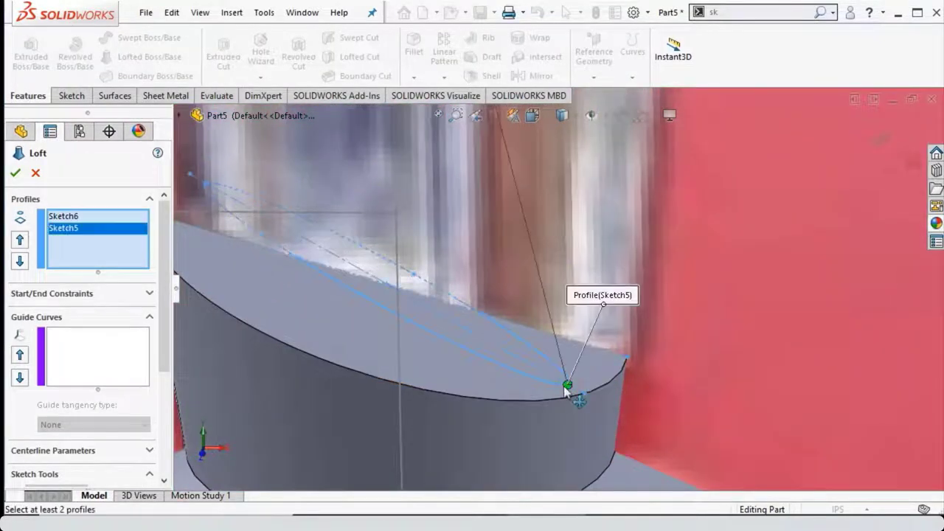
{"action": "scroll", "coordinate": [487, 159], "scroll_direction": "up", "scroll_amount": 5}
{"action": "scroll", "coordinate": [509, 166], "scroll_direction": "up", "scroll_amount": 4}
{"action": "scroll", "coordinate": [531, 172], "scroll_direction": "up", "scroll_amount": 3}
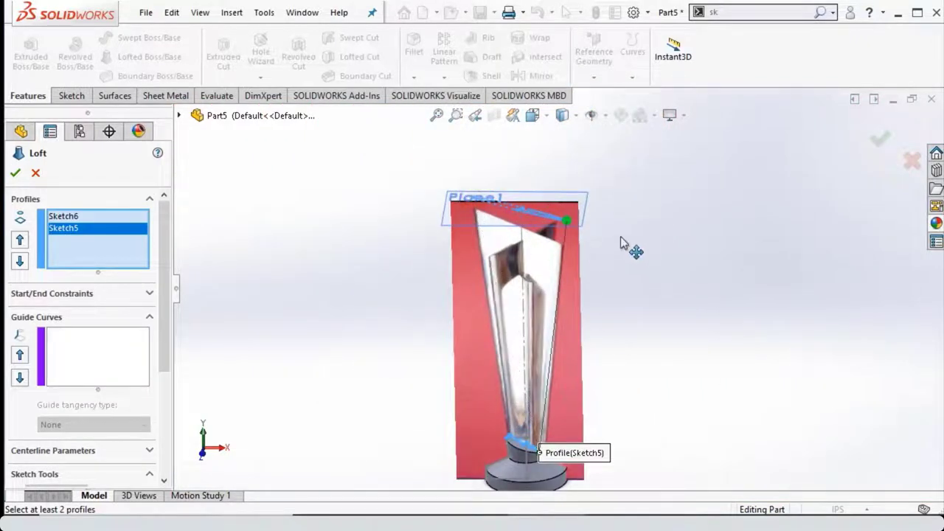
{"action": "scroll", "coordinate": [570, 255], "scroll_direction": "down", "scroll_amount": 2}
{"action": "mouse_move", "coordinate": [532, 221]}
{"action": "middle_mouse_down"}
{"action": "mouse_move", "coordinate": [539, 297]}
{"action": "mouse_move", "coordinate": [601, 394]}
{"action": "middle_mouse_up"}
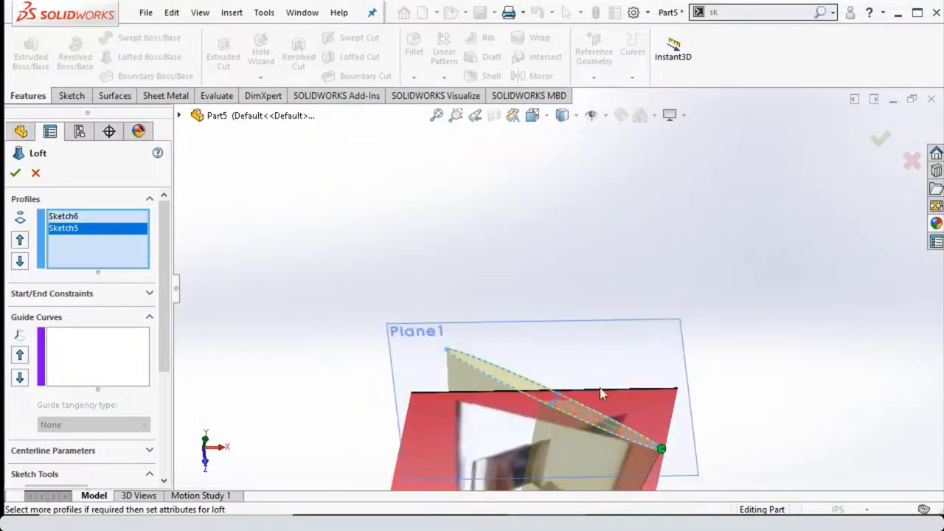
{"action": "scroll", "coordinate": [651, 441], "scroll_direction": "down", "scroll_amount": 2}
{"action": "scroll", "coordinate": [645, 439], "scroll_direction": "up", "scroll_amount": 3}
{"action": "scroll", "coordinate": [499, 362], "scroll_direction": "up", "scroll_amount": 3}
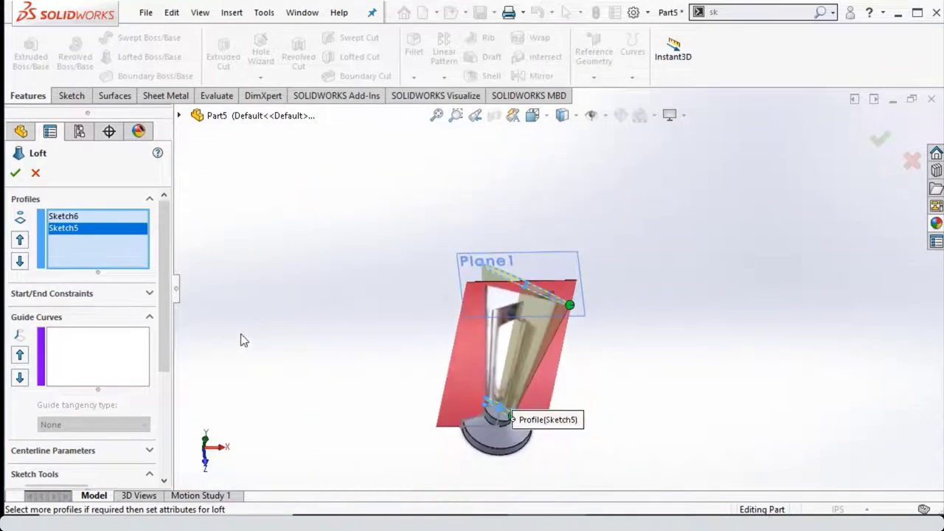
{"action": "scroll", "coordinate": [162, 309], "scroll_direction": "down", "scroll_amount": 4}
{"action": "scroll", "coordinate": [110, 369], "scroll_direction": "down", "scroll_amount": 1}
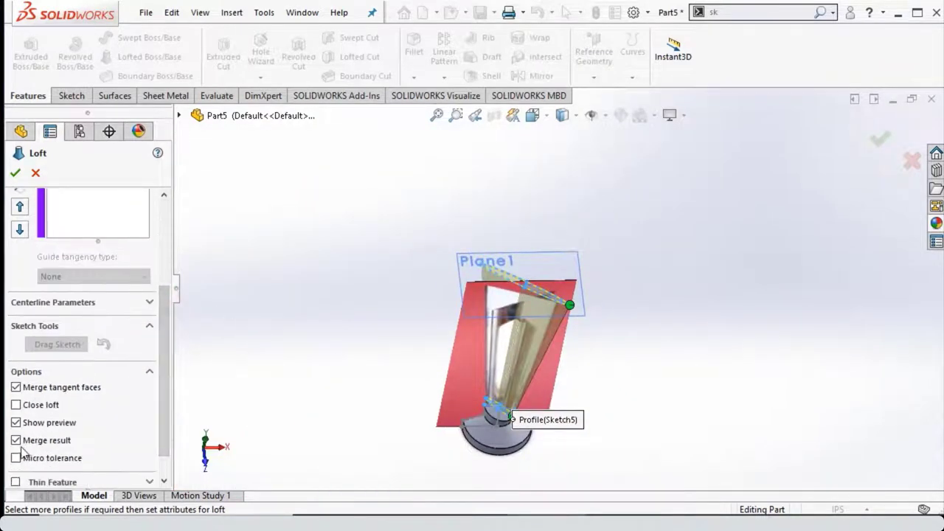
{"action": "scroll", "coordinate": [163, 421], "scroll_direction": "down", "scroll_amount": 1}
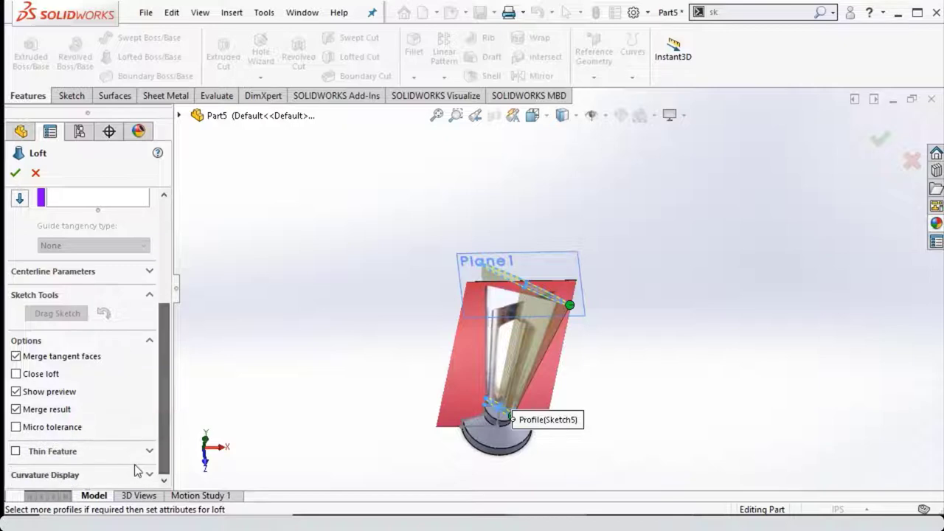
Step: Make the loft a one-direction thin feature 0.10 in thick
{"action": "left_click", "coordinate": [16, 450]}
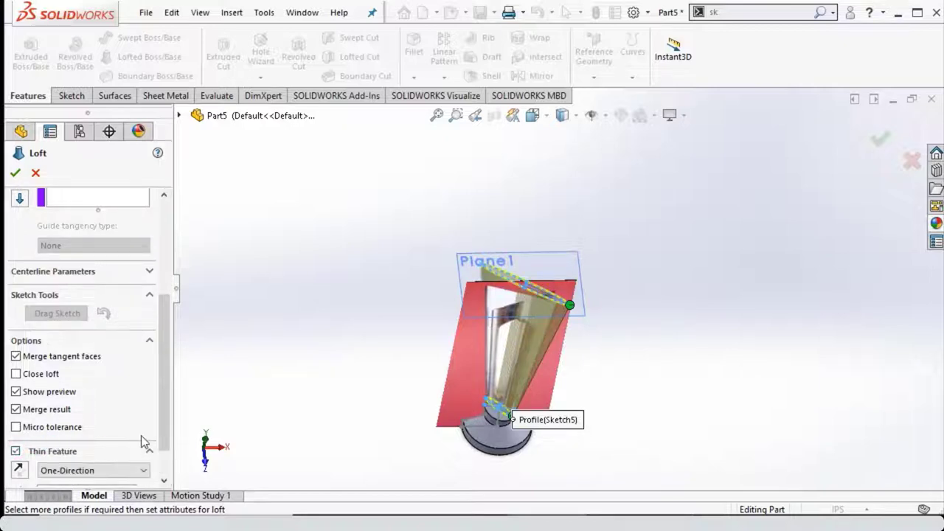
{"action": "scroll", "coordinate": [161, 422], "scroll_direction": "down", "scroll_amount": 2}
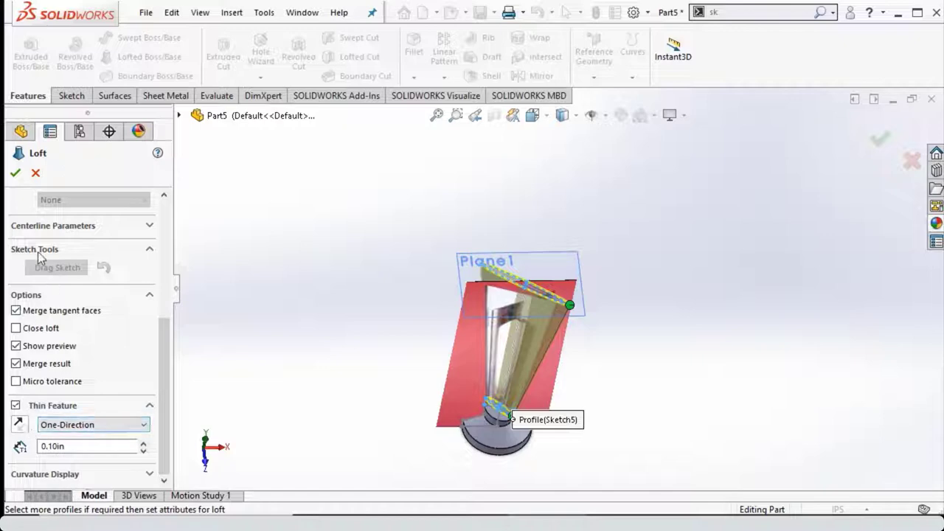
{"action": "scroll", "coordinate": [503, 421], "scroll_direction": "down", "scroll_amount": 3}
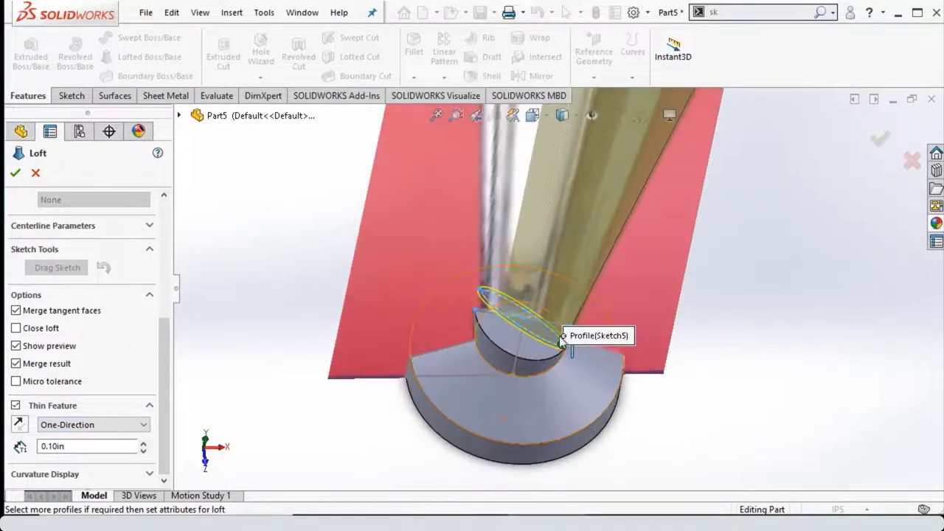
{"action": "scroll", "coordinate": [503, 421], "scroll_direction": "down", "scroll_amount": 3}
{"action": "scroll", "coordinate": [502, 420], "scroll_direction": "down", "scroll_amount": 2}
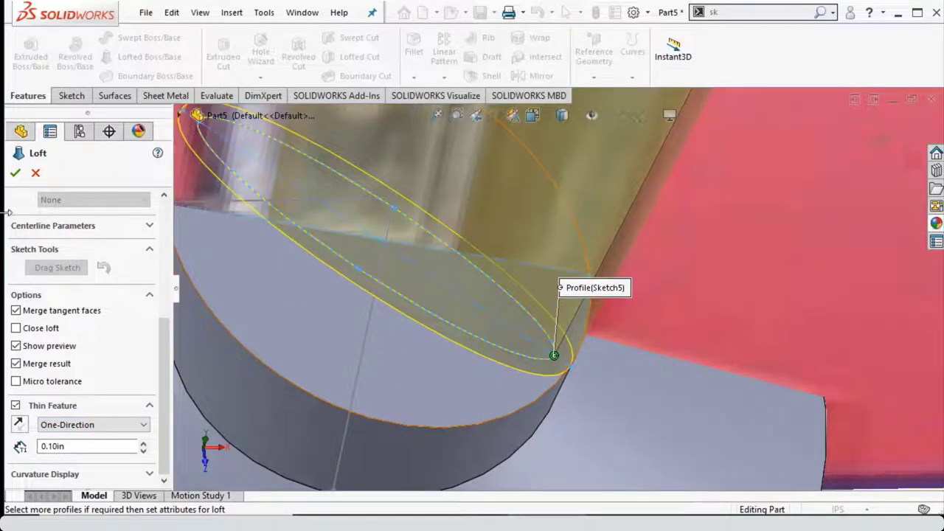
Step: Accept the thin loft to create Loft-Thin1
{"action": "key", "text": "Return"}
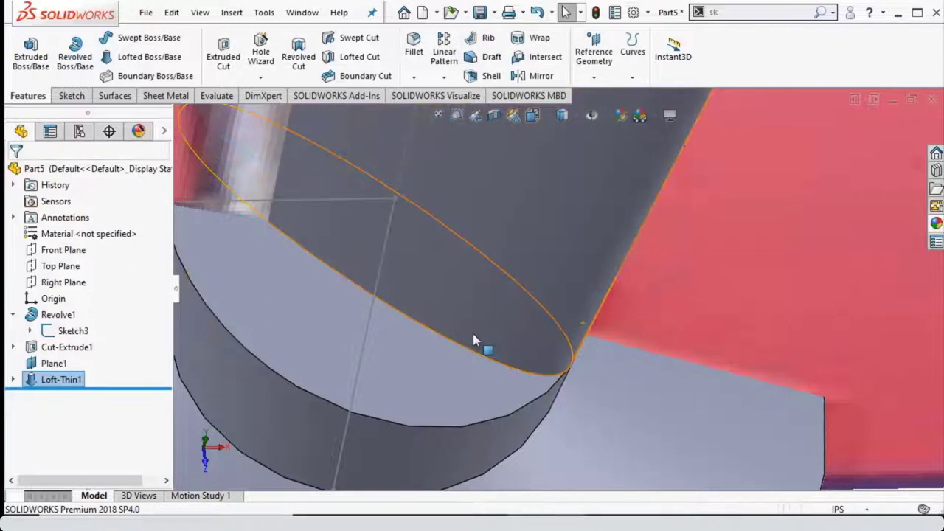
{"action": "scroll", "coordinate": [504, 321], "scroll_direction": "up", "scroll_amount": 2}
{"action": "scroll", "coordinate": [583, 258], "scroll_direction": "up", "scroll_amount": 3}
{"action": "scroll", "coordinate": [583, 257], "scroll_direction": "up", "scroll_amount": 5}
Step: Orbit to the base and start Sketch7 on the angled Cut-Extrude1 face
{"action": "mouse_move", "coordinate": [584, 257]}
{"action": "middle_mouse_down"}
{"action": "mouse_move", "coordinate": [577, 115]}
{"action": "mouse_move", "coordinate": [571, 174]}
{"action": "middle_mouse_up"}
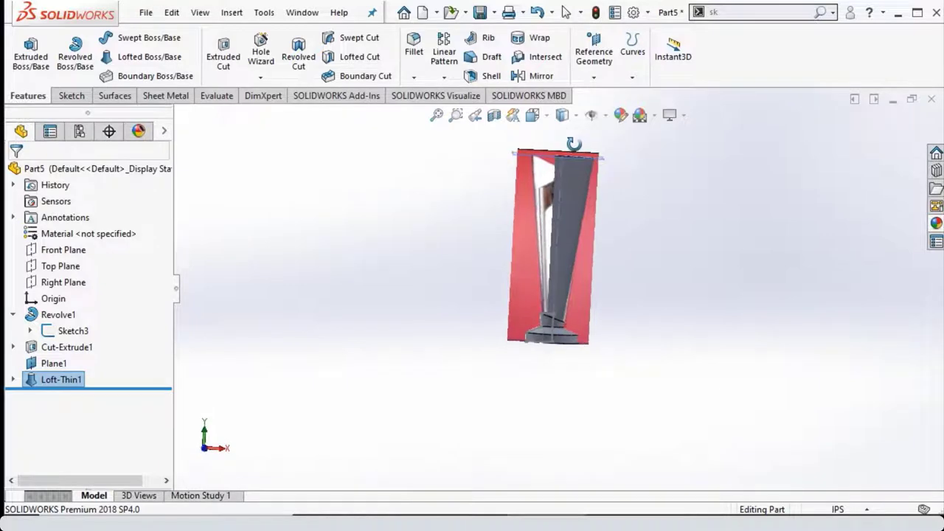
{"action": "scroll", "coordinate": [571, 175], "scroll_direction": "down", "scroll_amount": 3}
{"action": "mouse_move", "coordinate": [536, 248]}
{"action": "middle_mouse_down"}
{"action": "mouse_move", "coordinate": [479, 325]}
{"action": "mouse_move", "coordinate": [470, 421]}
{"action": "mouse_move", "coordinate": [489, 359]}
{"action": "middle_mouse_up"}
{"action": "scroll", "coordinate": [472, 338], "scroll_direction": "down", "scroll_amount": 3}
{"action": "mouse_move", "coordinate": [580, 173]}
{"action": "middle_mouse_down"}
{"action": "mouse_move", "coordinate": [546, 209]}
{"action": "mouse_move", "coordinate": [551, 298]}
{"action": "middle_mouse_up"}
{"action": "scroll", "coordinate": [497, 354], "scroll_direction": "down", "scroll_amount": 2}
{"action": "right_click", "coordinate": [487, 325]}
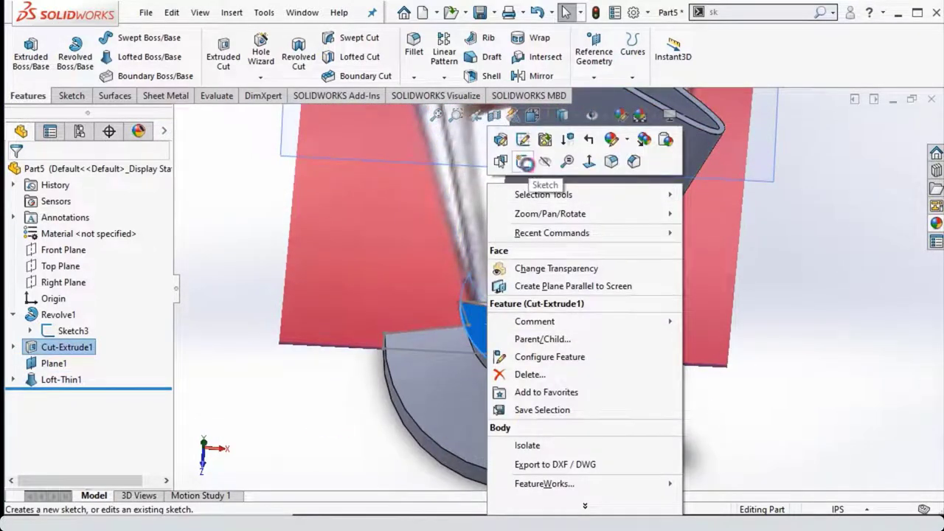
{"action": "left_click", "coordinate": [525, 163]}
{"action": "right_click", "coordinate": [40, 399]}
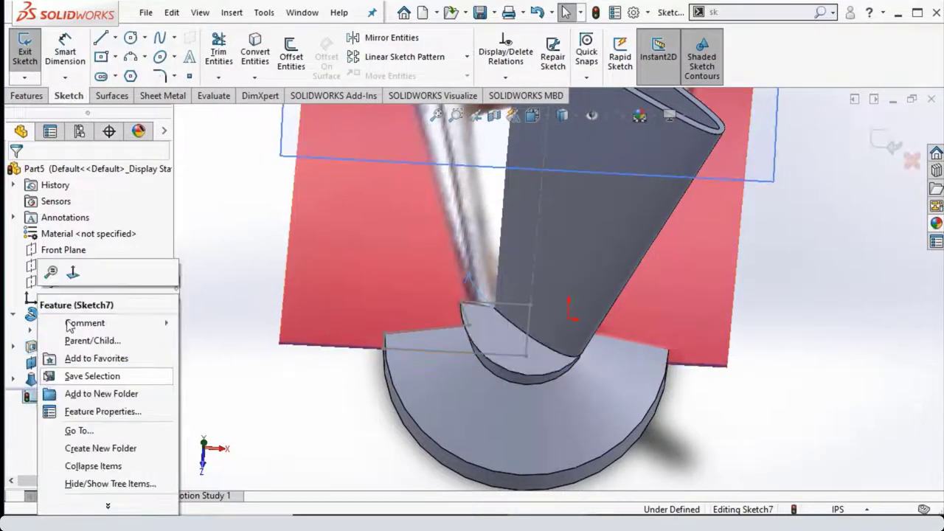
Step: Turn the view normal to the sketch plane; a centerline is started, then cancelled
{"action": "left_click", "coordinate": [85, 274]}
{"action": "scroll", "coordinate": [640, 280], "scroll_direction": "down", "scroll_amount": 3}
{"action": "scroll", "coordinate": [647, 340], "scroll_direction": "up", "scroll_amount": 2}
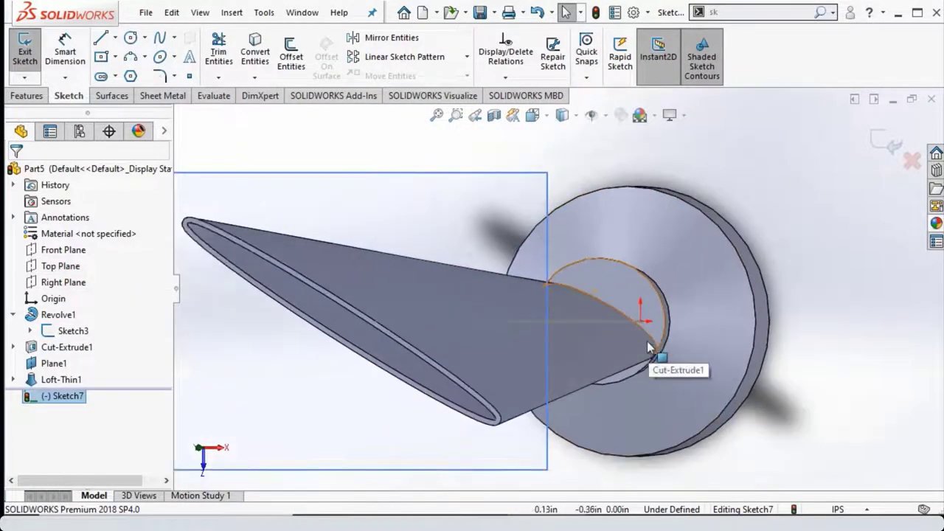
{"action": "scroll", "coordinate": [647, 341], "scroll_direction": "down", "scroll_amount": 1}
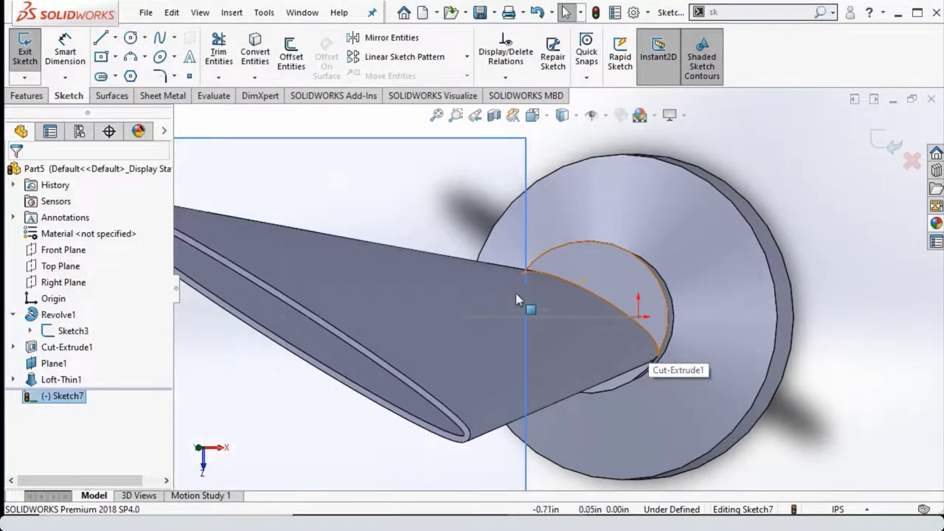
{"action": "left_click", "coordinate": [116, 38]}
{"action": "left_click", "coordinate": [126, 74]}
{"action": "scroll", "coordinate": [640, 316], "scroll_direction": "down", "scroll_amount": 3}
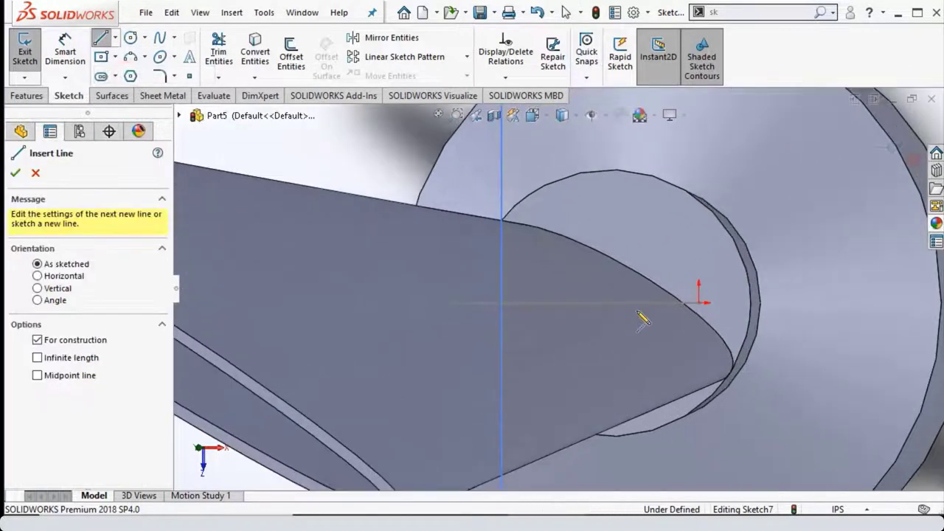
{"action": "scroll", "coordinate": [642, 325], "scroll_direction": "down", "scroll_amount": 1}
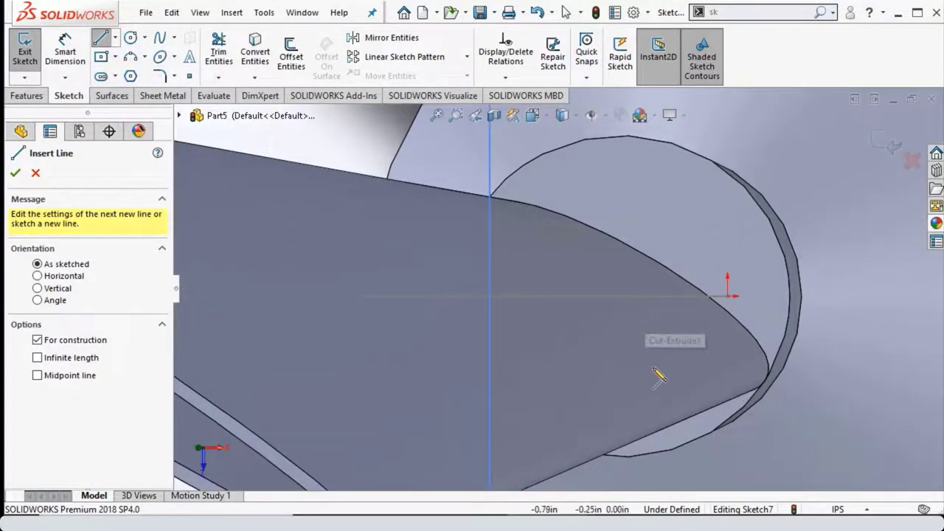
{"action": "left_click", "coordinate": [37, 174]}
Step: Expand the loft's profile sketches and show Sketch5
{"action": "left_click", "coordinate": [15, 380]}
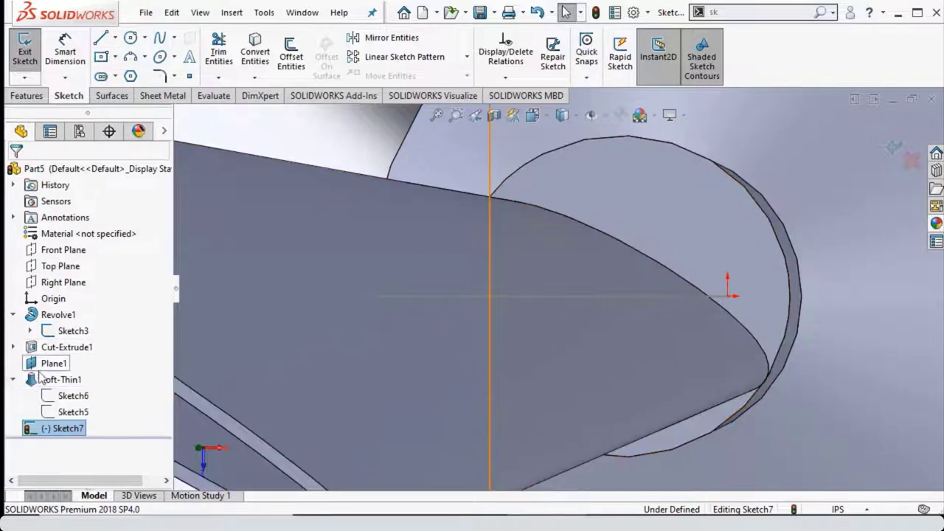
{"action": "right_click", "coordinate": [68, 397]}
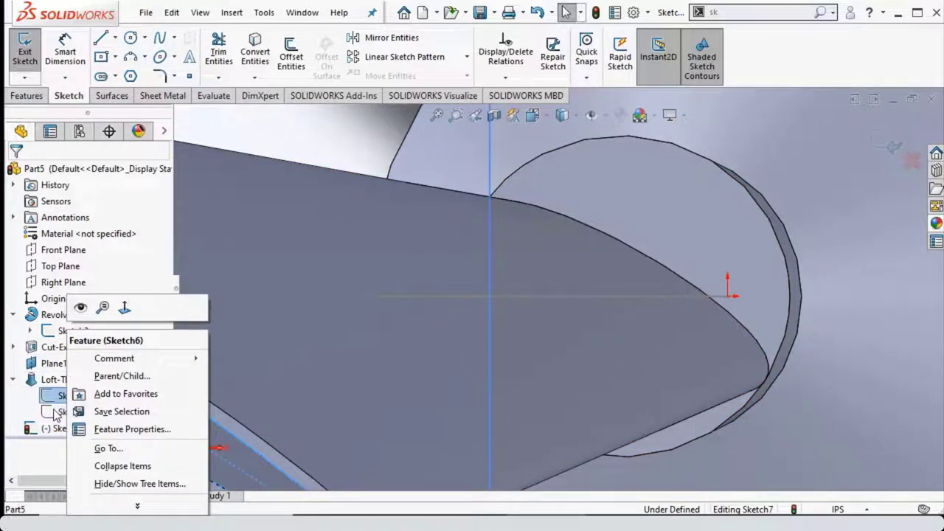
{"action": "right_click", "coordinate": [55, 413]}
{"action": "key", "text": "Escape"}
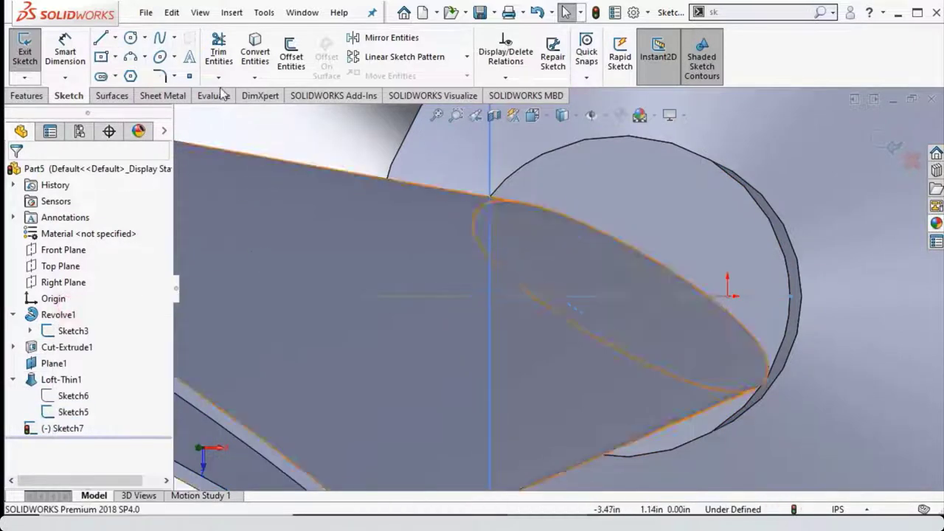
Step: Draw a construction centerline from the sketch centre to the base's circular edge
{"action": "left_click", "coordinate": [115, 37]}
{"action": "left_click", "coordinate": [127, 74]}
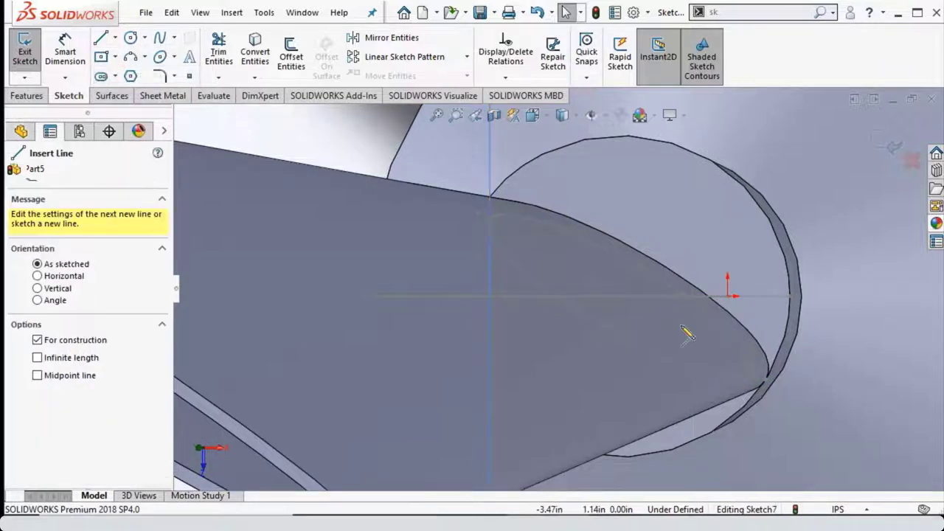
{"action": "left_click", "coordinate": [621, 297]}
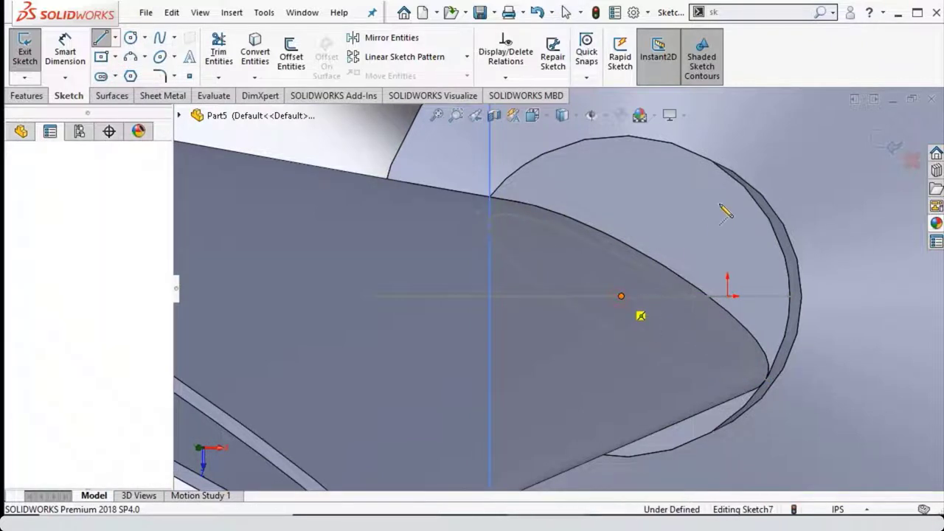
{"action": "left_click", "coordinate": [737, 180]}
{"action": "key", "text": "Escape"}
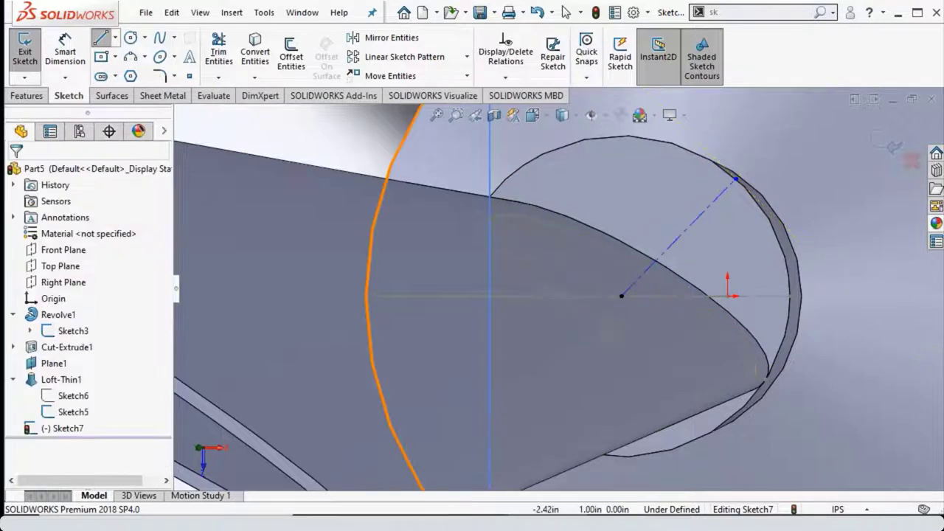
Step: Dimension the angle between the two centerlines as 90°
{"action": "left_click", "coordinate": [80, 67]}
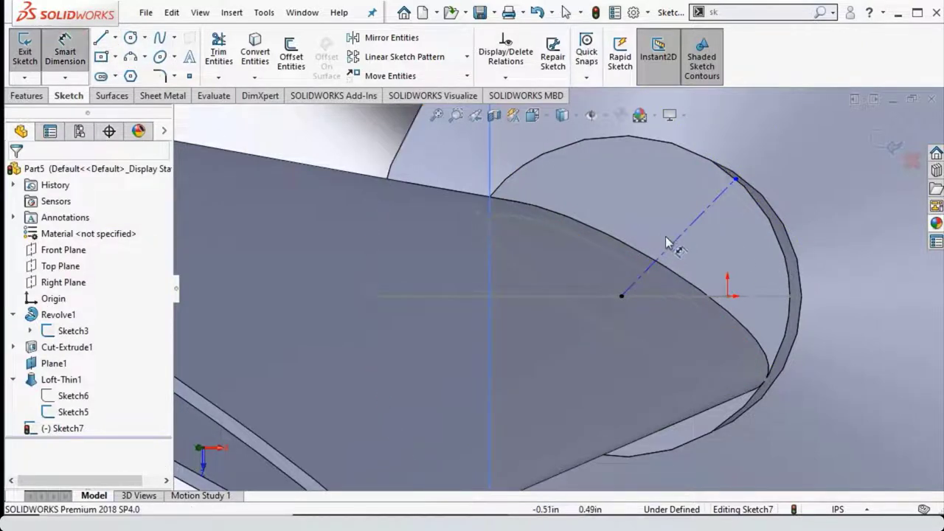
{"action": "left_click", "coordinate": [682, 266]}
{"action": "left_click", "coordinate": [688, 338]}
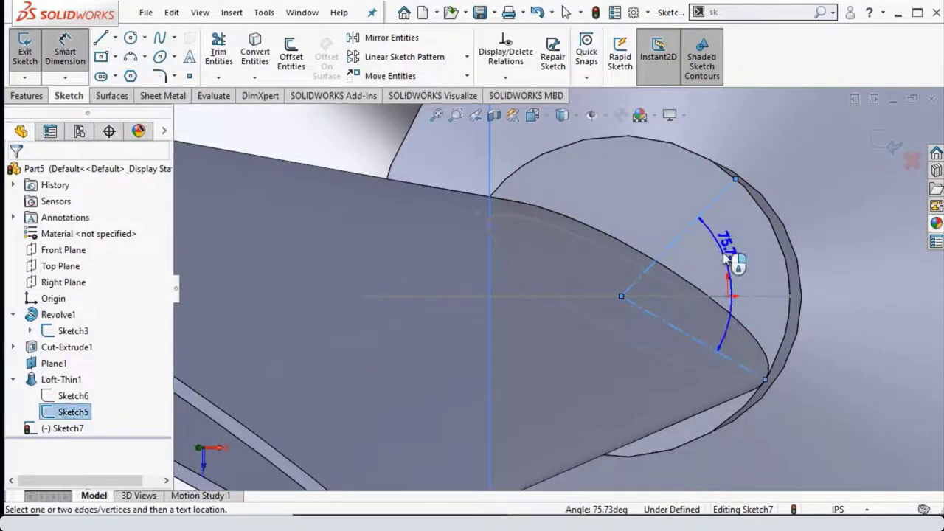
{"action": "left_click", "coordinate": [729, 253]}
{"action": "type", "text": "90"}
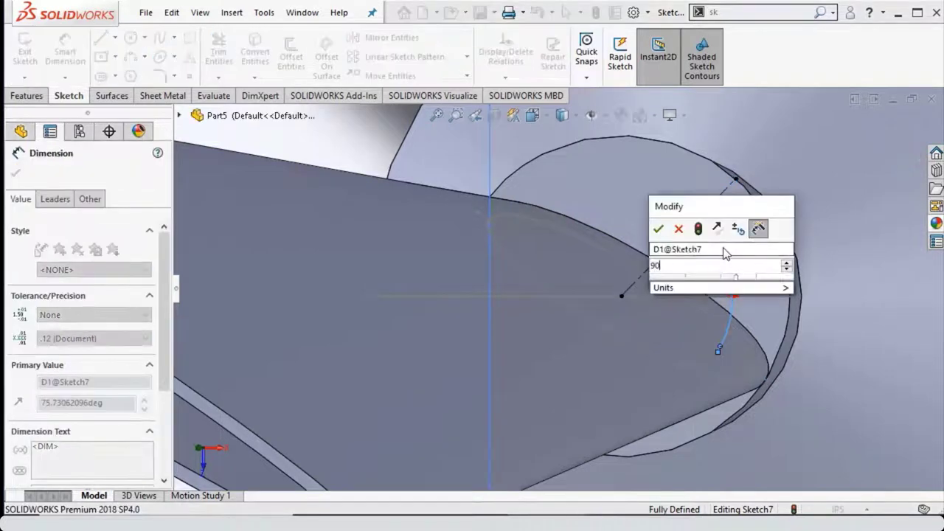
{"action": "key", "text": "Return"}
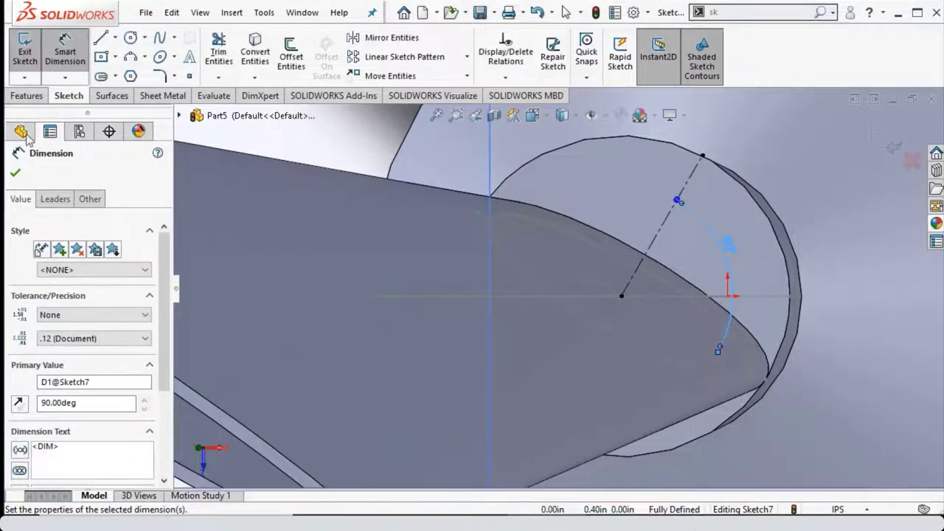
{"action": "left_click", "coordinate": [15, 175]}
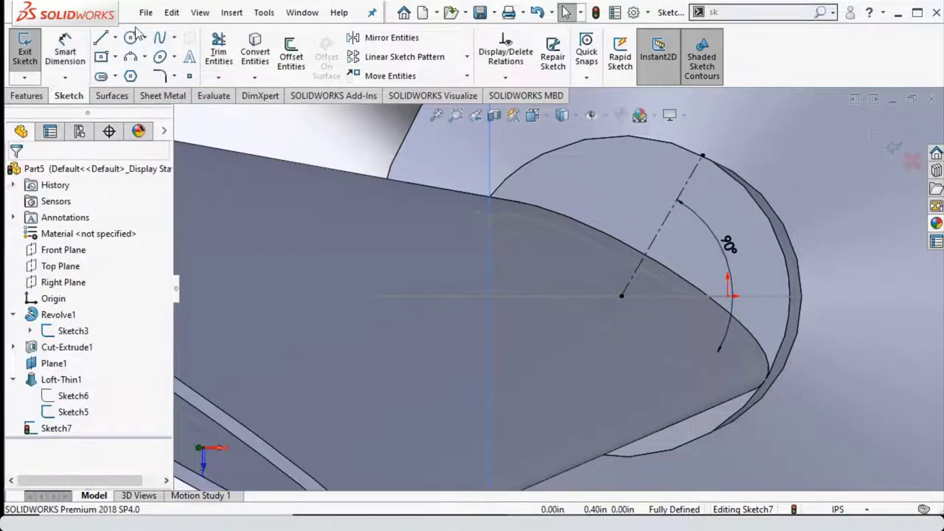
Step: Draw an ellipse centred on the centerline start, long axis along it, 0.5 wide
{"action": "left_click", "coordinate": [158, 58]}
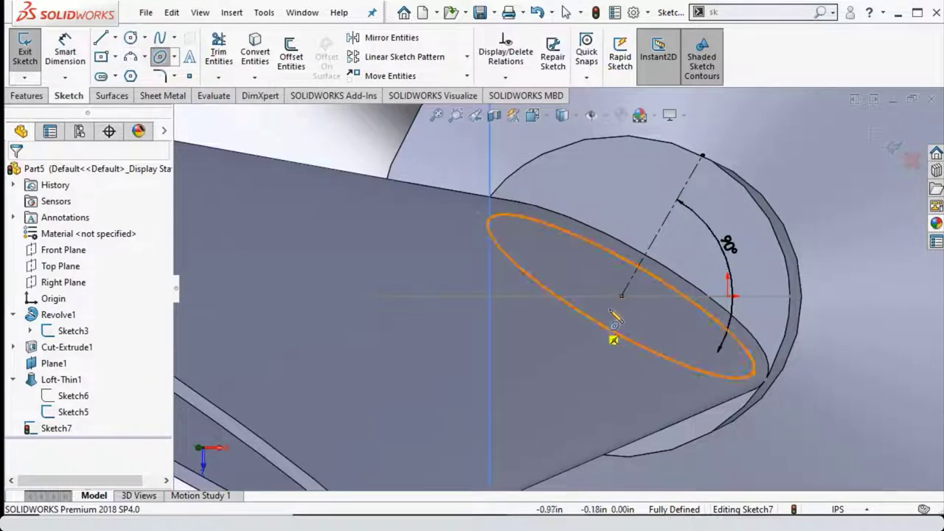
{"action": "left_click", "coordinate": [621, 296]}
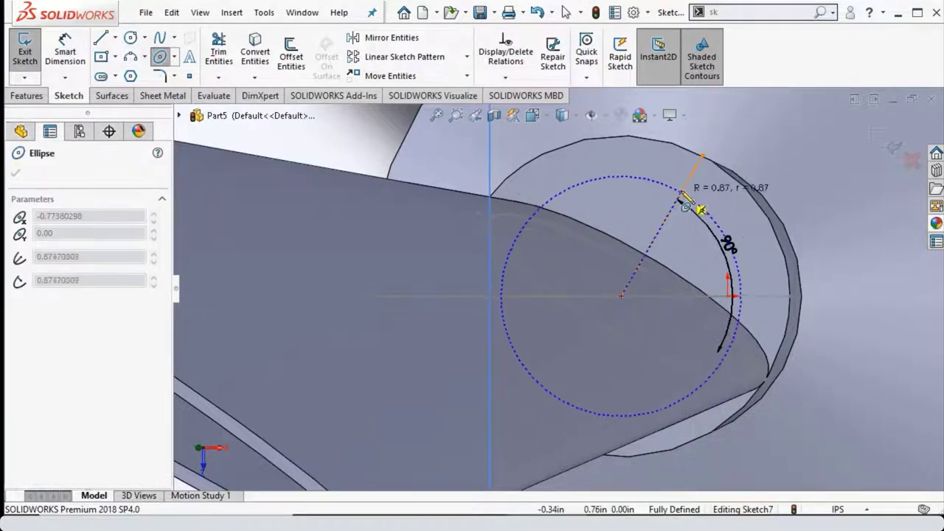
{"action": "left_click", "coordinate": [684, 186]}
{"action": "left_click", "coordinate": [694, 279]}
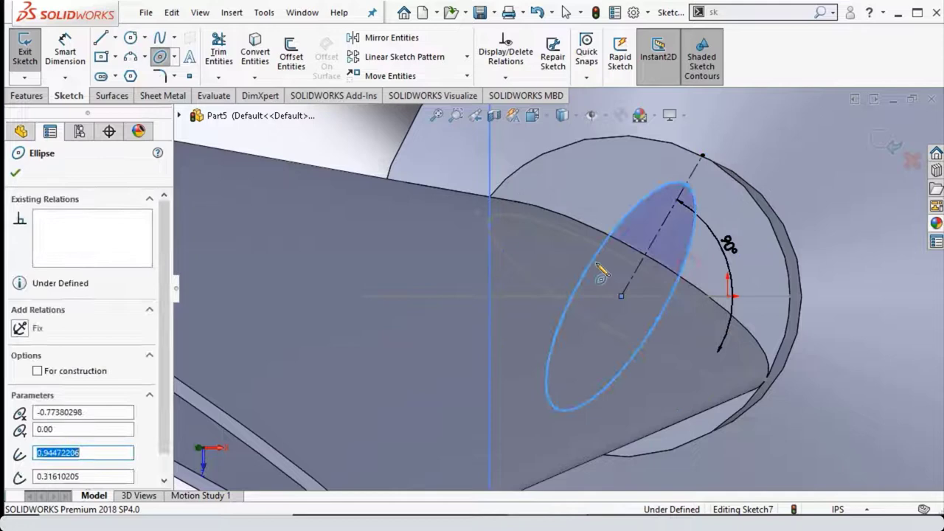
{"action": "left_click", "coordinate": [83, 65]}
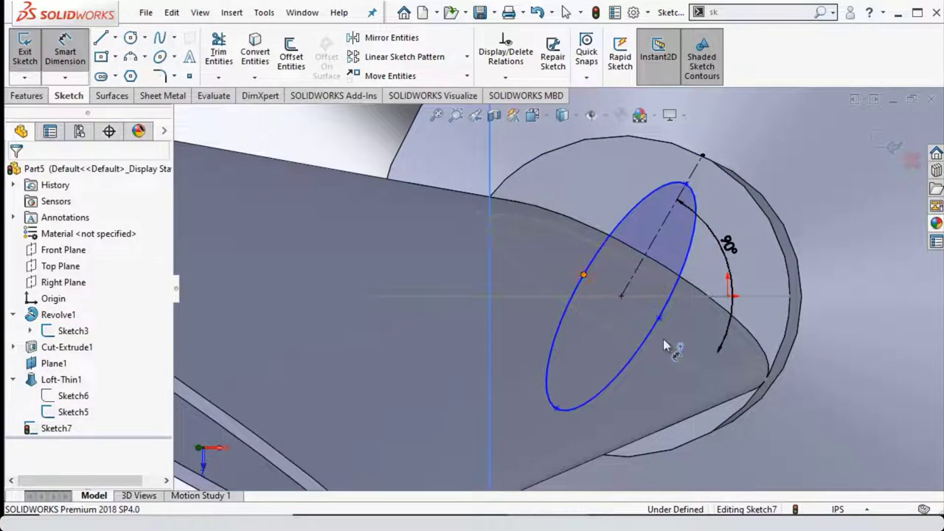
{"action": "left_click", "coordinate": [659, 319]}
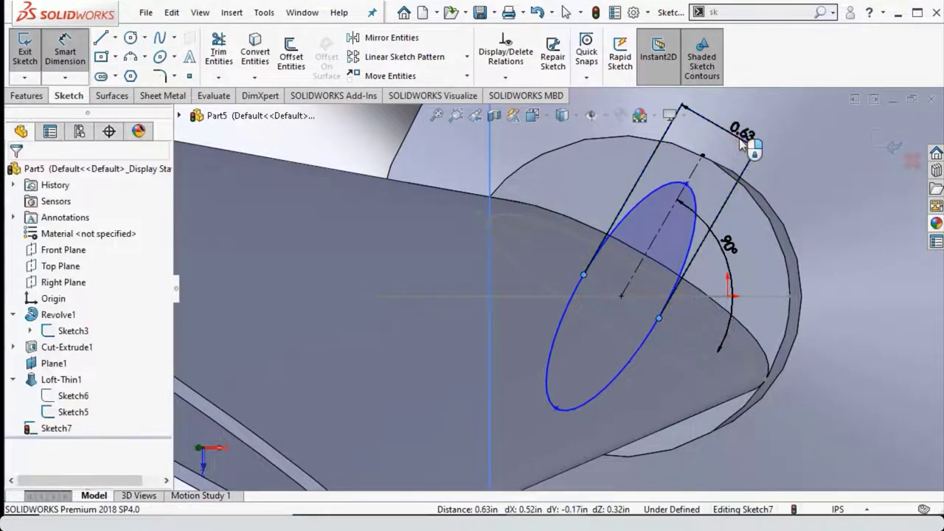
{"action": "left_click", "coordinate": [742, 144]}
{"action": "type", "text": "0.5"}
{"action": "key", "text": "Return"}
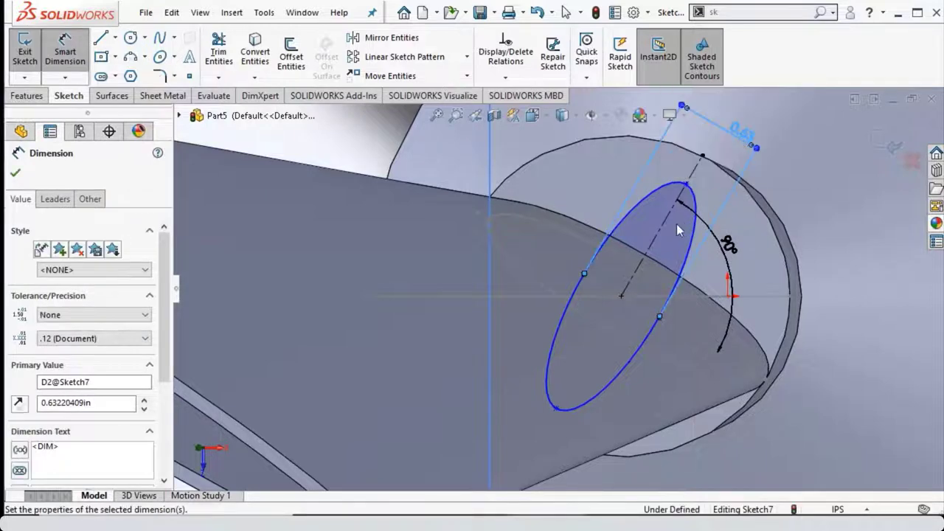
Step: Dimension the ellipse endpoint distance to 2.23 in and zoom to fit the part
{"action": "left_click", "coordinate": [569, 386]}
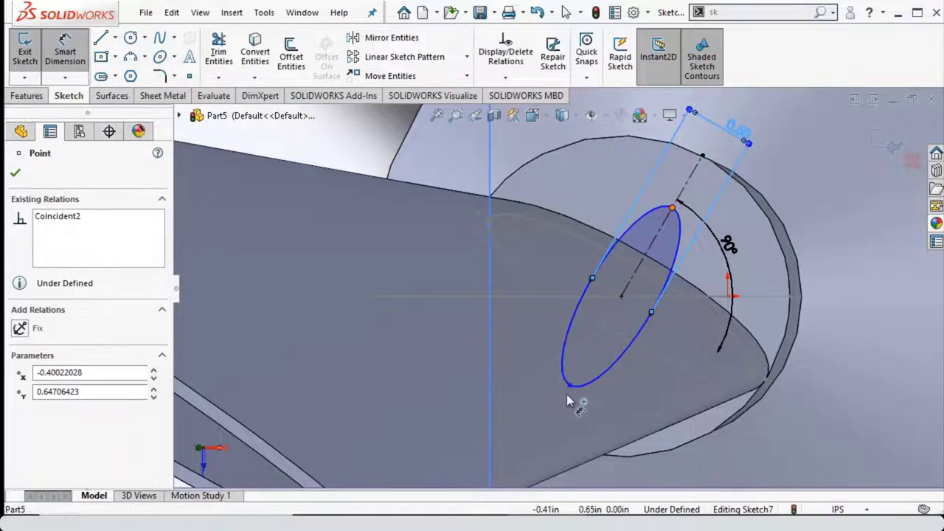
{"action": "left_click", "coordinate": [569, 390]}
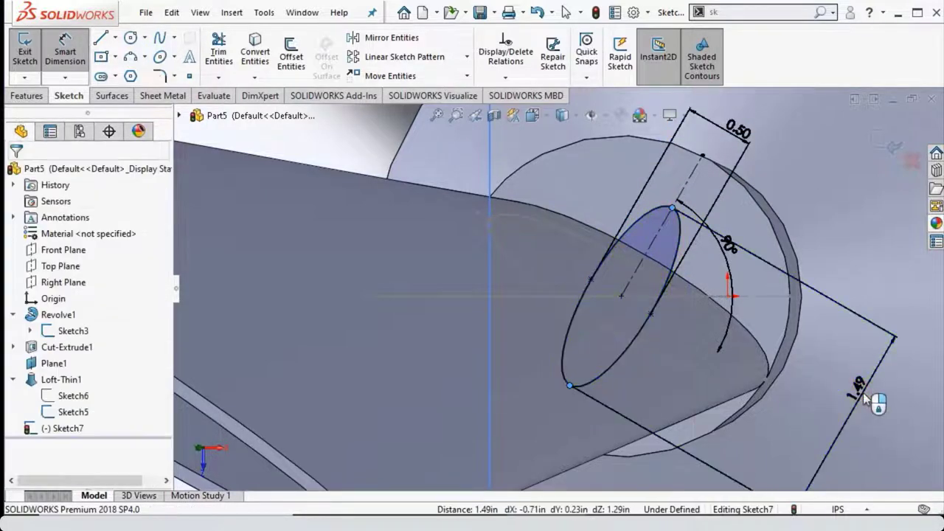
{"action": "left_click", "coordinate": [866, 398]}
{"action": "type", "text": "2.23"}
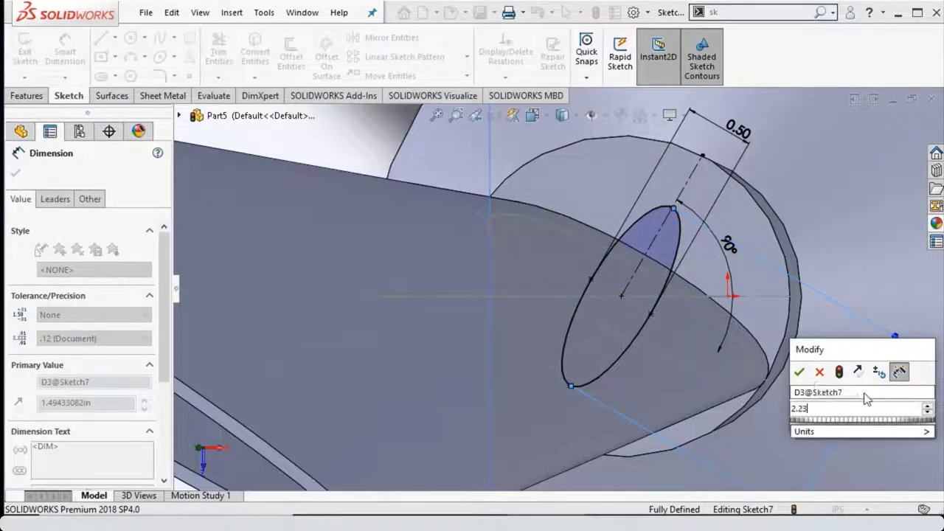
{"action": "key", "text": "Return"}
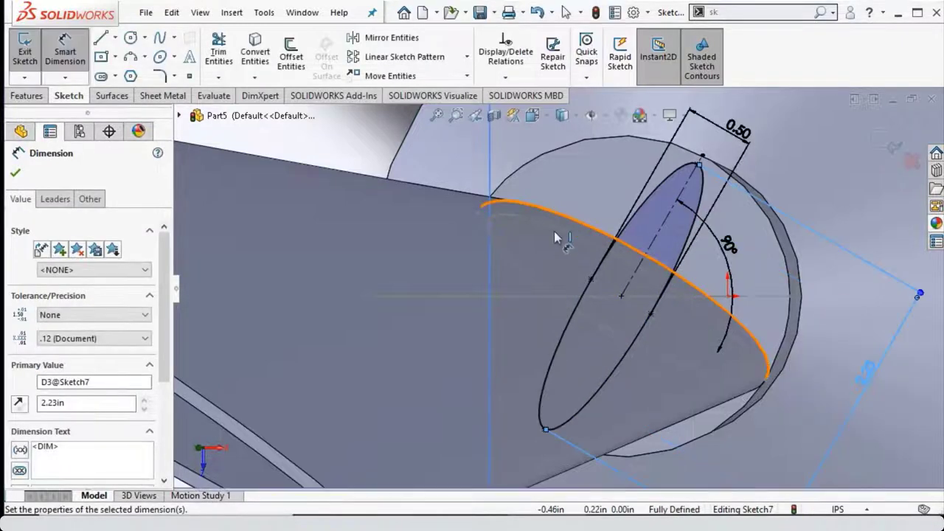
{"action": "left_click", "coordinate": [15, 173]}
{"action": "key", "text": "f"}
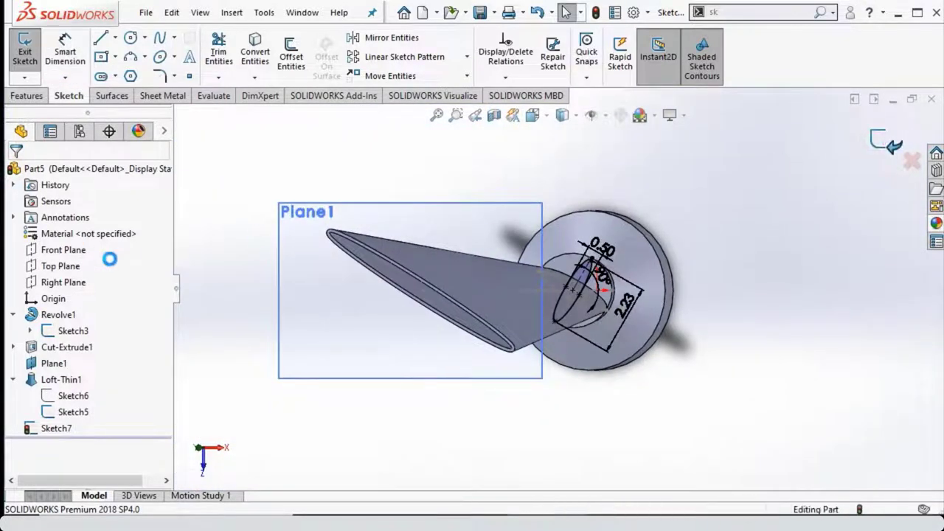
Step: Exit the ellipse sketch and create Plane2 offset 16.50 in from the Top Plane
{"action": "left_click", "coordinate": [57, 428]}
{"action": "middle_click_drag", "start_coordinate": [475, 290], "coordinate": [496, 261]}
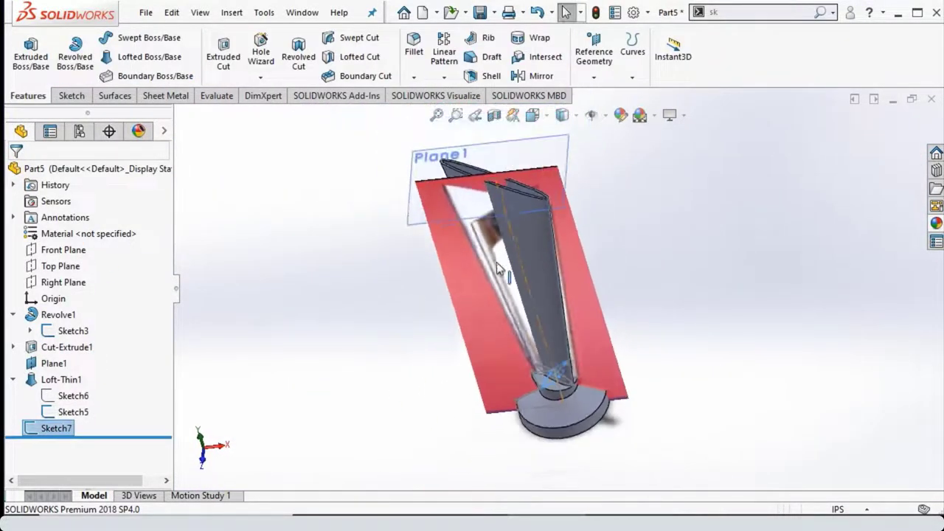
{"action": "key", "text": "ctrl+1"}
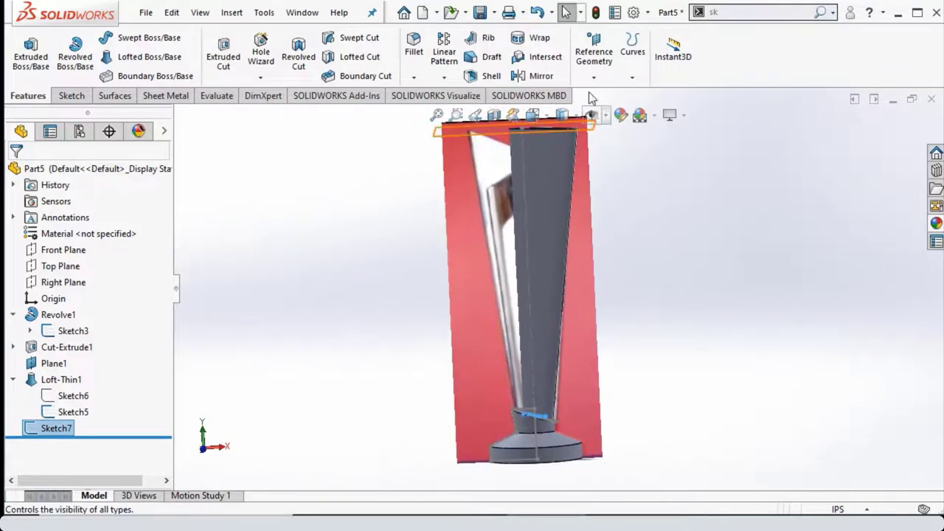
{"action": "left_click", "coordinate": [594, 56]}
{"action": "left_click", "coordinate": [605, 96]}
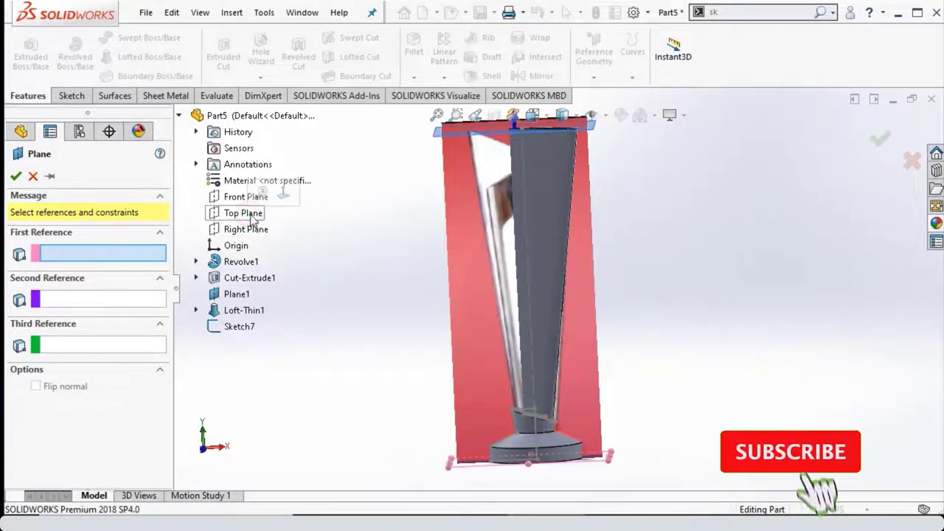
{"action": "left_click", "coordinate": [252, 218]}
{"action": "left_click_drag", "start_coordinate": [84, 358], "coordinate": [7, 358]}
{"action": "type", "text": "16"}
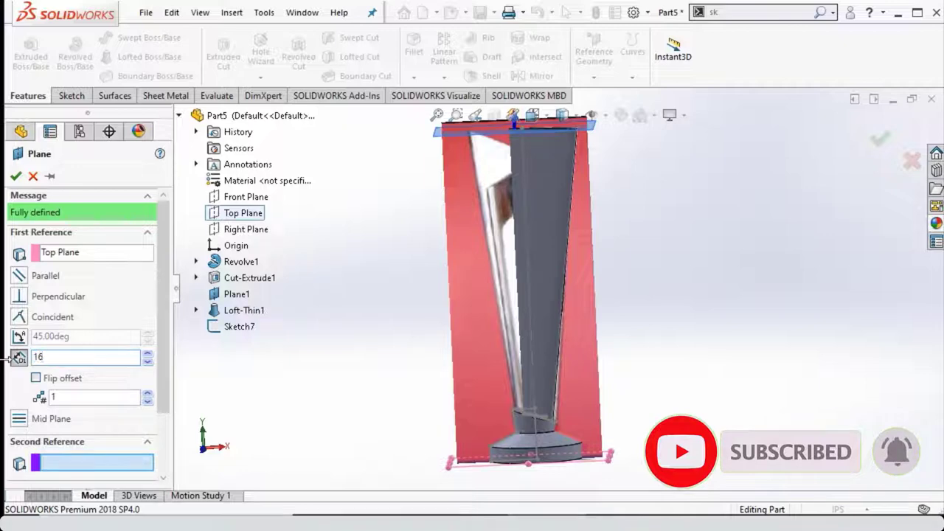
{"action": "key", "text": "Return"}
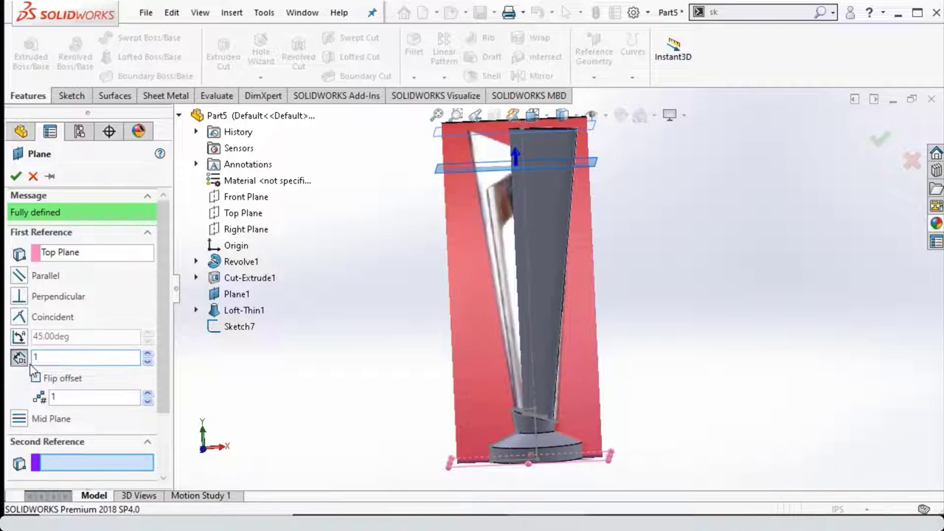
{"action": "type", "text": "6.5"}
{"action": "key", "text": "Return"}
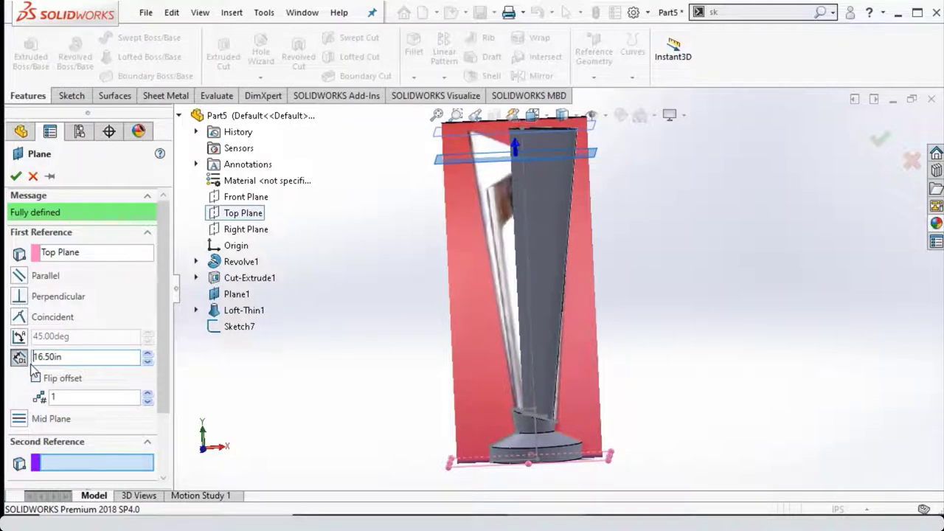
{"action": "key", "text": "Return"}
Step: Hide Plane1 and view Plane2 normal to the screen
{"action": "middle_click_drag", "start_coordinate": [423, 211], "coordinate": [410, 329]}
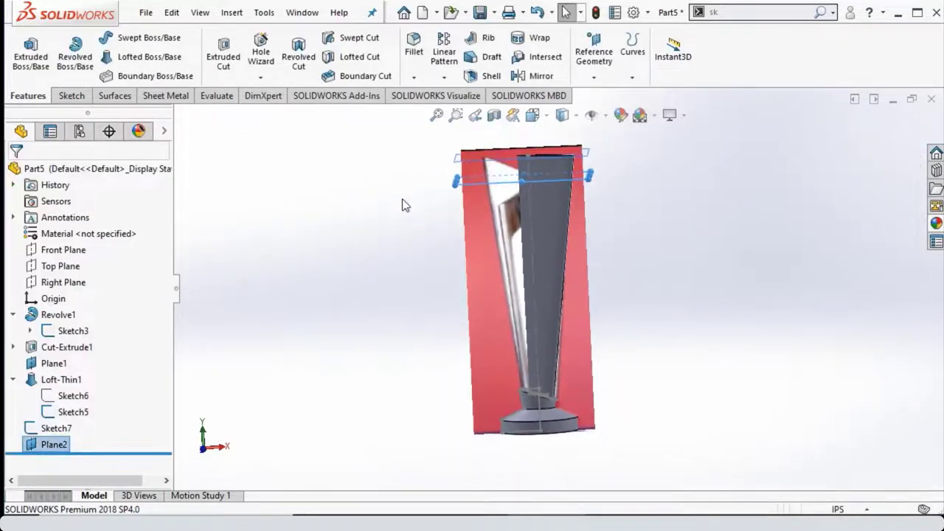
{"action": "scroll", "coordinate": [410, 330], "scroll_direction": "down", "scroll_amount": 5}
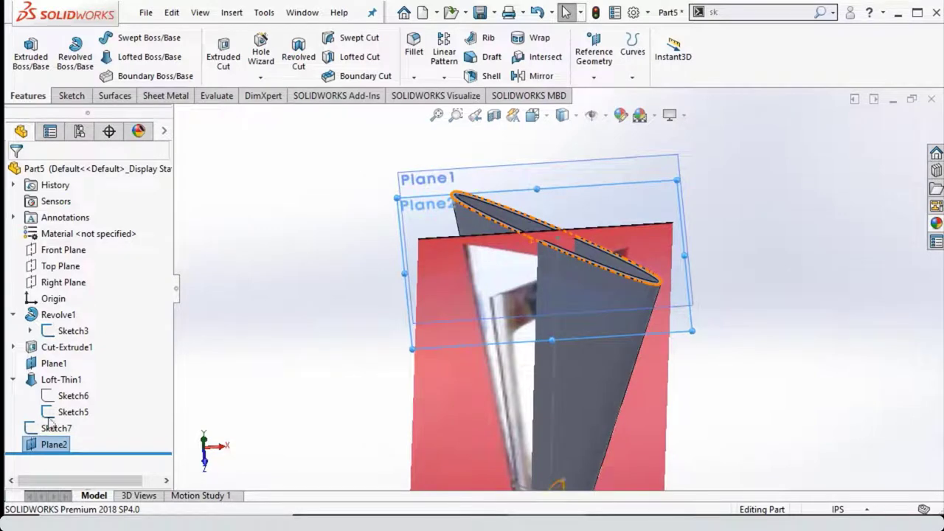
{"action": "left_click", "coordinate": [57, 363]}
{"action": "right_click", "coordinate": [57, 363]}
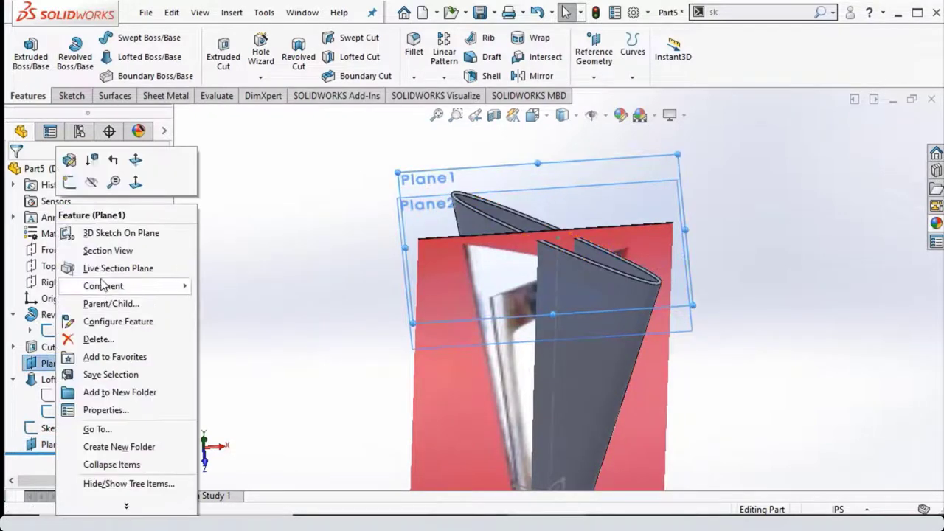
{"action": "left_click", "coordinate": [92, 182]}
{"action": "right_click", "coordinate": [46, 445]}
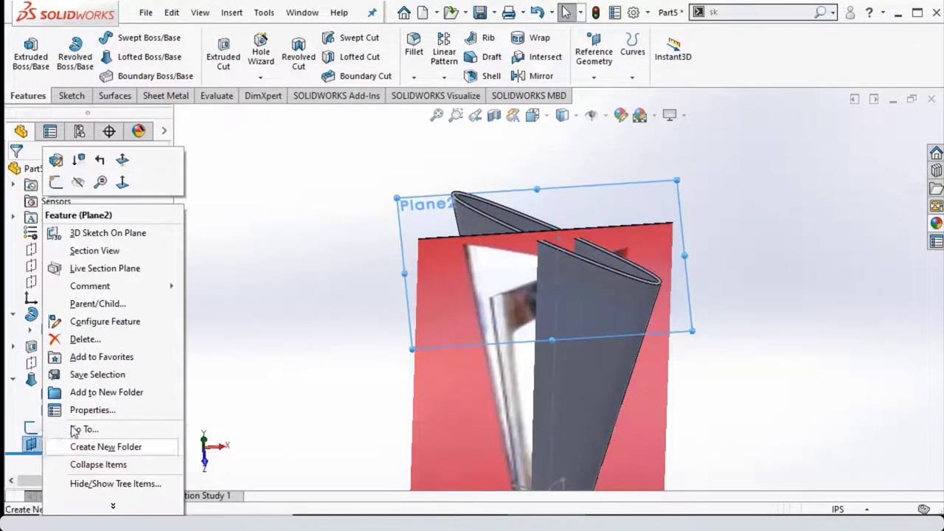
{"action": "left_click", "coordinate": [123, 183]}
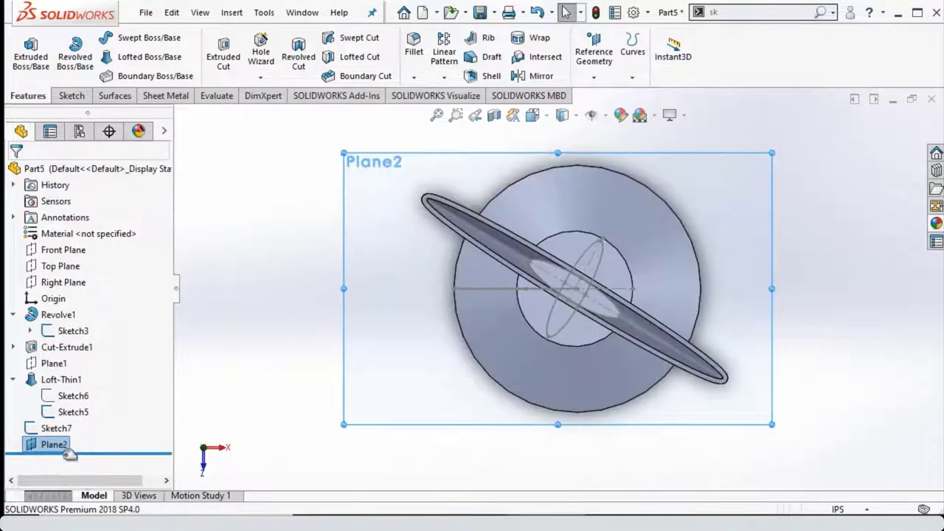
{"action": "right_click", "coordinate": [35, 450]}
Step: Start a sketch on Plane2 and draw an angled ellipse centred at the origin
{"action": "left_click", "coordinate": [48, 185]}
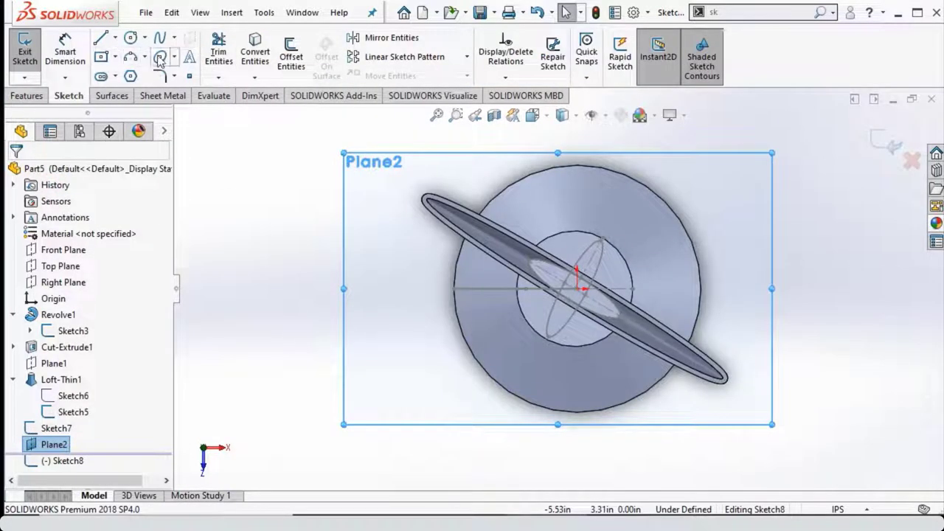
{"action": "scroll", "coordinate": [611, 288], "scroll_direction": "down", "scroll_amount": 2}
{"action": "scroll", "coordinate": [516, 310], "scroll_direction": "down", "scroll_amount": 2}
{"action": "scroll", "coordinate": [418, 319], "scroll_direction": "down", "scroll_amount": 2}
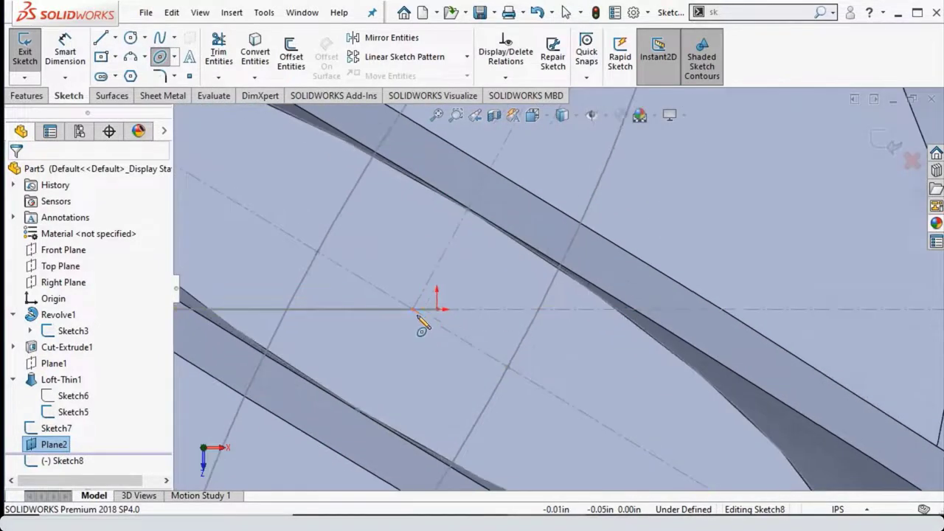
{"action": "left_click", "coordinate": [412, 309]}
{"action": "scroll", "coordinate": [479, 281], "scroll_direction": "up", "scroll_amount": 3}
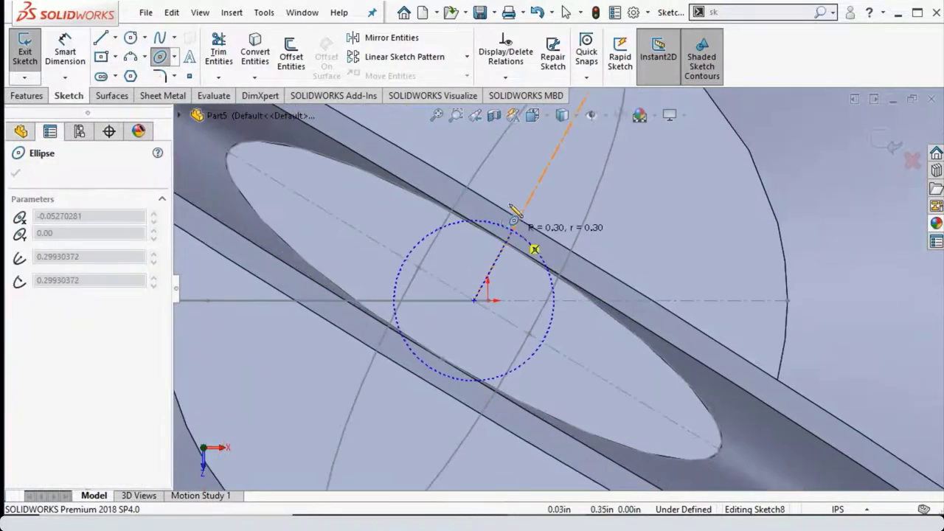
{"action": "scroll", "coordinate": [600, 156], "scroll_direction": "up", "scroll_amount": 2}
{"action": "scroll", "coordinate": [602, 161], "scroll_direction": "down", "scroll_amount": 3}
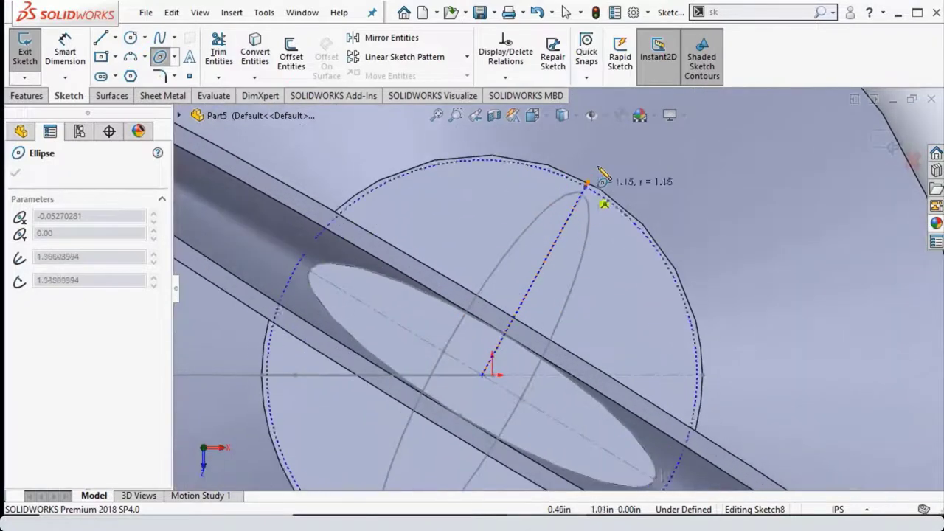
{"action": "left_click", "coordinate": [633, 131]}
{"action": "scroll", "coordinate": [616, 170], "scroll_direction": "up", "scroll_amount": 2}
{"action": "scroll", "coordinate": [601, 258], "scroll_direction": "up", "scroll_amount": 2}
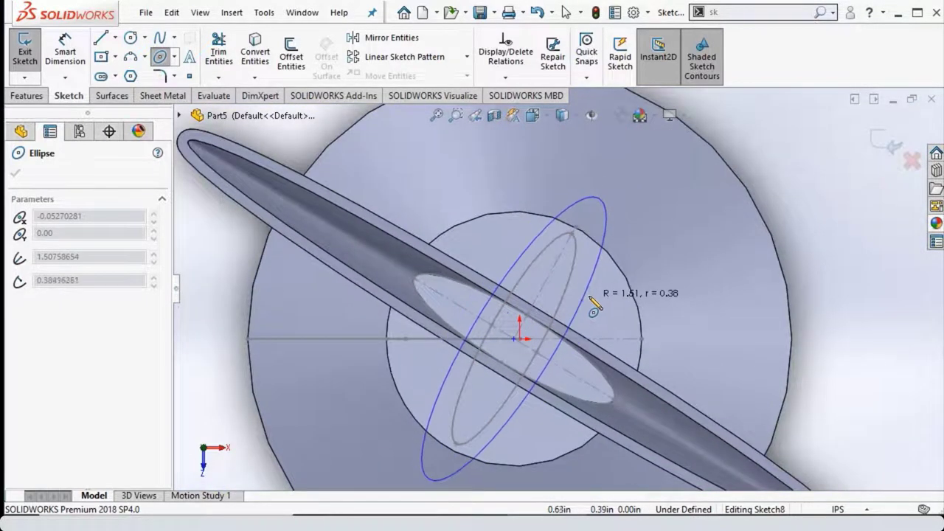
{"action": "left_click", "coordinate": [523, 397]}
{"action": "key", "text": "Escape"}
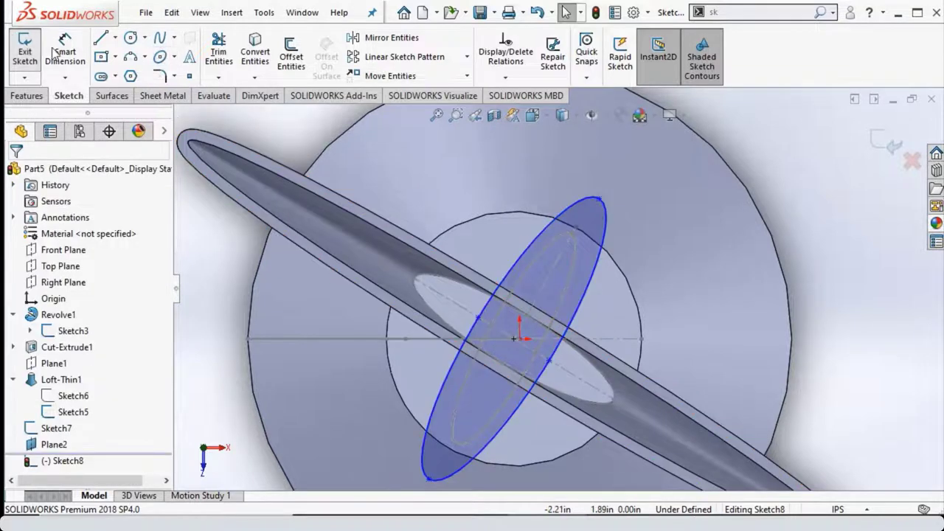
Step: Dimension the ellipse width at 0.50 in
{"action": "left_click", "coordinate": [65, 51]}
{"action": "left_click", "coordinate": [478, 318]}
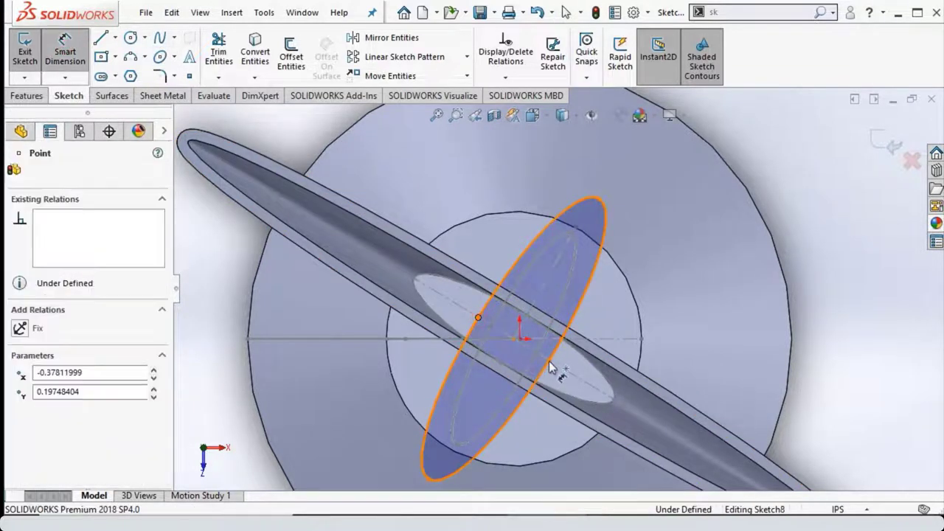
{"action": "left_click", "coordinate": [549, 360]}
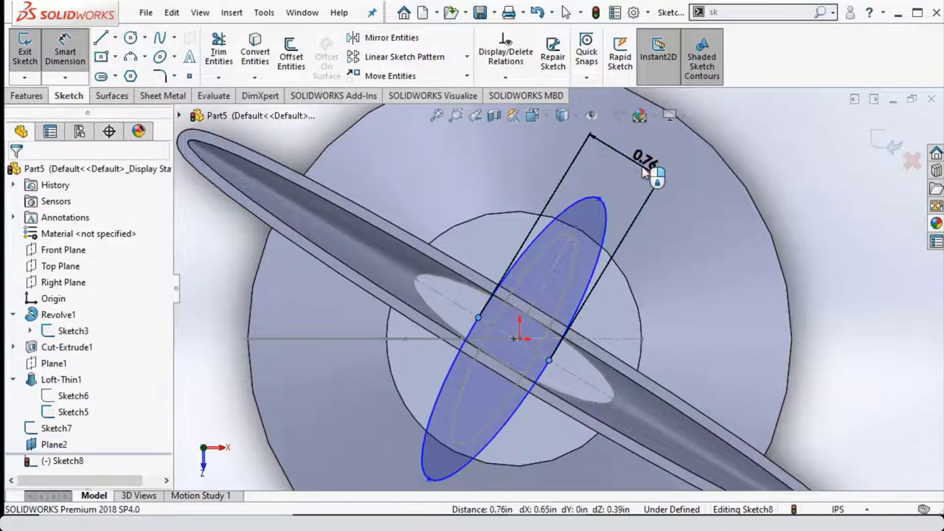
{"action": "left_click", "coordinate": [645, 172]}
{"action": "key", "text": "Return"}
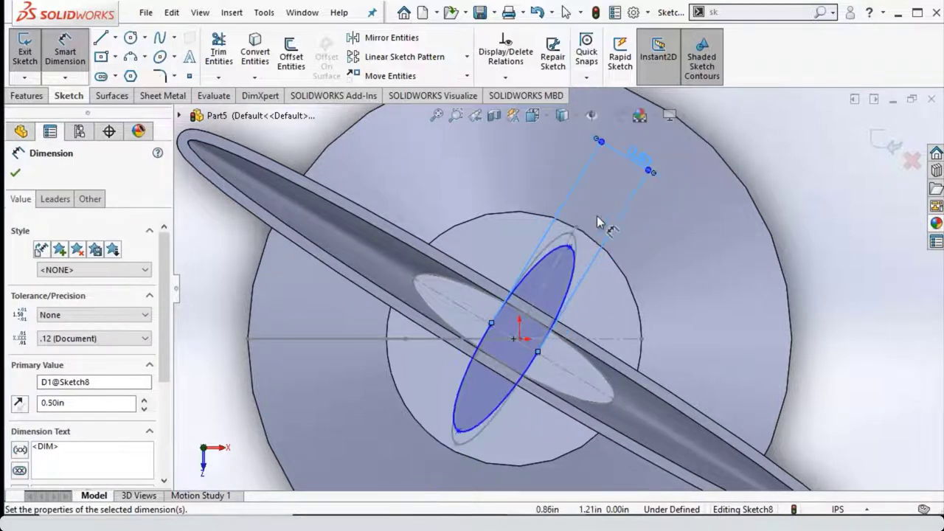
Step: Set the ellipse endpoint distance to 6.50 in, checking it in a 3-D view
{"action": "left_click", "coordinate": [571, 247]}
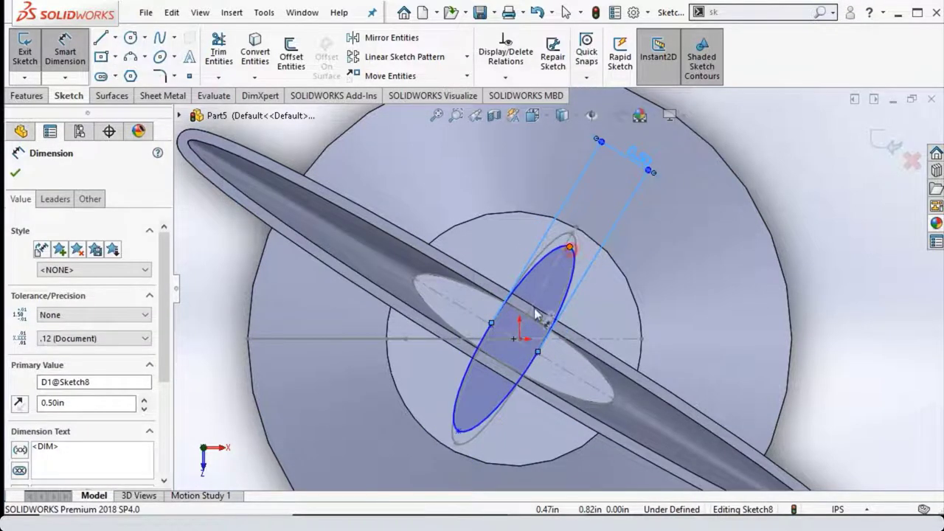
{"action": "left_click", "coordinate": [457, 431]}
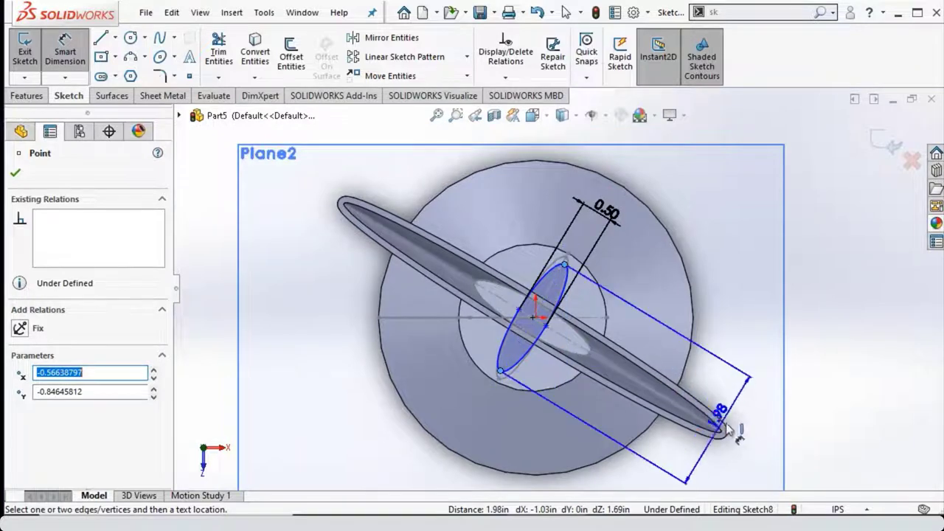
{"action": "left_click", "coordinate": [734, 441]}
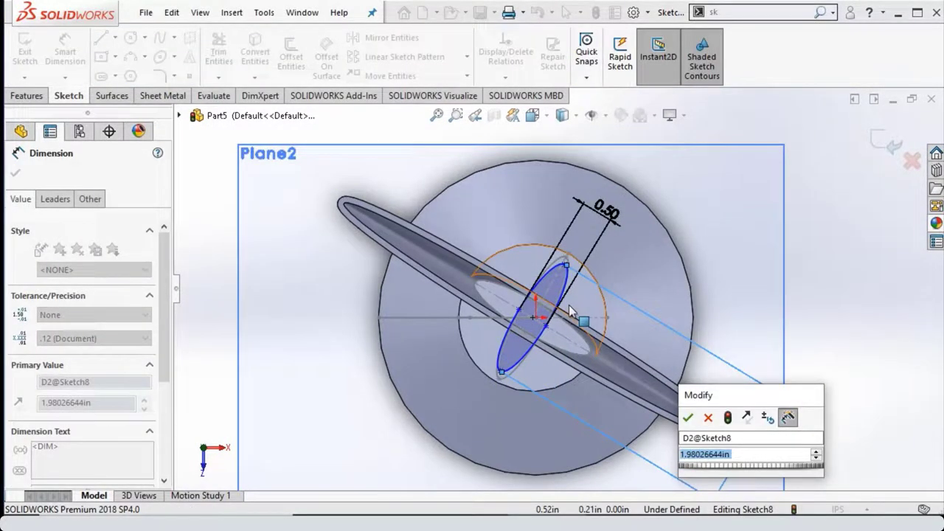
{"action": "type", "text": "0.5"}
{"action": "key", "text": "Return"}
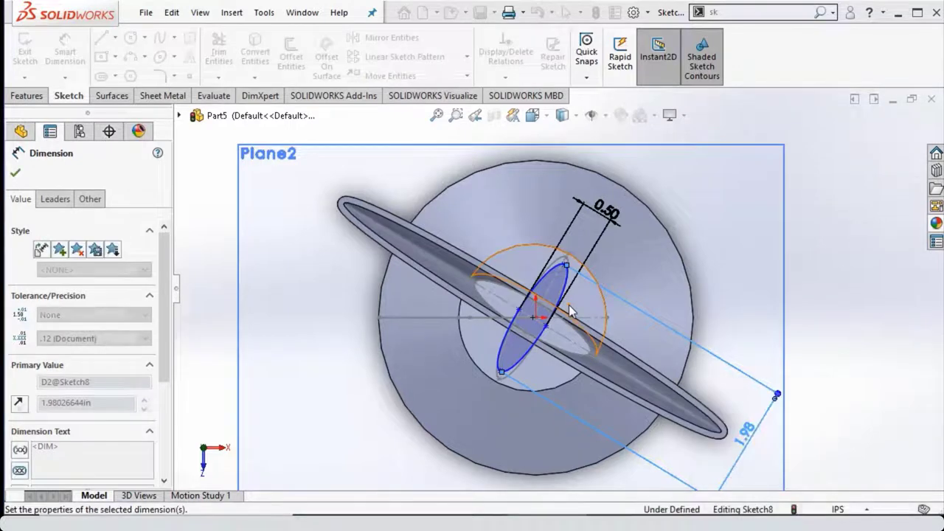
{"action": "scroll", "coordinate": [601, 270], "scroll_direction": "down", "scroll_amount": 3}
{"action": "mouse_move", "coordinate": [601, 270]}
{"action": "middle_mouse_down"}
{"action": "mouse_move", "coordinate": [487, 275]}
{"action": "mouse_move", "coordinate": [472, 222]}
{"action": "mouse_move", "coordinate": [518, 241]}
{"action": "mouse_move", "coordinate": [509, 244]}
{"action": "middle_mouse_up"}
{"action": "left_click", "coordinate": [17, 173]}
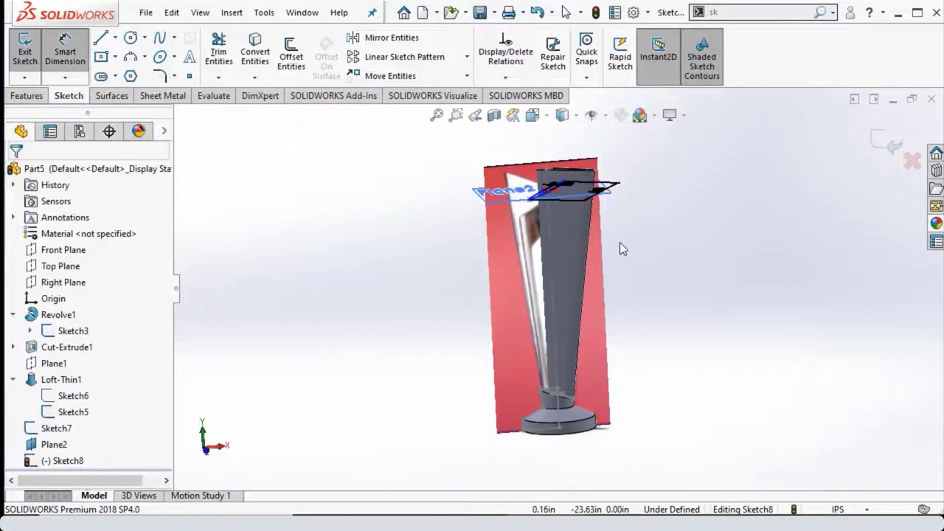
{"action": "mouse_move", "coordinate": [596, 222]}
{"action": "middle_mouse_down"}
{"action": "mouse_move", "coordinate": [491, 332]}
{"action": "mouse_move", "coordinate": [492, 372]}
{"action": "mouse_move", "coordinate": [558, 314]}
{"action": "mouse_move", "coordinate": [556, 238]}
{"action": "mouse_move", "coordinate": [546, 221]}
{"action": "middle_mouse_up"}
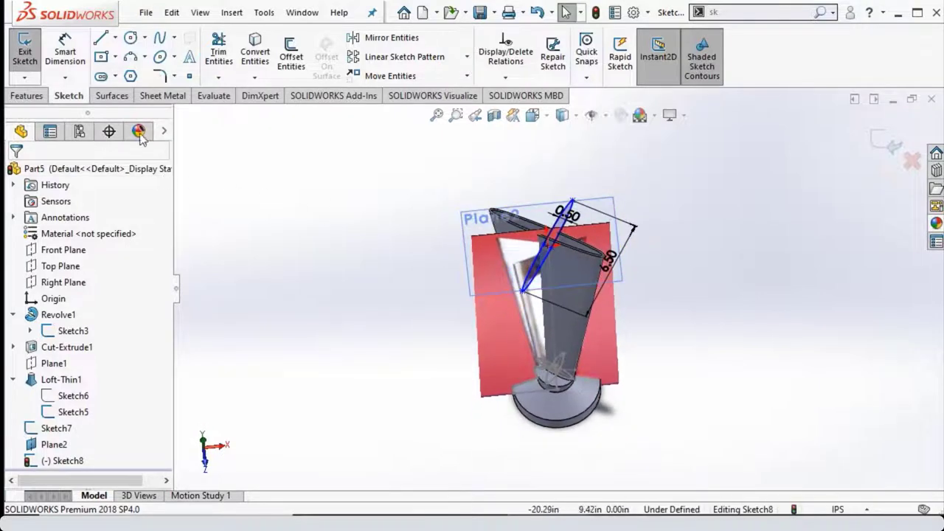
{"action": "left_click", "coordinate": [28, 96]}
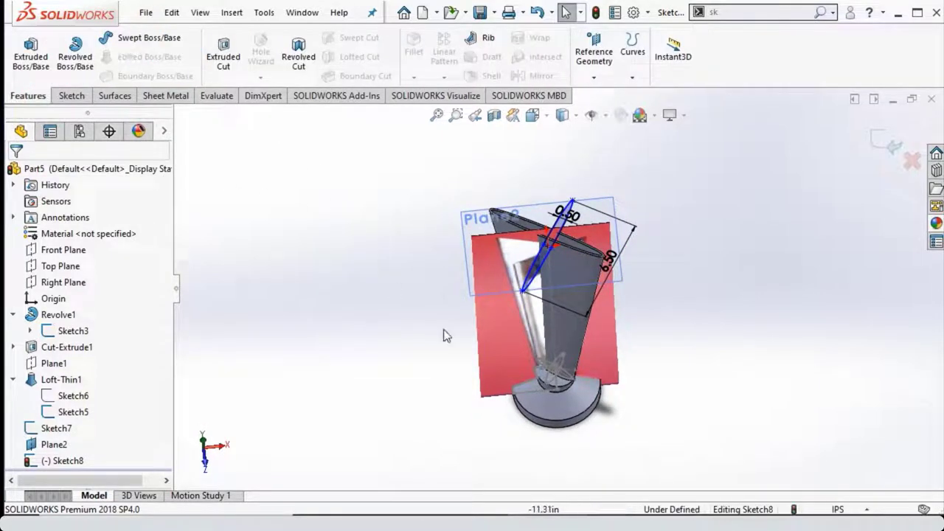
Step: Build a trial loft using the small ellipse, then reopen it and cancel the edit
{"action": "left_click", "coordinate": [147, 59]}
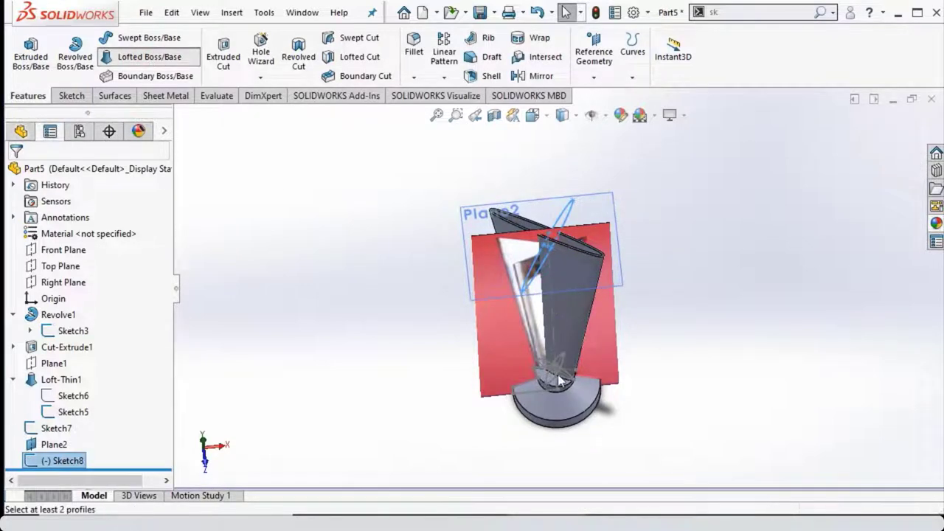
{"action": "scroll", "coordinate": [557, 363], "scroll_direction": "down", "scroll_amount": 3}
{"action": "scroll", "coordinate": [556, 363], "scroll_direction": "down", "scroll_amount": 4}
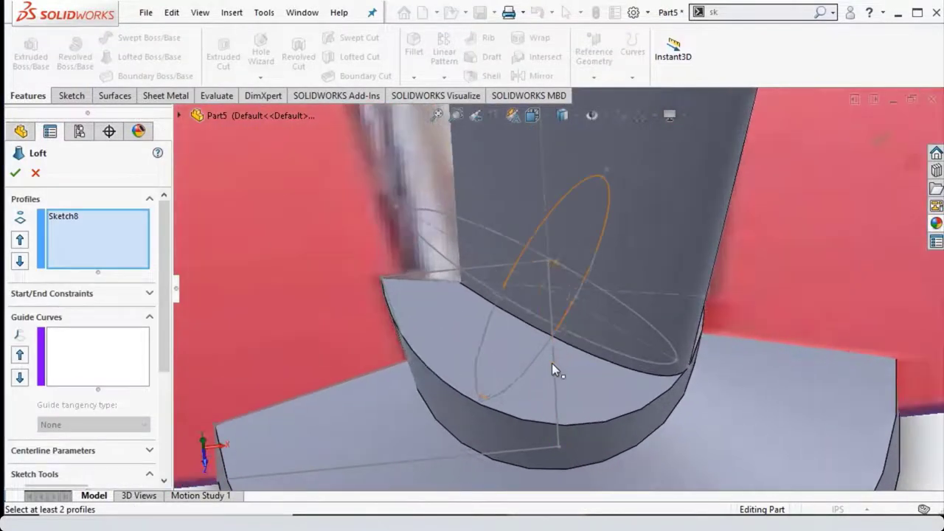
{"action": "left_click", "coordinate": [514, 382]}
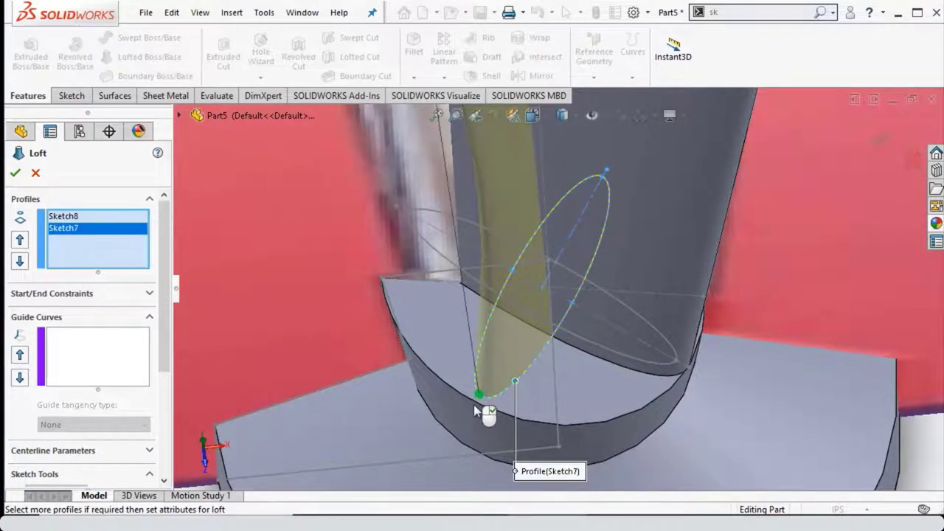
{"action": "scroll", "coordinate": [489, 236], "scroll_direction": "up", "scroll_amount": 5}
{"action": "scroll", "coordinate": [543, 224], "scroll_direction": "up", "scroll_amount": 3}
{"action": "scroll", "coordinate": [542, 224], "scroll_direction": "down", "scroll_amount": 4}
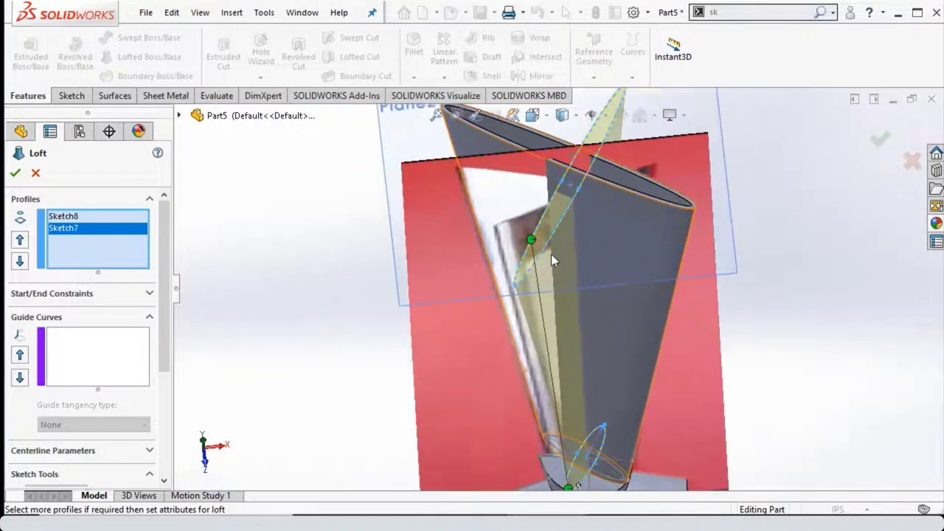
{"action": "scroll", "coordinate": [551, 254], "scroll_direction": "down", "scroll_amount": 3}
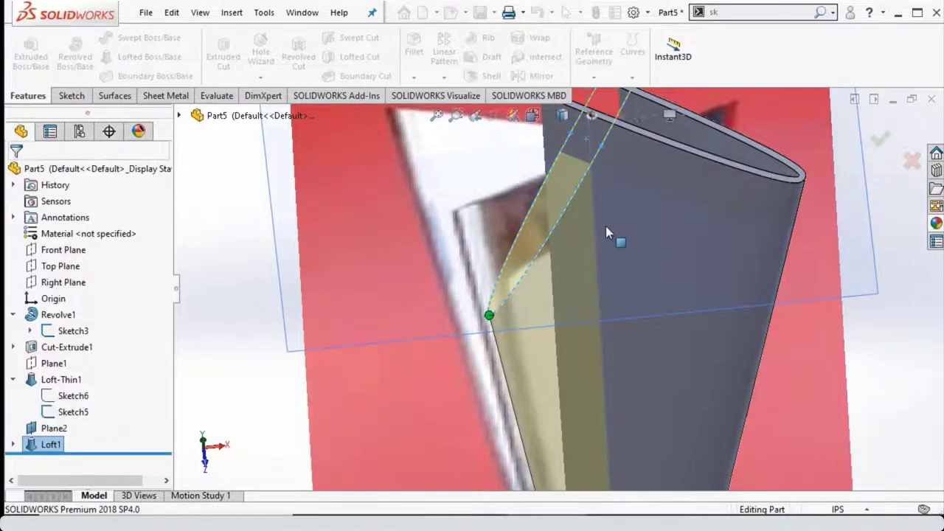
{"action": "scroll", "coordinate": [544, 242], "scroll_direction": "up", "scroll_amount": 6}
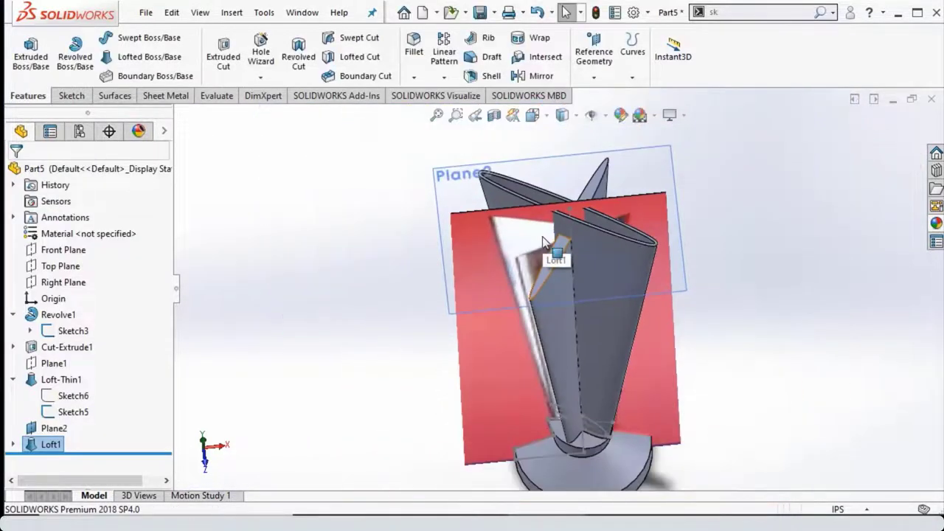
{"action": "right_click", "coordinate": [554, 301]}
{"action": "left_click", "coordinate": [516, 160]}
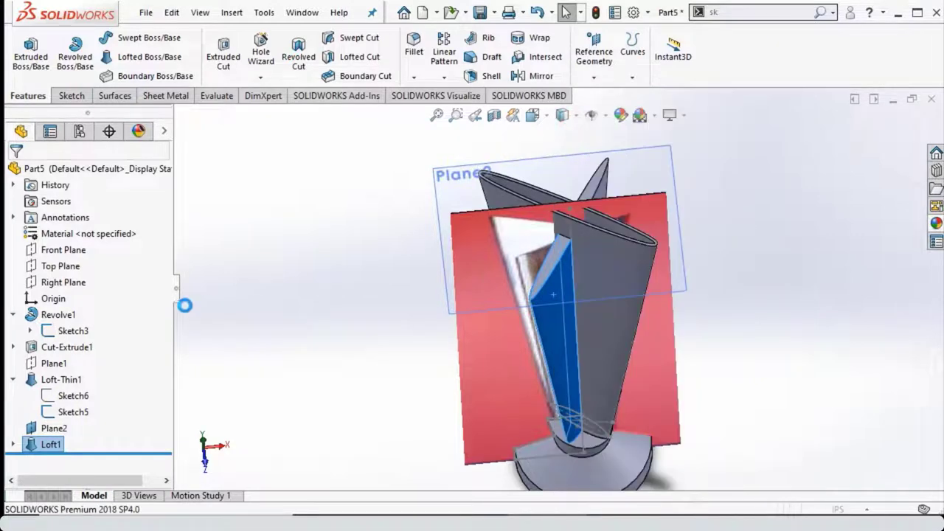
{"action": "left_click_drag", "start_coordinate": [163, 346], "coordinate": [164, 405]}
{"action": "scroll", "coordinate": [64, 211], "scroll_direction": "up", "scroll_amount": 1}
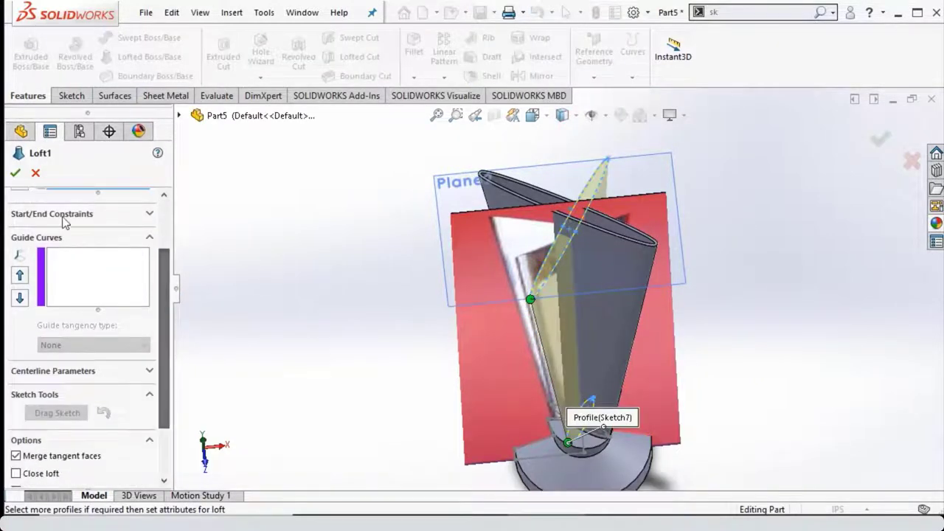
{"action": "left_click", "coordinate": [36, 174]}
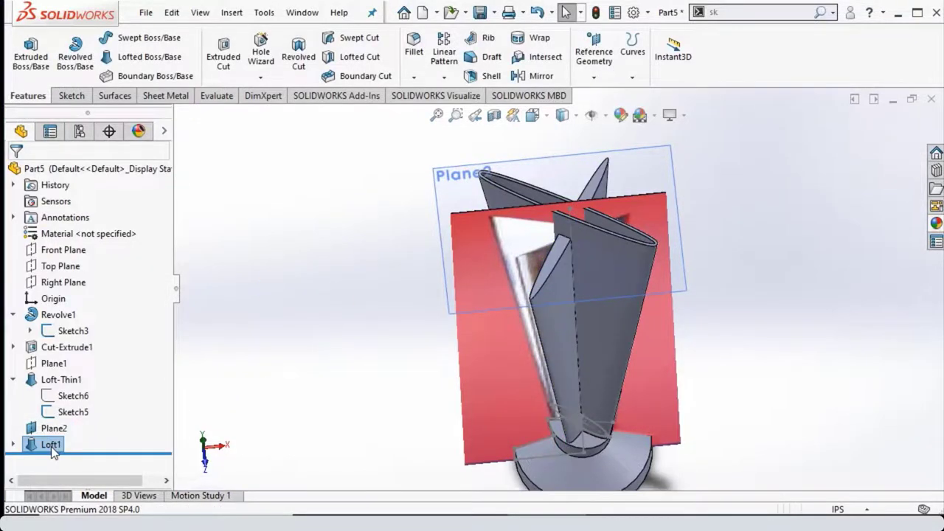
Step: Delete Loft1 and loft Sketch8 to Sketch7 as thin-walled Loft-Thin2
{"action": "right_click", "coordinate": [52, 448]}
{"action": "left_click", "coordinate": [100, 305]}
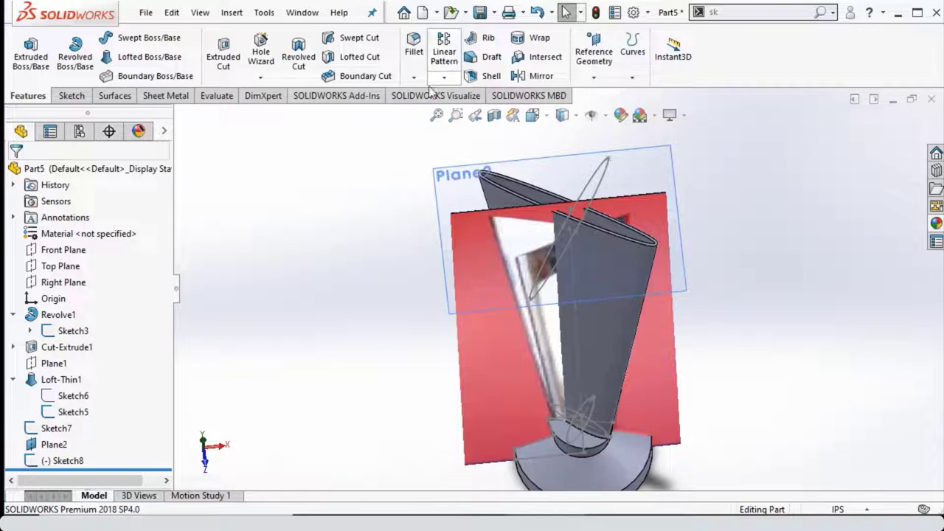
{"action": "left_click", "coordinate": [128, 58]}
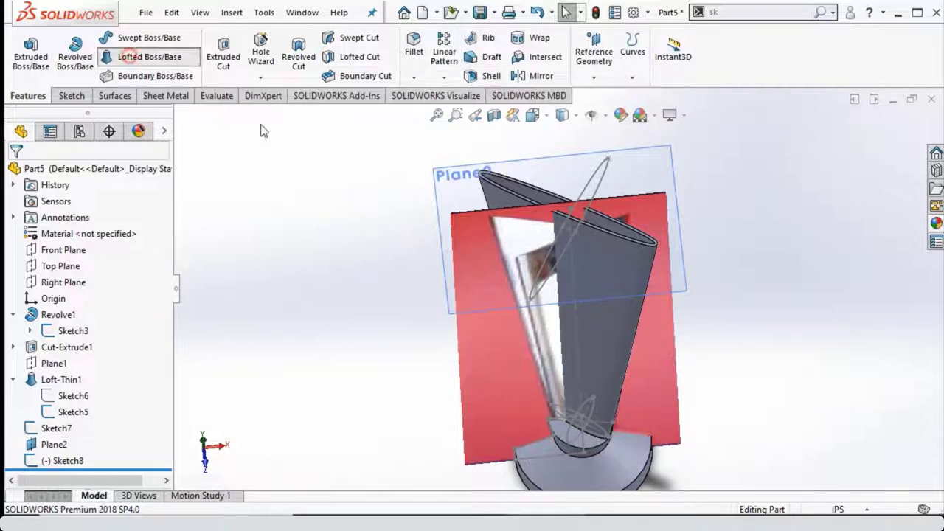
{"action": "left_click", "coordinate": [531, 297]}
{"action": "scroll", "coordinate": [567, 428], "scroll_direction": "down", "scroll_amount": 5}
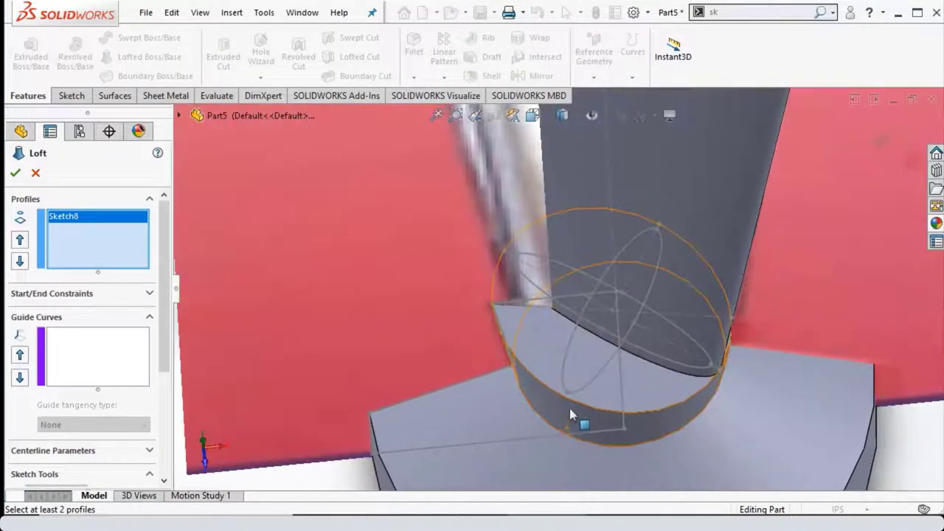
{"action": "left_click", "coordinate": [565, 391]}
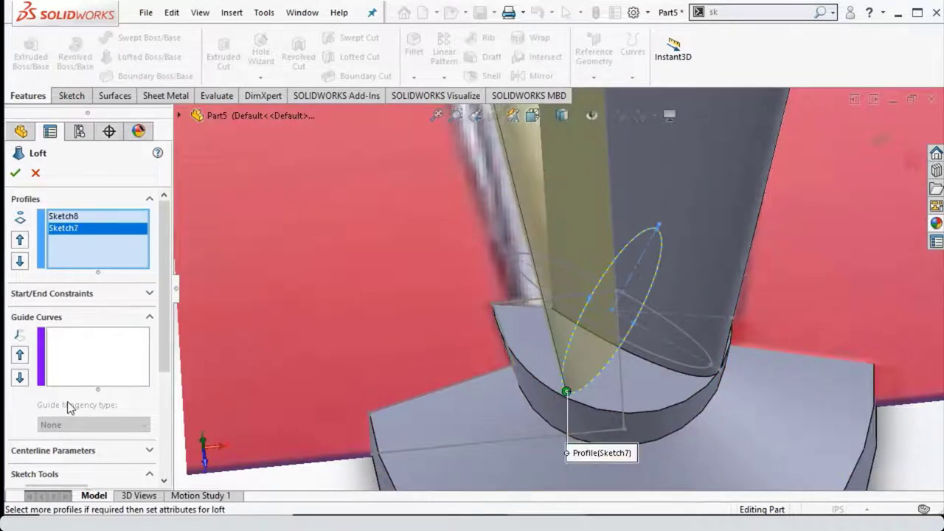
{"action": "scroll", "coordinate": [44, 435], "scroll_direction": "down", "scroll_amount": 5}
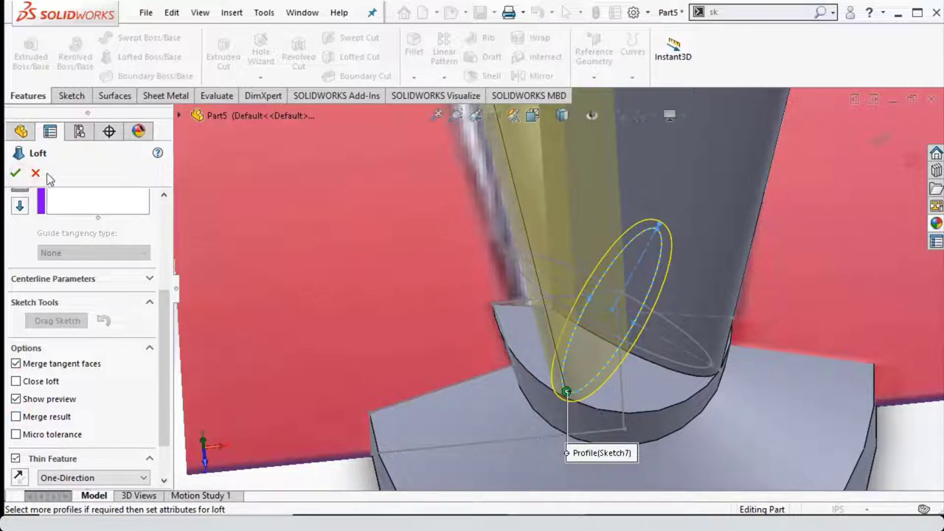
{"action": "left_click", "coordinate": [15, 174]}
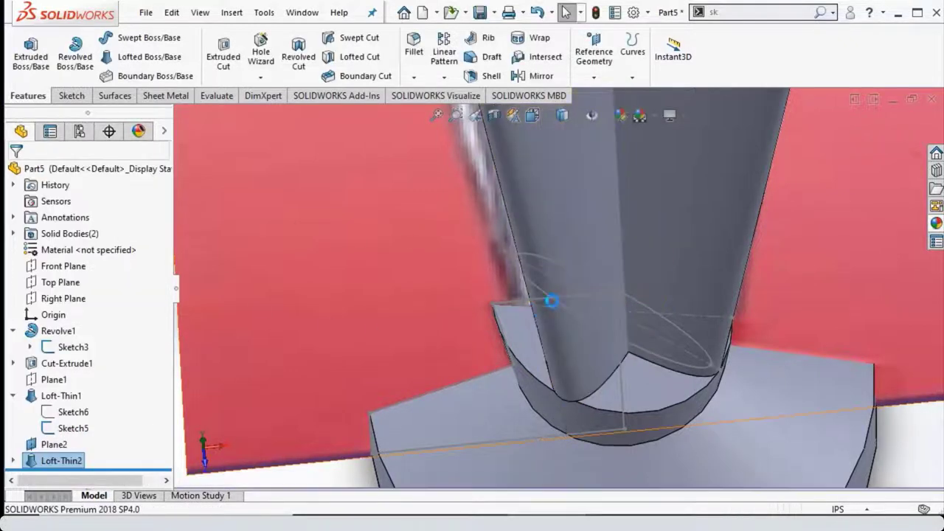
Step: Zoom and orbit to inspect Loft-Thin2 from an upright, tilted angle
{"action": "scroll", "coordinate": [586, 292], "scroll_direction": "up", "scroll_amount": 3}
{"action": "scroll", "coordinate": [586, 293], "scroll_direction": "down", "scroll_amount": 2}
{"action": "scroll", "coordinate": [553, 324], "scroll_direction": "up", "scroll_amount": 5}
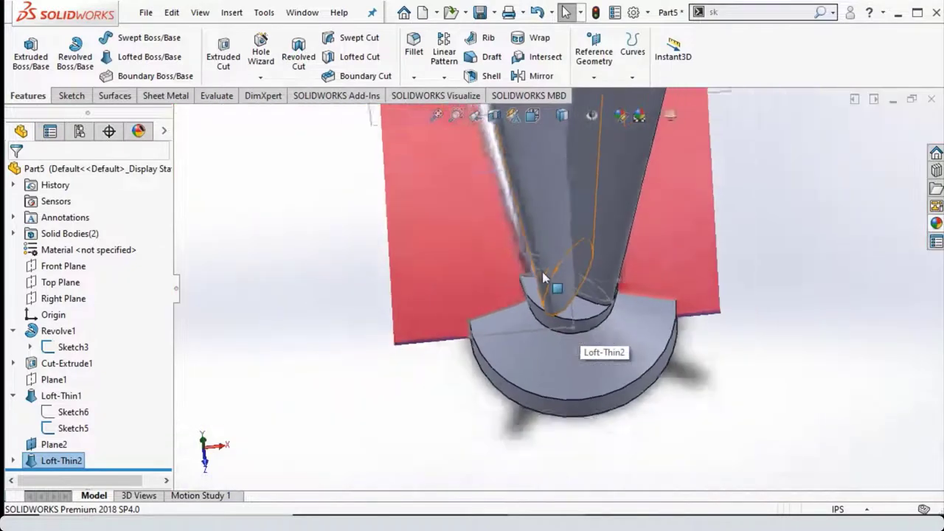
{"action": "scroll", "coordinate": [543, 266], "scroll_direction": "up", "scroll_amount": 2}
{"action": "scroll", "coordinate": [543, 262], "scroll_direction": "down", "scroll_amount": 2}
{"action": "mouse_move", "coordinate": [556, 221]}
{"action": "middle_mouse_down"}
{"action": "mouse_move", "coordinate": [542, 349]}
{"action": "mouse_move", "coordinate": [450, 290]}
{"action": "middle_mouse_up"}
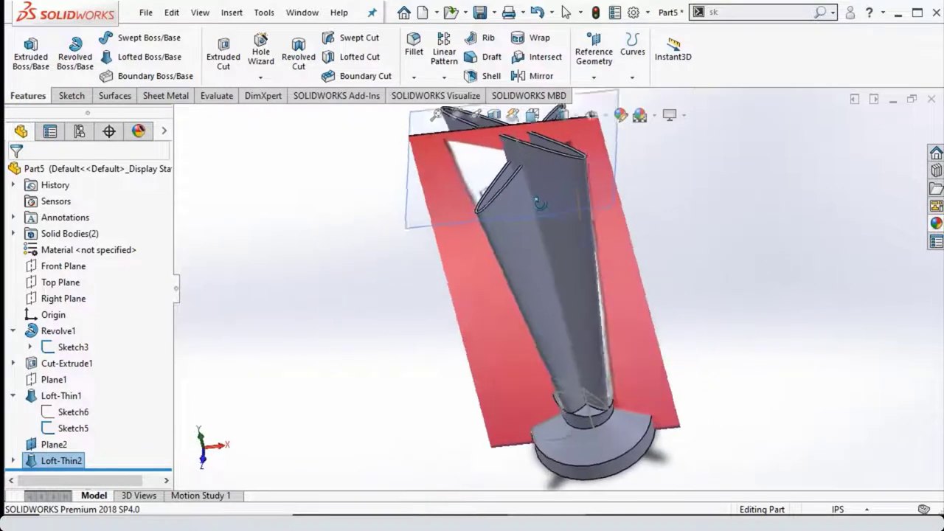
{"action": "mouse_move", "coordinate": [450, 291]}
{"action": "middle_mouse_down"}
{"action": "mouse_move", "coordinate": [549, 319]}
{"action": "mouse_move", "coordinate": [490, 240]}
{"action": "mouse_move", "coordinate": [545, 301]}
{"action": "middle_mouse_up"}
Step: Turn the loft slightly off front view and bring up options for the Cut-Extrude1 face
{"action": "scroll", "coordinate": [544, 301], "scroll_direction": "down", "scroll_amount": 3}
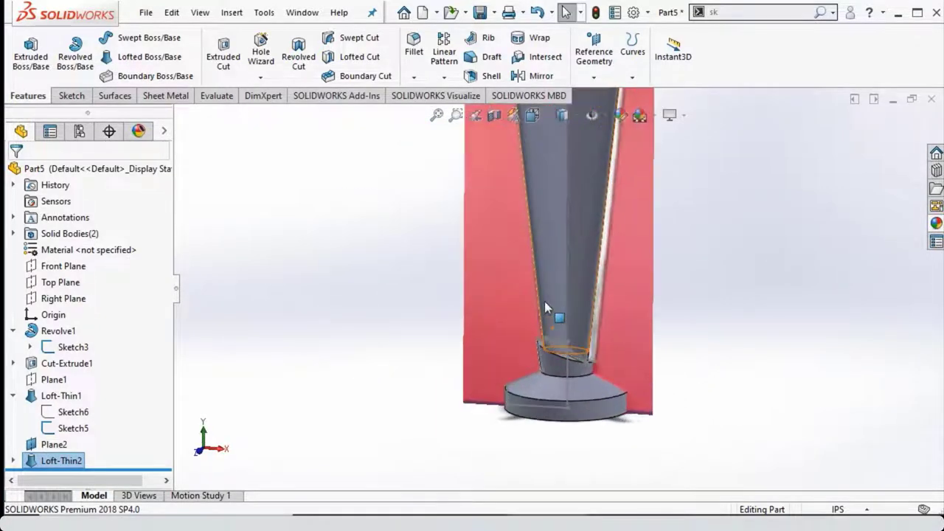
{"action": "scroll", "coordinate": [542, 329], "scroll_direction": "down", "scroll_amount": 3}
{"action": "scroll", "coordinate": [530, 317], "scroll_direction": "up", "scroll_amount": 3}
{"action": "scroll", "coordinate": [443, 306], "scroll_direction": "up", "scroll_amount": 2}
{"action": "scroll", "coordinate": [578, 251], "scroll_direction": "up", "scroll_amount": 2}
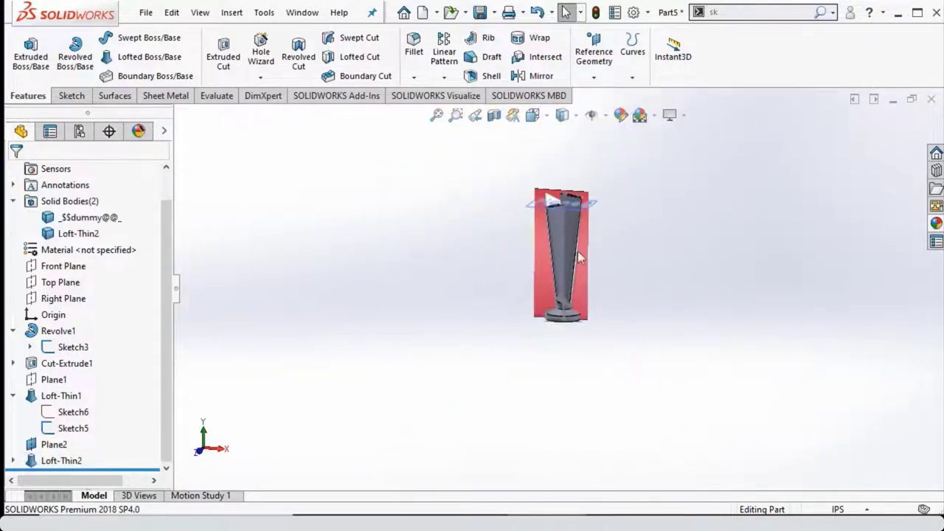
{"action": "scroll", "coordinate": [509, 211], "scroll_direction": "down", "scroll_amount": 1}
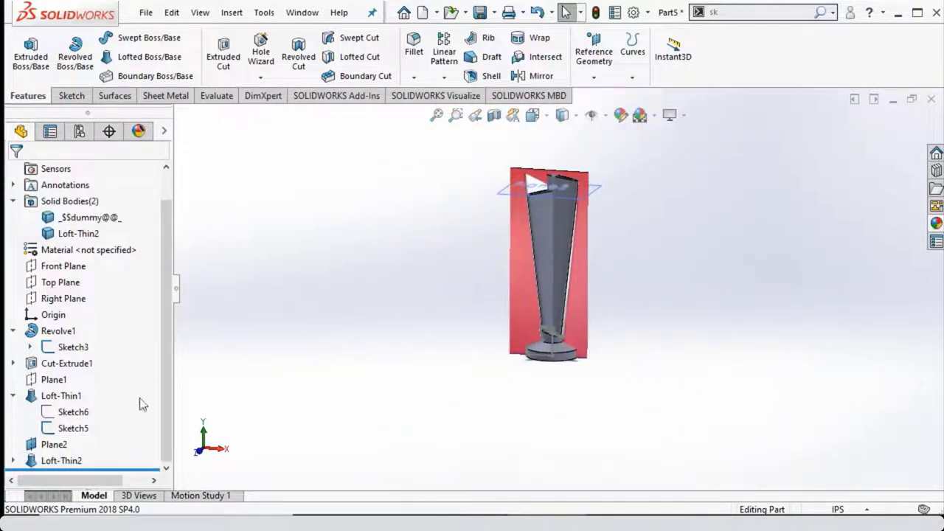
{"action": "mouse_move", "coordinate": [587, 223]}
{"action": "middle_mouse_down"}
{"action": "mouse_move", "coordinate": [549, 243]}
{"action": "mouse_move", "coordinate": [552, 343]}
{"action": "middle_mouse_up"}
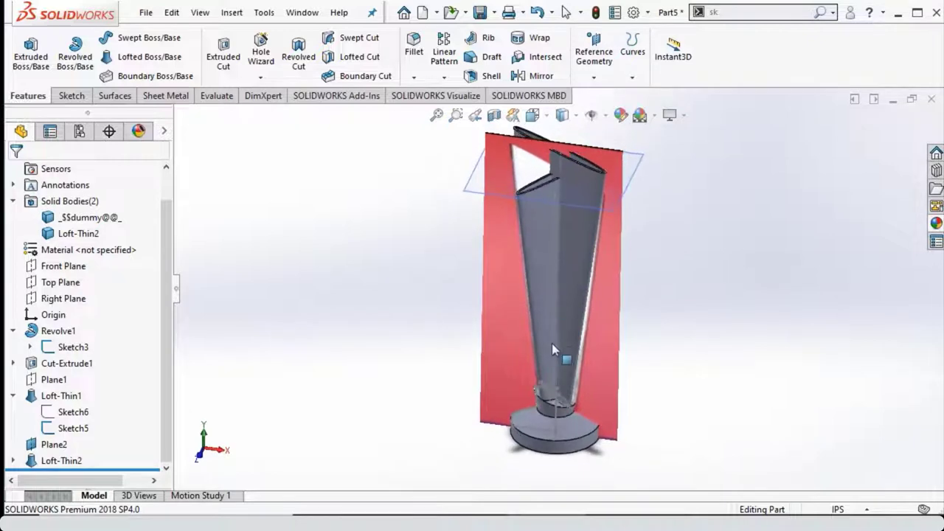
{"action": "scroll", "coordinate": [558, 389], "scroll_direction": "down", "scroll_amount": 5}
{"action": "scroll", "coordinate": [558, 389], "scroll_direction": "down", "scroll_amount": 2}
{"action": "right_click", "coordinate": [562, 445]}
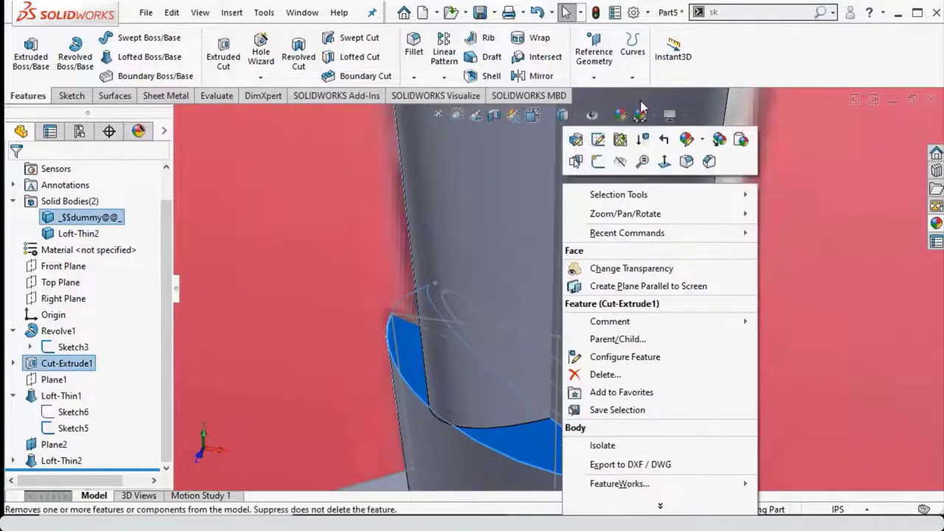
Step: Start Sketch9 on Plane2 and turn the view normal to the plane
{"action": "left_click", "coordinate": [599, 164]}
{"action": "scroll", "coordinate": [562, 279], "scroll_direction": "up", "scroll_amount": 3}
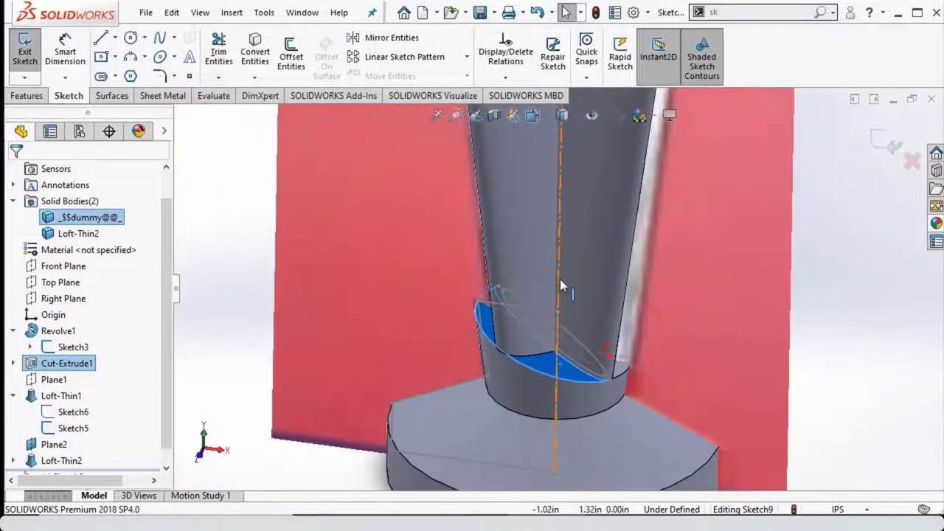
{"action": "right_click", "coordinate": [62, 460]}
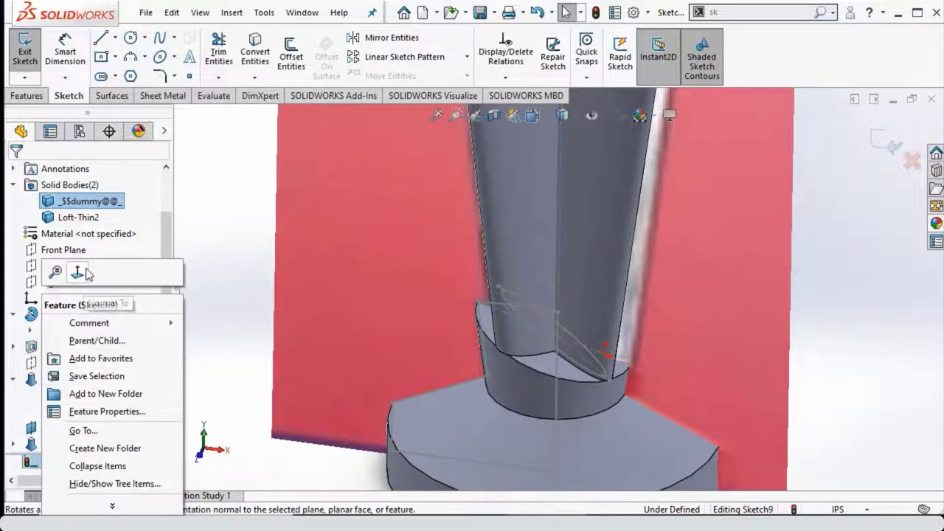
{"action": "left_click", "coordinate": [79, 272]}
{"action": "scroll", "coordinate": [670, 298], "scroll_direction": "down", "scroll_amount": 3}
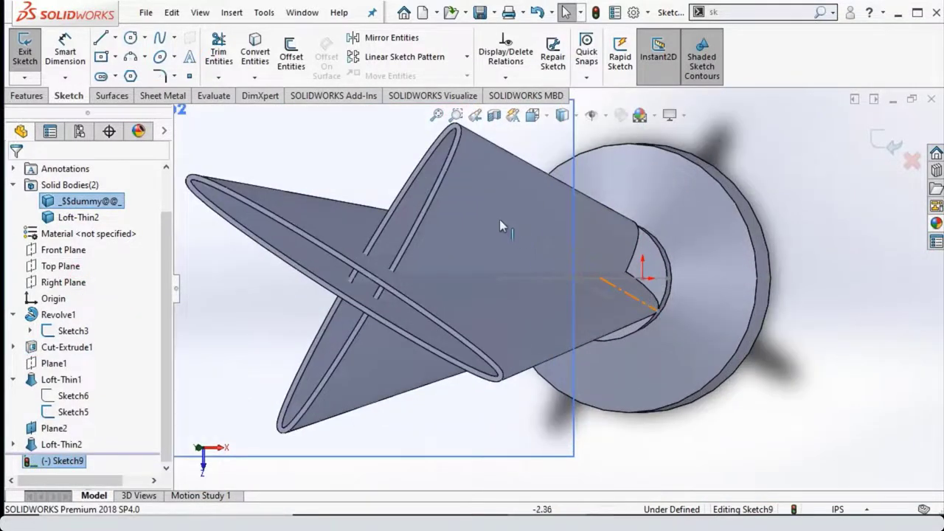
Step: Try a vertical centerline from the cone's axis with an angle dimension, then undo it
{"action": "left_click", "coordinate": [115, 38]}
{"action": "left_click", "coordinate": [125, 77]}
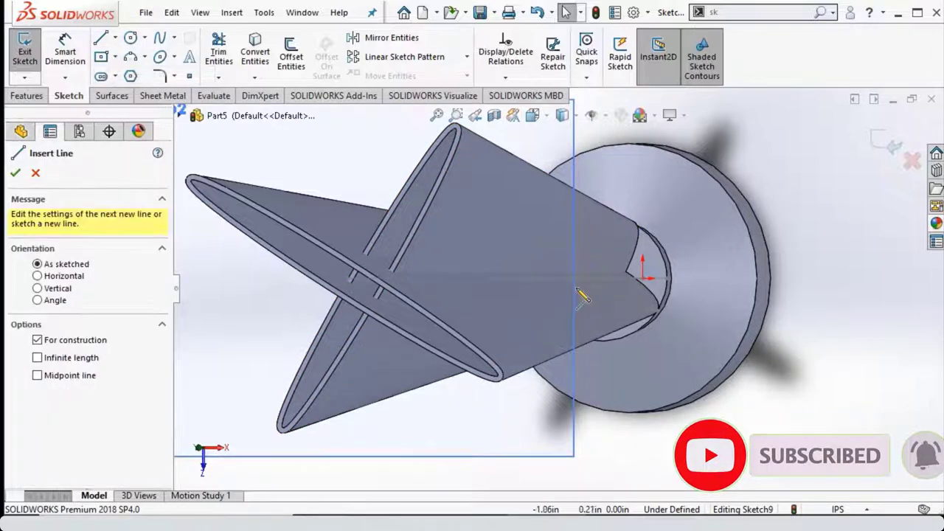
{"action": "scroll", "coordinate": [601, 286], "scroll_direction": "down", "scroll_amount": 3}
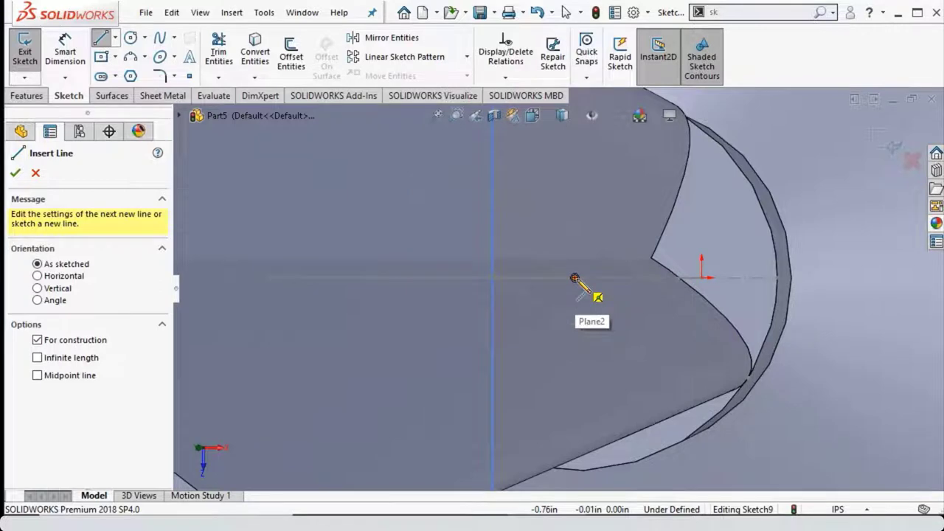
{"action": "left_click", "coordinate": [575, 278]}
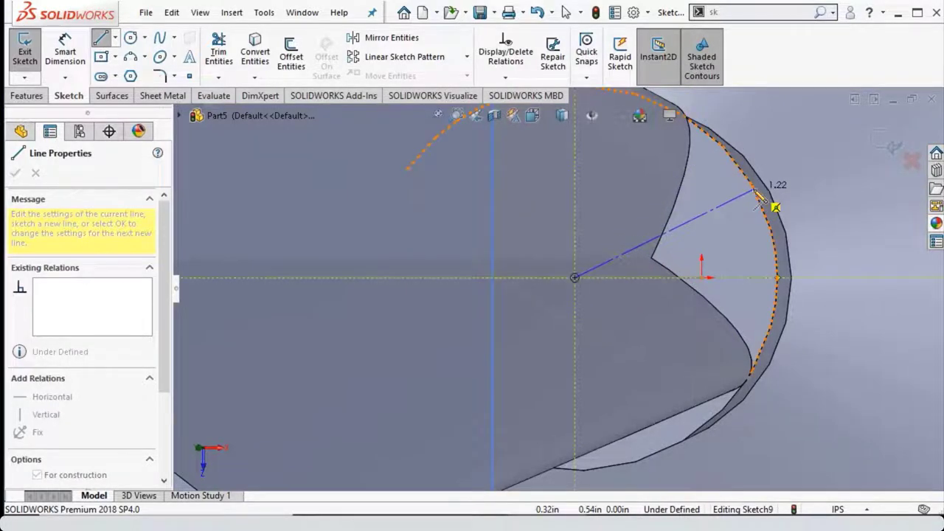
{"action": "left_click", "coordinate": [575, 471]}
{"action": "key", "text": "Escape"}
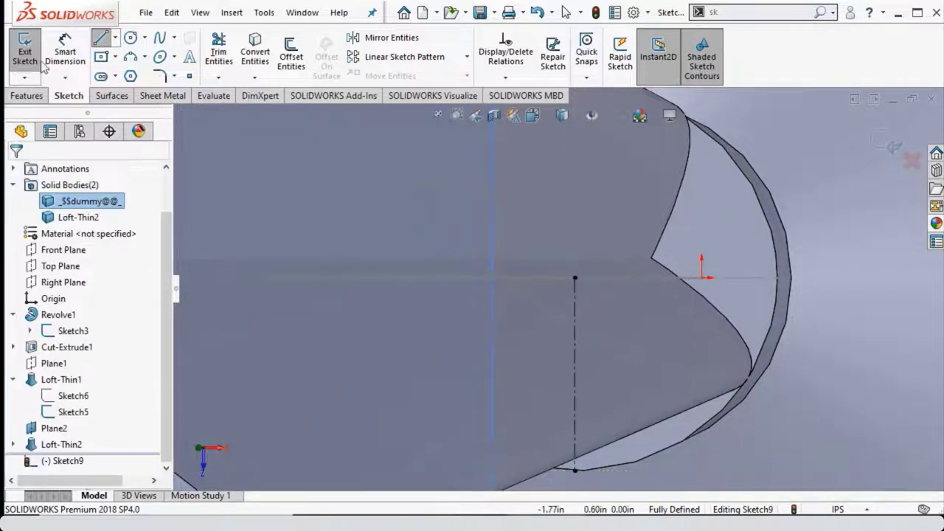
{"action": "left_click", "coordinate": [65, 50]}
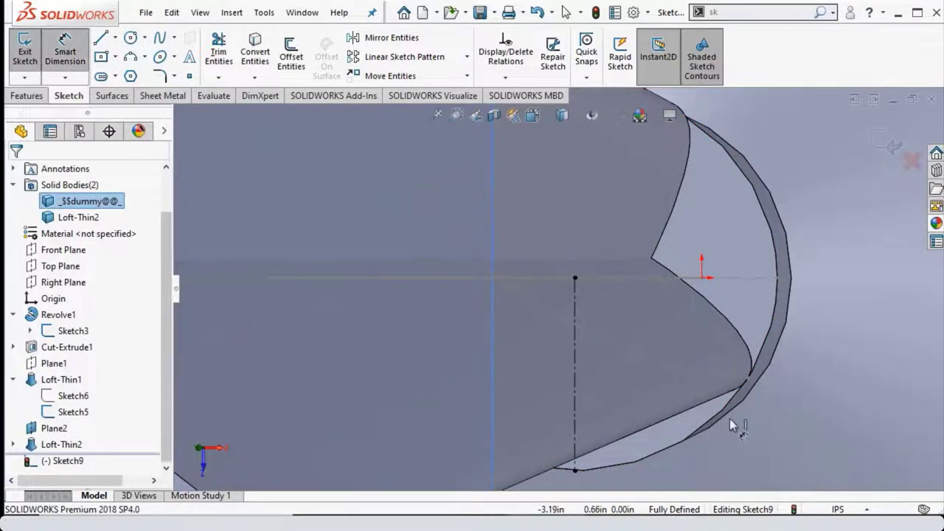
{"action": "left_click", "coordinate": [576, 388]}
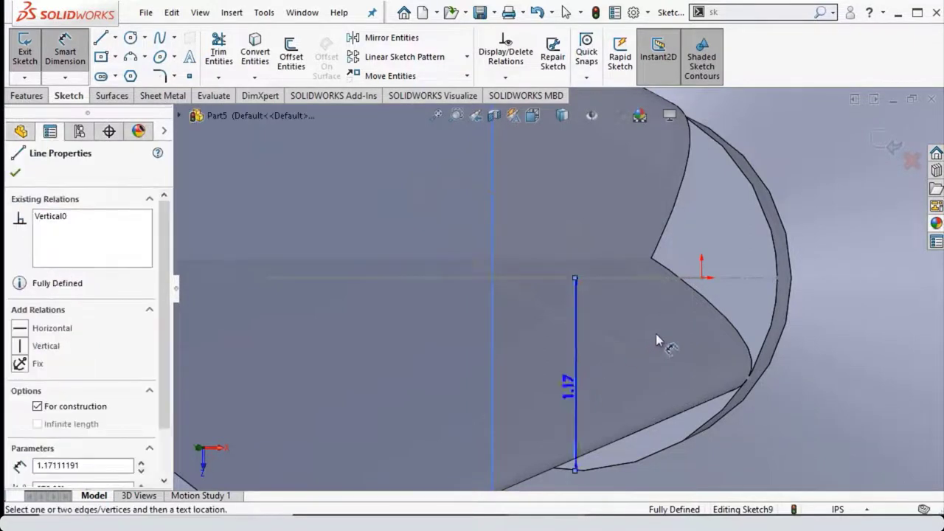
{"action": "left_click", "coordinate": [661, 333]}
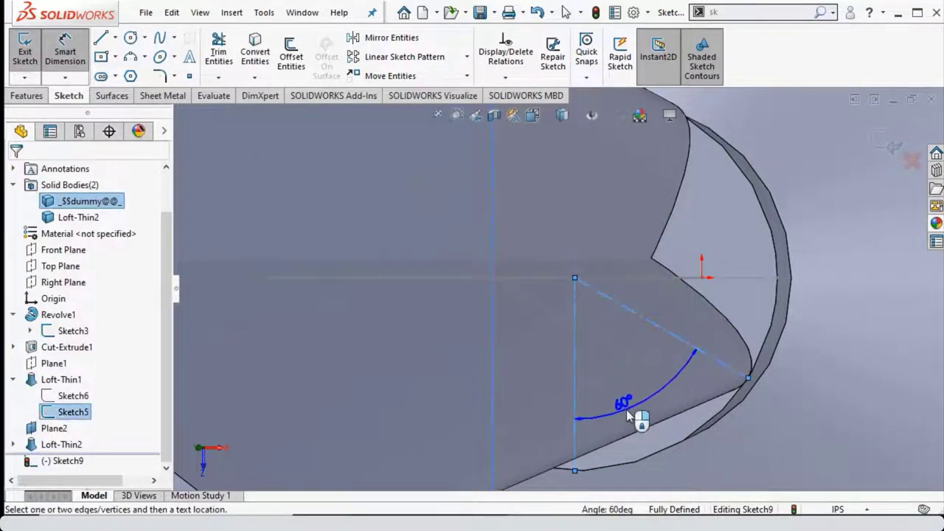
{"action": "key", "text": "Escape"}
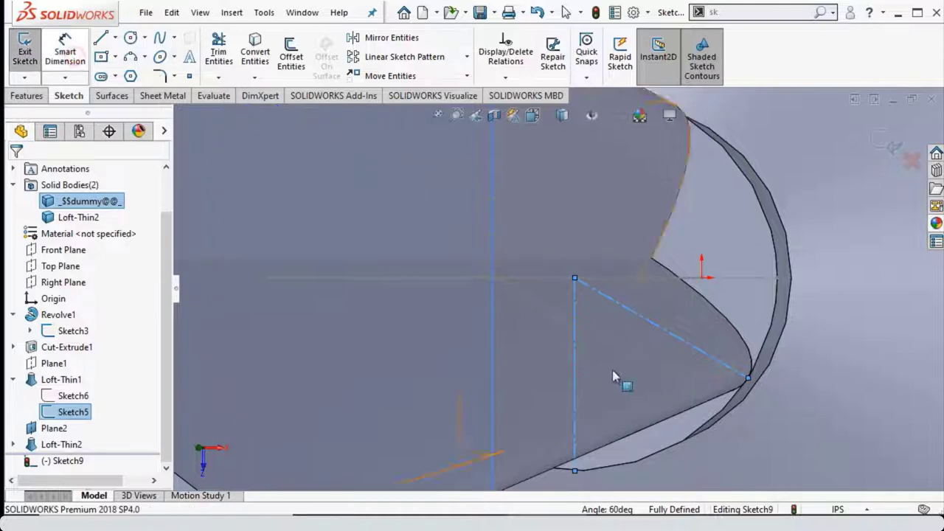
{"action": "key", "text": "ctrl+z"}
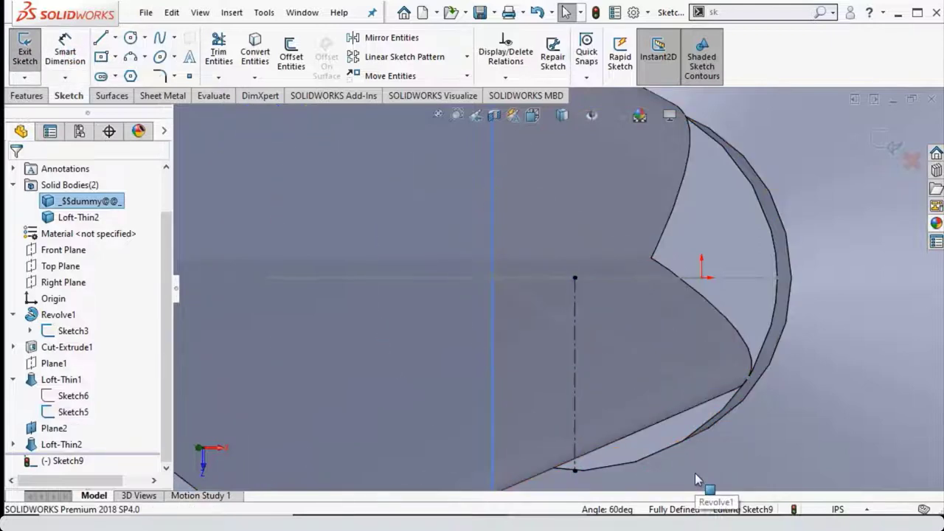
Step: Draw a construction centerline from the axis point down toward the base's bottom edge
{"action": "left_click", "coordinate": [115, 38]}
{"action": "left_click", "coordinate": [133, 73]}
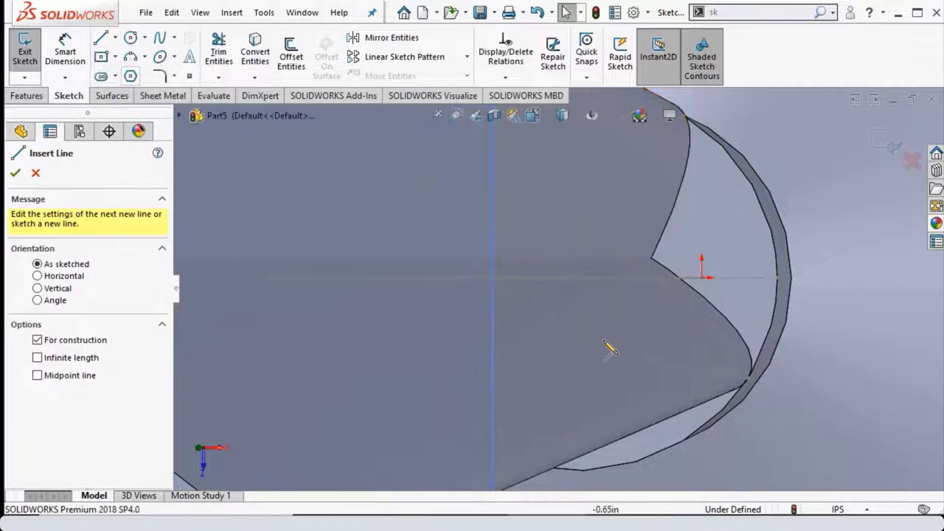
{"action": "left_click", "coordinate": [575, 279]}
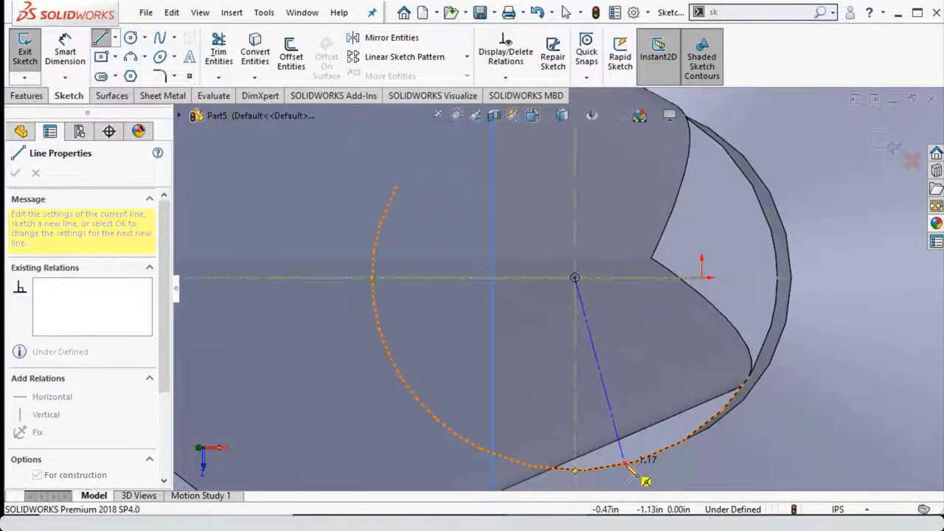
{"action": "left_click", "coordinate": [626, 465]}
{"action": "key", "text": "Escape"}
{"action": "key", "text": "Escape"}
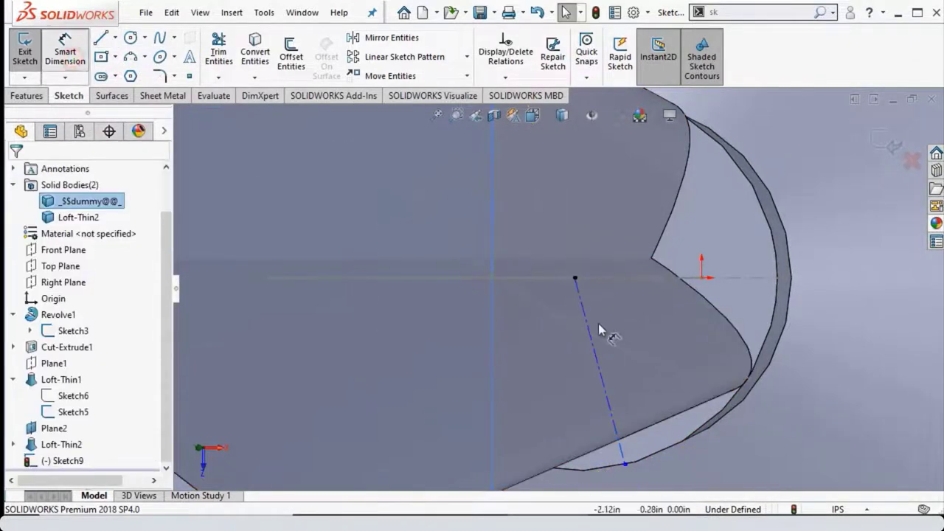
Step: Dimension the new centerline at 45° to the existing slanted line
{"action": "key", "text": "d"}
{"action": "left_click", "coordinate": [673, 339]}
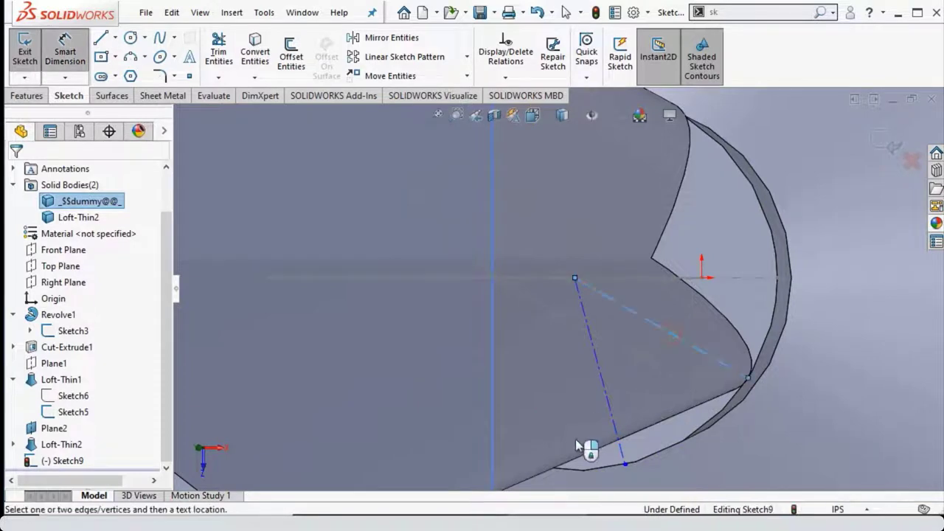
{"action": "left_click", "coordinate": [611, 410]}
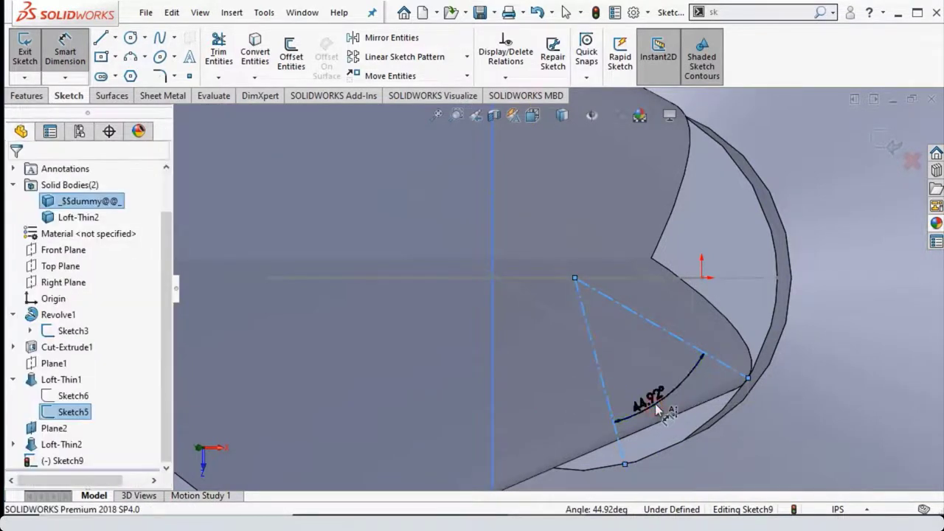
{"action": "left_click", "coordinate": [656, 411]}
{"action": "key", "text": "Return"}
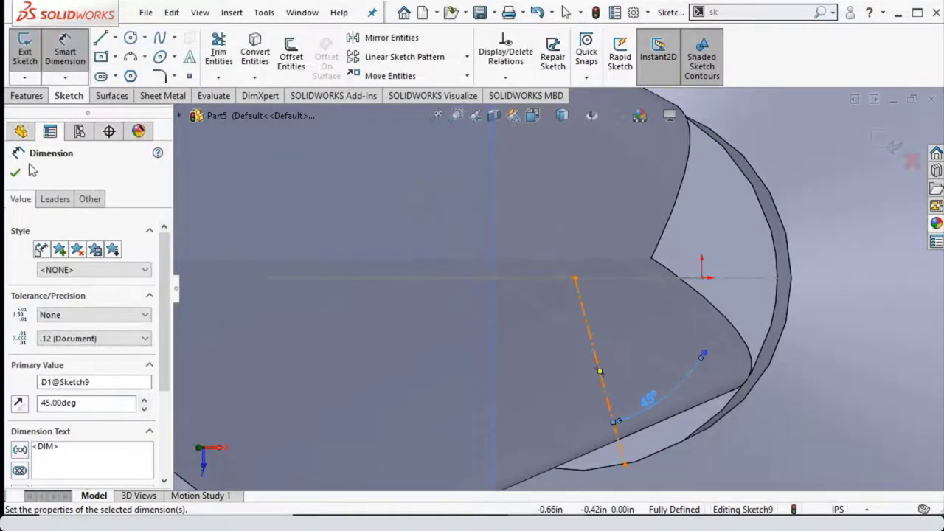
{"action": "left_click", "coordinate": [15, 173]}
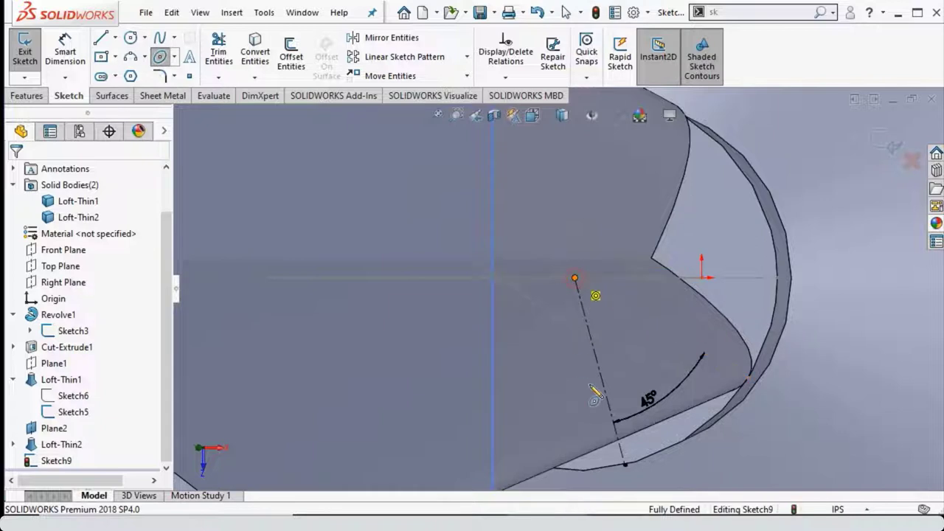
Step: Sketch an ellipse centred on the centerline's top end, long axis along the centerline
{"action": "left_click", "coordinate": [575, 278]}
{"action": "left_click", "coordinate": [630, 438]}
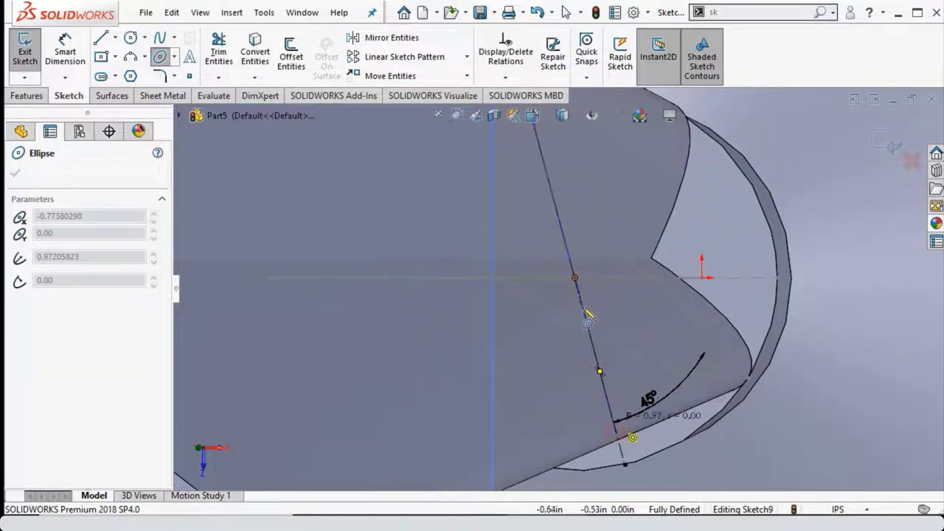
{"action": "left_click", "coordinate": [607, 268]}
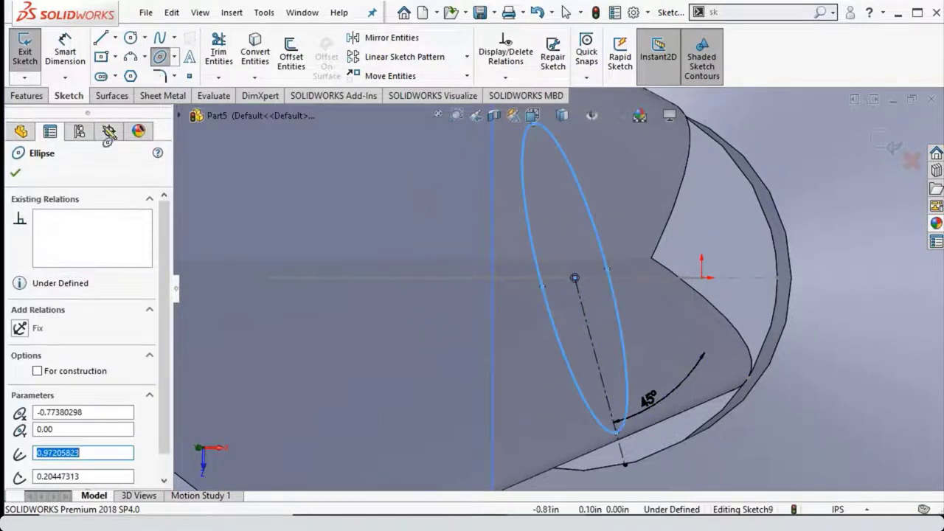
{"action": "left_click", "coordinate": [16, 173]}
Step: Dimension the ellipse width to 0.5 in
{"action": "left_click", "coordinate": [65, 52]}
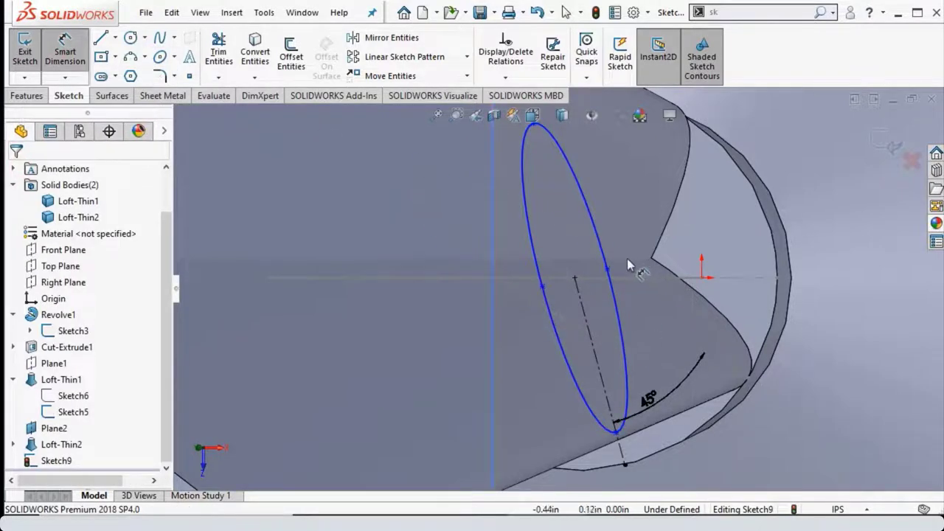
{"action": "left_click", "coordinate": [608, 269]}
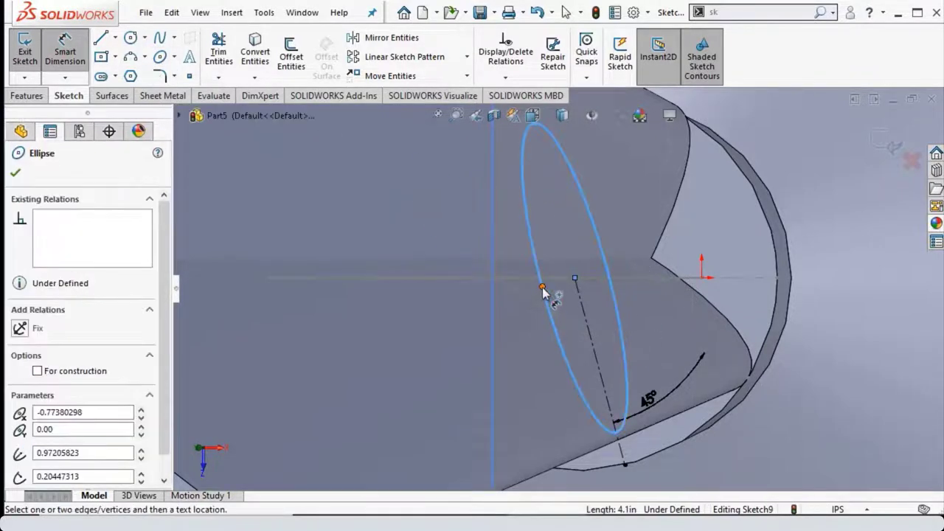
{"action": "middle_click_drag", "start_coordinate": [543, 290], "coordinate": [587, 274]}
{"action": "key", "text": "Escape"}
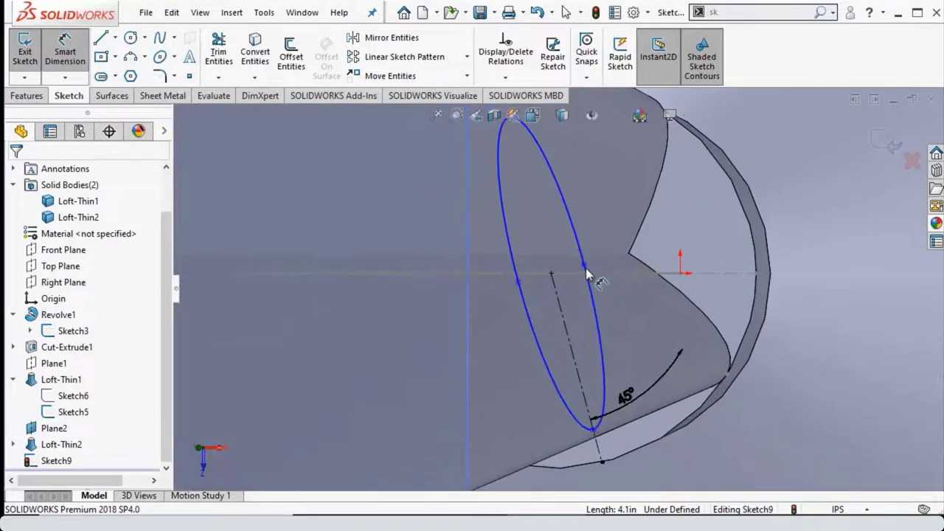
{"action": "left_click", "coordinate": [585, 267]}
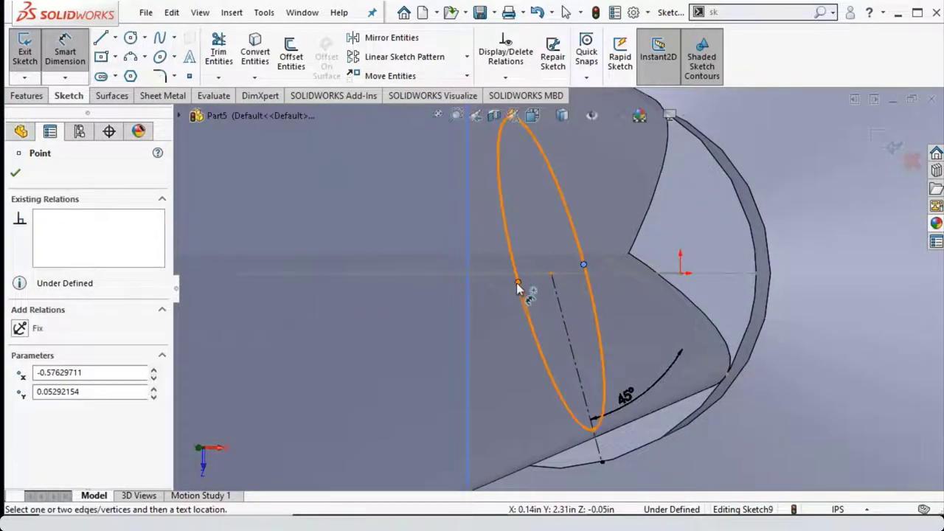
{"action": "left_click", "coordinate": [518, 285]}
{"action": "middle_click_drag", "start_coordinate": [612, 396], "coordinate": [604, 409]}
{"action": "left_click", "coordinate": [614, 430]}
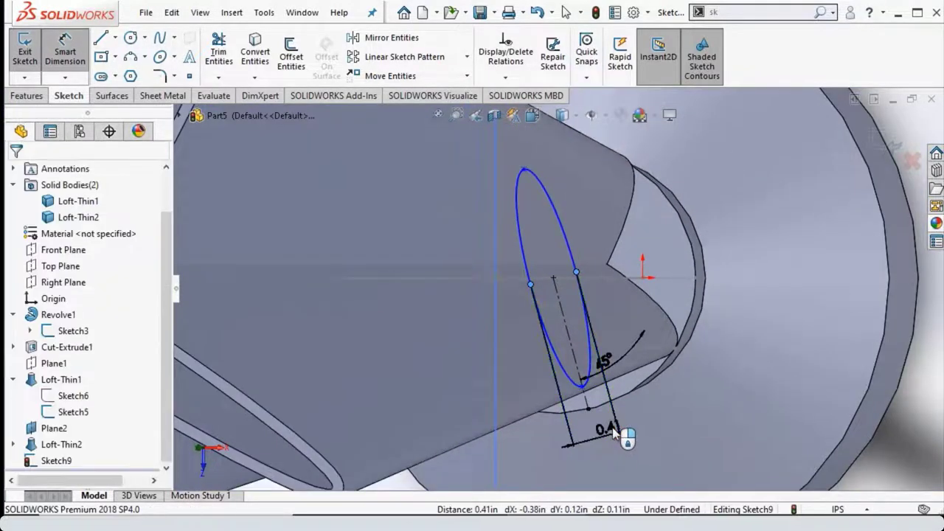
{"action": "type", "text": "0.5"}
{"action": "key", "text": "Return"}
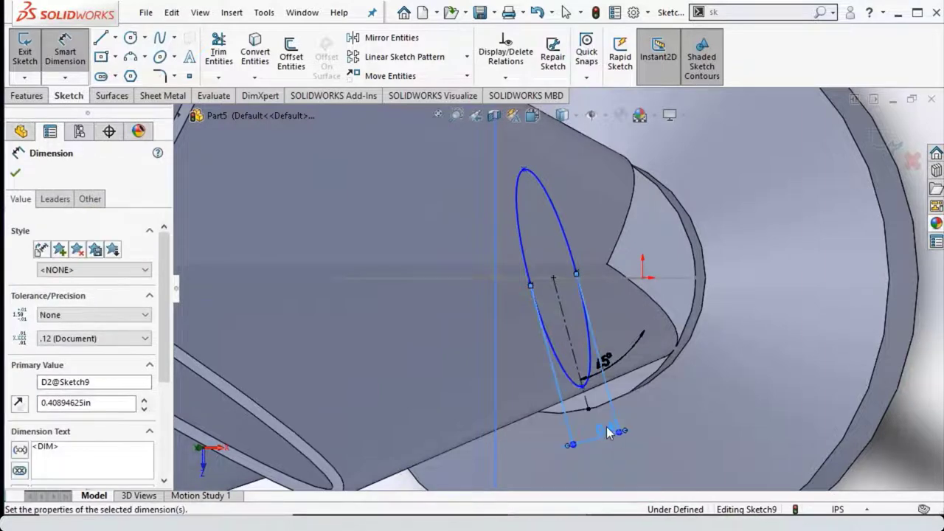
Step: Dimension the ellipse length between its end points to 2.1 in
{"action": "mouse_move", "coordinate": [522, 259]}
{"action": "middle_mouse_down"}
{"action": "mouse_move", "coordinate": [548, 270]}
{"action": "mouse_move", "coordinate": [568, 298]}
{"action": "middle_mouse_up"}
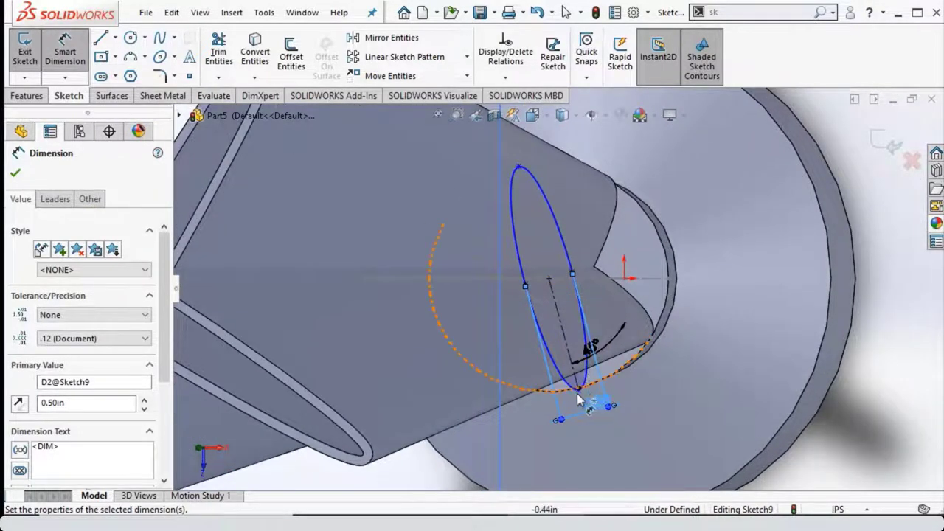
{"action": "scroll", "coordinate": [579, 399], "scroll_direction": "down", "scroll_amount": 2}
{"action": "scroll", "coordinate": [575, 403], "scroll_direction": "down", "scroll_amount": 2}
{"action": "scroll", "coordinate": [511, 441], "scroll_direction": "down", "scroll_amount": 2}
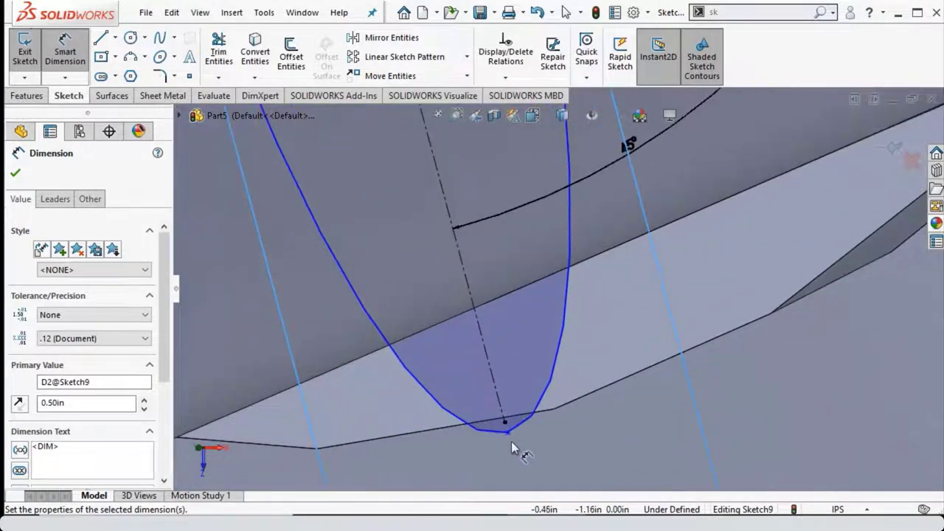
{"action": "left_click", "coordinate": [507, 434]}
{"action": "scroll", "coordinate": [464, 157], "scroll_direction": "up", "scroll_amount": 2}
{"action": "scroll", "coordinate": [481, 165], "scroll_direction": "up", "scroll_amount": 3}
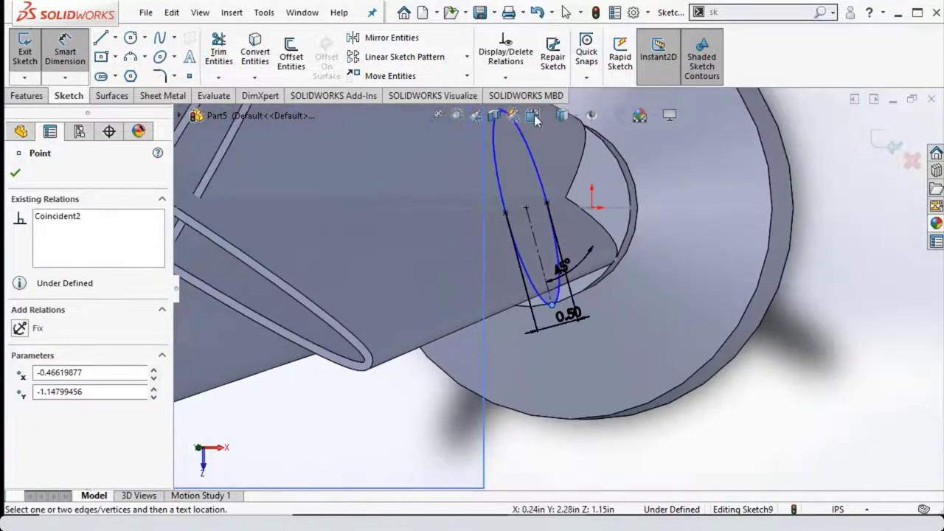
{"action": "scroll", "coordinate": [535, 164], "scroll_direction": "up", "scroll_amount": 2}
{"action": "scroll", "coordinate": [535, 163], "scroll_direction": "down", "scroll_amount": 3}
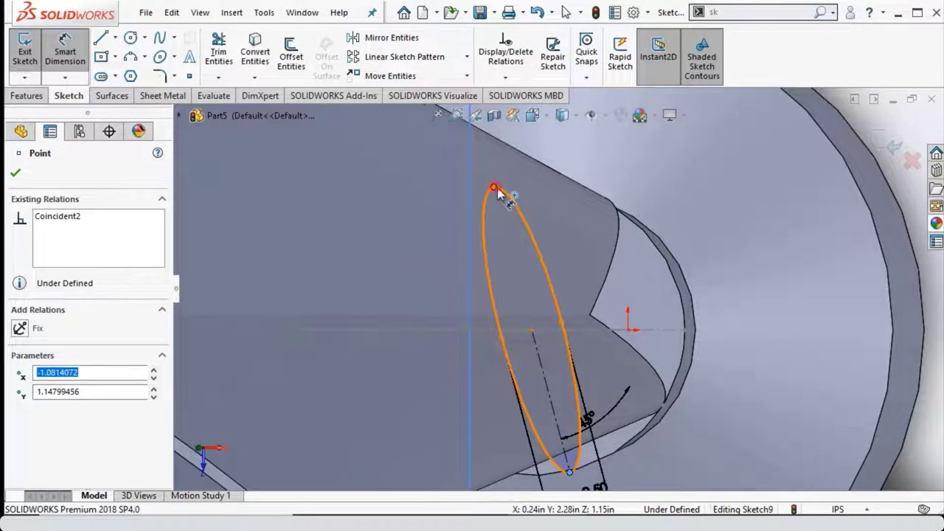
{"action": "left_click", "coordinate": [498, 194]}
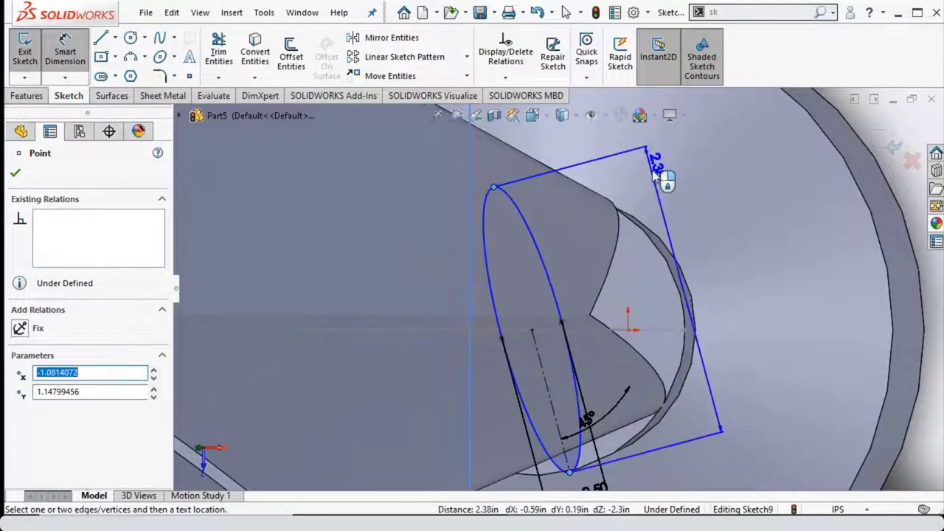
{"action": "left_click", "coordinate": [659, 169]}
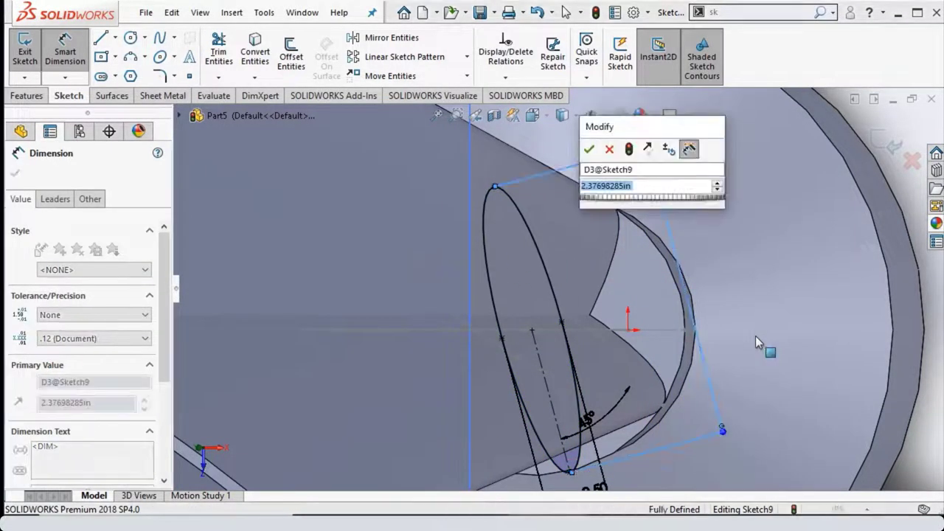
{"action": "type", "text": "2."}
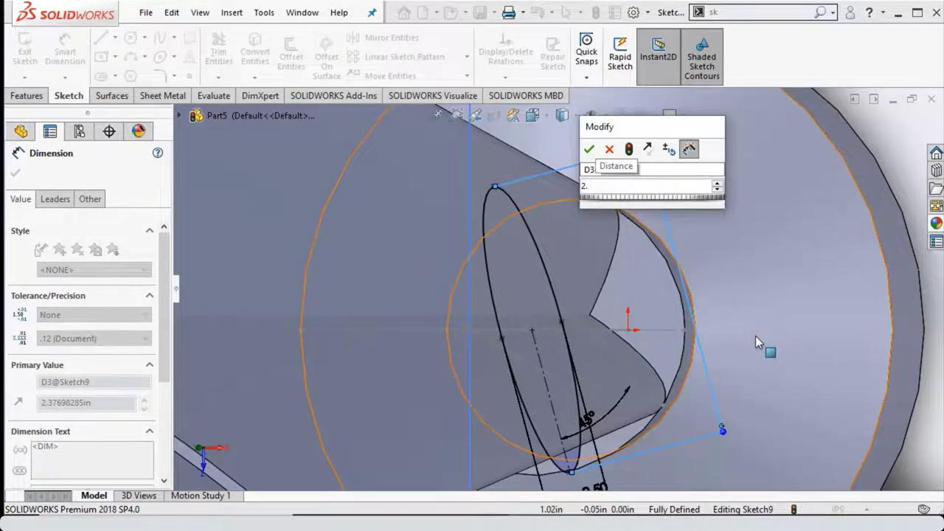
{"action": "type", "text": "1"}
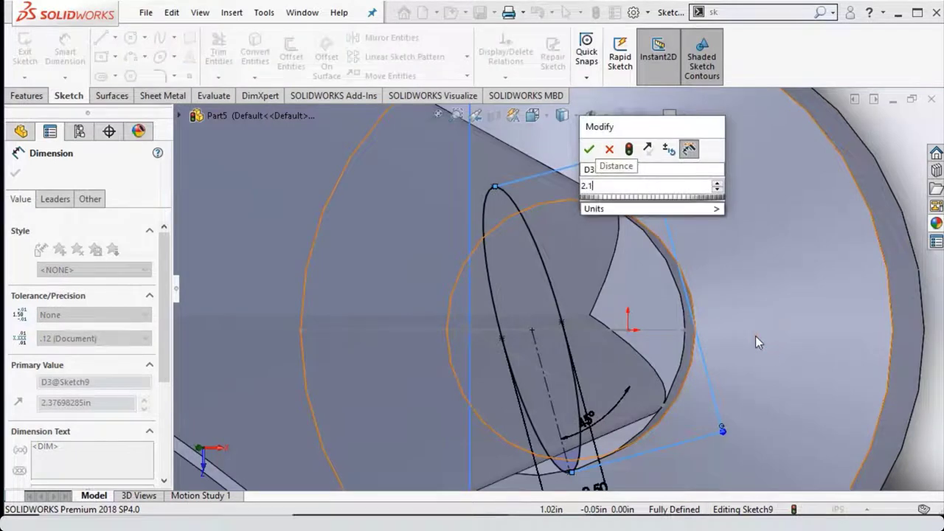
{"action": "key", "text": "Return"}
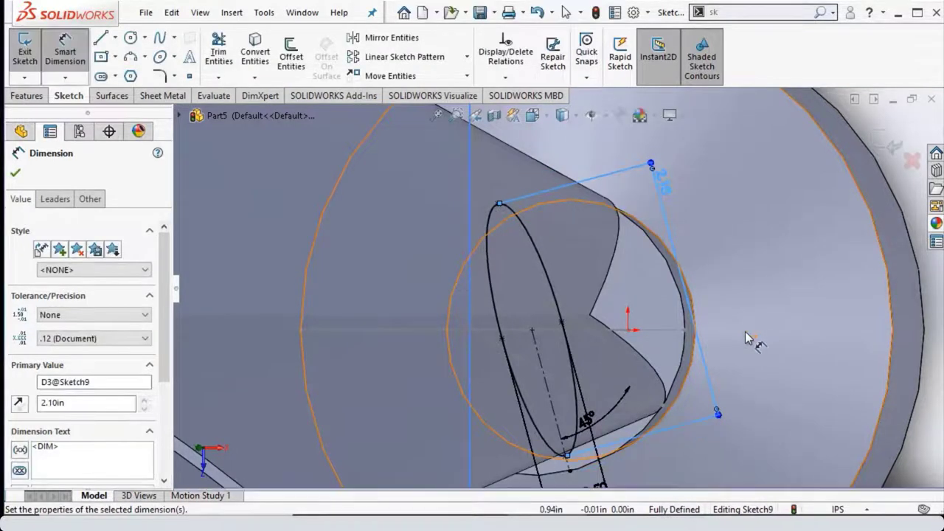
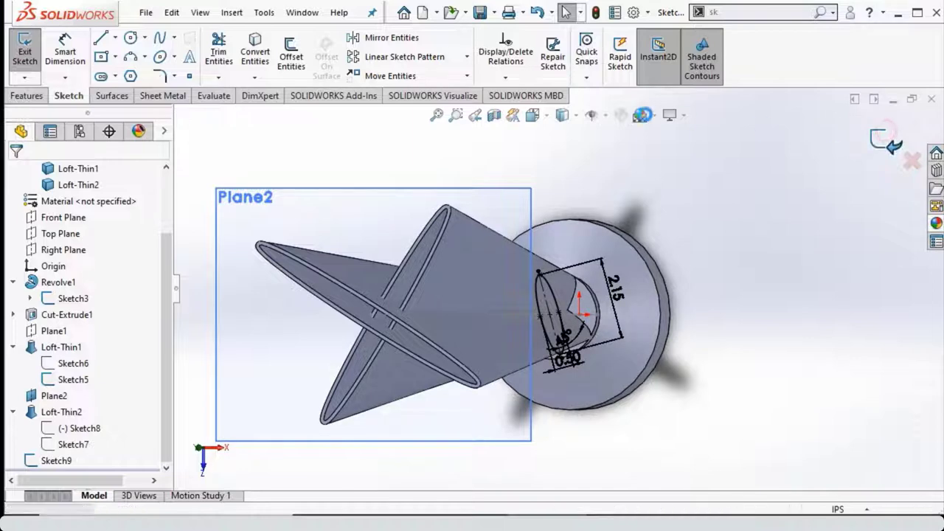
Step: Close Sketch9 and start a new plane from Reference Geometry > Plane
{"action": "left_click", "coordinate": [883, 140]}
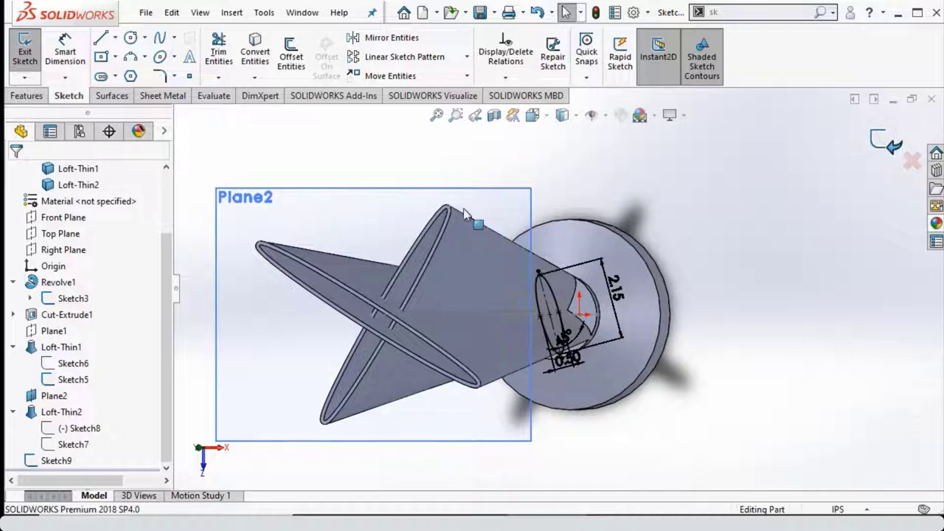
{"action": "left_click", "coordinate": [26, 97]}
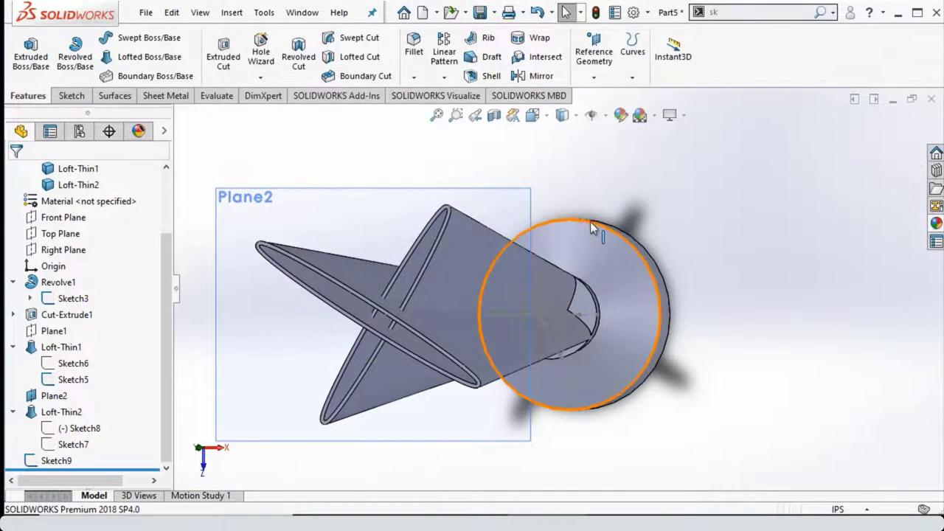
{"action": "middle_click_drag", "start_coordinate": [554, 224], "coordinate": [596, 84]}
{"action": "left_click", "coordinate": [594, 55]}
{"action": "left_click", "coordinate": [604, 98]}
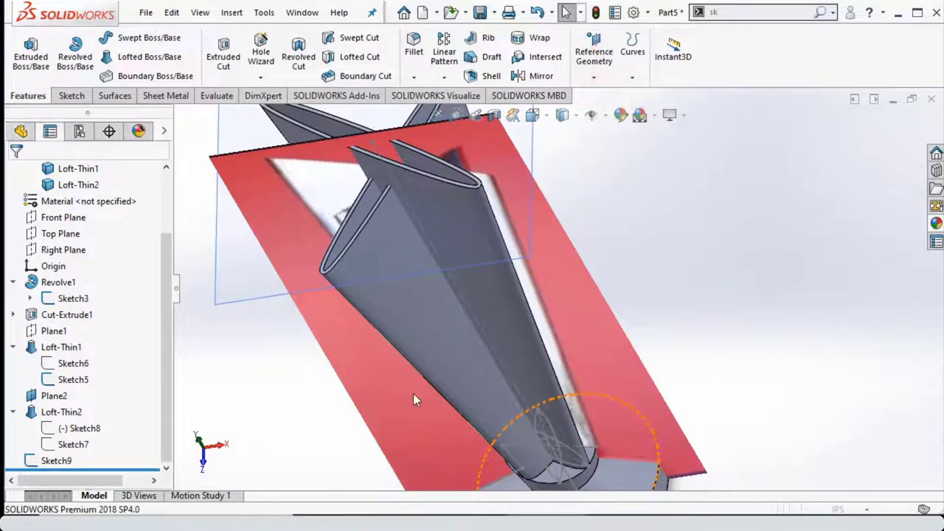
{"action": "mouse_move", "coordinate": [412, 393]}
{"action": "middle_mouse_down"}
{"action": "mouse_move", "coordinate": [434, 338]}
{"action": "mouse_move", "coordinate": [410, 293]}
{"action": "middle_mouse_up"}
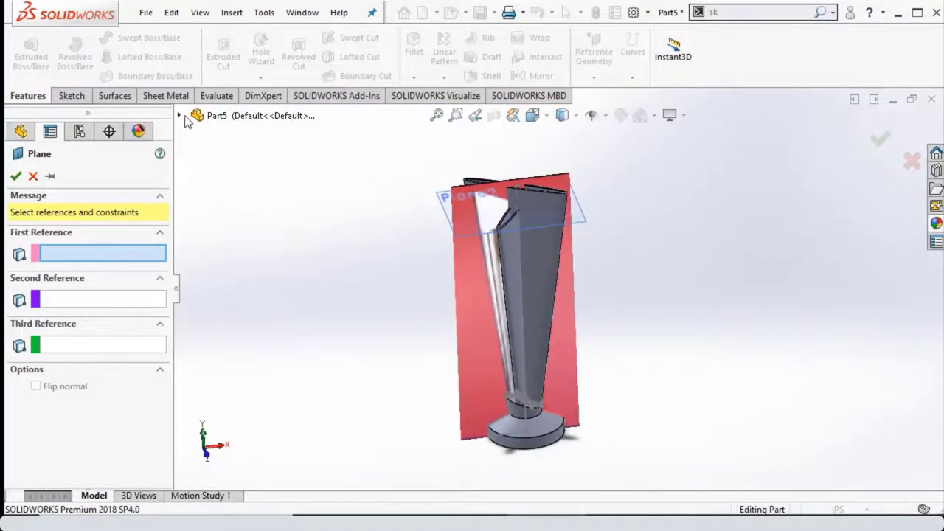
Step: Create Plane3 parallel to Top Plane at a 13 in offset
{"action": "key", "text": "c"}
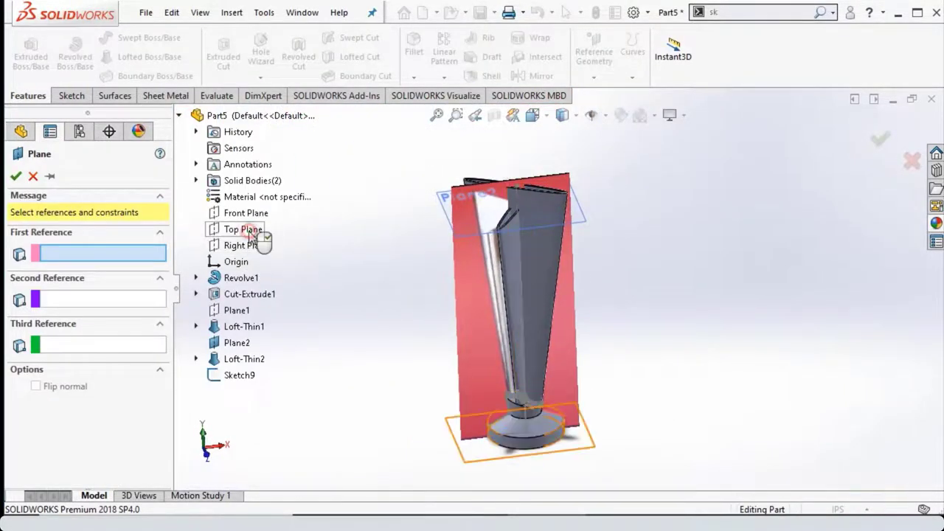
{"action": "left_click", "coordinate": [250, 231]}
{"action": "type", "text": "13"}
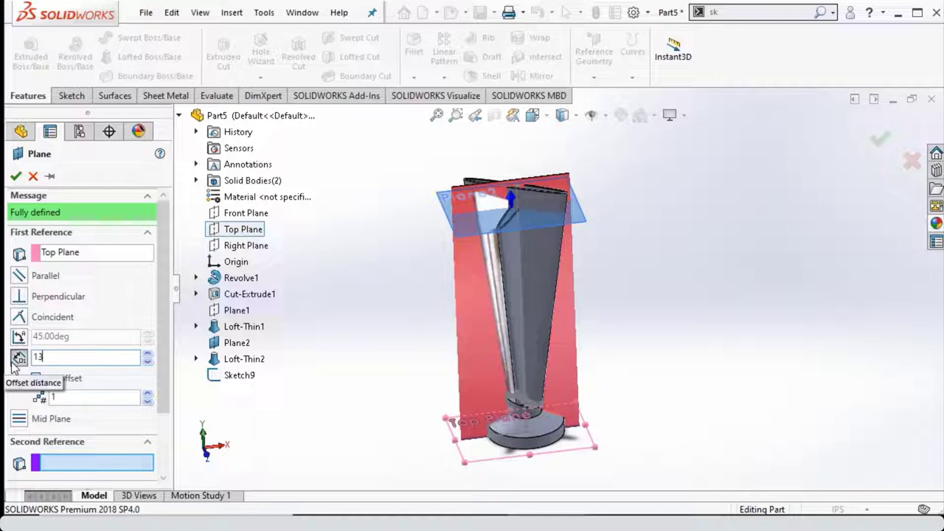
{"action": "key", "text": "Return"}
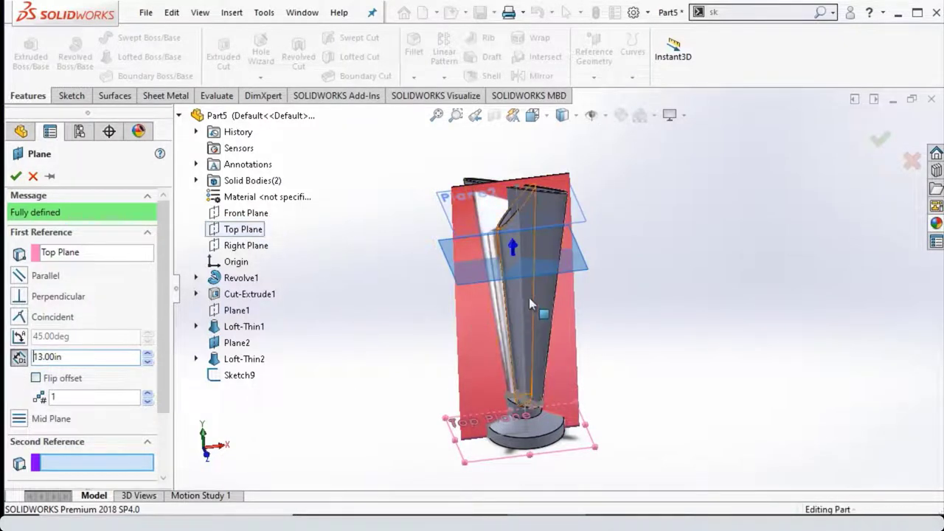
{"action": "mouse_move", "coordinate": [529, 298]}
{"action": "middle_mouse_down"}
{"action": "mouse_move", "coordinate": [567, 289]}
{"action": "mouse_move", "coordinate": [503, 265]}
{"action": "middle_mouse_up"}
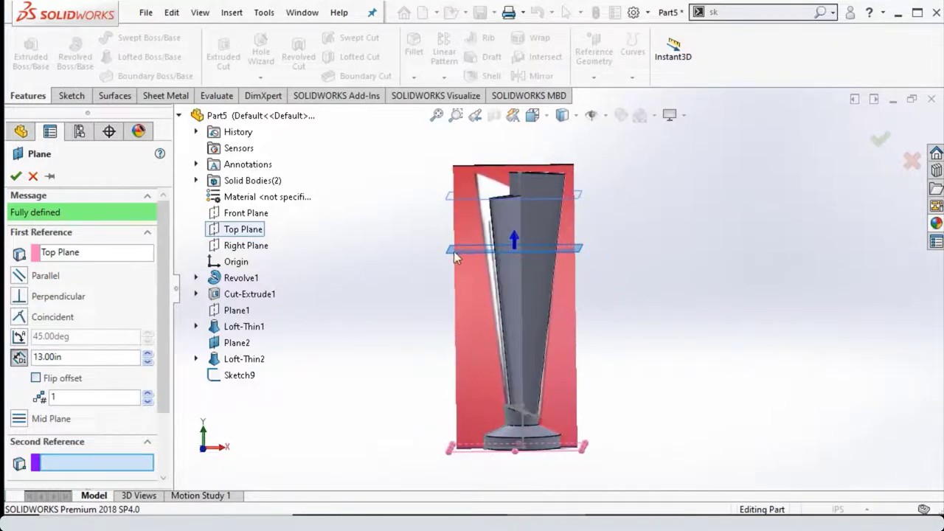
{"action": "left_click", "coordinate": [17, 176]}
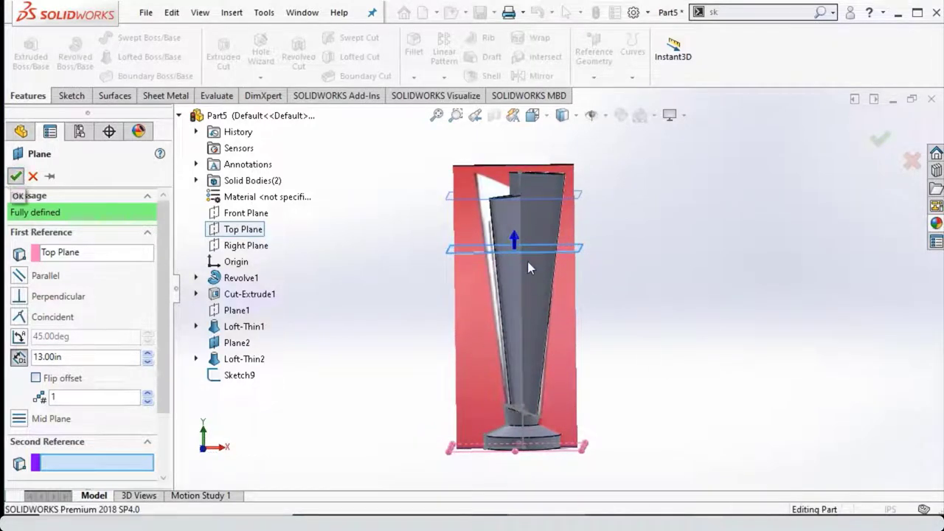
{"action": "middle_click_drag", "start_coordinate": [469, 262], "coordinate": [450, 281]}
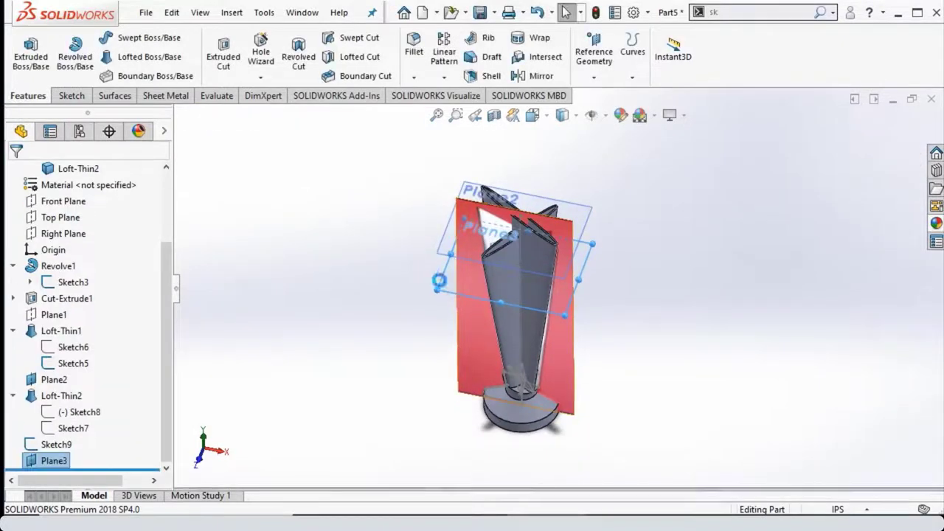
Step: Start a new sketch on Plane3 and view it Normal To
{"action": "right_click", "coordinate": [452, 284]}
{"action": "left_click", "coordinate": [479, 255]}
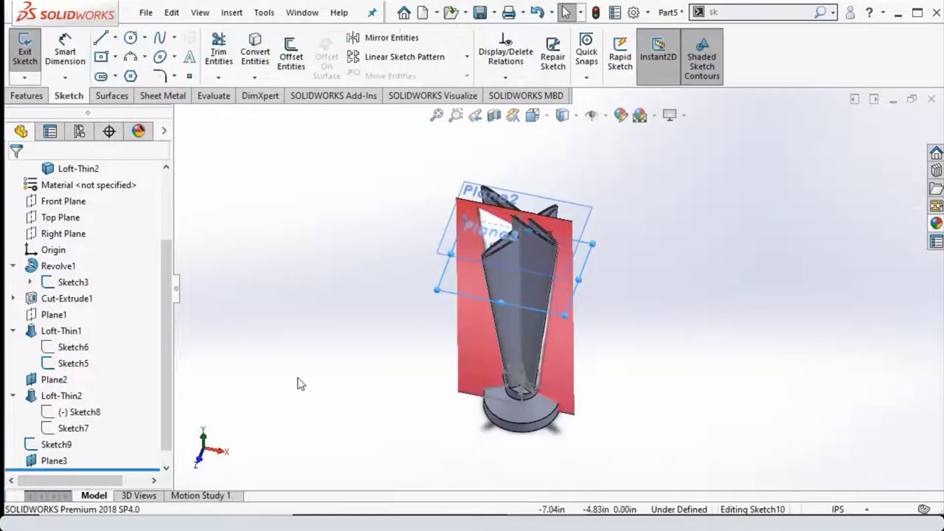
{"action": "right_click", "coordinate": [55, 462]}
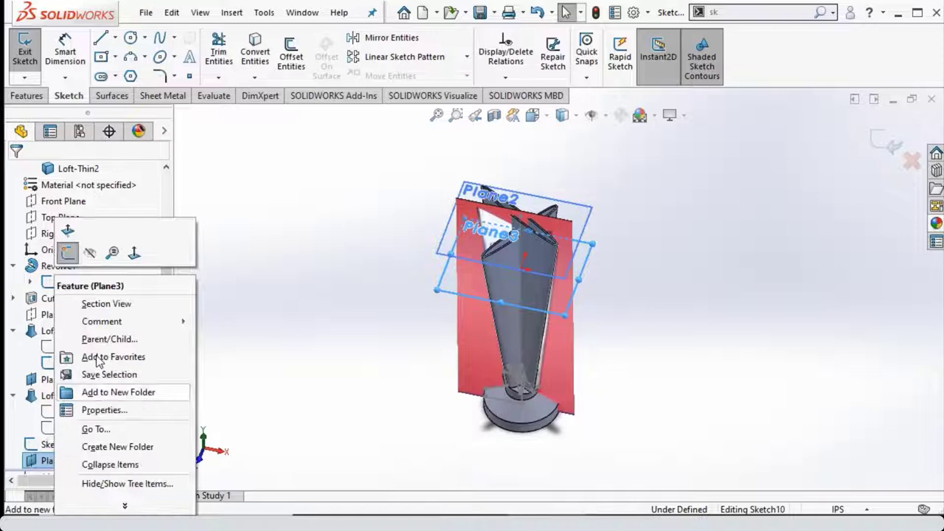
{"action": "left_click", "coordinate": [135, 252]}
{"action": "left_click", "coordinate": [252, 236]}
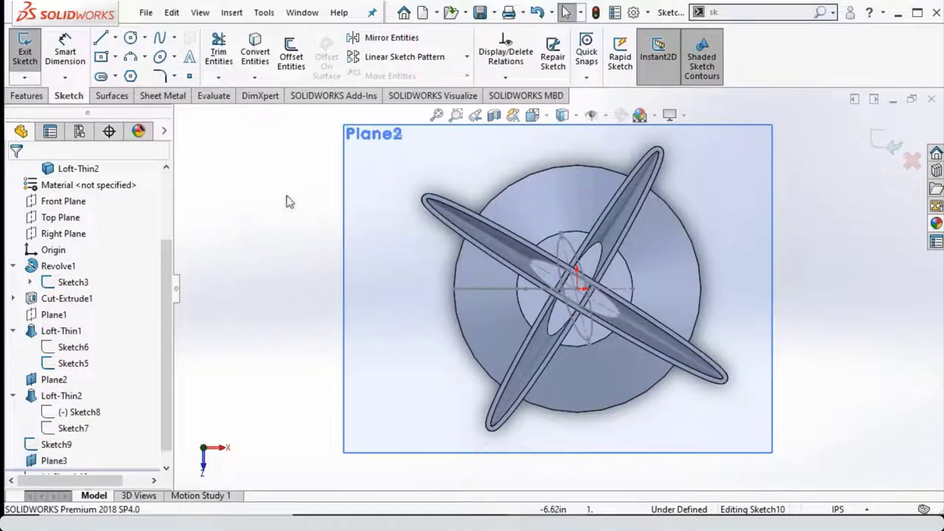
Step: Draw a centred ellipse at the origin, 0.50 wide
{"action": "left_click", "coordinate": [159, 59]}
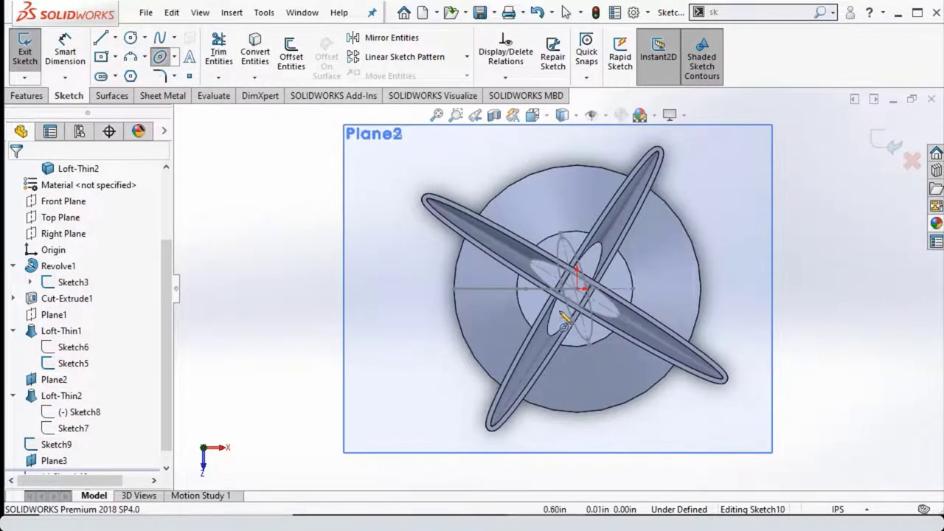
{"action": "scroll", "coordinate": [579, 361], "scroll_direction": "down", "scroll_amount": 3}
{"action": "scroll", "coordinate": [594, 166], "scroll_direction": "down", "scroll_amount": 2}
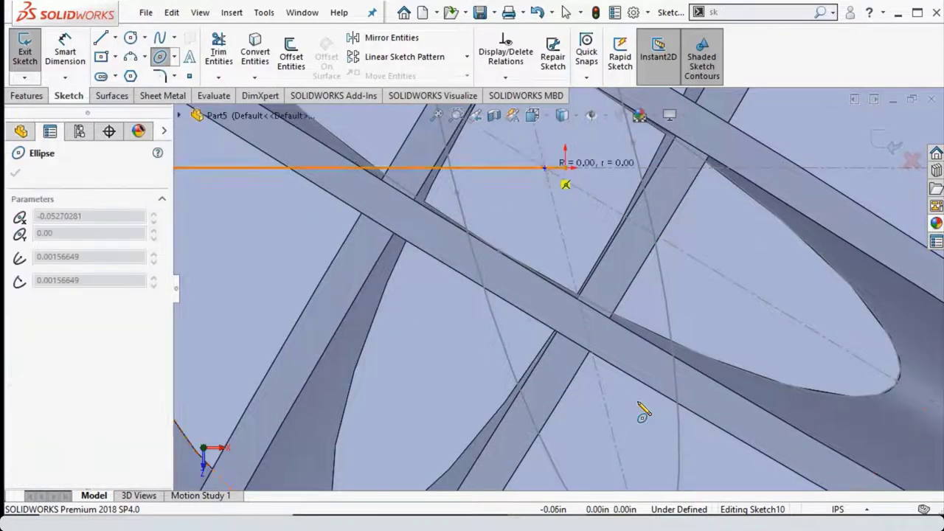
{"action": "scroll", "coordinate": [642, 412], "scroll_direction": "up", "scroll_amount": 4}
{"action": "scroll", "coordinate": [559, 332], "scroll_direction": "down", "scroll_amount": 2}
{"action": "scroll", "coordinate": [628, 393], "scroll_direction": "down", "scroll_amount": 1}
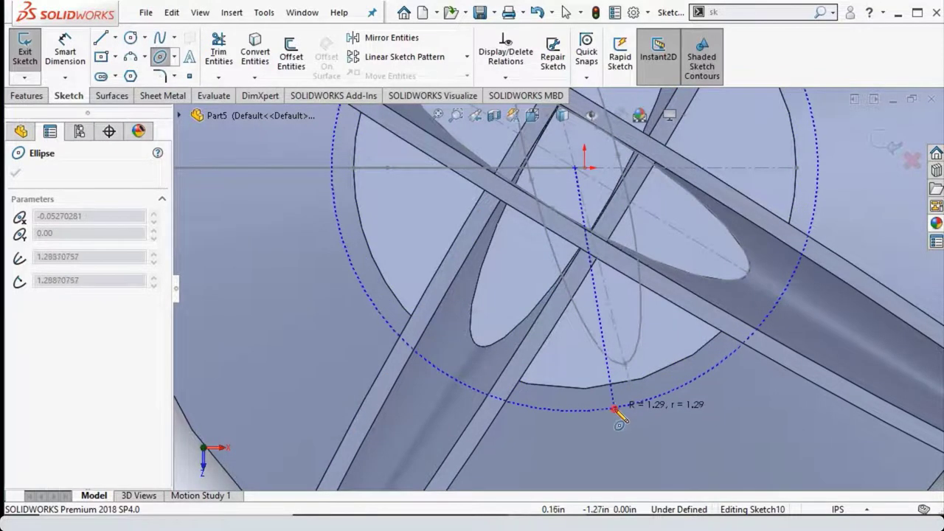
{"action": "left_click", "coordinate": [627, 404]}
{"action": "left_click", "coordinate": [613, 420]}
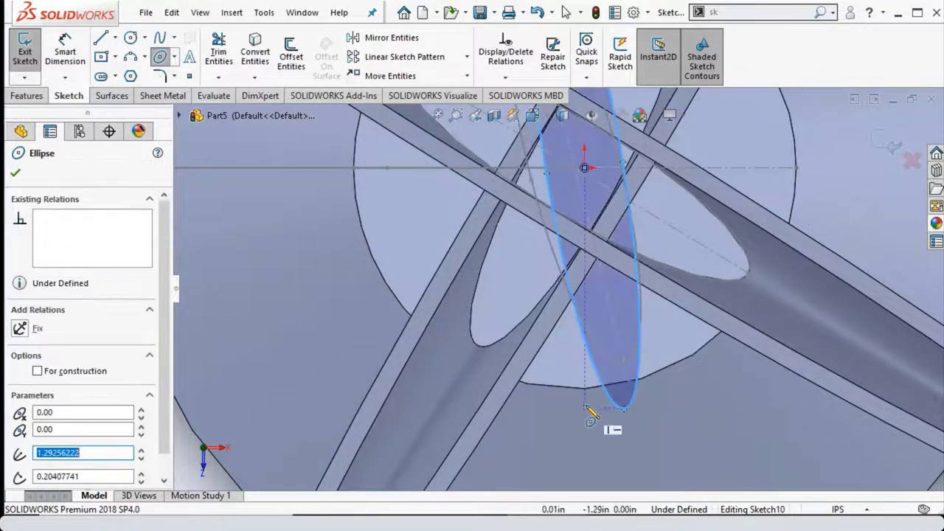
{"action": "key", "text": "Escape"}
{"action": "key", "text": "f"}
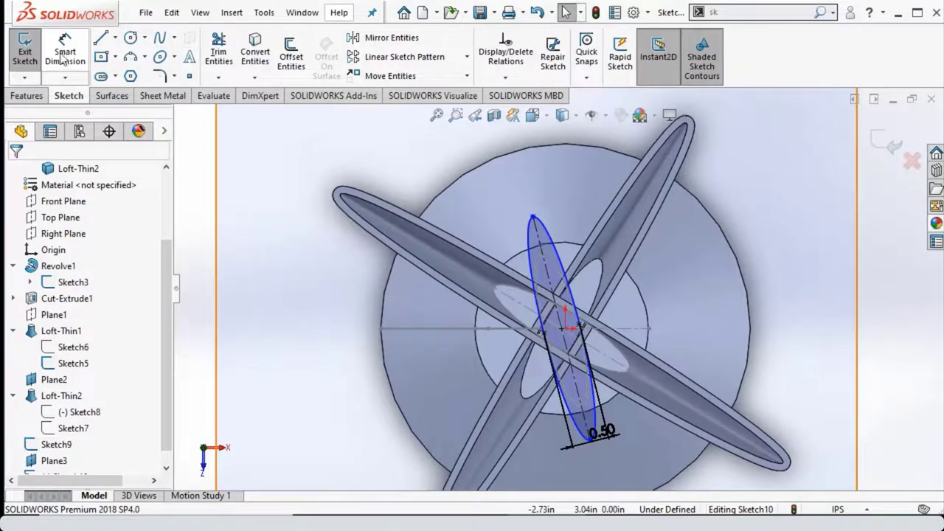
Step: Dimension the ellipse's length to 3.5 in
{"action": "left_click", "coordinate": [64, 57]}
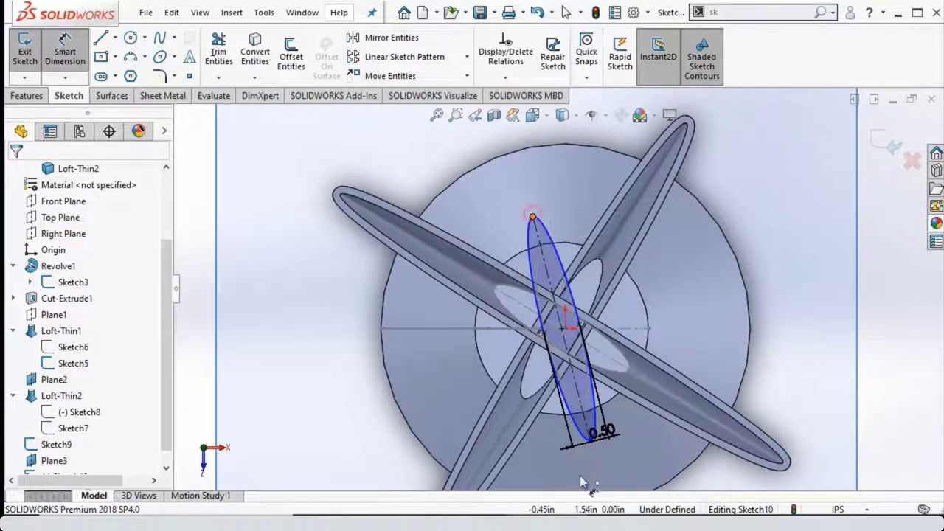
{"action": "left_click", "coordinate": [590, 435]}
{"action": "left_click", "coordinate": [534, 217]}
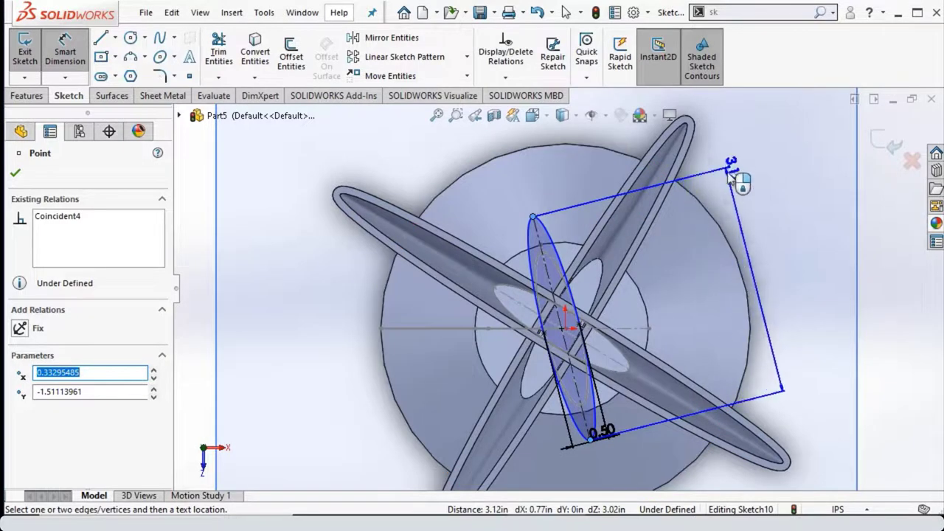
{"action": "left_click", "coordinate": [761, 203]}
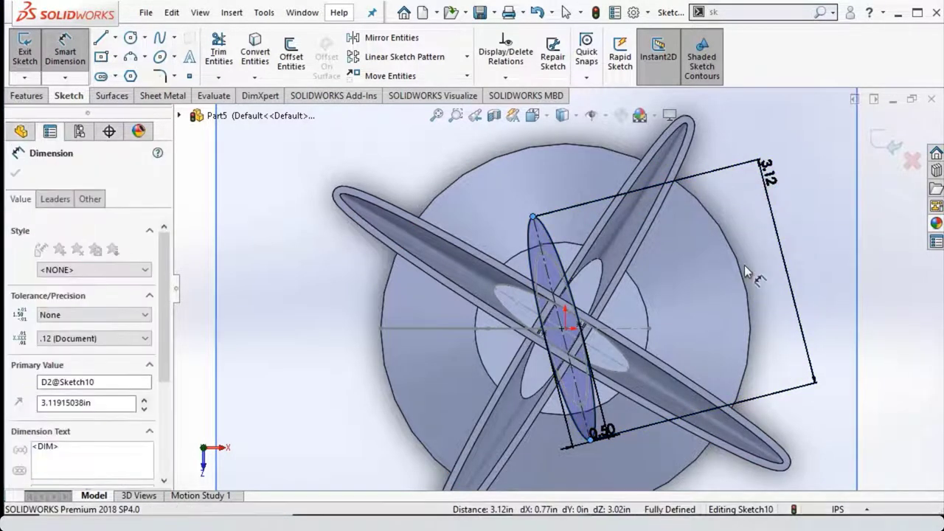
{"action": "type", "text": "3."}
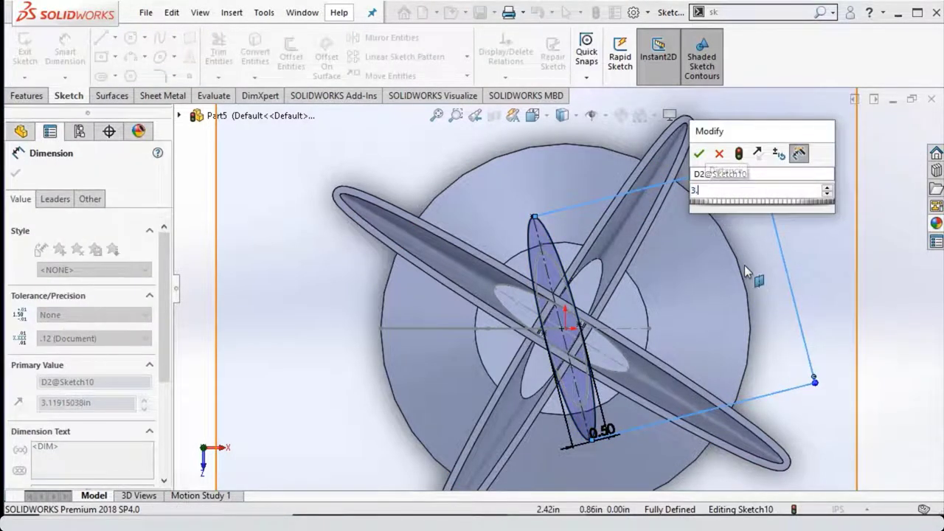
{"action": "type", "text": "5"}
{"action": "key", "text": "Return"}
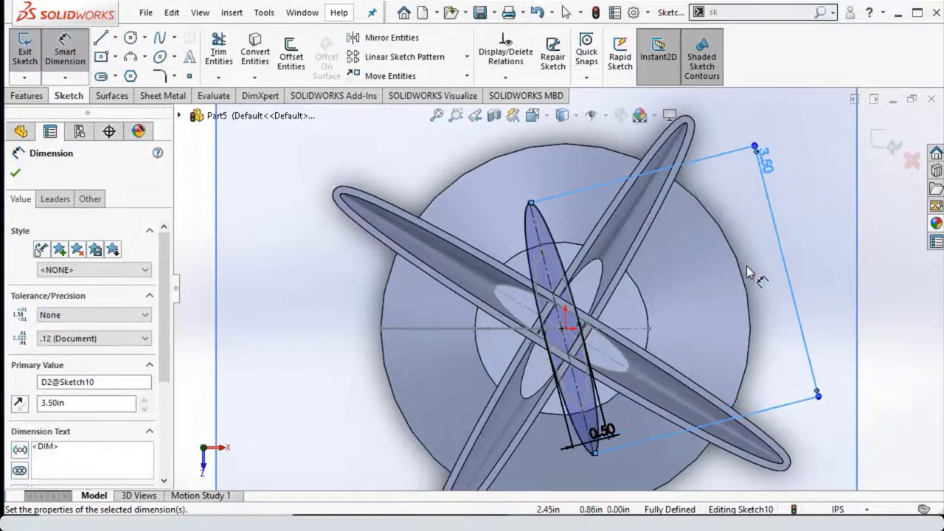
{"action": "left_click", "coordinate": [15, 174]}
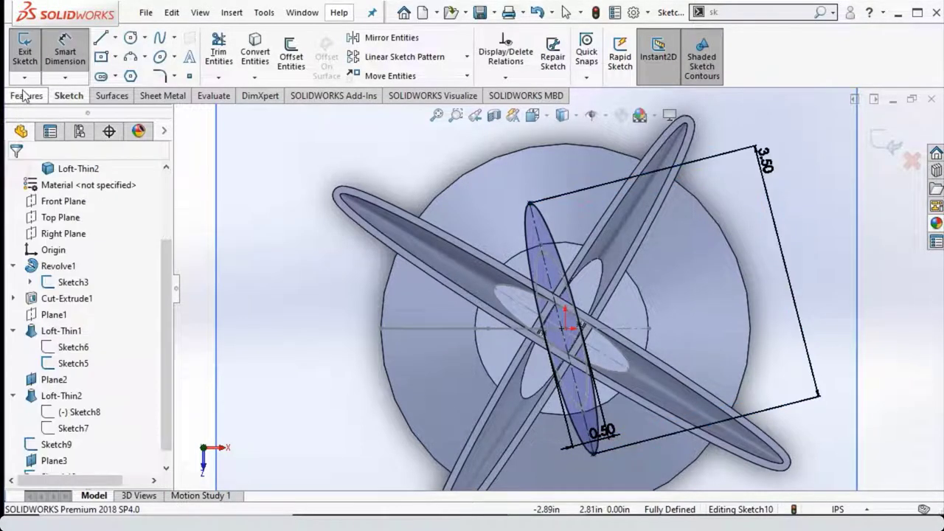
{"action": "left_click", "coordinate": [26, 95]}
{"action": "scroll", "coordinate": [528, 300], "scroll_direction": "up", "scroll_amount": 3}
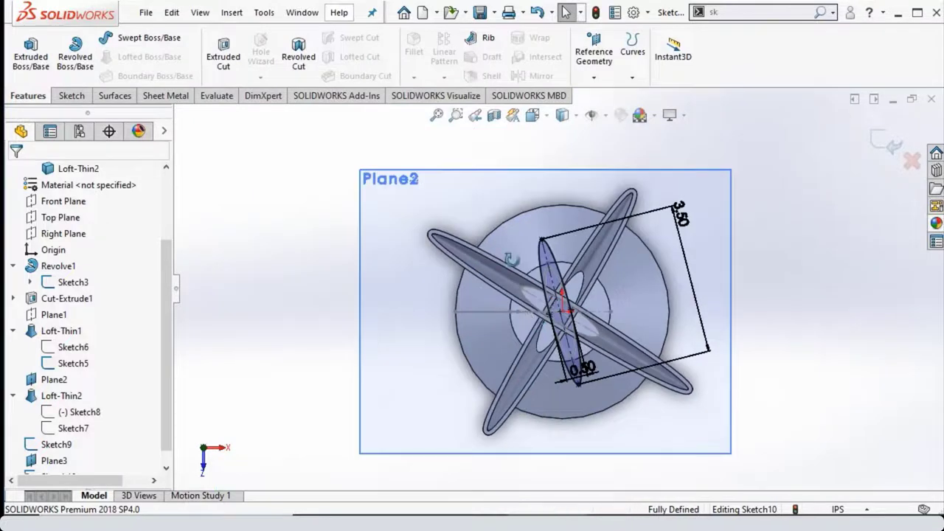
Step: Use the Sketch10 and Sketch9 ellipses as loft profiles and align their connectors
{"action": "mouse_move", "coordinate": [527, 300]}
{"action": "middle_mouse_down"}
{"action": "mouse_move", "coordinate": [561, 294]}
{"action": "mouse_move", "coordinate": [660, 239]}
{"action": "middle_mouse_up"}
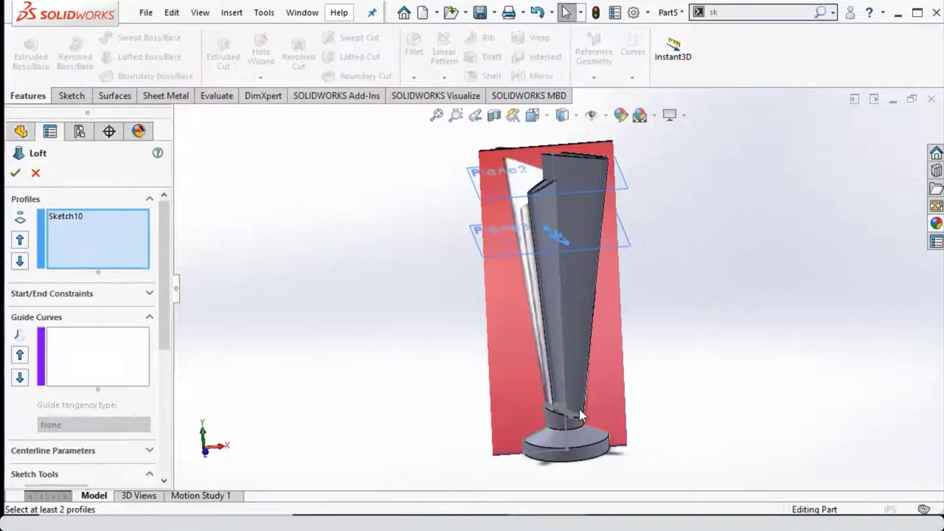
{"action": "scroll", "coordinate": [579, 409], "scroll_direction": "down", "scroll_amount": 5}
{"action": "scroll", "coordinate": [545, 369], "scroll_direction": "down", "scroll_amount": 2}
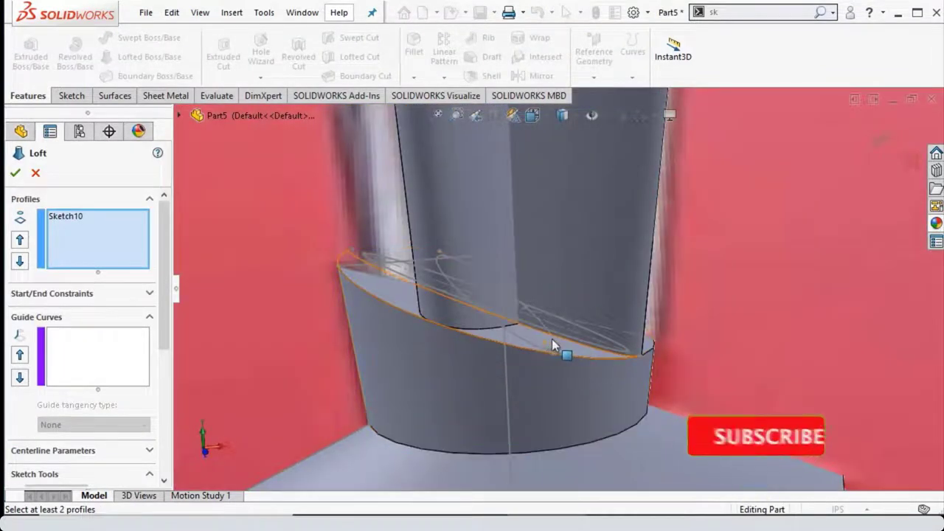
{"action": "left_click", "coordinate": [555, 343]}
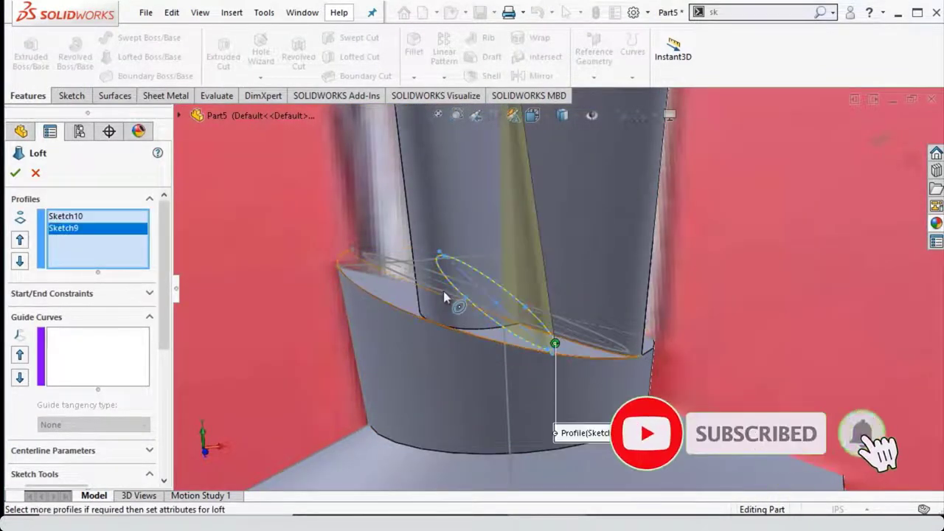
{"action": "scroll", "coordinate": [486, 234], "scroll_direction": "up", "scroll_amount": 5}
{"action": "scroll", "coordinate": [498, 166], "scroll_direction": "down", "scroll_amount": 3}
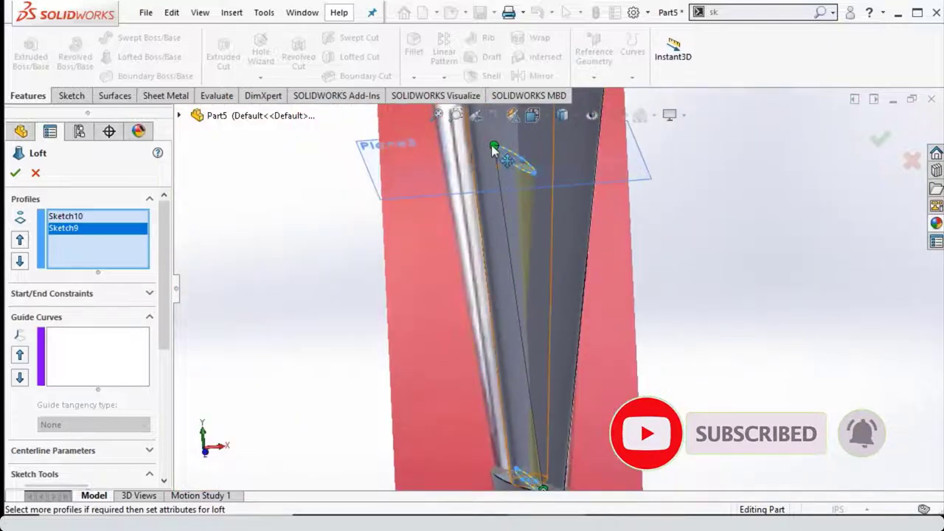
{"action": "left_click_drag", "start_coordinate": [494, 146], "coordinate": [535, 172]}
{"action": "scroll", "coordinate": [543, 443], "scroll_direction": "down", "scroll_amount": 2}
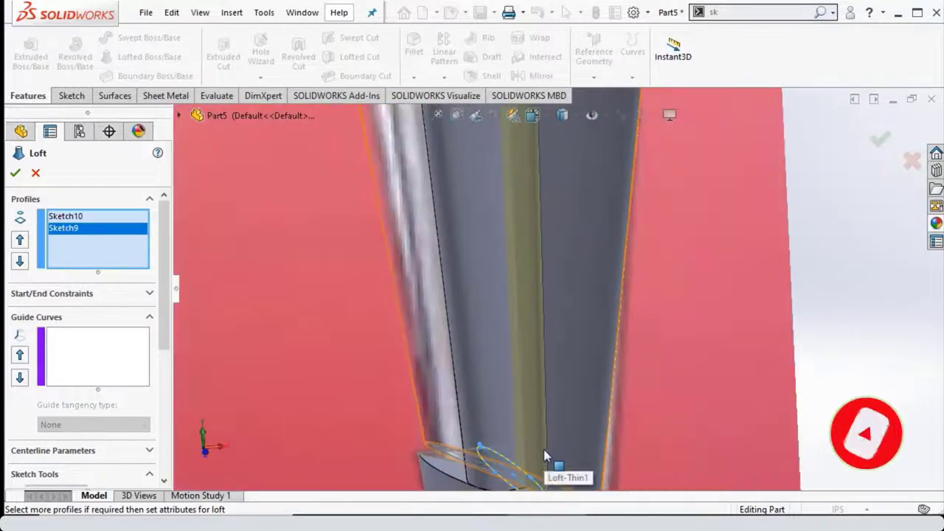
{"action": "scroll", "coordinate": [544, 449], "scroll_direction": "down", "scroll_amount": 2}
{"action": "scroll", "coordinate": [549, 427], "scroll_direction": "down", "scroll_amount": 2}
{"action": "scroll", "coordinate": [531, 383], "scroll_direction": "down", "scroll_amount": 2}
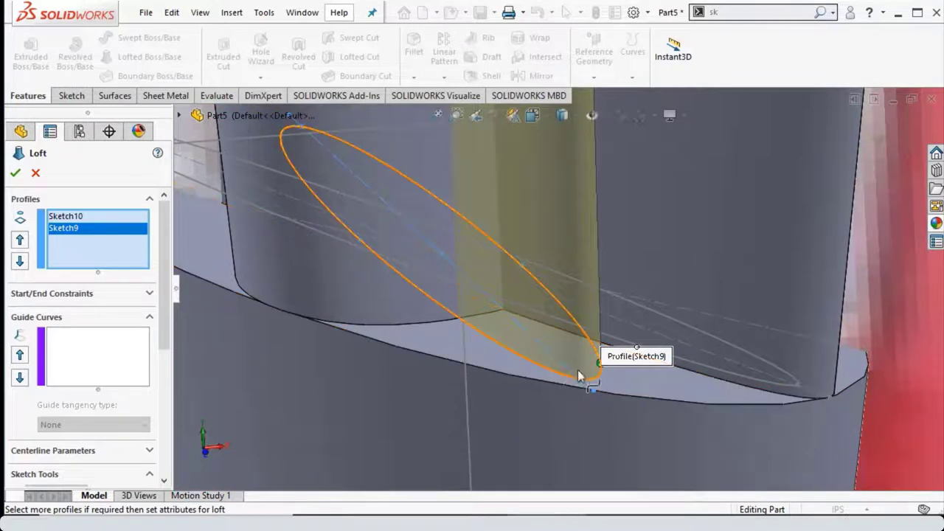
{"action": "scroll", "coordinate": [597, 365], "scroll_direction": "down", "scroll_amount": 2}
{"action": "left_click_drag", "start_coordinate": [598, 340], "coordinate": [579, 384]}
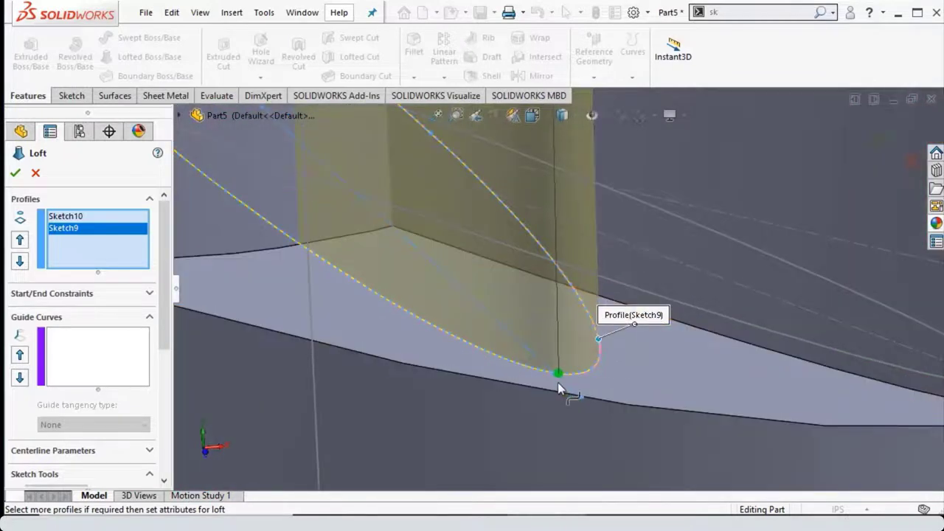
Step: Make the loft thin-walled with Merge result off, creating Loft-Thin3
{"action": "mouse_move", "coordinate": [563, 360]}
{"action": "middle_mouse_down"}
{"action": "mouse_move", "coordinate": [532, 409]}
{"action": "mouse_move", "coordinate": [480, 266]}
{"action": "mouse_move", "coordinate": [533, 233]}
{"action": "mouse_move", "coordinate": [543, 182]}
{"action": "middle_mouse_up"}
{"action": "scroll", "coordinate": [526, 212], "scroll_direction": "down", "scroll_amount": 2}
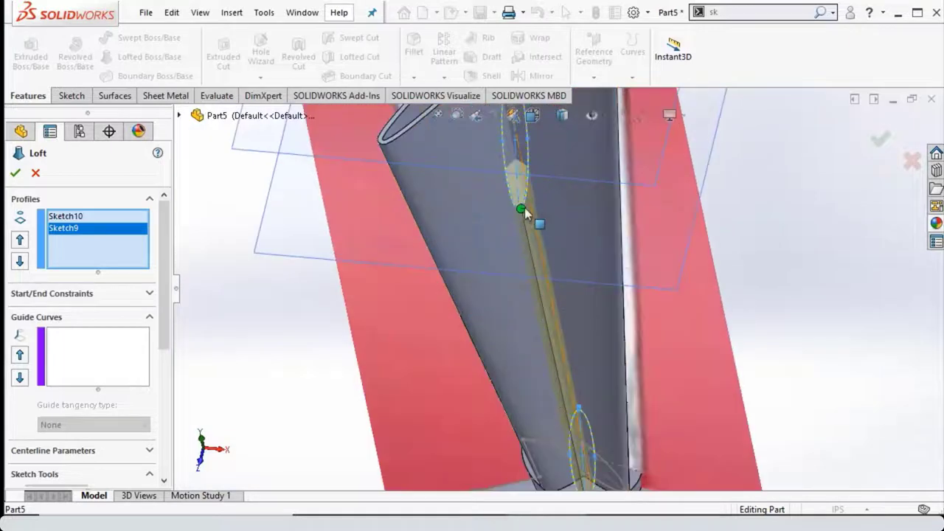
{"action": "scroll", "coordinate": [524, 212], "scroll_direction": "down", "scroll_amount": 3}
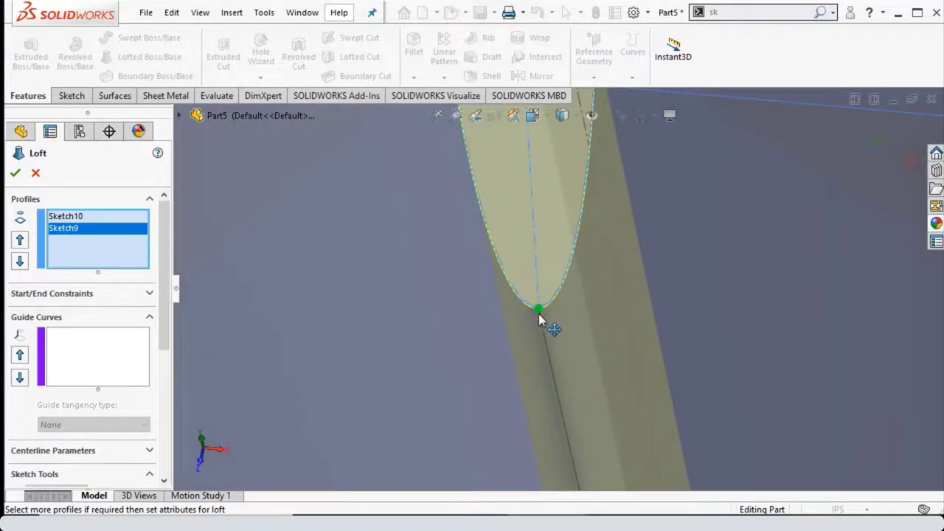
{"action": "scroll", "coordinate": [509, 317], "scroll_direction": "up", "scroll_amount": 3}
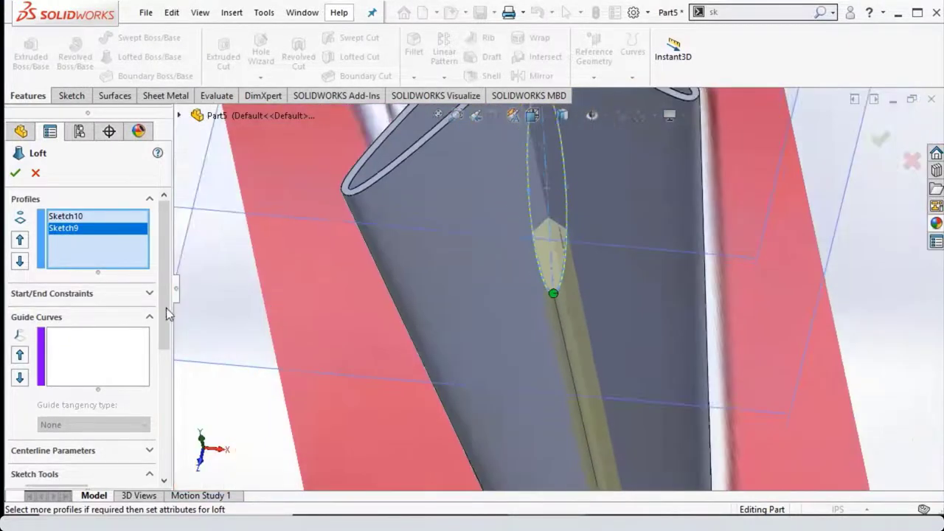
{"action": "left_click_drag", "start_coordinate": [167, 293], "coordinate": [120, 405]}
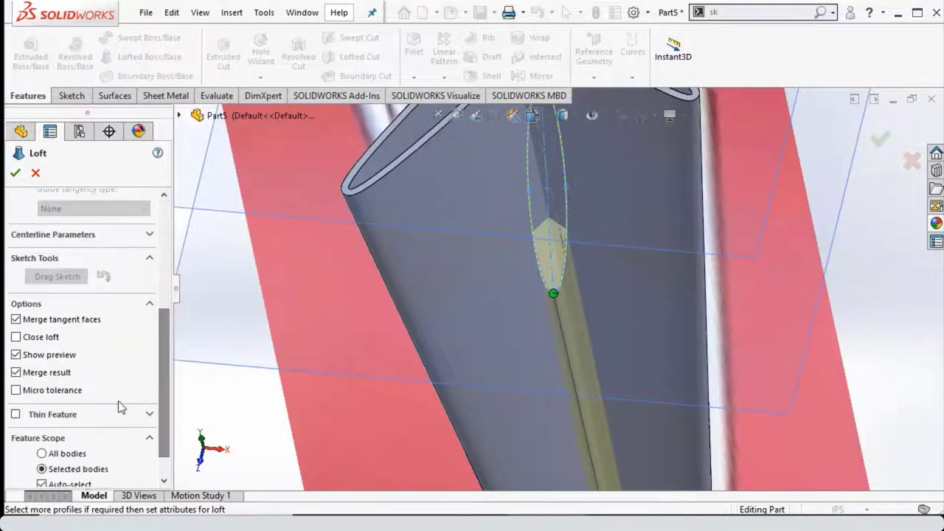
{"action": "left_click", "coordinate": [30, 375]}
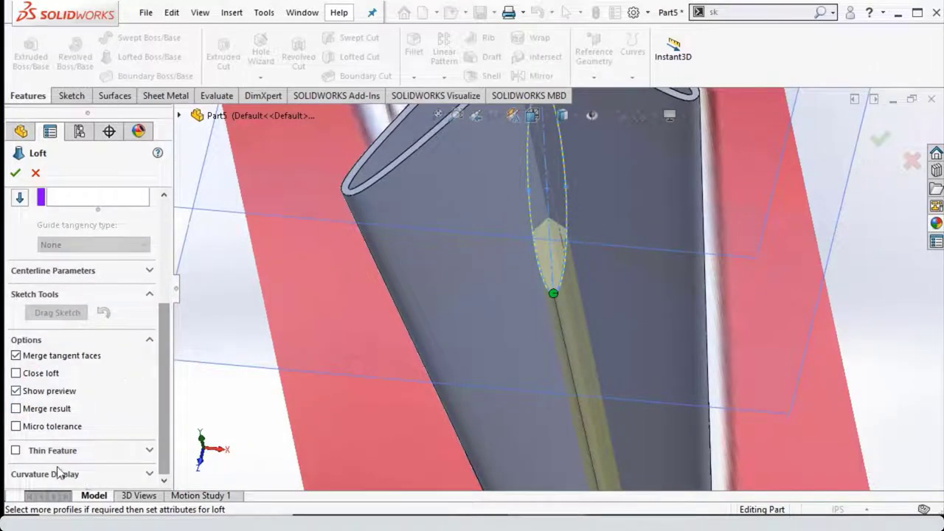
{"action": "left_click", "coordinate": [14, 451]}
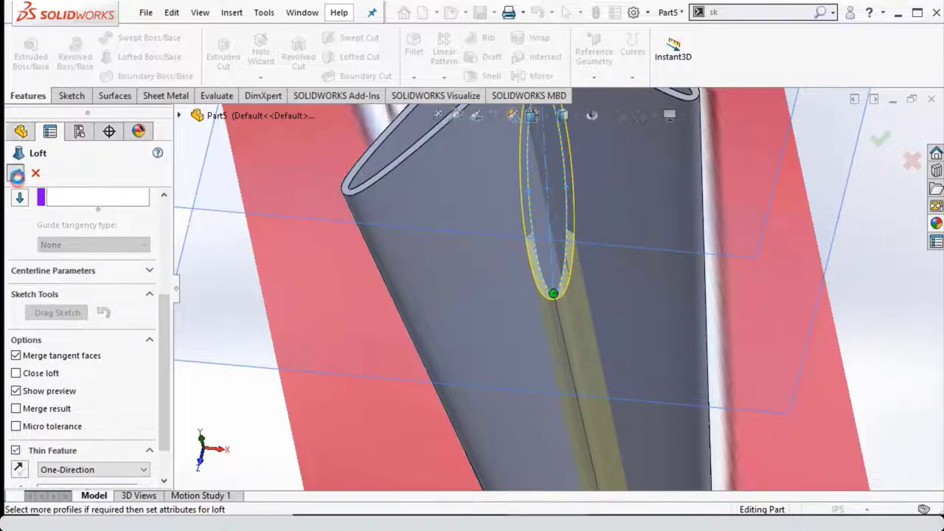
{"action": "left_click", "coordinate": [16, 174]}
{"action": "scroll", "coordinate": [551, 296], "scroll_direction": "up", "scroll_amount": 5}
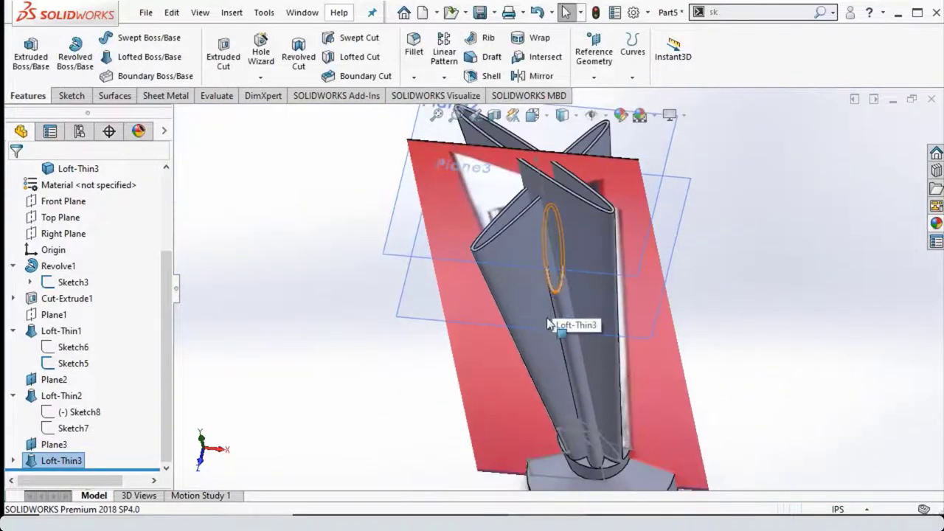
{"action": "mouse_move", "coordinate": [550, 324]}
{"action": "middle_mouse_down"}
{"action": "mouse_move", "coordinate": [525, 400]}
{"action": "mouse_move", "coordinate": [533, 487]}
{"action": "mouse_move", "coordinate": [544, 480]}
{"action": "mouse_move", "coordinate": [531, 204]}
{"action": "mouse_move", "coordinate": [568, 219]}
{"action": "mouse_move", "coordinate": [628, 211]}
{"action": "middle_mouse_up"}
{"action": "scroll", "coordinate": [614, 232], "scroll_direction": "up", "scroll_amount": 5}
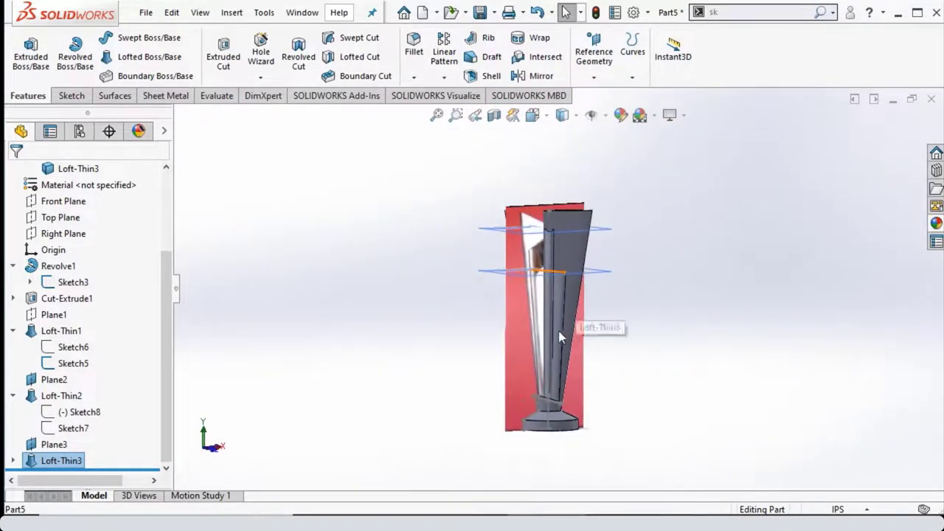
{"action": "mouse_move", "coordinate": [558, 337]}
{"action": "middle_mouse_down"}
{"action": "mouse_move", "coordinate": [485, 322]}
{"action": "mouse_move", "coordinate": [527, 327]}
{"action": "mouse_move", "coordinate": [546, 249]}
{"action": "mouse_move", "coordinate": [504, 242]}
{"action": "mouse_move", "coordinate": [578, 188]}
{"action": "mouse_move", "coordinate": [487, 219]}
{"action": "middle_mouse_up"}
{"action": "scroll", "coordinate": [527, 327], "scroll_direction": "down", "scroll_amount": 3}
{"action": "scroll", "coordinate": [504, 243], "scroll_direction": "up", "scroll_amount": 3}
Step: Start a new sketch on the Front Plane, viewed Normal To
{"action": "scroll", "coordinate": [514, 242], "scroll_direction": "down", "scroll_amount": 3}
{"action": "left_click", "coordinate": [366, 210]}
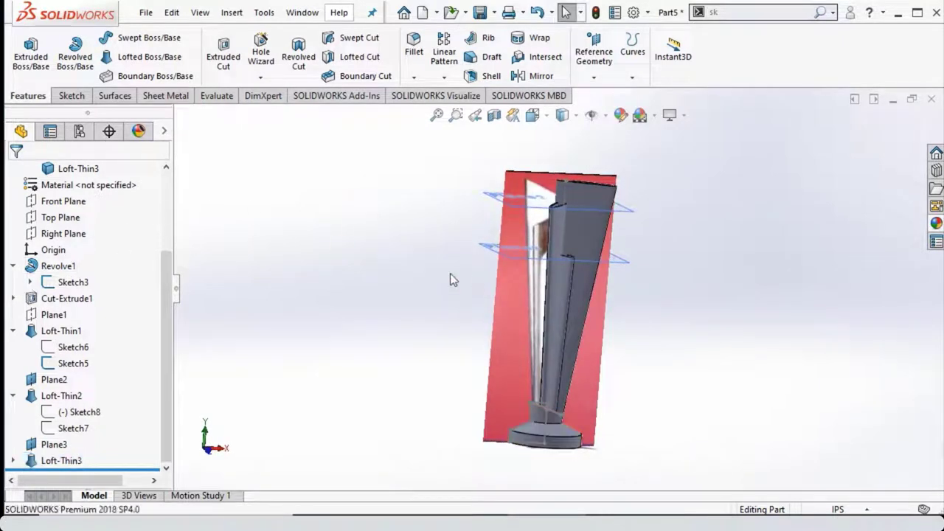
{"action": "right_click", "coordinate": [51, 207]}
{"action": "left_click", "coordinate": [131, 180]}
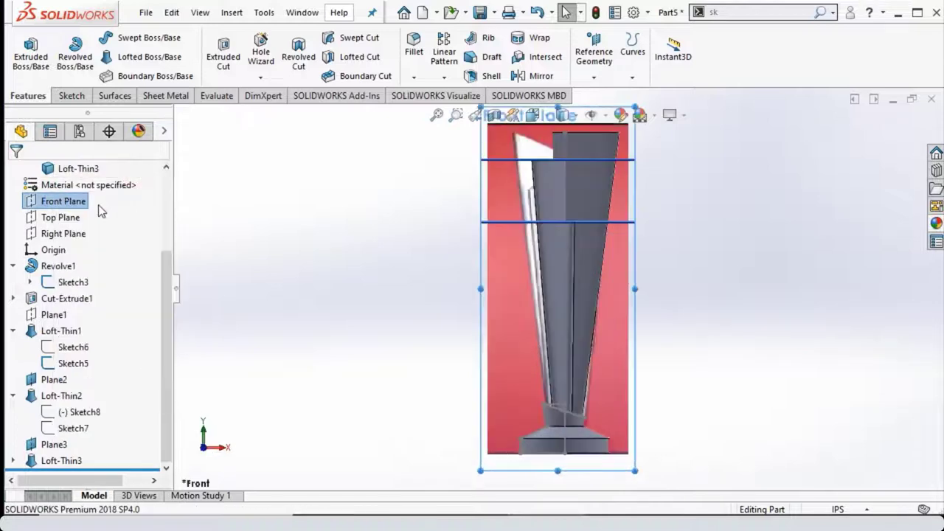
{"action": "right_click", "coordinate": [80, 205]}
{"action": "left_click", "coordinate": [93, 171]}
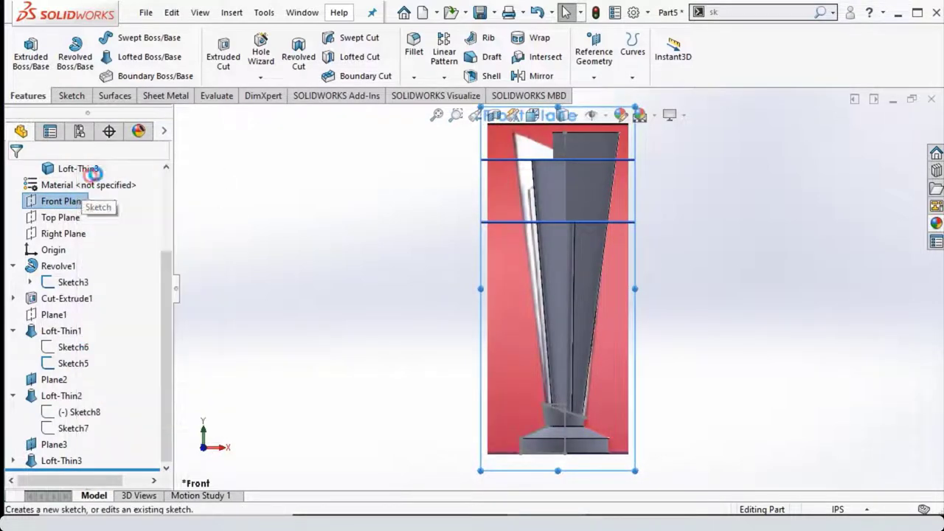
Step: Show Sketch3's profile in the view
{"action": "right_click", "coordinate": [63, 288]}
{"action": "left_click", "coordinate": [78, 262]}
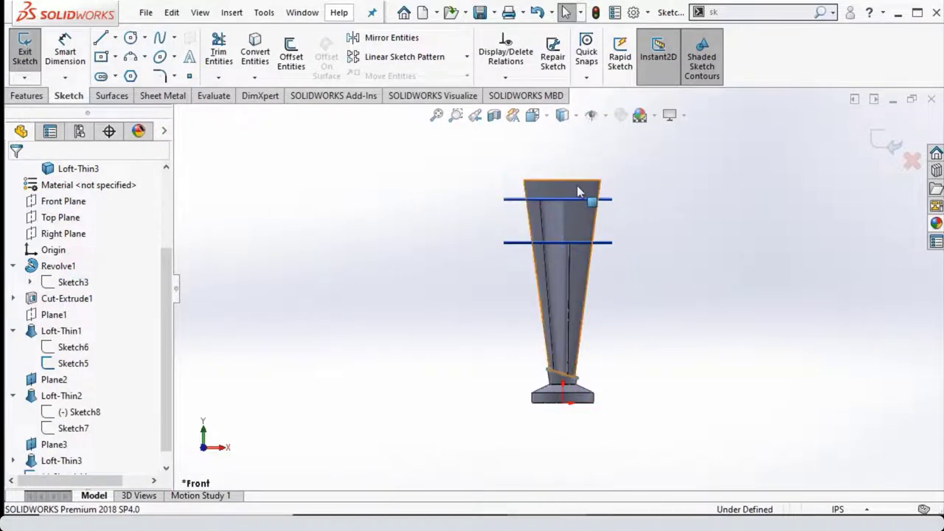
{"action": "scroll", "coordinate": [546, 233], "scroll_direction": "down", "scroll_amount": 2}
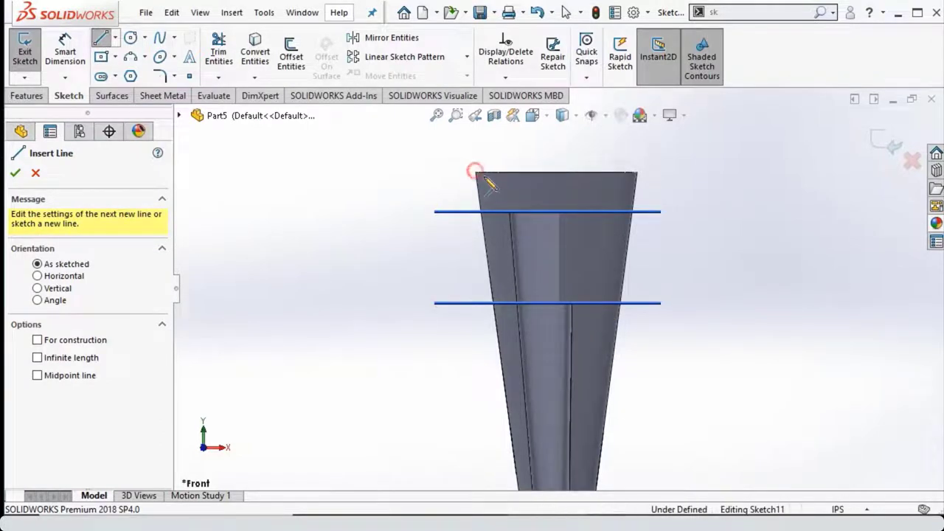
Step: Draw the slanted line, remove its endpoint's Coincident relation, and extend it past the right edge
{"action": "left_click_drag", "start_coordinate": [476, 172], "coordinate": [638, 173]}
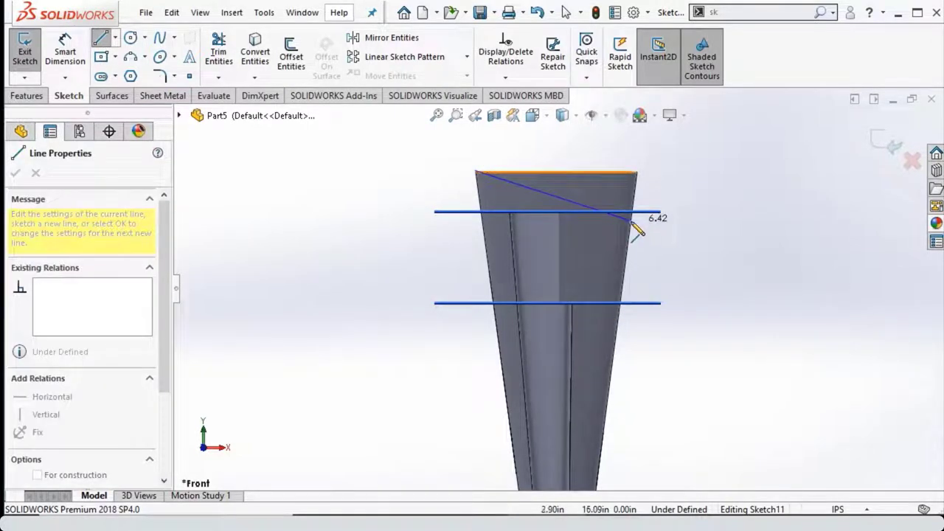
{"action": "scroll", "coordinate": [634, 174], "scroll_direction": "down", "scroll_amount": 1}
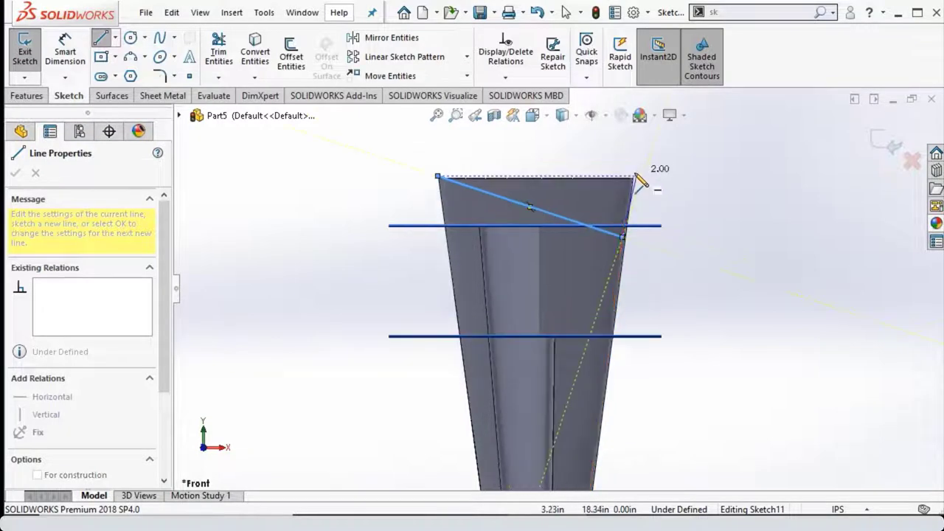
{"action": "scroll", "coordinate": [635, 174], "scroll_direction": "down", "scroll_amount": 2}
{"action": "left_click", "coordinate": [607, 279]}
{"action": "key", "text": "Escape"}
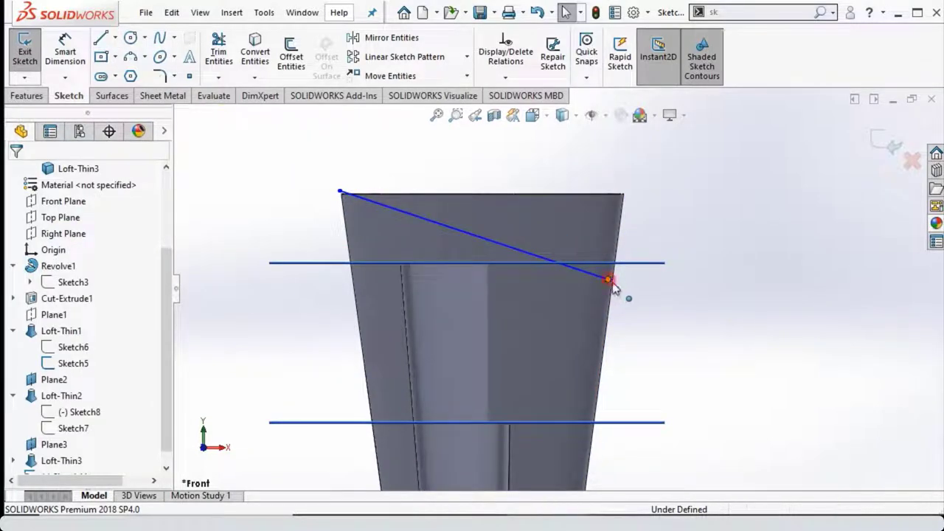
{"action": "left_click", "coordinate": [609, 280]}
{"action": "right_click", "coordinate": [616, 282]}
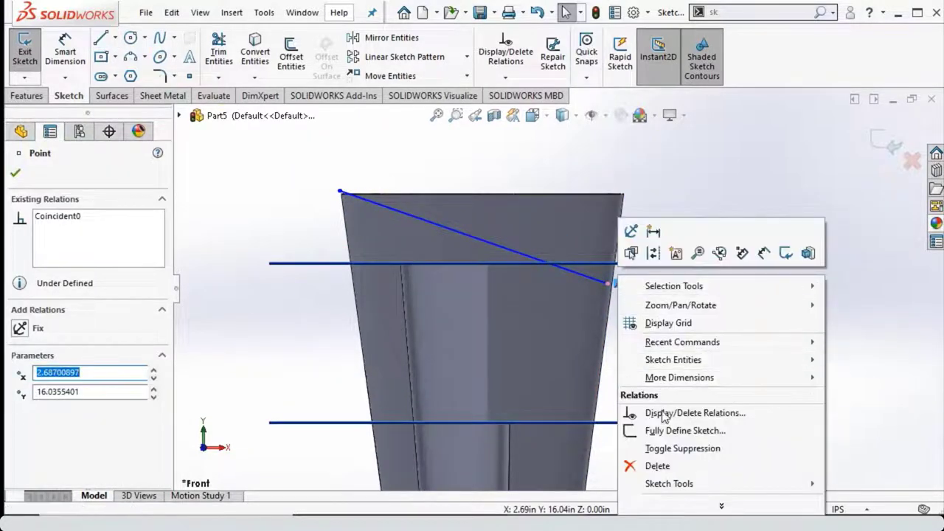
{"action": "left_click", "coordinate": [657, 465]}
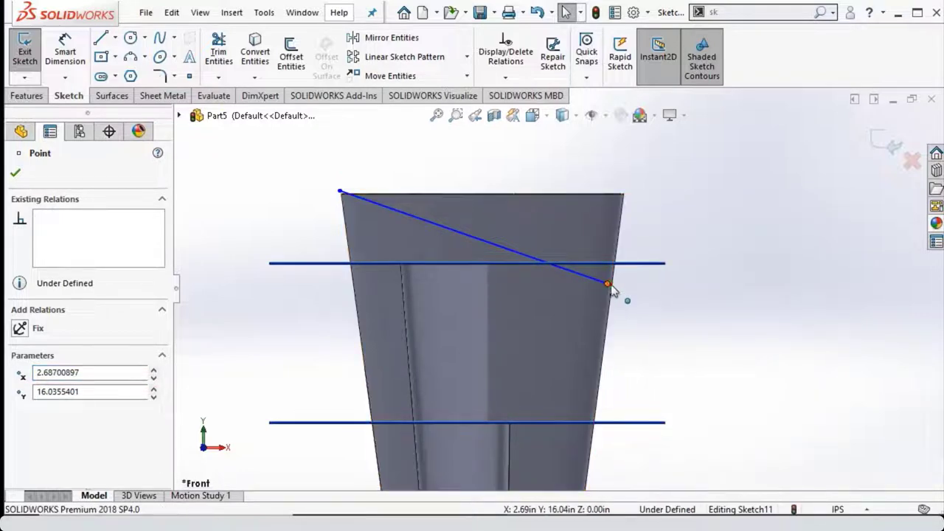
{"action": "left_click_drag", "start_coordinate": [627, 298], "coordinate": [635, 296]}
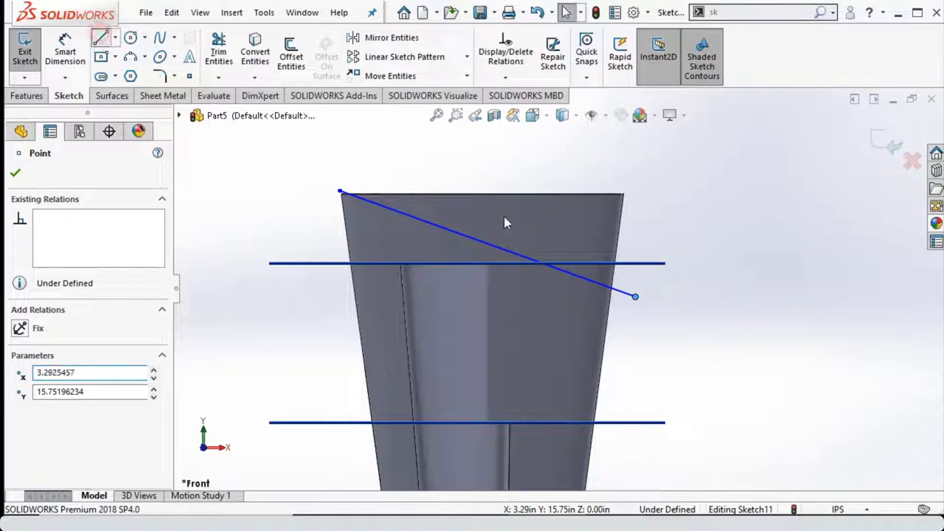
Step: Add a vertical line and a top line to close the triangular outline
{"action": "key", "text": "l"}
{"action": "left_click", "coordinate": [635, 296]}
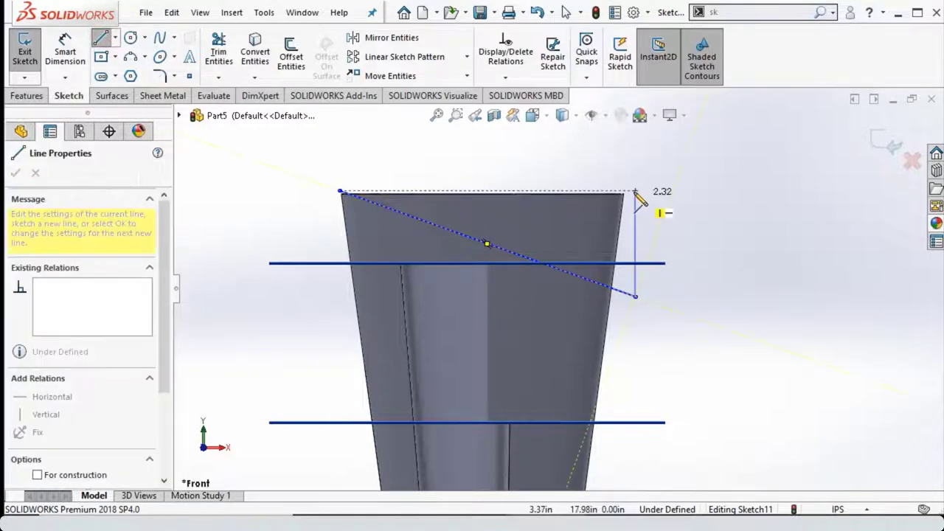
{"action": "left_click", "coordinate": [635, 191]}
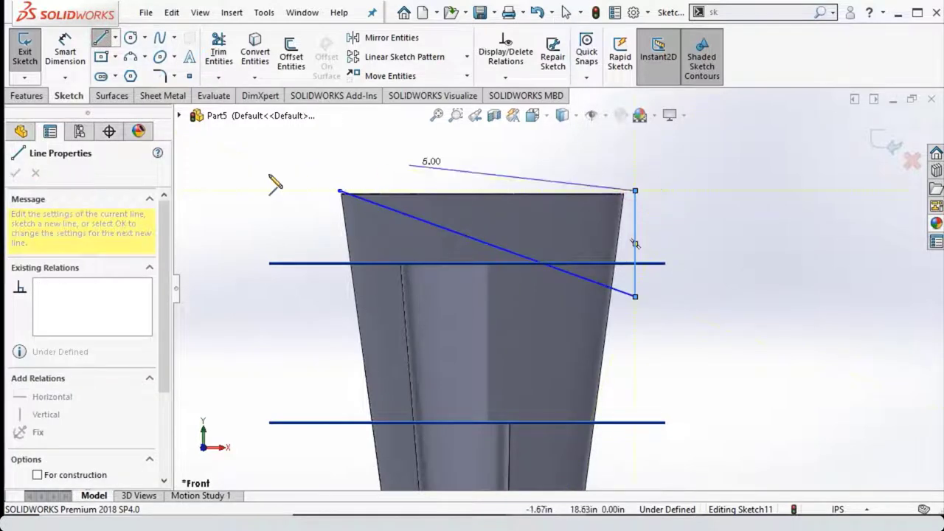
{"action": "left_click", "coordinate": [341, 191]}
{"action": "key", "text": "Escape"}
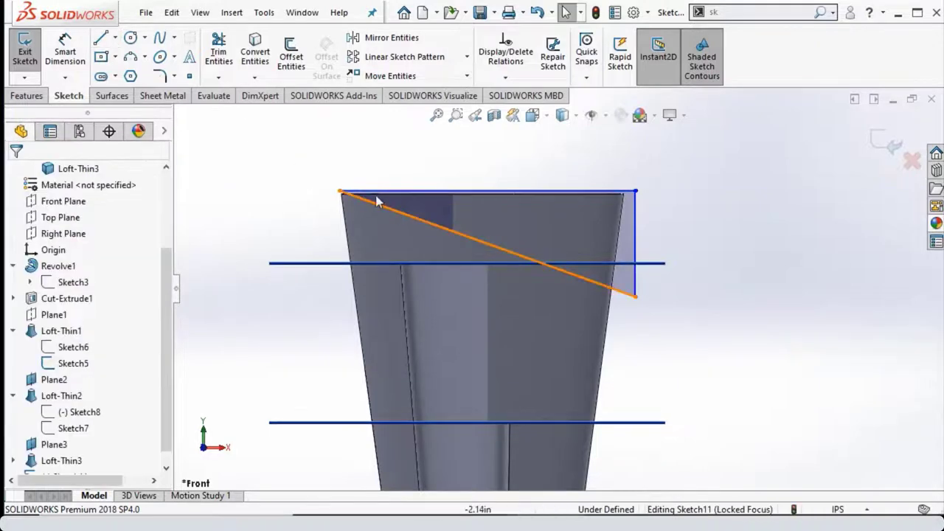
{"action": "scroll", "coordinate": [376, 202], "scroll_direction": "down", "scroll_amount": 4}
Step: Drag the slanted line's upper endpoint onto the cup's top-left corner
{"action": "left_click", "coordinate": [407, 263]}
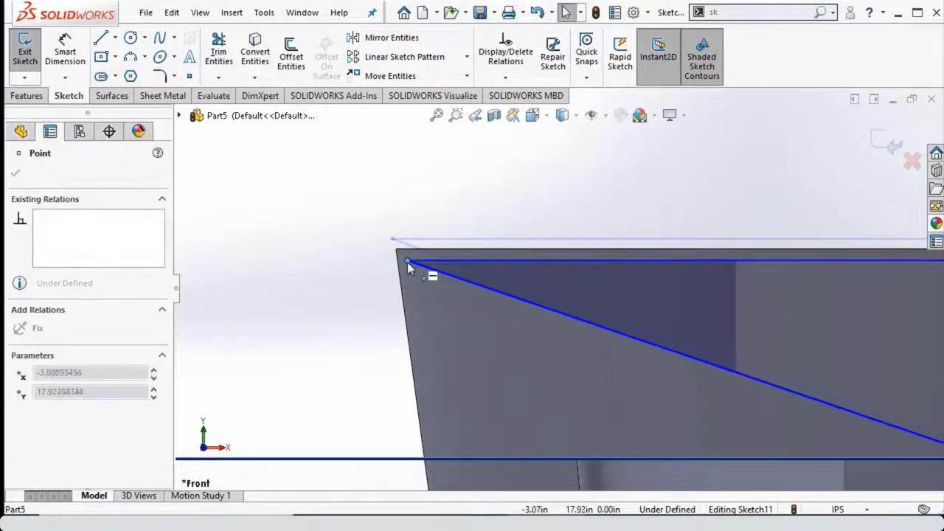
{"action": "left_click_drag", "start_coordinate": [407, 262], "coordinate": [391, 234]}
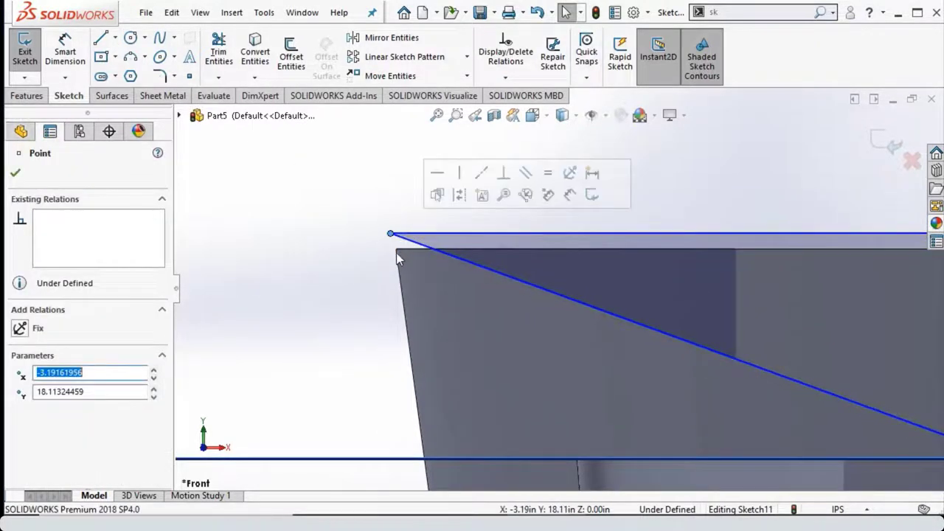
{"action": "key", "text": "Escape"}
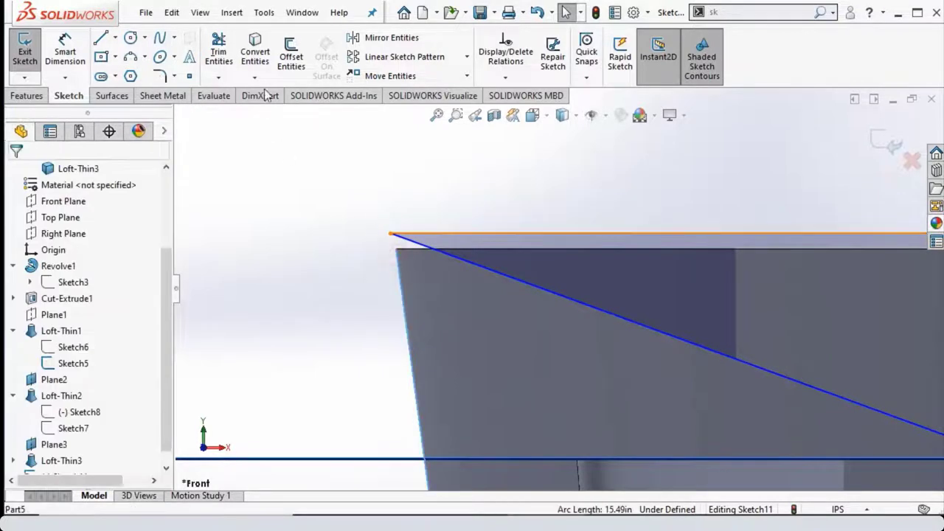
{"action": "left_click", "coordinate": [259, 48]}
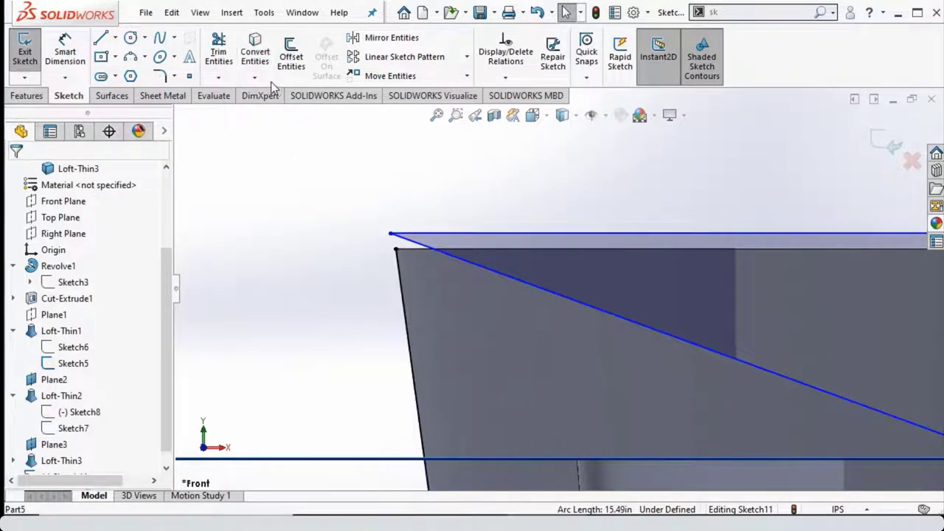
{"action": "mouse_move", "coordinate": [390, 236]}
{"action": "left_mouse_down"}
{"action": "mouse_move", "coordinate": [399, 265]}
{"action": "mouse_move", "coordinate": [397, 251]}
{"action": "left_mouse_up"}
{"action": "left_click", "coordinate": [396, 253]}
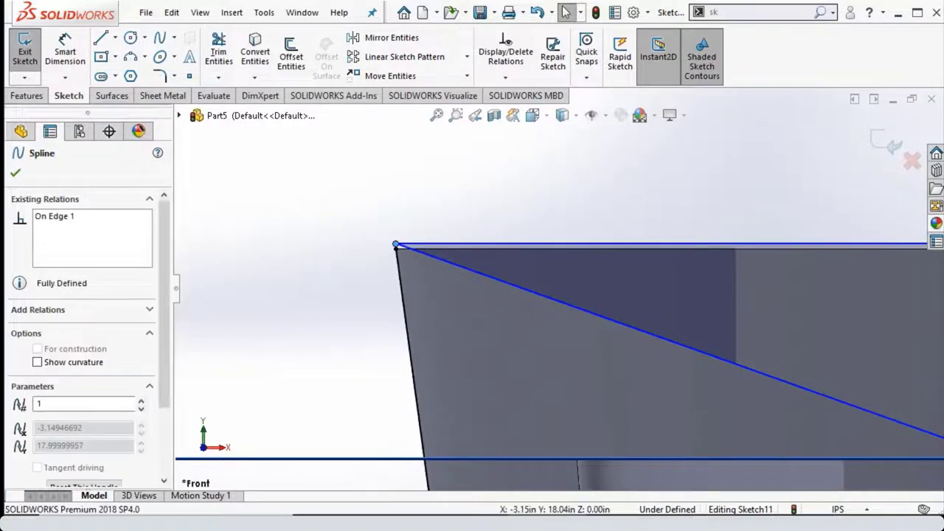
Step: Try merging Point1 and Point6 at the corner and dismiss the cannot-merge warning
{"action": "left_click", "coordinate": [395, 249]}
{"action": "left_click", "coordinate": [390, 251]}
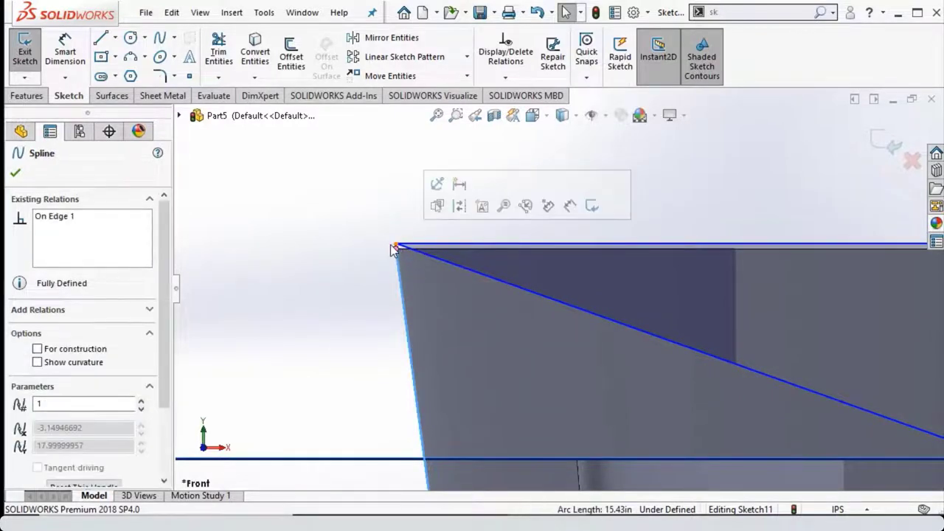
{"action": "left_click", "coordinate": [365, 237]}
{"action": "left_click", "coordinate": [396, 250]}
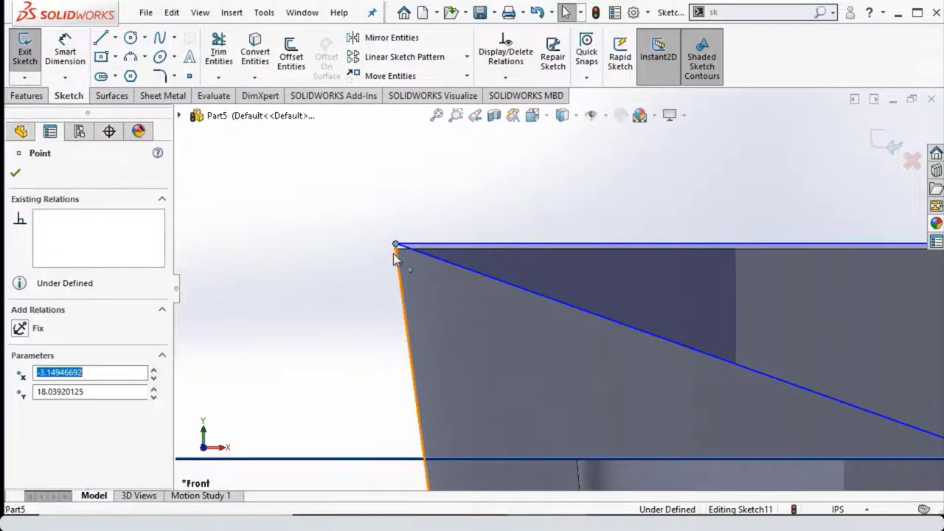
{"action": "left_click", "coordinate": [396, 251], "text": "ctrl"}
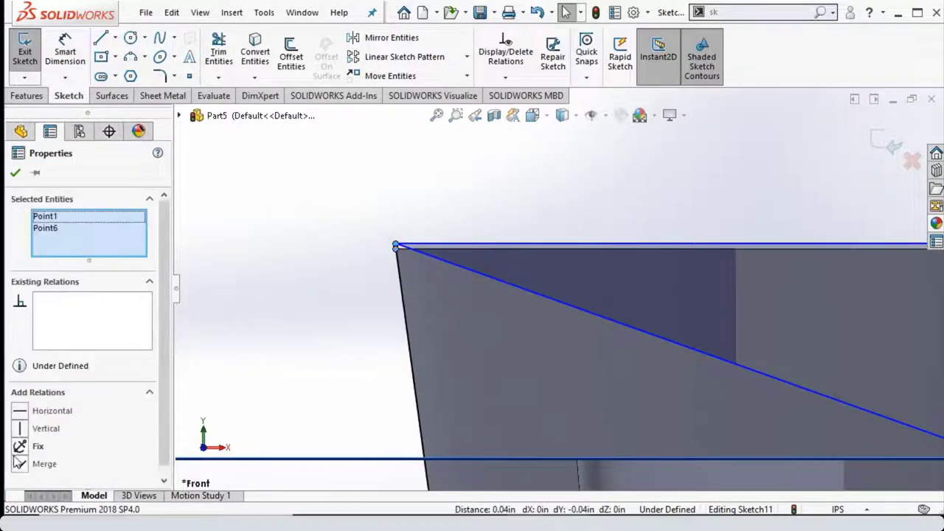
{"action": "left_click", "coordinate": [21, 464]}
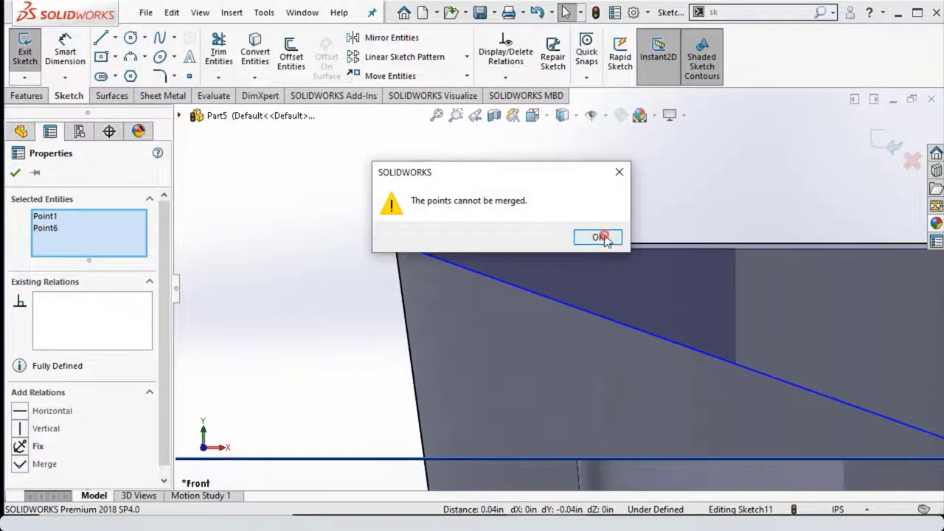
{"action": "left_click", "coordinate": [599, 237]}
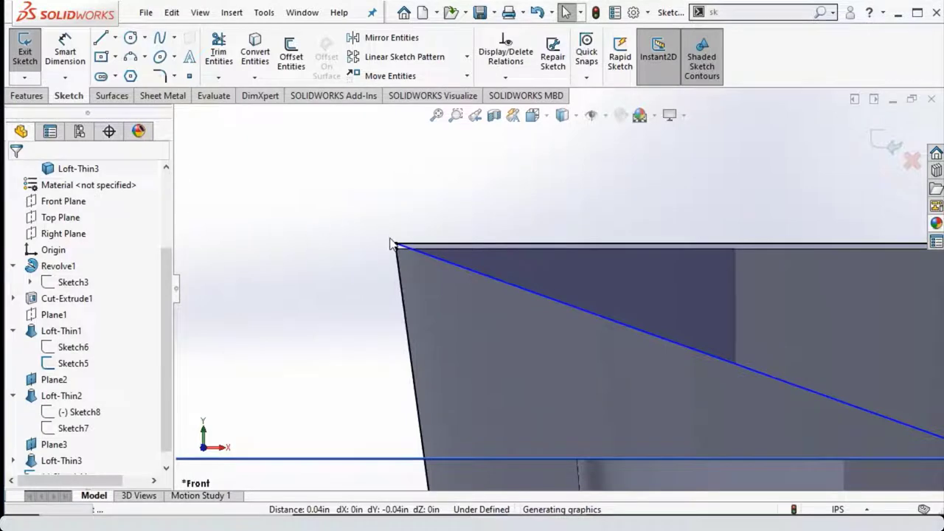
{"action": "left_click_drag", "start_coordinate": [396, 246], "coordinate": [342, 230]}
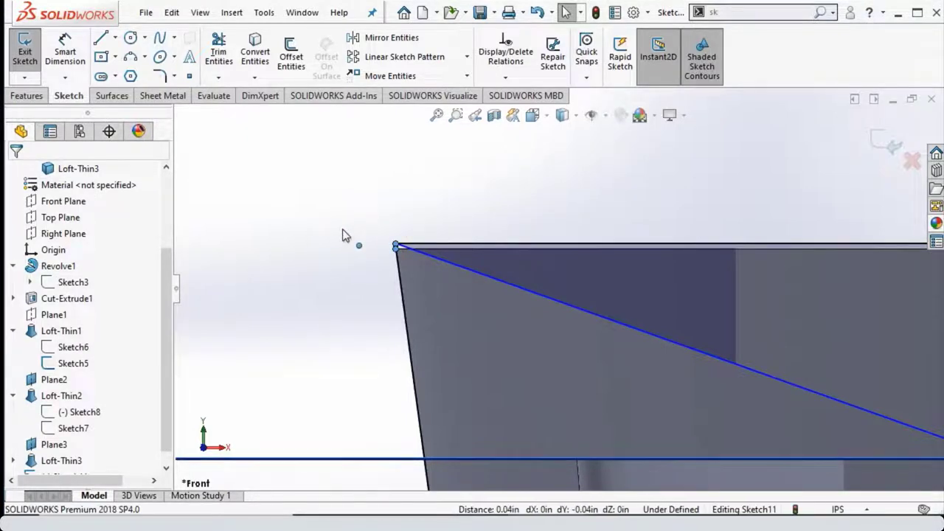
{"action": "left_click", "coordinate": [342, 235]}
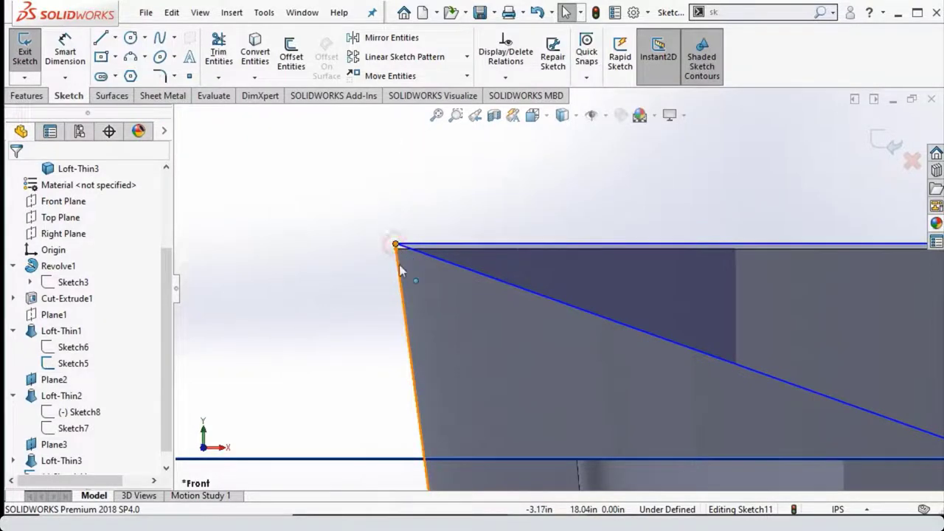
{"action": "left_click", "coordinate": [396, 245]}
{"action": "left_click_drag", "start_coordinate": [413, 232], "coordinate": [177, 363]}
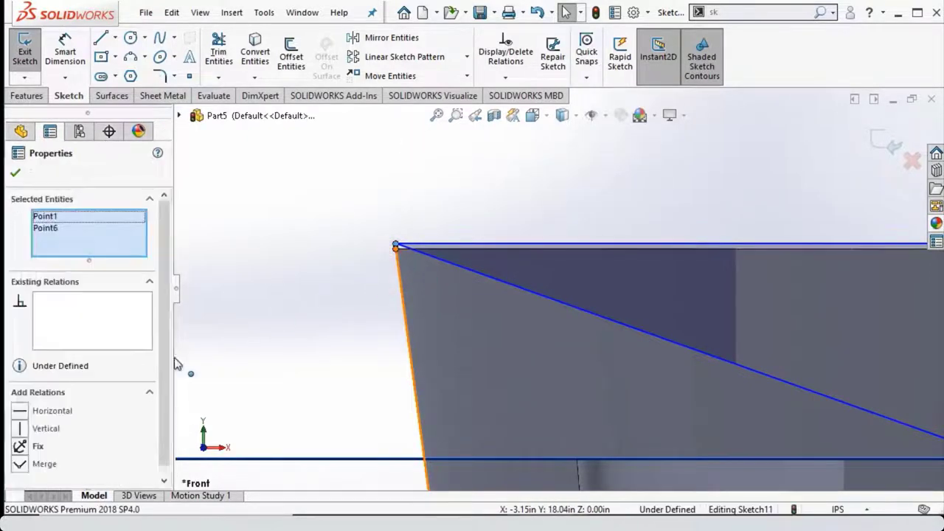
{"action": "left_click", "coordinate": [259, 198]}
{"action": "scroll", "coordinate": [348, 255], "scroll_direction": "up", "scroll_amount": 1}
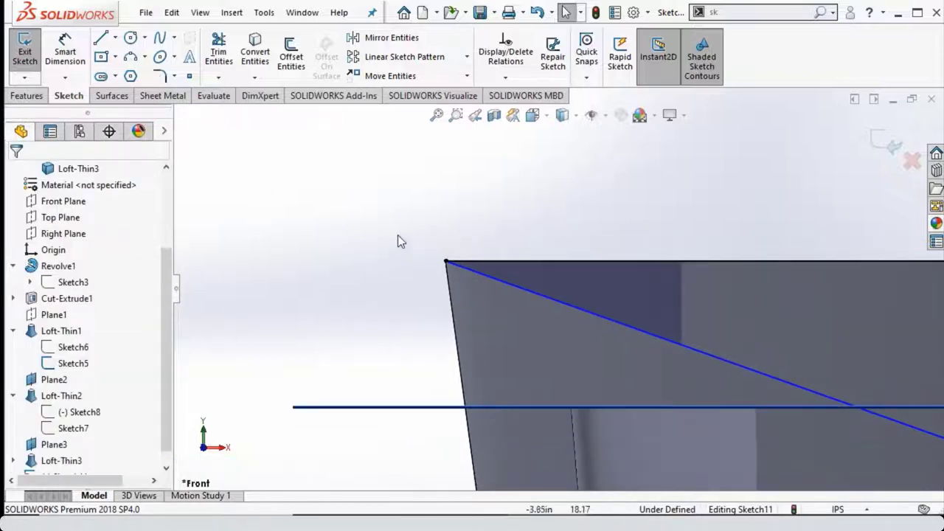
Step: Dimension the angle between the top edge and slanted line as 20°
{"action": "scroll", "coordinate": [478, 229], "scroll_direction": "up", "scroll_amount": 2}
{"action": "scroll", "coordinate": [752, 361], "scroll_direction": "down", "scroll_amount": 3}
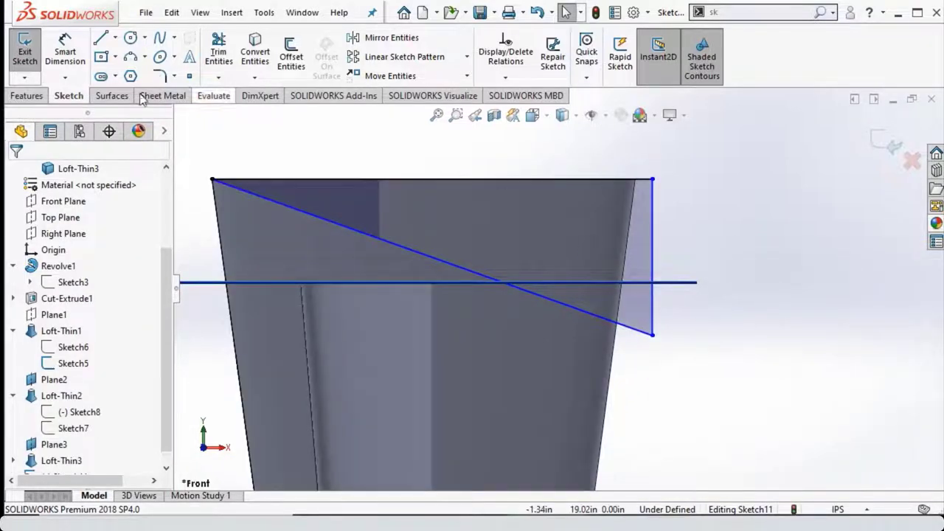
{"action": "left_click", "coordinate": [65, 52]}
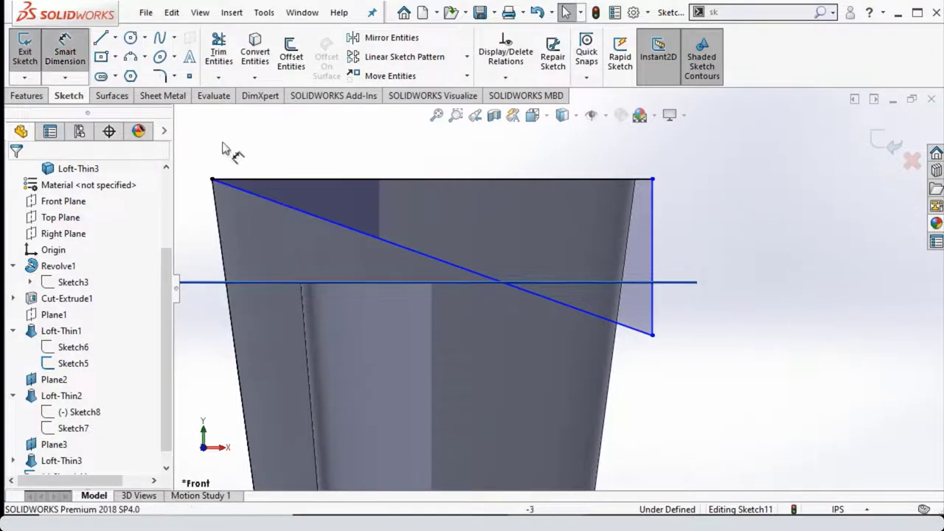
{"action": "left_click", "coordinate": [405, 180]}
{"action": "left_click", "coordinate": [389, 242]}
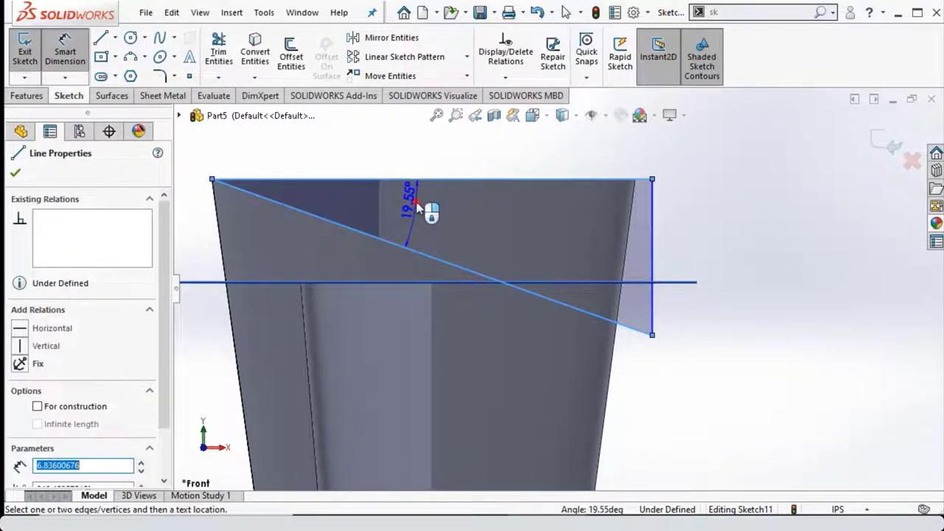
{"action": "left_click", "coordinate": [417, 208]}
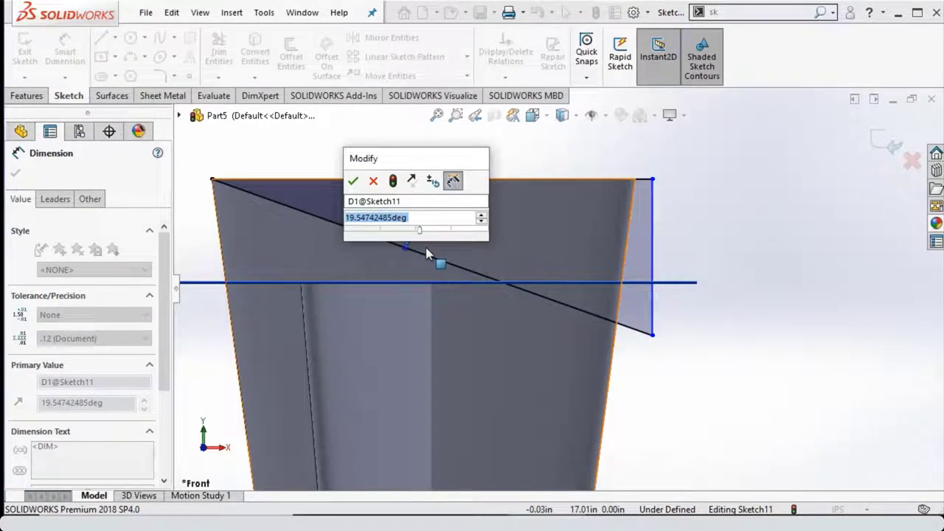
{"action": "type", "text": "20"}
{"action": "key", "text": "Return"}
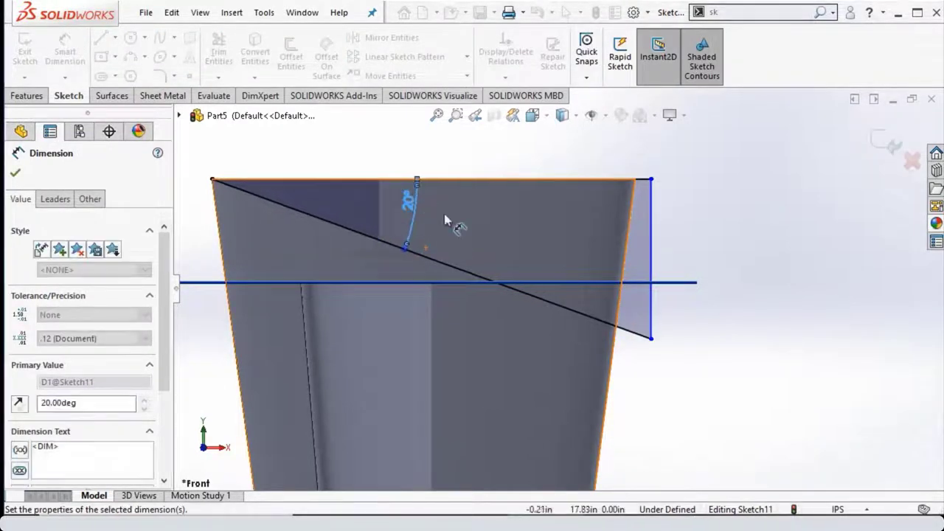
{"action": "scroll", "coordinate": [548, 228], "scroll_direction": "up", "scroll_amount": 2}
{"action": "scroll", "coordinate": [436, 224], "scroll_direction": "up", "scroll_amount": 2}
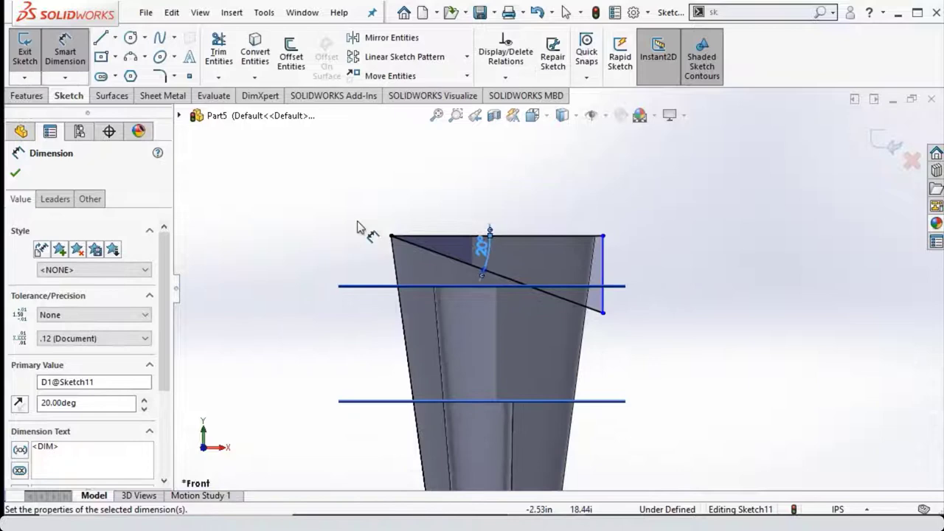
{"action": "left_click", "coordinate": [15, 173]}
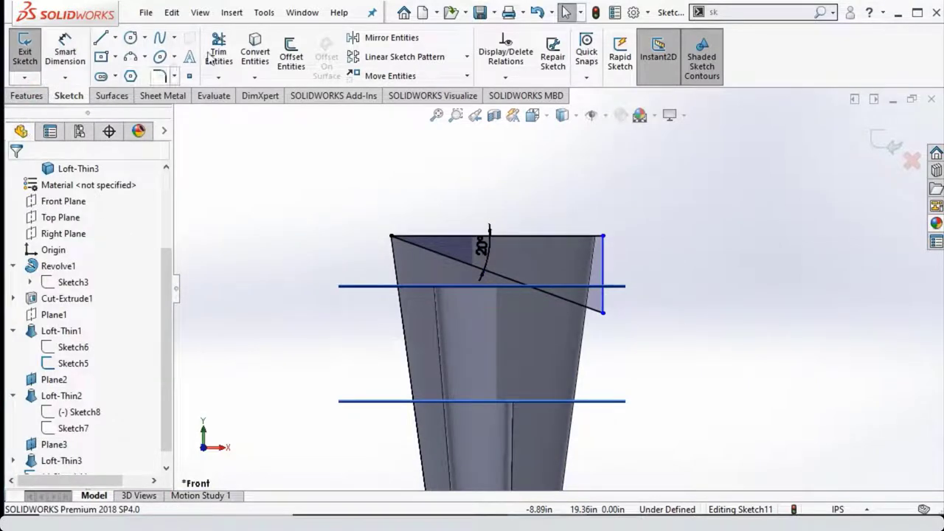
Step: Reopen Sketch11 for editing and view it from the Front
{"action": "left_click", "coordinate": [25, 52]}
{"action": "right_click", "coordinate": [65, 460]}
{"action": "left_click", "coordinate": [110, 196]}
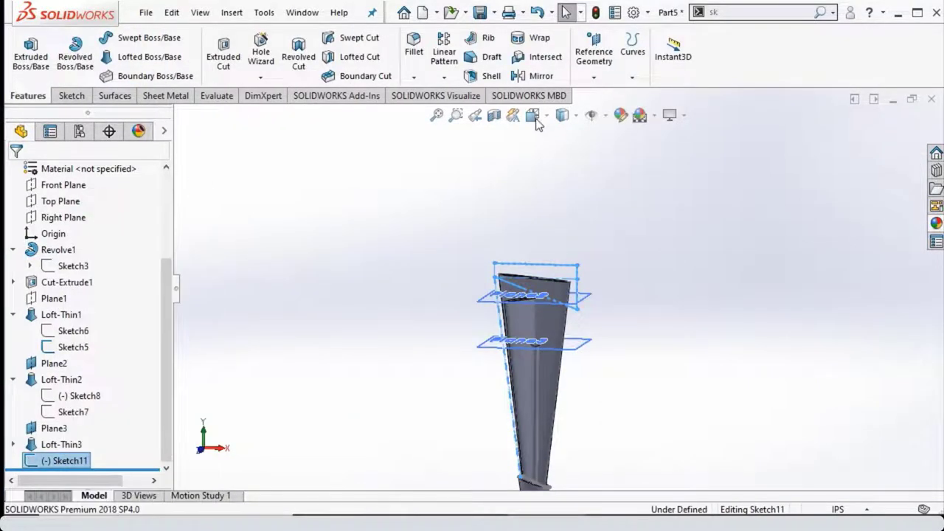
{"action": "left_click", "coordinate": [532, 116]}
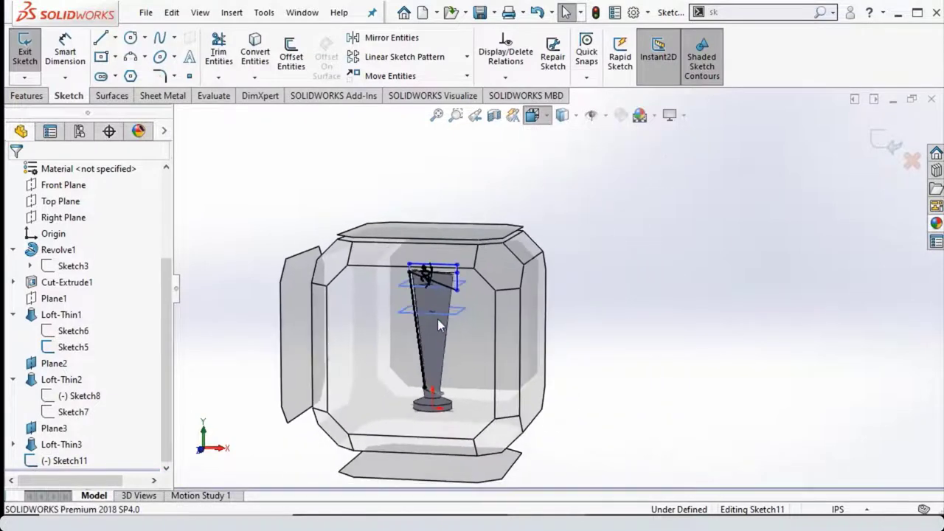
{"action": "left_click", "coordinate": [437, 324]}
{"action": "scroll", "coordinate": [516, 177], "scroll_direction": "down", "scroll_amount": 2}
{"action": "scroll", "coordinate": [503, 185], "scroll_direction": "down", "scroll_amount": 2}
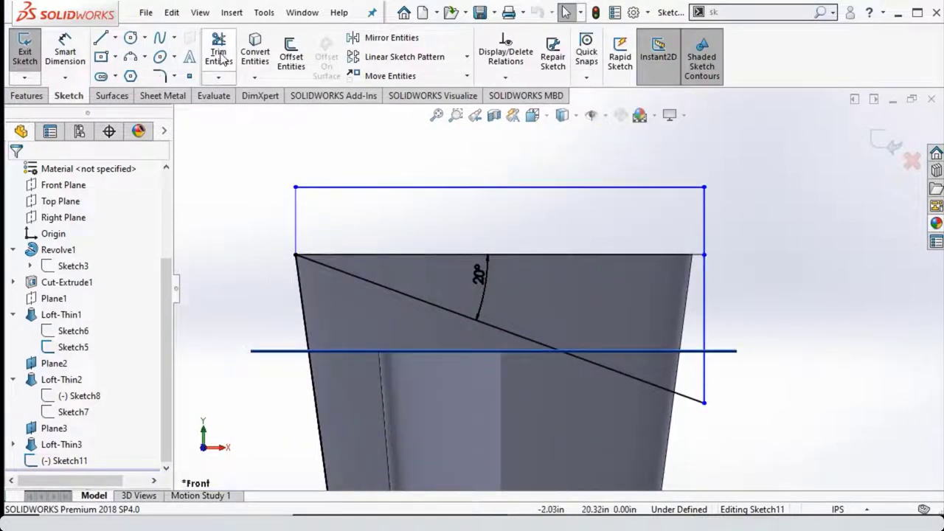
Step: Start an Extruded Cut using both Sketch11 regions, scoped to Loft-Thin1
{"action": "left_click", "coordinate": [27, 95]}
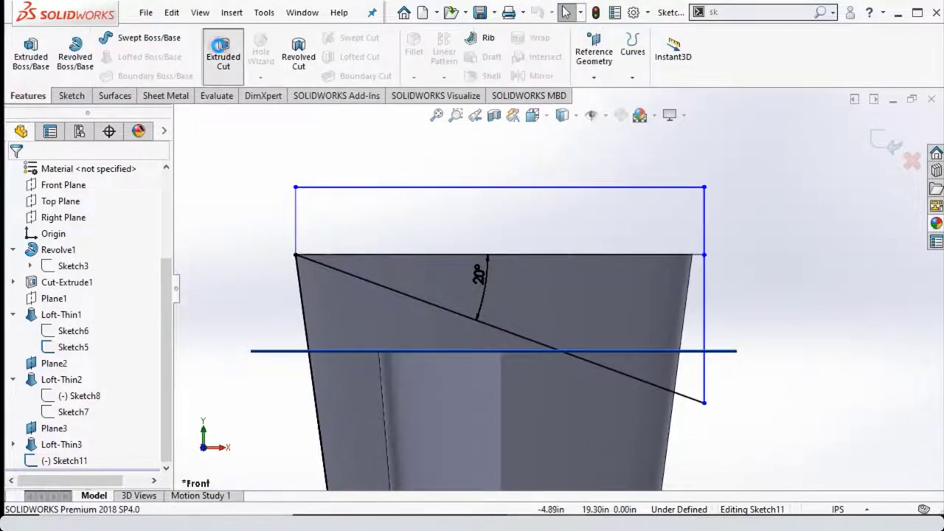
{"action": "left_click", "coordinate": [223, 51]}
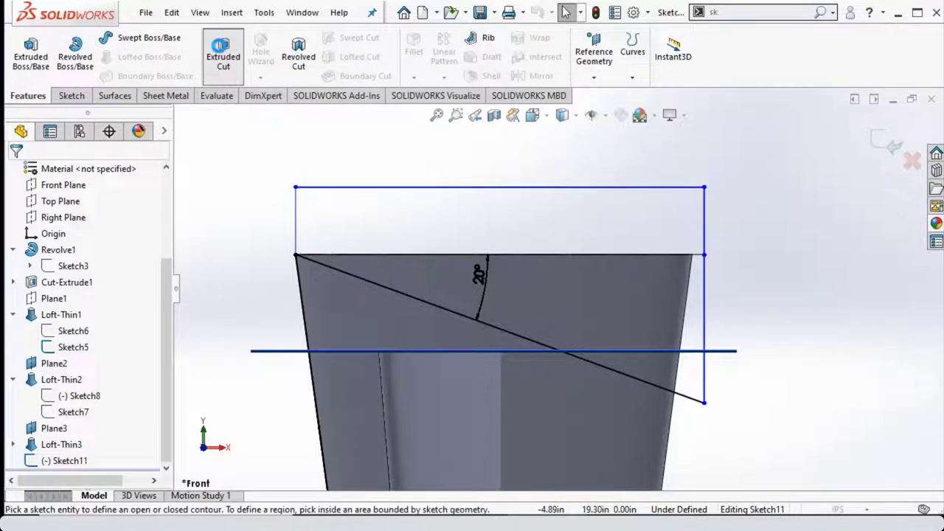
{"action": "left_click", "coordinate": [458, 231]}
{"action": "left_click", "coordinate": [681, 333]}
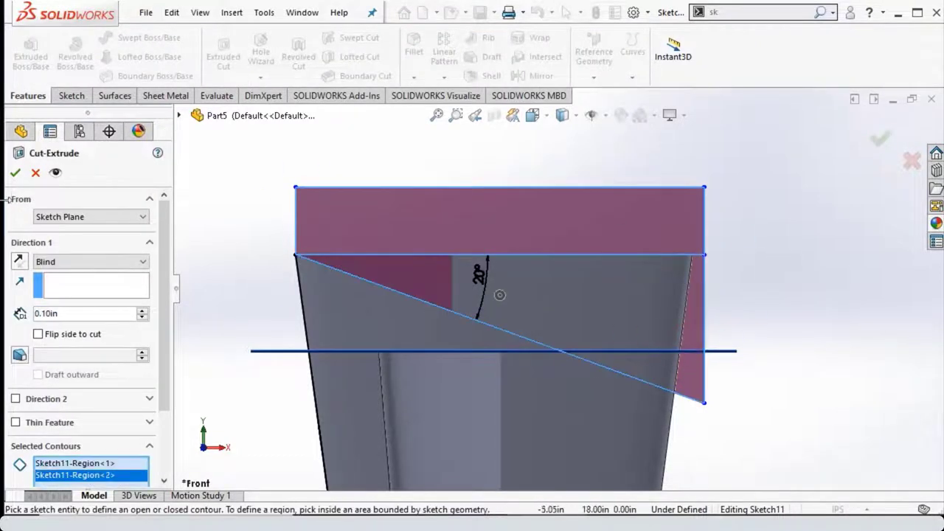
{"action": "scroll", "coordinate": [104, 427], "scroll_direction": "down", "scroll_amount": 3}
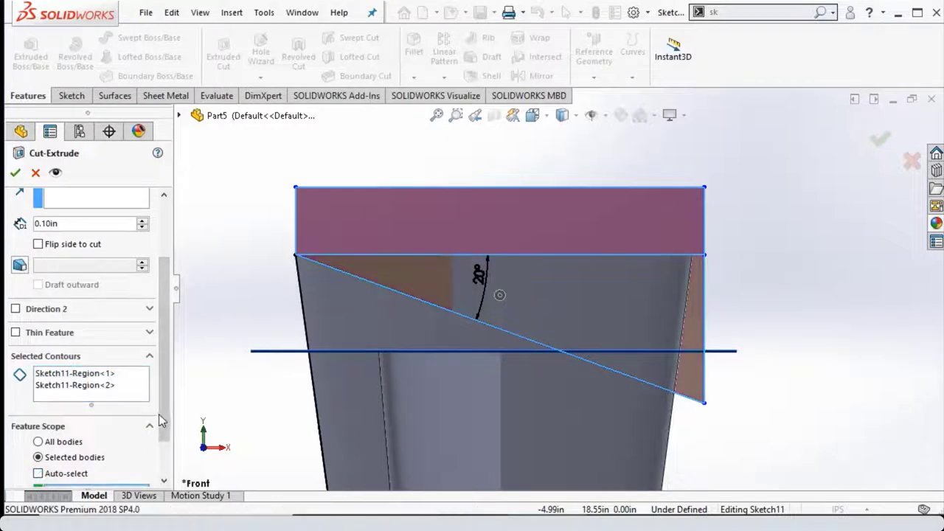
{"action": "scroll", "coordinate": [158, 414], "scroll_direction": "down", "scroll_amount": 2}
{"action": "left_click", "coordinate": [105, 453]}
{"action": "left_click", "coordinate": [356, 322]}
Step: Set the cut to Through All - Both and create Cut-Extrude3
{"action": "mouse_move", "coordinate": [356, 321]}
{"action": "middle_mouse_down"}
{"action": "mouse_move", "coordinate": [198, 242]}
{"action": "mouse_move", "coordinate": [165, 278]}
{"action": "middle_mouse_up"}
{"action": "scroll", "coordinate": [166, 278], "scroll_direction": "up", "scroll_amount": 5}
{"action": "left_click", "coordinate": [81, 261]}
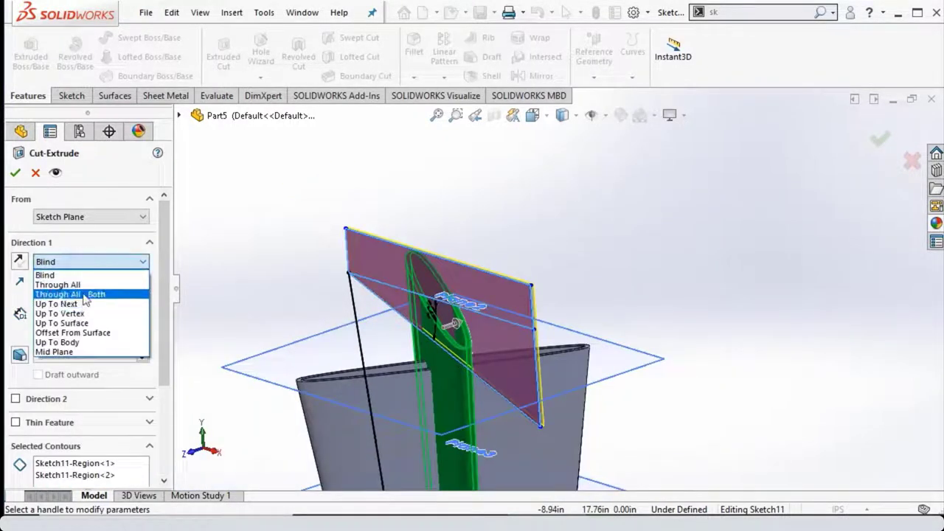
{"action": "left_click", "coordinate": [74, 293]}
{"action": "left_click", "coordinate": [16, 174]}
{"action": "mouse_move", "coordinate": [447, 343]}
{"action": "middle_mouse_down"}
{"action": "mouse_move", "coordinate": [600, 331]}
{"action": "mouse_move", "coordinate": [430, 303]}
{"action": "middle_mouse_up"}
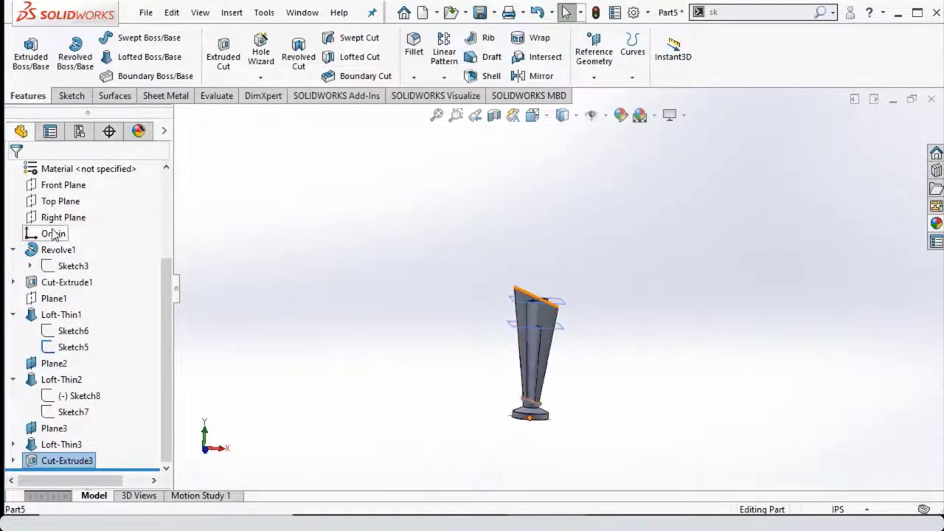
Step: Start a new sketch on the Right Plane over the blade's top
{"action": "scroll", "coordinate": [65, 300], "scroll_direction": "up", "scroll_amount": 2}
{"action": "right_click", "coordinate": [63, 314]}
{"action": "left_click", "coordinate": [120, 251]}
{"action": "right_click", "coordinate": [67, 314]}
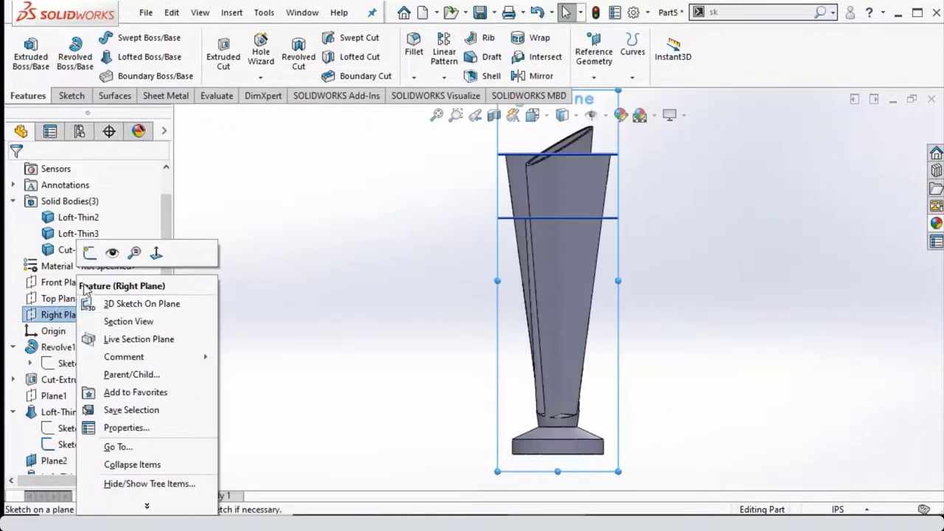
{"action": "left_click", "coordinate": [90, 254]}
{"action": "scroll", "coordinate": [568, 288], "scroll_direction": "down", "scroll_amount": 5}
{"action": "left_click", "coordinate": [577, 289]}
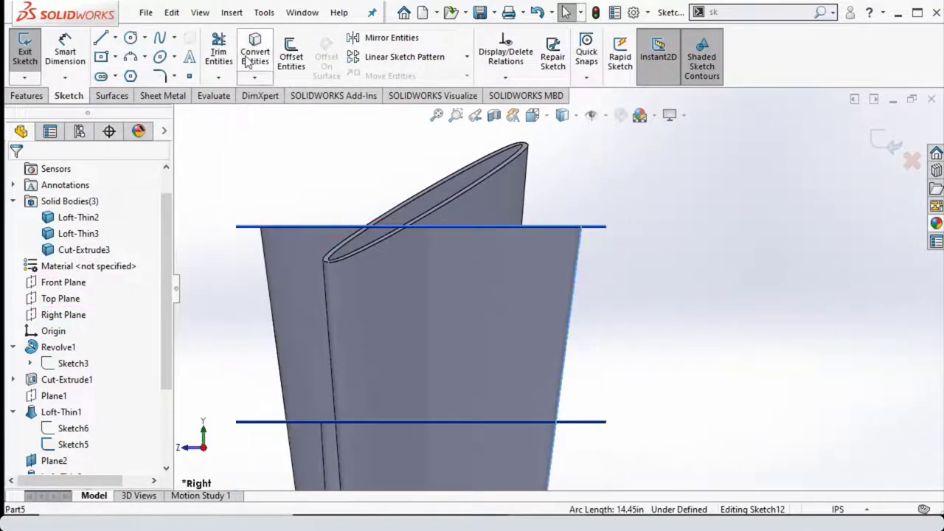
Step: Draw a slanted line from the blade's top-right corner down to its left edge
{"action": "left_click", "coordinate": [101, 38]}
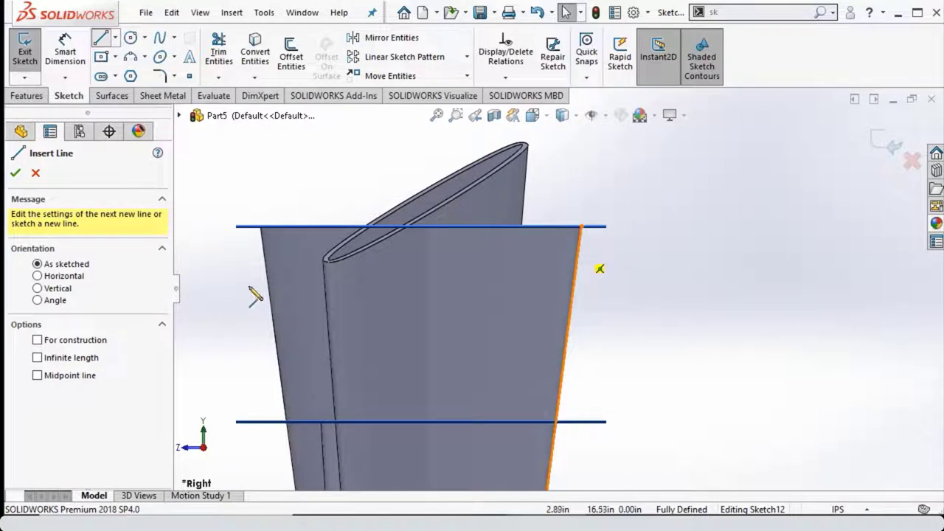
{"action": "left_click", "coordinate": [581, 226]}
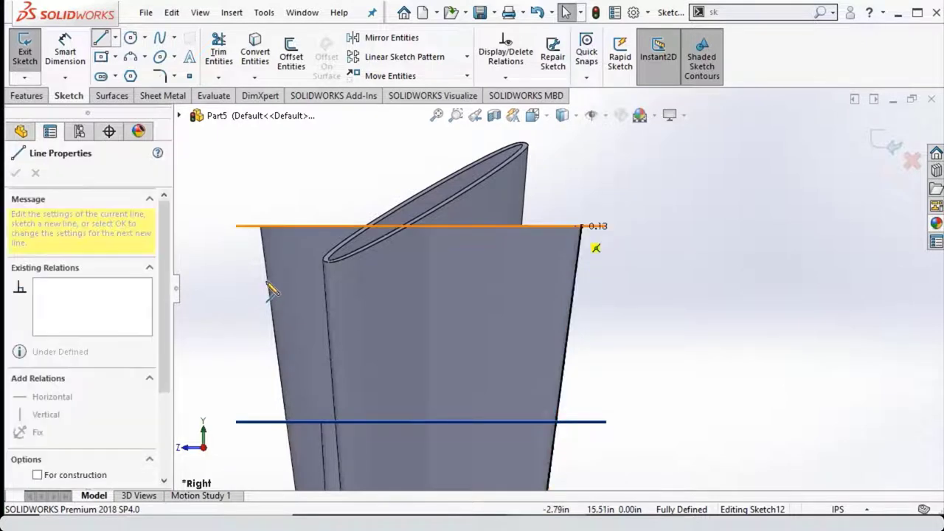
{"action": "left_click", "coordinate": [267, 279]}
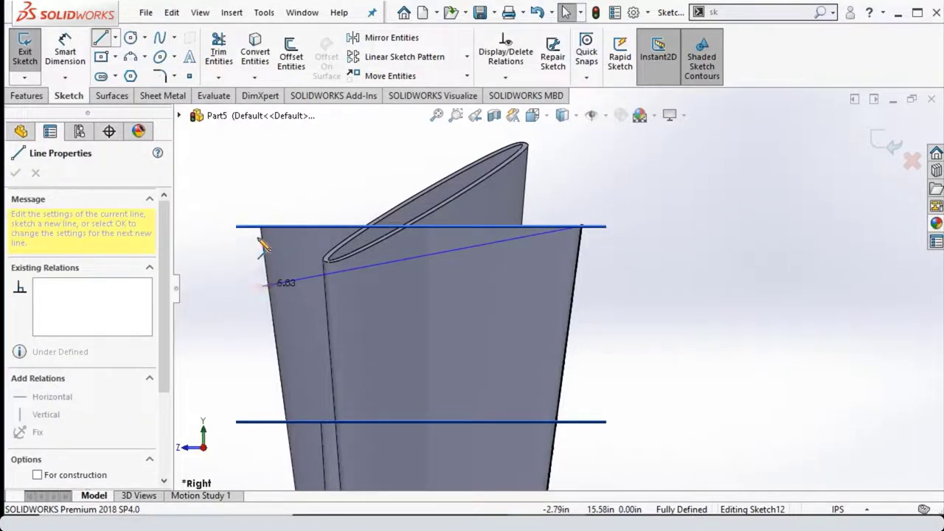
{"action": "key", "text": "Escape"}
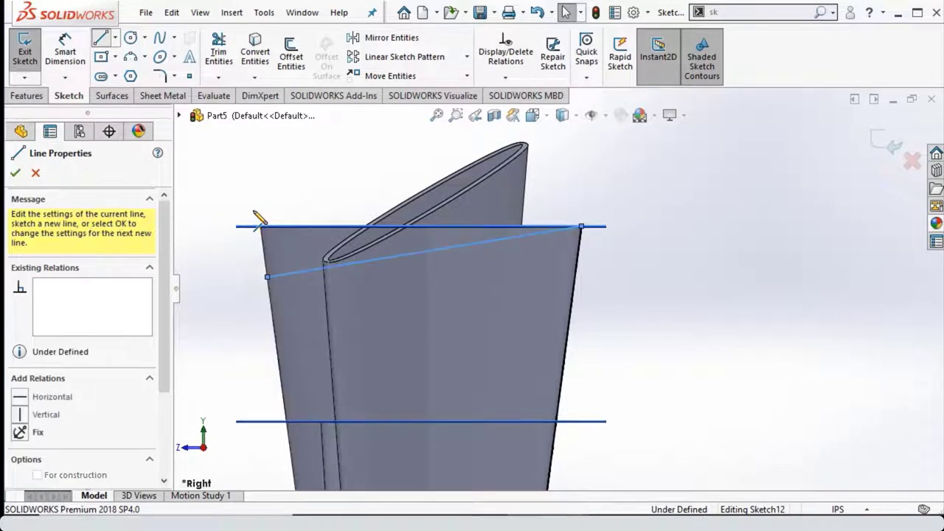
Step: Close the wedge outline with vertical and top lines above the top reference line
{"action": "left_click", "coordinate": [259, 219]}
{"action": "left_click", "coordinate": [588, 209]}
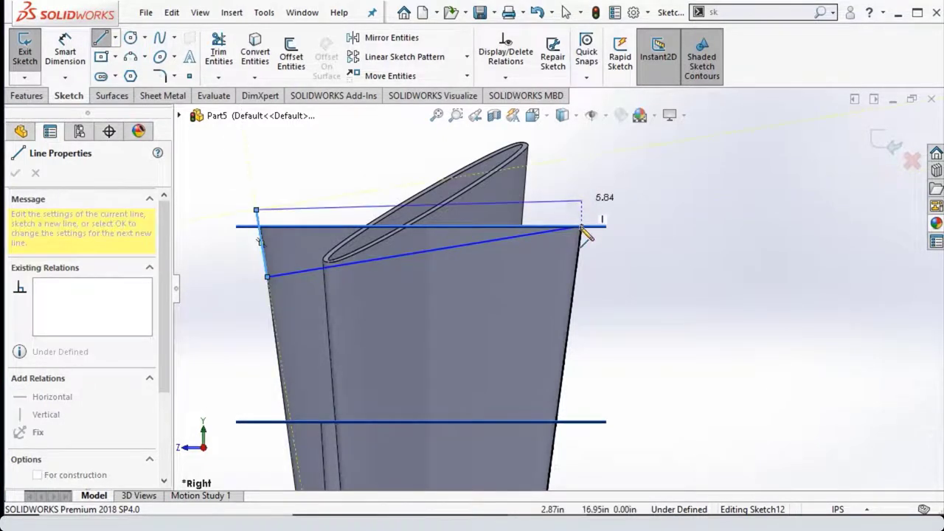
{"action": "left_click", "coordinate": [582, 227]}
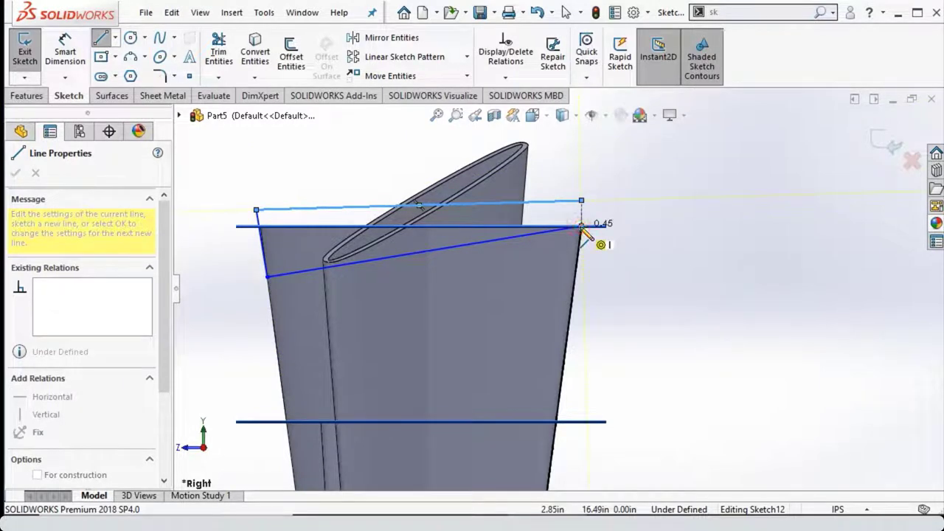
{"action": "left_click", "coordinate": [582, 226]}
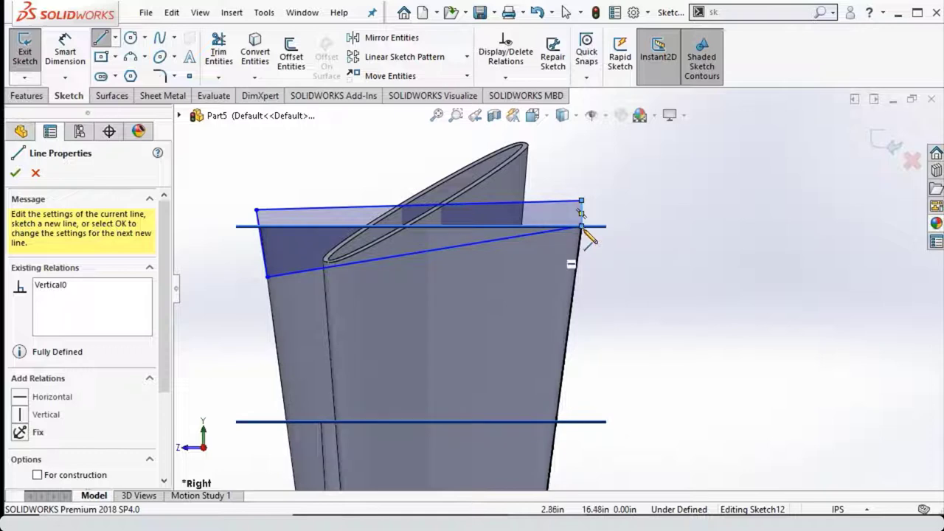
{"action": "left_click", "coordinate": [261, 230]}
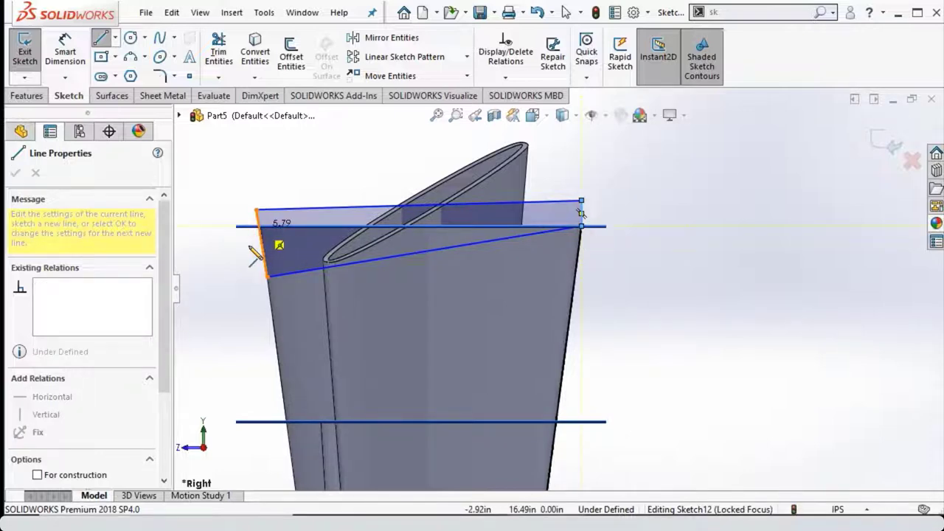
{"action": "left_click", "coordinate": [254, 254]}
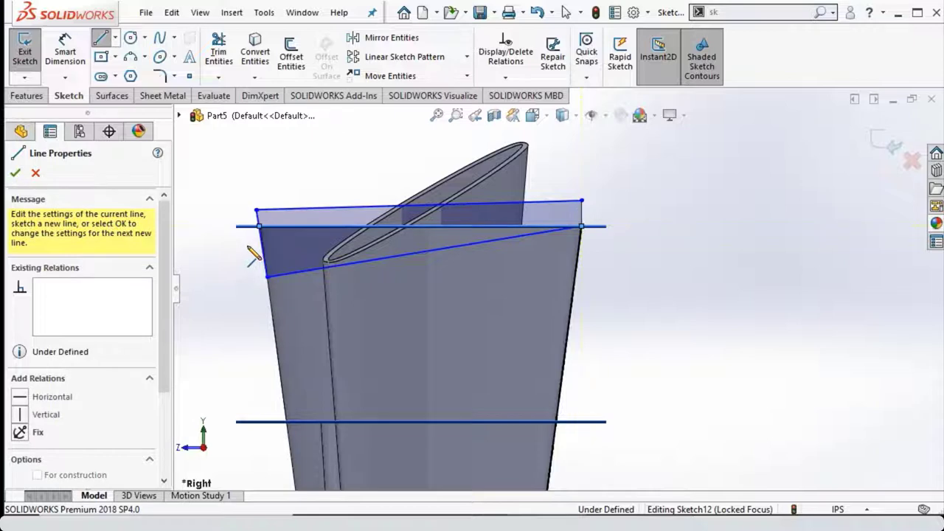
{"action": "left_click", "coordinate": [253, 254]}
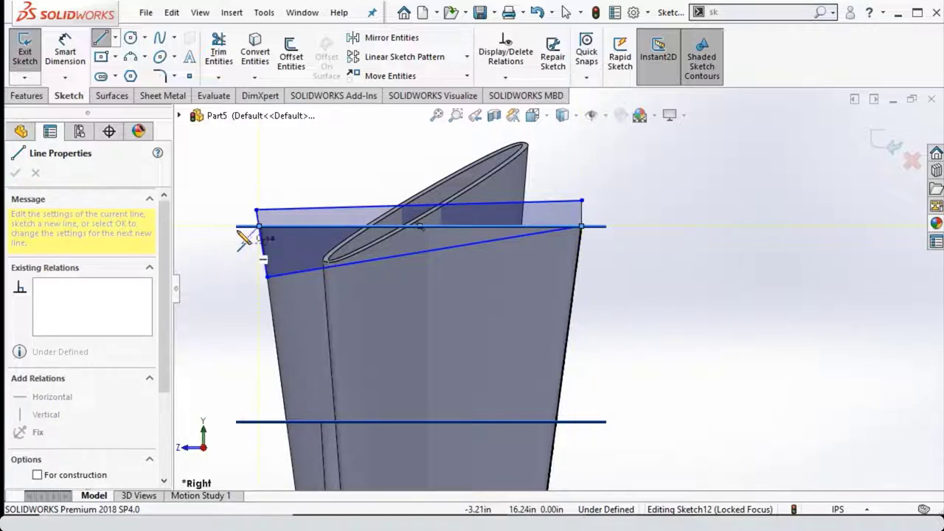
{"action": "key", "text": "Escape"}
{"action": "key", "text": "Escape"}
Step: Dimension the angle between the top reference line and the slanted line to 20°
{"action": "key", "text": "d"}
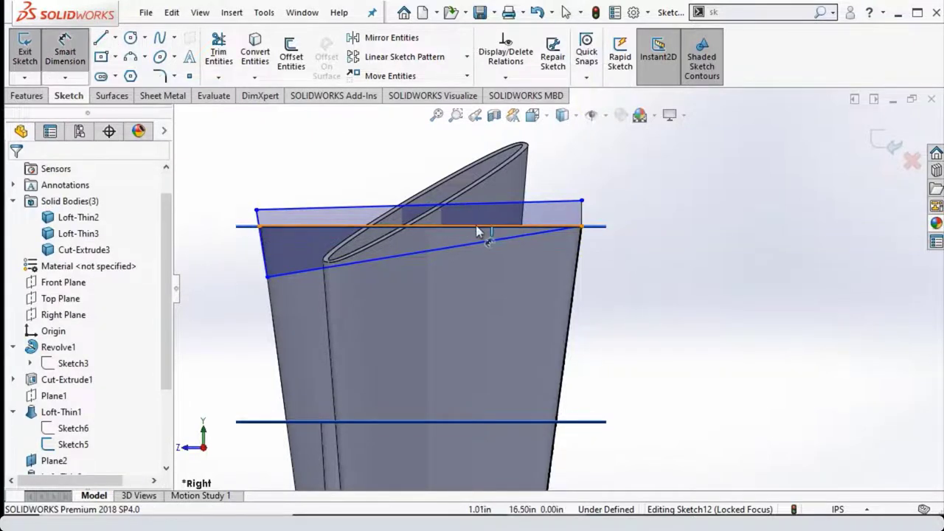
{"action": "left_click", "coordinate": [477, 229]}
{"action": "left_click", "coordinate": [485, 242]}
{"action": "scroll", "coordinate": [458, 280], "scroll_direction": "down", "scroll_amount": 5}
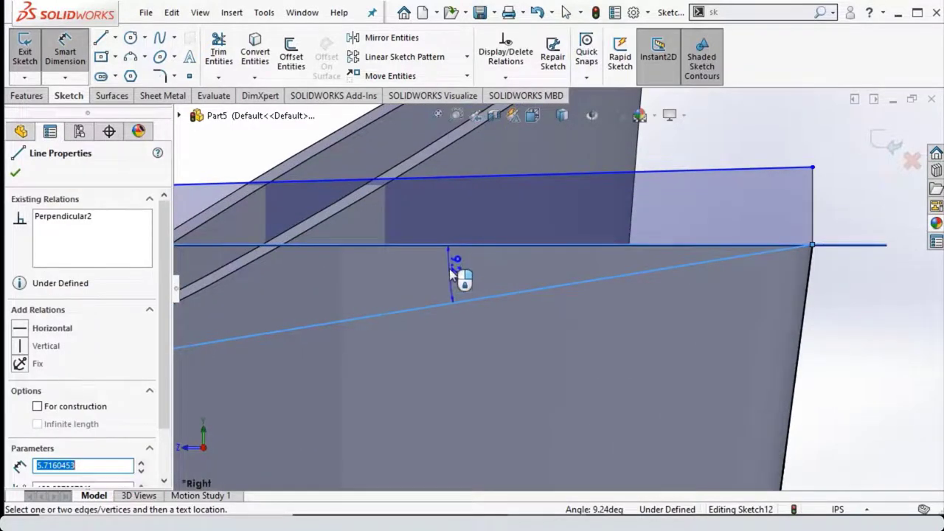
{"action": "left_click", "coordinate": [443, 284]}
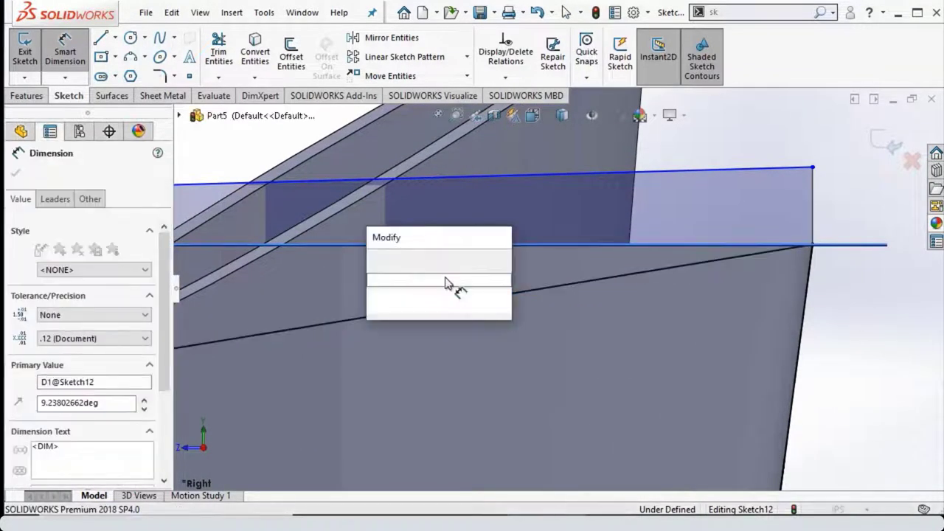
{"action": "type", "text": "10"}
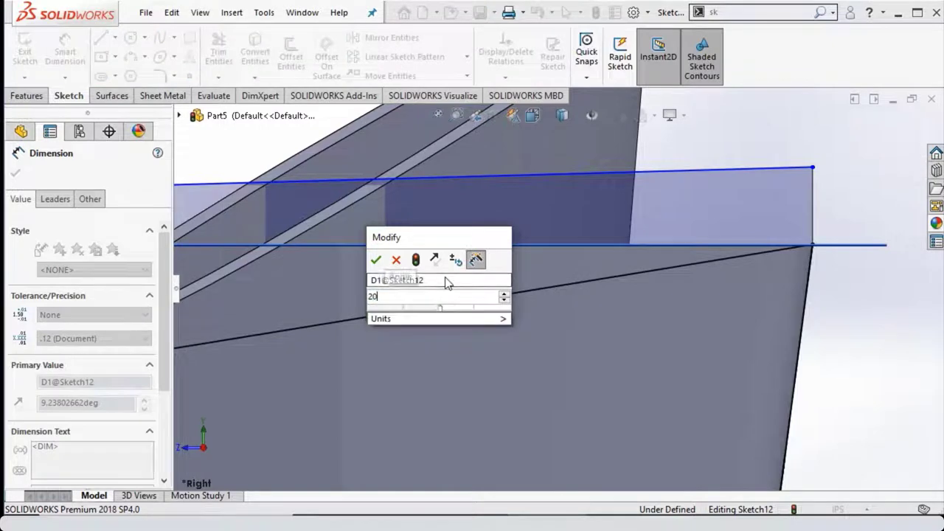
{"action": "key", "text": "Return"}
{"action": "scroll", "coordinate": [450, 317], "scroll_direction": "up", "scroll_amount": 2}
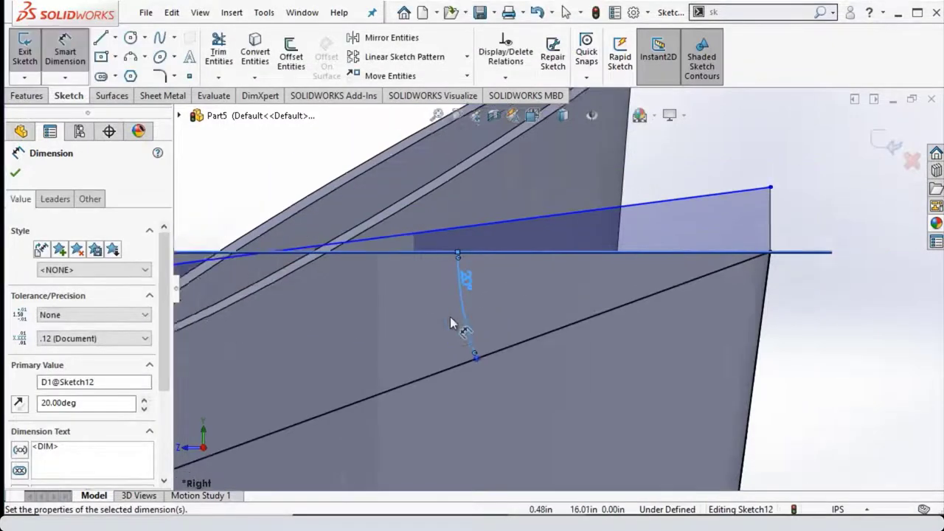
{"action": "scroll", "coordinate": [450, 316], "scroll_direction": "up", "scroll_amount": 3}
{"action": "left_click", "coordinate": [21, 172]}
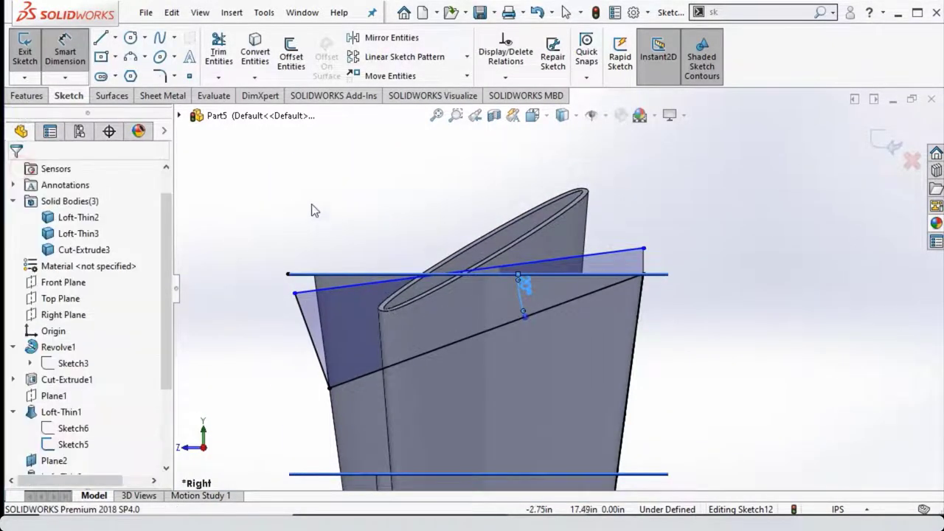
Step: Drag the wedge's top-left corner up so its top edge is level
{"action": "left_click_drag", "start_coordinate": [296, 294], "coordinate": [292, 253]}
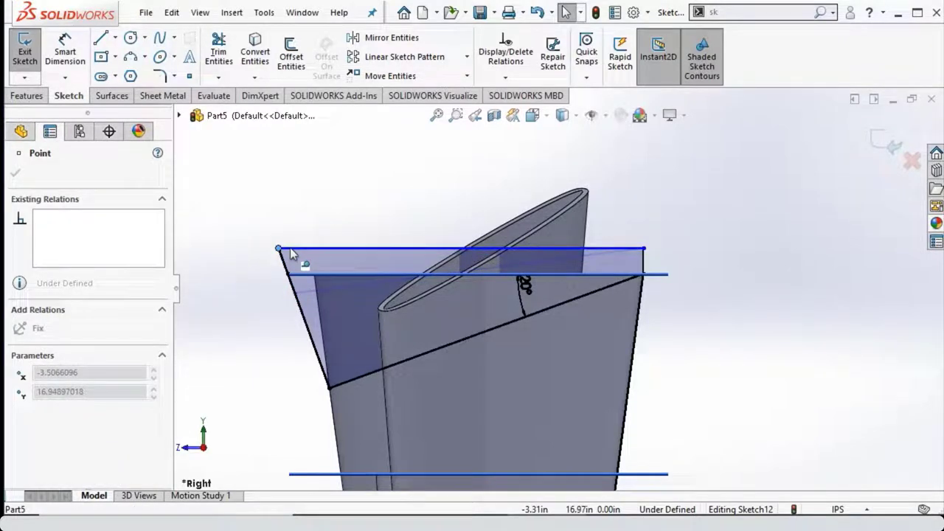
{"action": "scroll", "coordinate": [242, 223], "scroll_direction": "up", "scroll_amount": 1}
{"action": "left_click", "coordinate": [30, 96]}
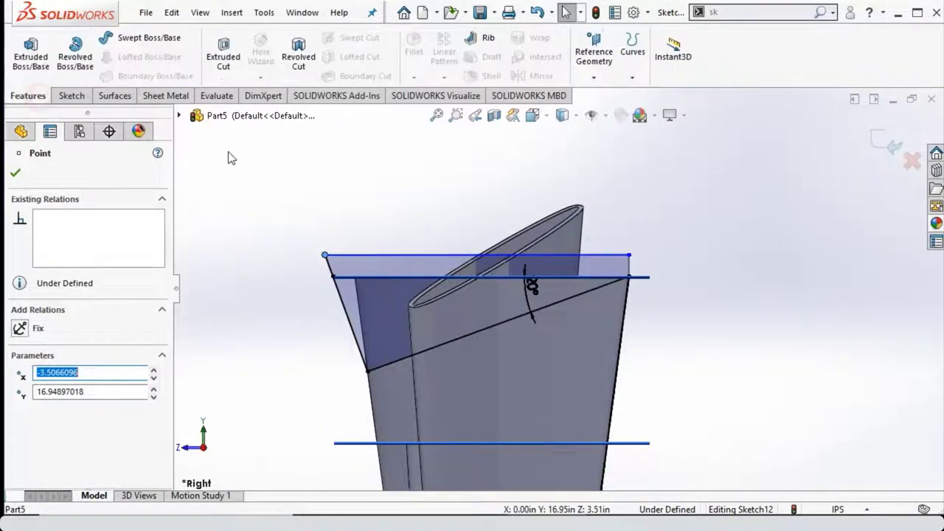
{"action": "left_click", "coordinate": [295, 187]}
Step: Create an extruded cut Through All - Both using both wedge sketch regions
{"action": "left_click", "coordinate": [222, 55]}
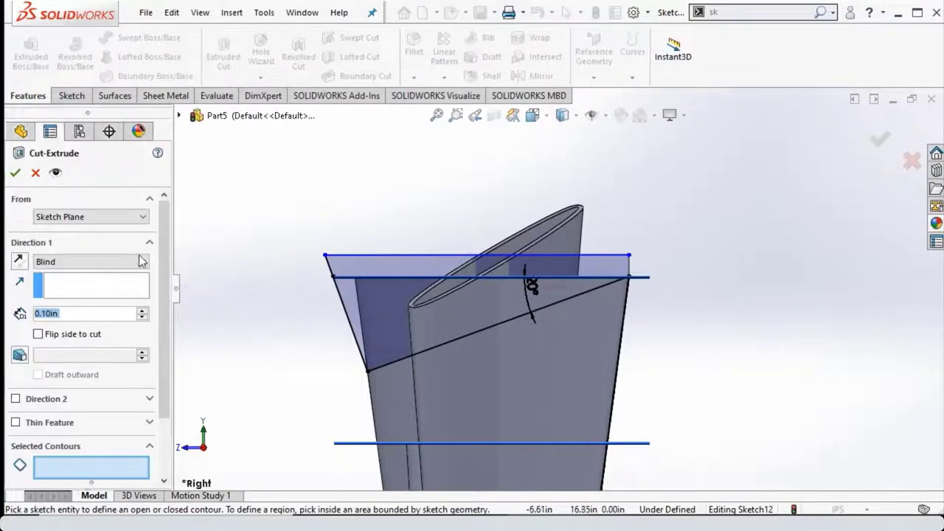
{"action": "left_click", "coordinate": [143, 261]}
{"action": "left_click", "coordinate": [101, 295]}
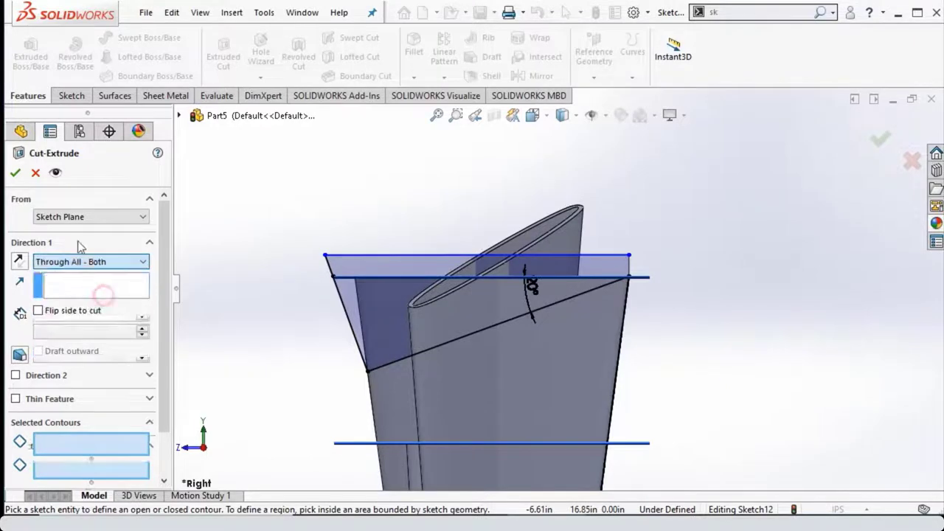
{"action": "scroll", "coordinate": [166, 396], "scroll_direction": "down", "scroll_amount": 3}
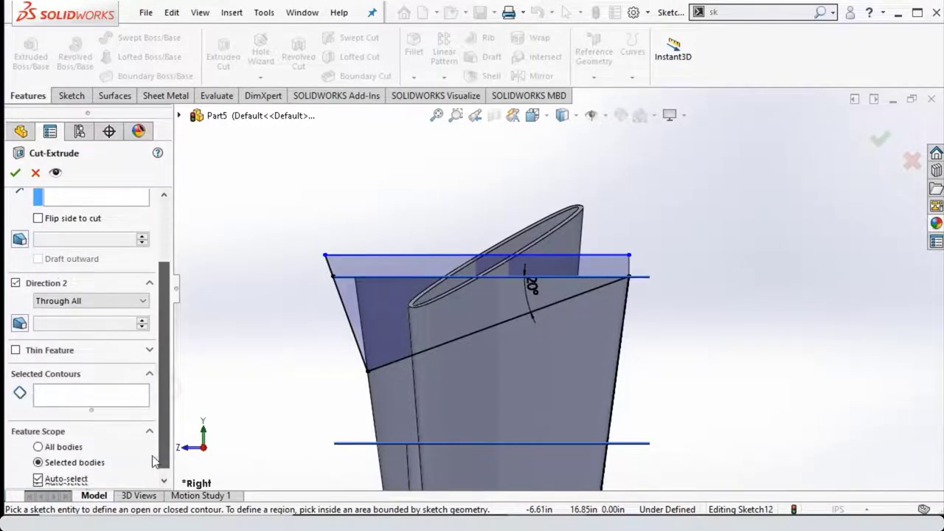
{"action": "left_click", "coordinate": [65, 388]}
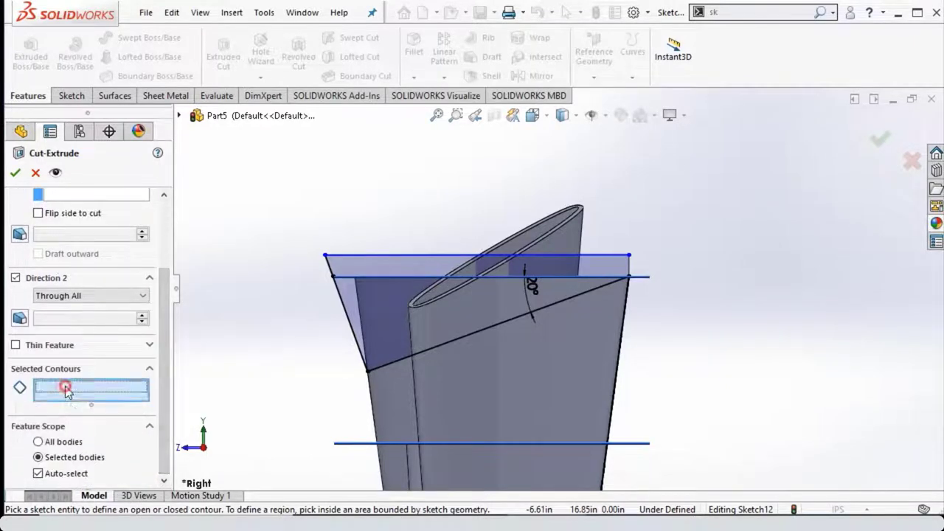
{"action": "left_click", "coordinate": [372, 289]}
{"action": "left_click", "coordinate": [477, 313]}
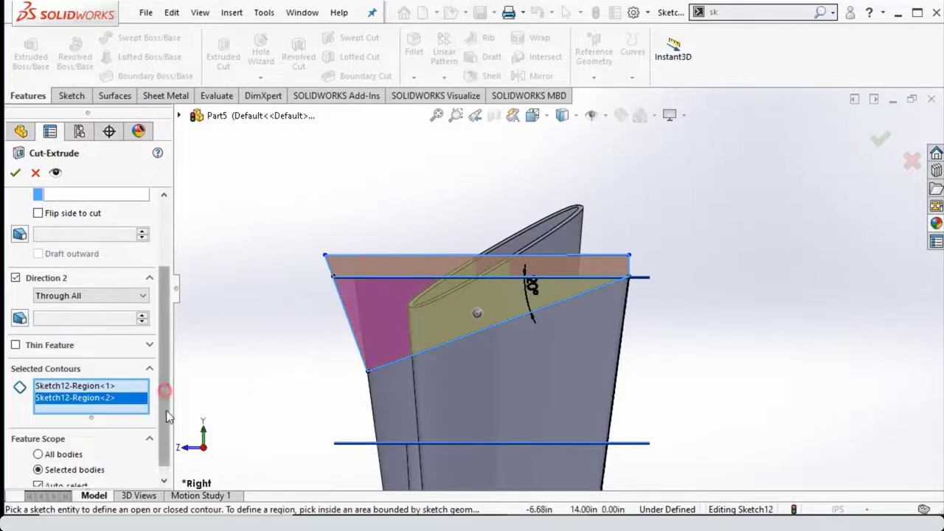
Step: Restrict the cut to the Loft-Thin2 body with Auto-select off, keep all bodies, and finish
{"action": "scroll", "coordinate": [166, 410], "scroll_direction": "down", "scroll_amount": 1}
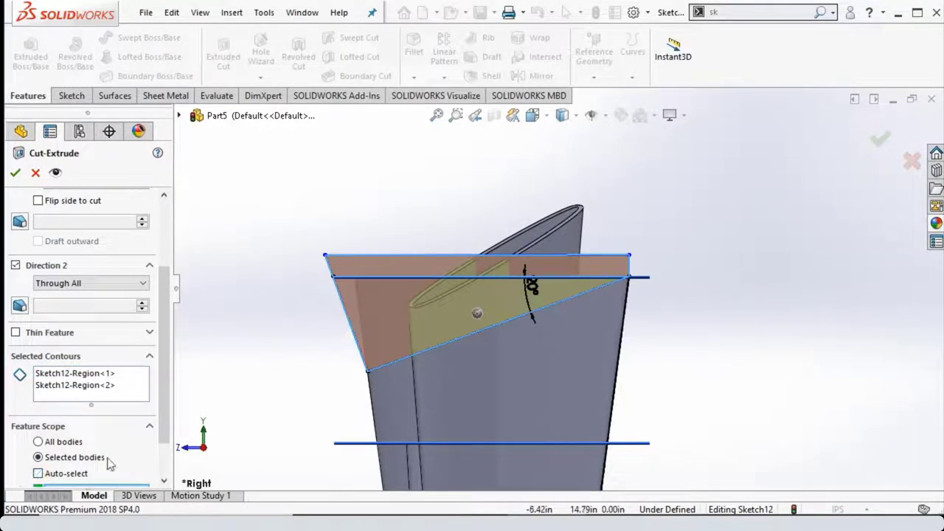
{"action": "left_click", "coordinate": [37, 473]}
{"action": "scroll", "coordinate": [108, 457], "scroll_direction": "down", "scroll_amount": 1}
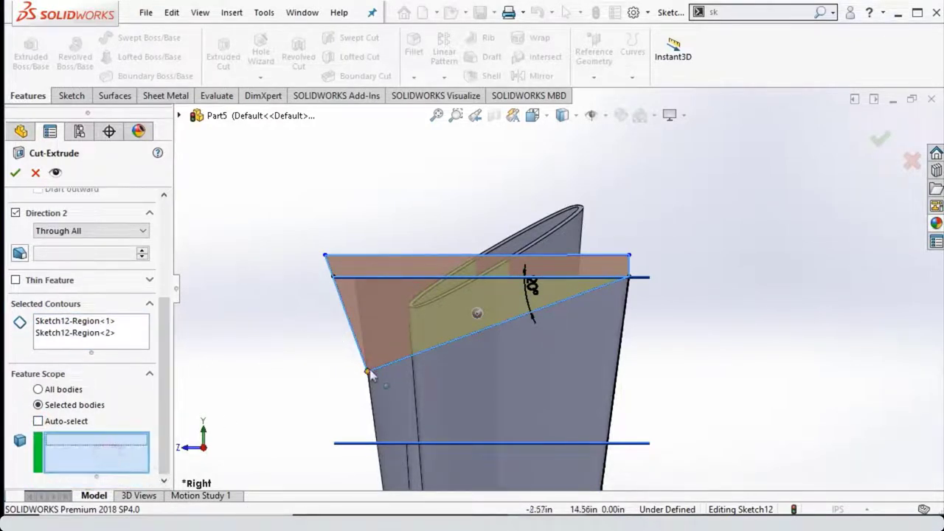
{"action": "left_click", "coordinate": [387, 406]}
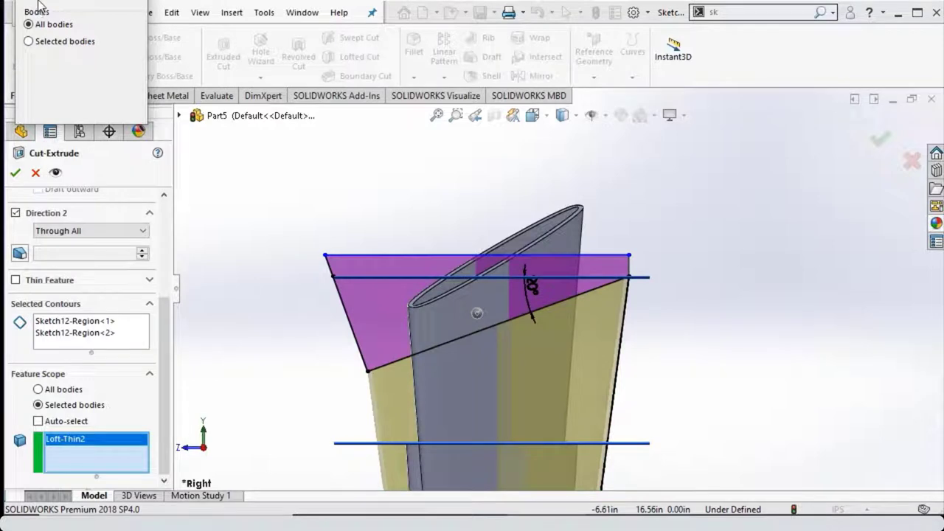
{"action": "left_click", "coordinate": [42, 1]}
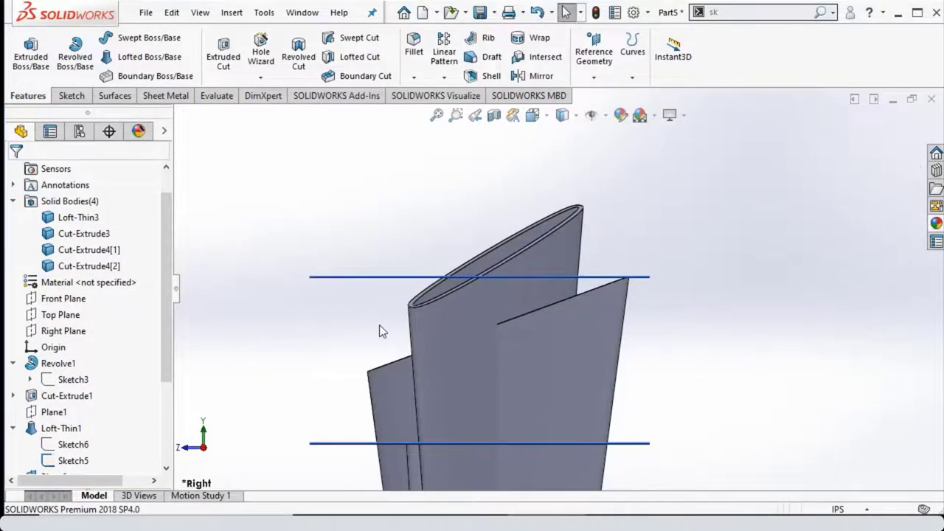
Step: Orbit the model, then view it Normal To the Top Plane
{"action": "mouse_move", "coordinate": [382, 331]}
{"action": "middle_mouse_down"}
{"action": "mouse_move", "coordinate": [443, 302]}
{"action": "mouse_move", "coordinate": [485, 312]}
{"action": "mouse_move", "coordinate": [549, 358]}
{"action": "mouse_move", "coordinate": [506, 333]}
{"action": "mouse_move", "coordinate": [436, 332]}
{"action": "mouse_move", "coordinate": [492, 337]}
{"action": "mouse_move", "coordinate": [546, 360]}
{"action": "mouse_move", "coordinate": [505, 338]}
{"action": "mouse_move", "coordinate": [535, 332]}
{"action": "mouse_move", "coordinate": [453, 332]}
{"action": "mouse_move", "coordinate": [487, 325]}
{"action": "mouse_move", "coordinate": [476, 352]}
{"action": "mouse_move", "coordinate": [394, 303]}
{"action": "middle_mouse_up"}
{"action": "scroll", "coordinate": [527, 330], "scroll_direction": "down", "scroll_amount": 3}
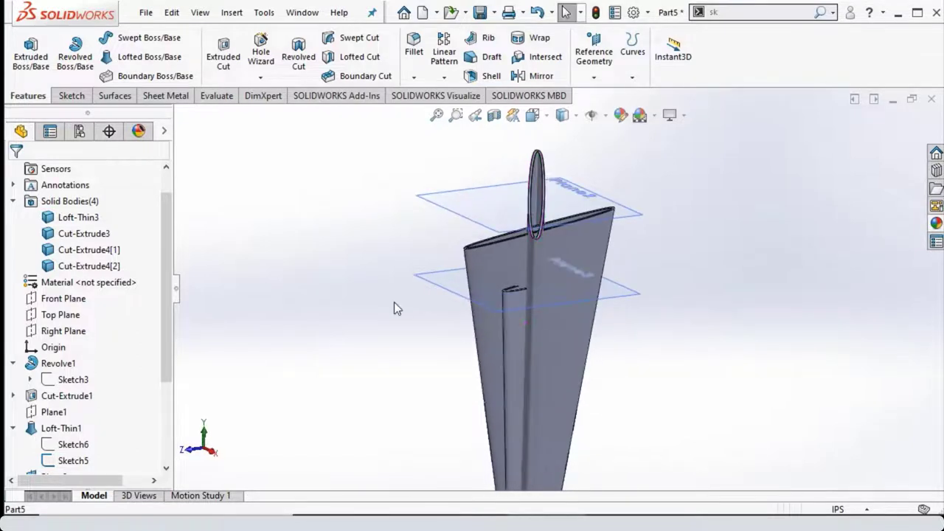
{"action": "scroll", "coordinate": [70, 310], "scroll_direction": "up", "scroll_amount": 1}
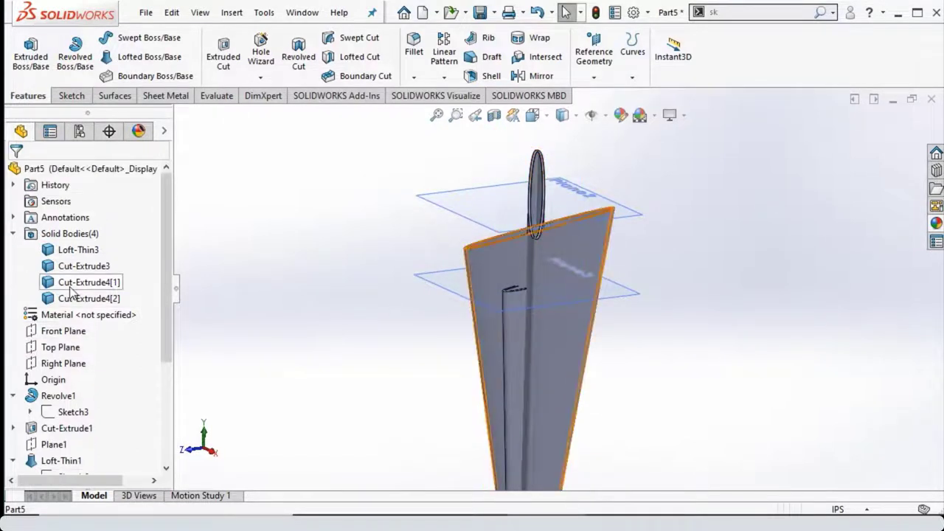
{"action": "right_click", "coordinate": [52, 337]}
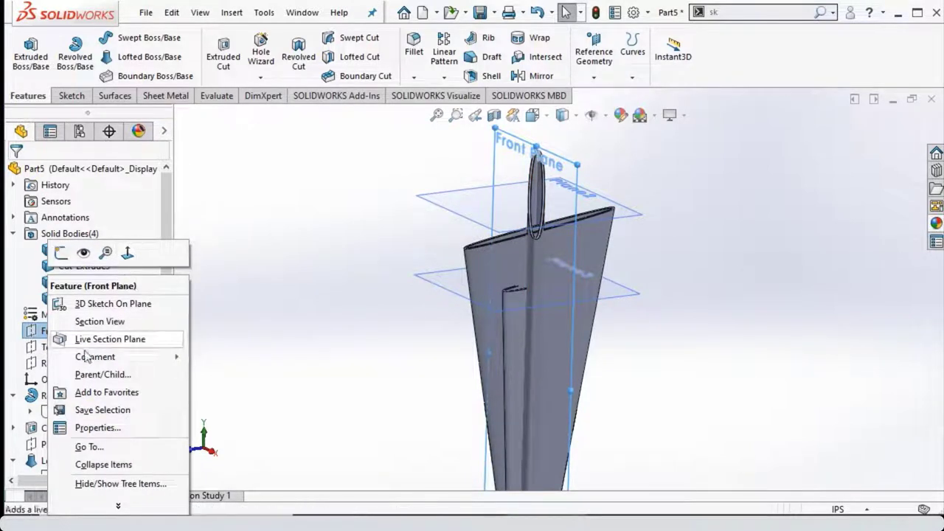
{"action": "left_click", "coordinate": [40, 349]}
{"action": "right_click", "coordinate": [40, 351]}
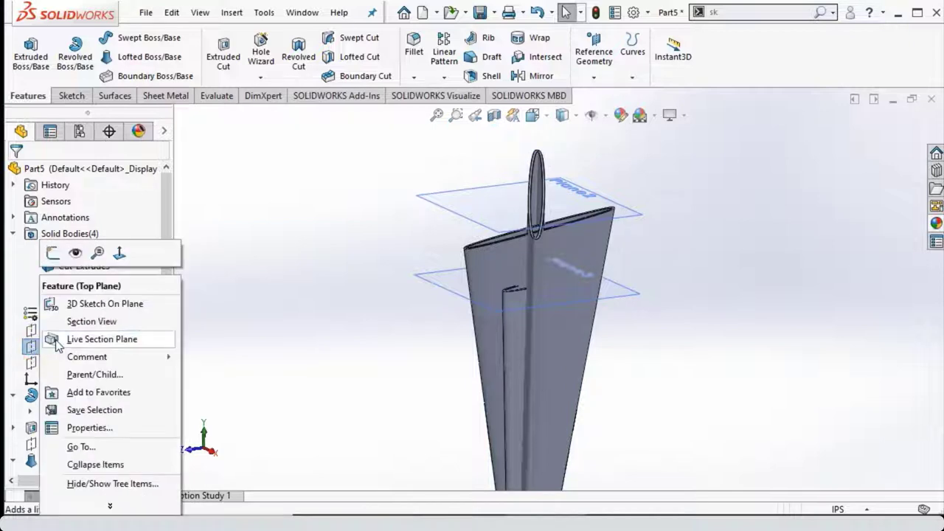
{"action": "left_click", "coordinate": [120, 254]}
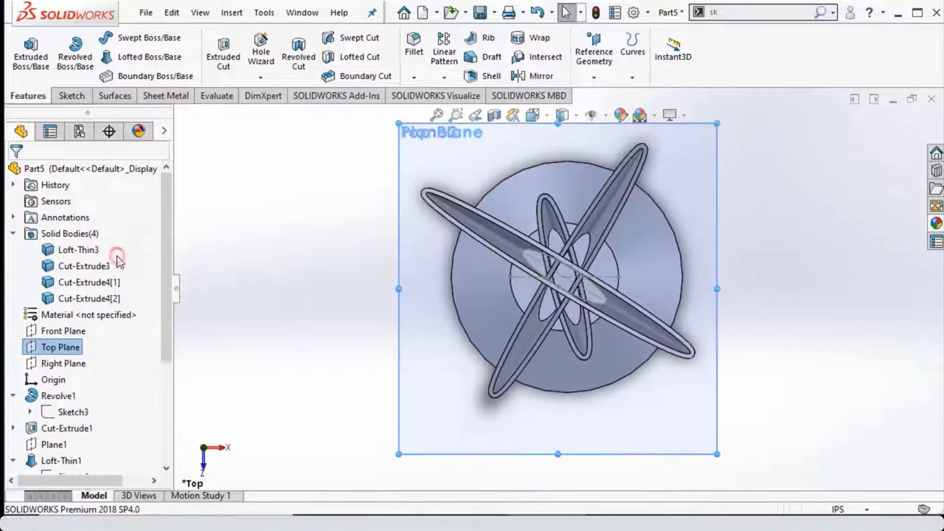
Step: View the part Normal To the Right Plane and zoom in on the upper blades
{"action": "right_click", "coordinate": [66, 363]}
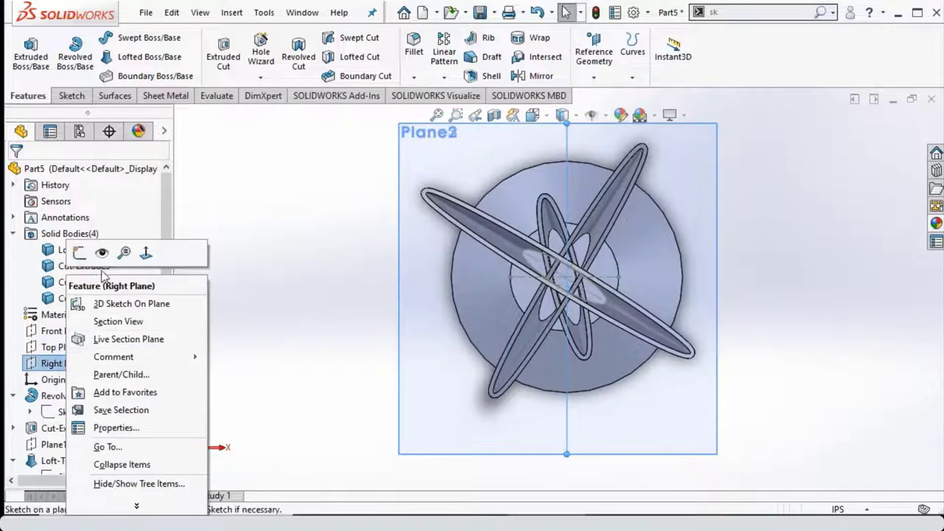
{"action": "left_click", "coordinate": [147, 254]}
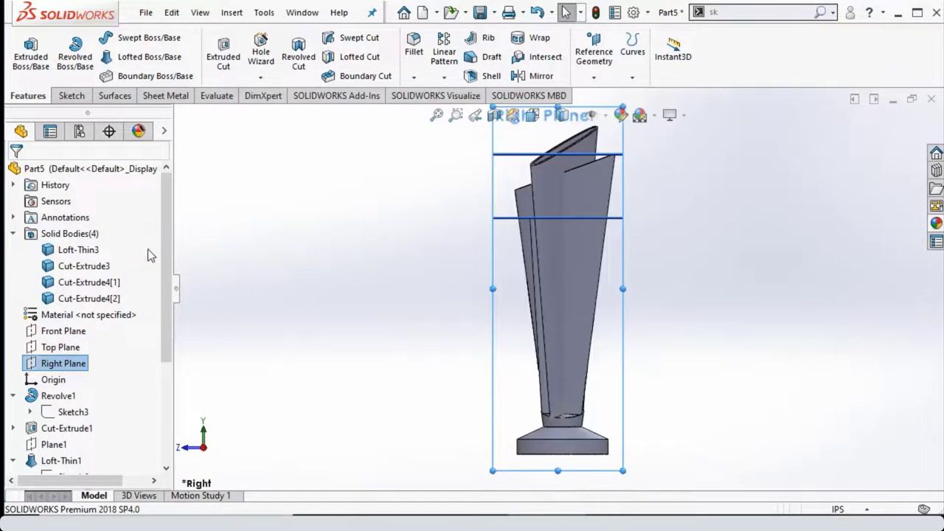
{"action": "scroll", "coordinate": [573, 215], "scroll_direction": "down", "scroll_amount": 2}
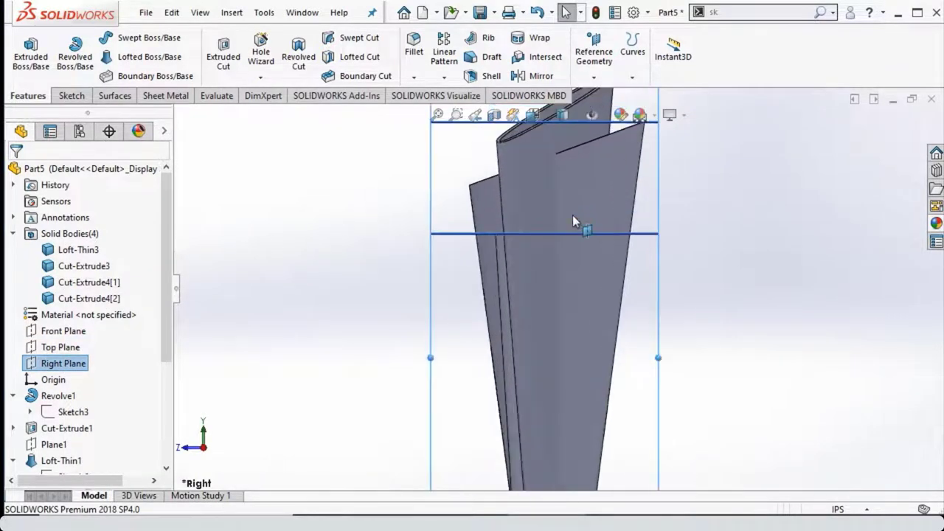
{"action": "scroll", "coordinate": [572, 215], "scroll_direction": "down", "scroll_amount": 2}
{"action": "left_click", "coordinate": [272, 191]}
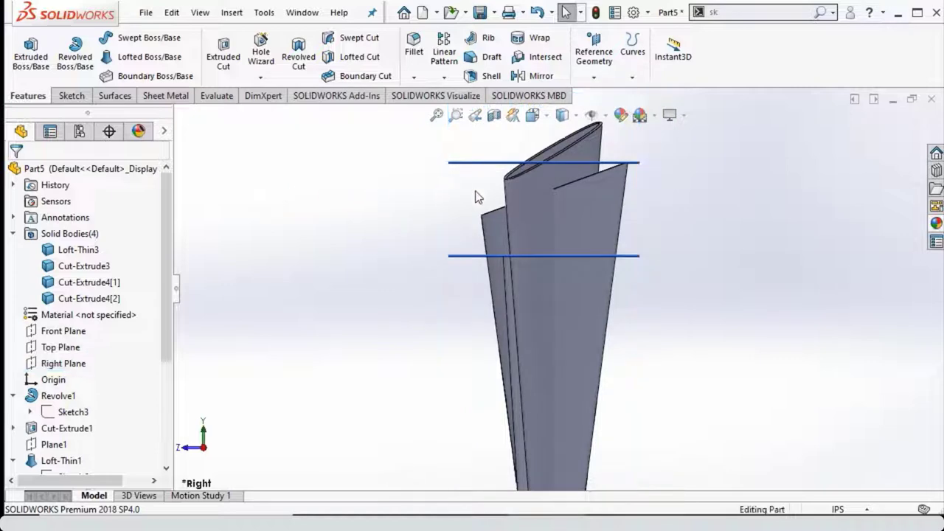
{"action": "right_click", "coordinate": [537, 185]}
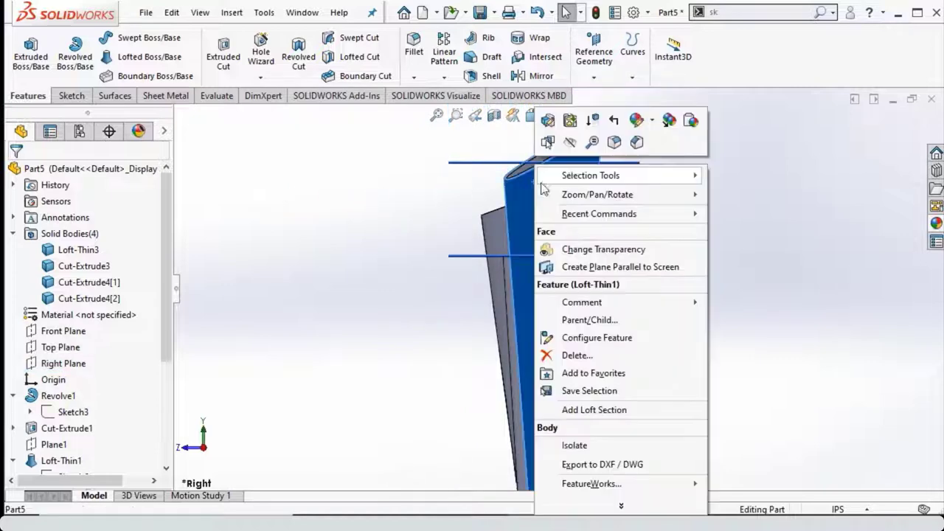
Step: Hide the Cut-Extrude3 and Loft-Thin2 blade bodies
{"action": "left_click", "coordinate": [571, 144]}
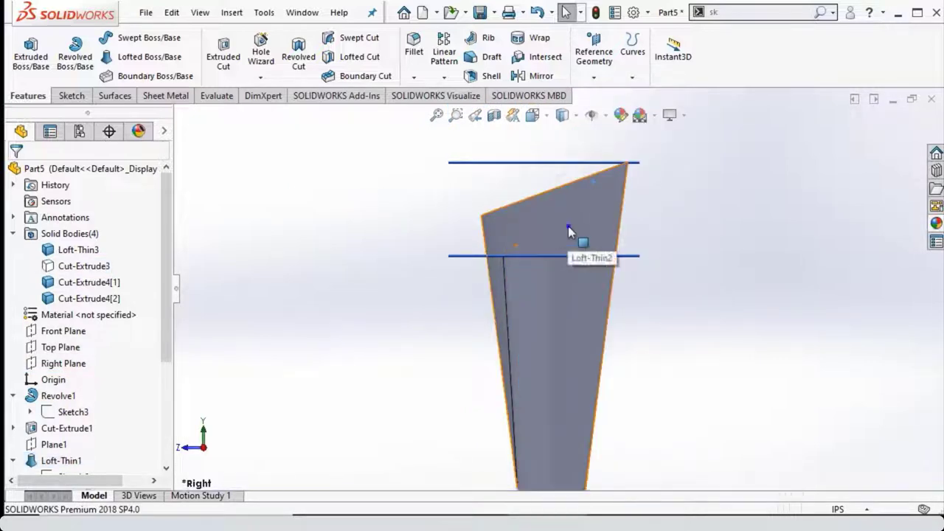
{"action": "right_click", "coordinate": [570, 231]}
{"action": "left_click", "coordinate": [605, 143]}
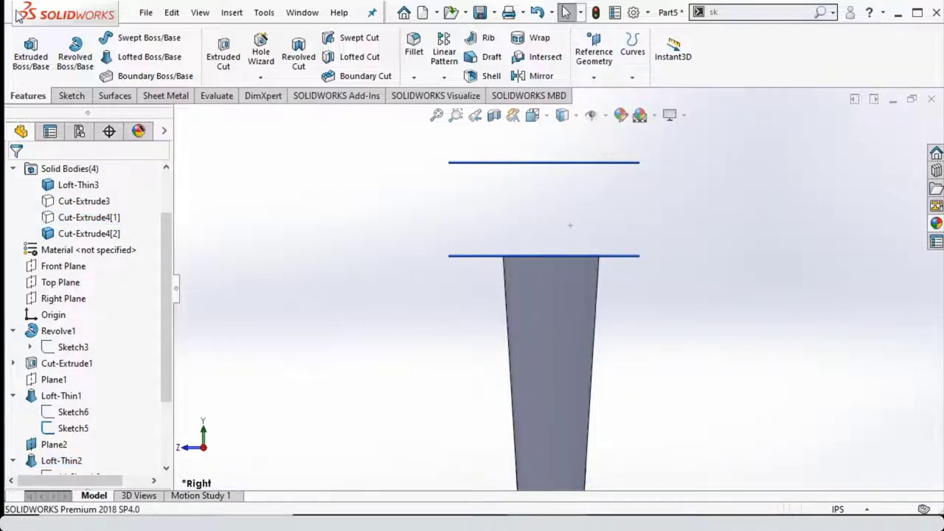
Step: Select the Right Plane in the Sketch tab to sketch on it
{"action": "left_click", "coordinate": [77, 99]}
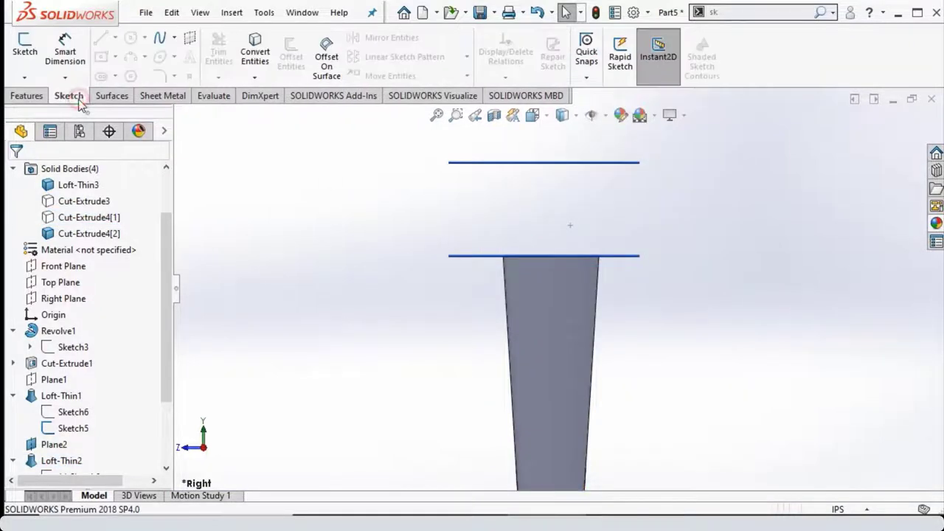
{"action": "right_click", "coordinate": [60, 267]}
{"action": "left_click", "coordinate": [36, 301]}
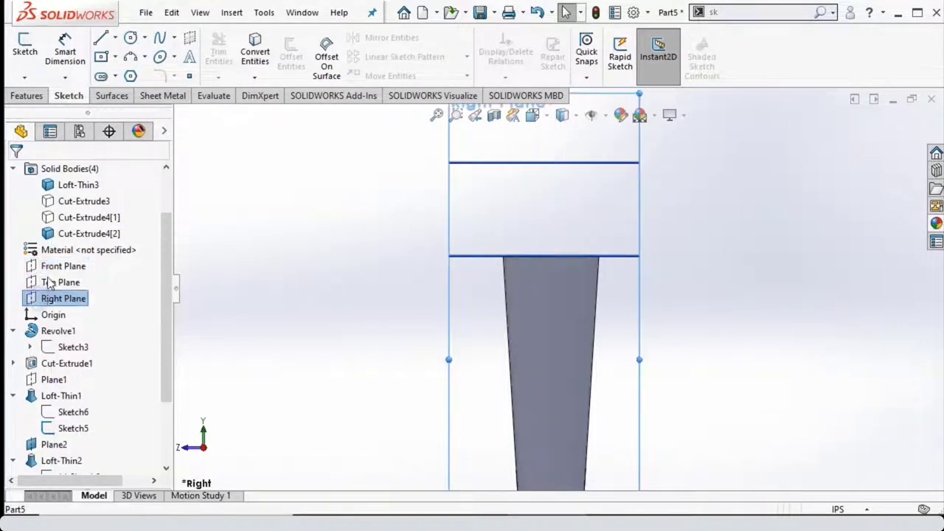
{"action": "right_click", "coordinate": [44, 298]}
Step: Sketch a closed wedge on the Right Plane: sloped, vertical and horizontal top lines
{"action": "left_click", "coordinate": [47, 252]}
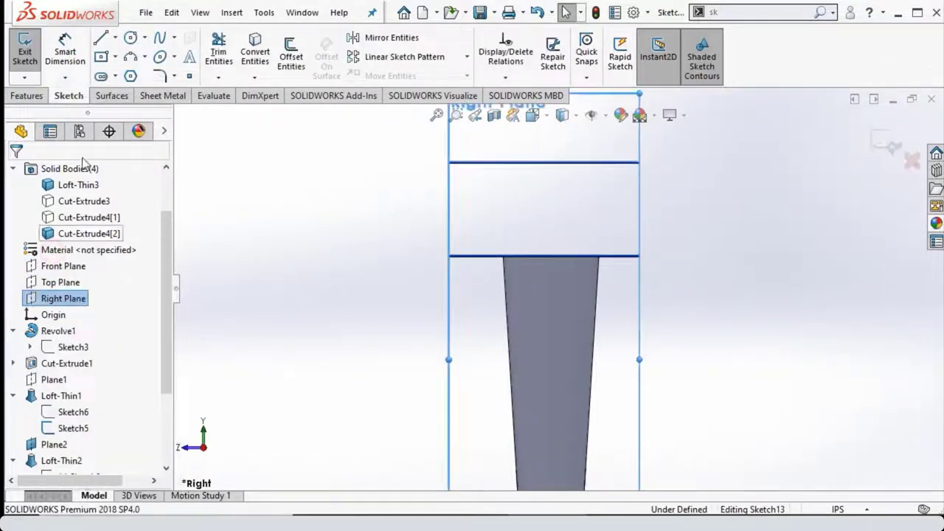
{"action": "left_click", "coordinate": [103, 38]}
{"action": "scroll", "coordinate": [590, 277], "scroll_direction": "down", "scroll_amount": 2}
{"action": "scroll", "coordinate": [605, 273], "scroll_direction": "down", "scroll_amount": 2}
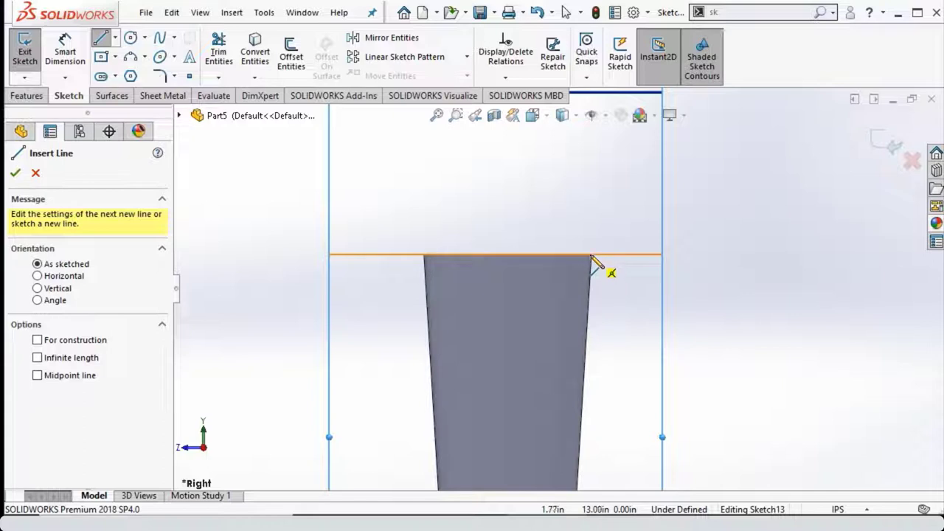
{"action": "left_click", "coordinate": [591, 255]}
{"action": "left_click", "coordinate": [376, 311]}
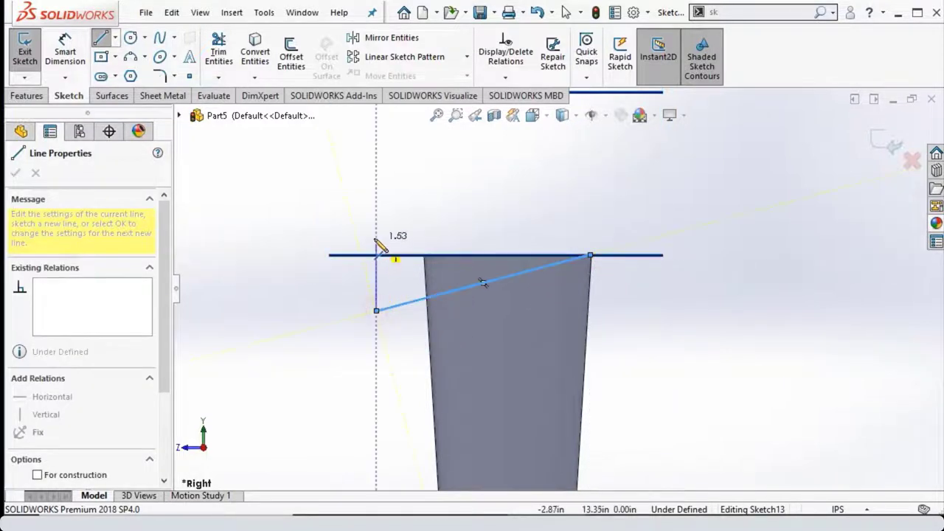
{"action": "left_click", "coordinate": [376, 239]}
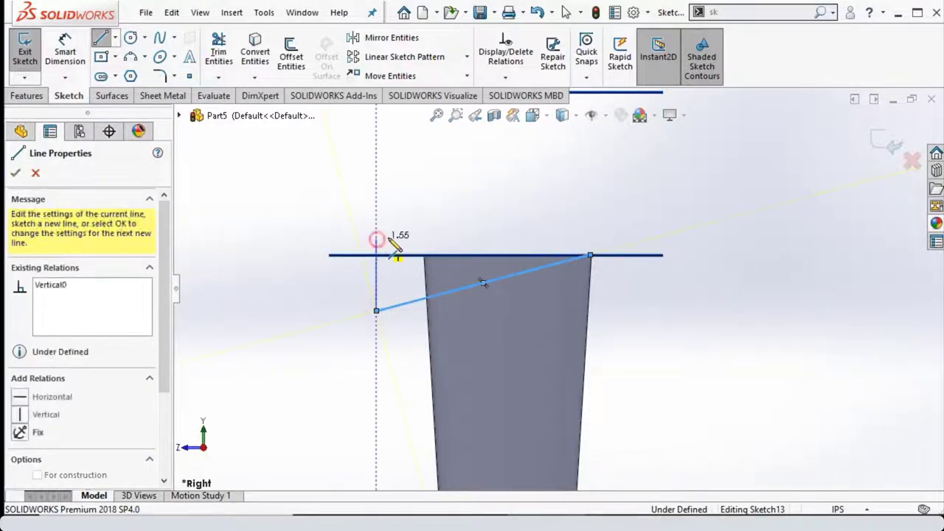
{"action": "left_click", "coordinate": [591, 240]}
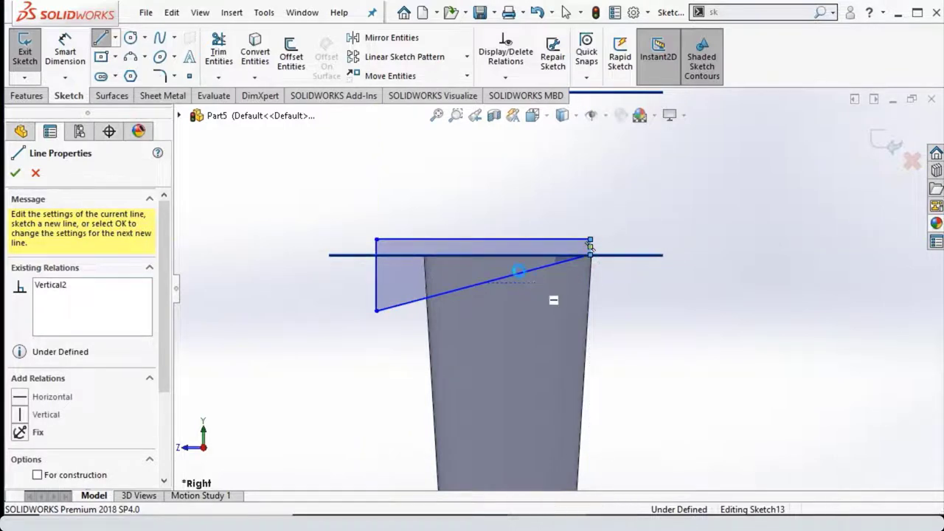
{"action": "key", "text": "Escape"}
Step: Convert the blade's slanted right edge into the sketch and snap the profile corner onto it
{"action": "scroll", "coordinate": [587, 278], "scroll_direction": "down", "scroll_amount": 3}
{"action": "scroll", "coordinate": [590, 279], "scroll_direction": "down", "scroll_amount": 3}
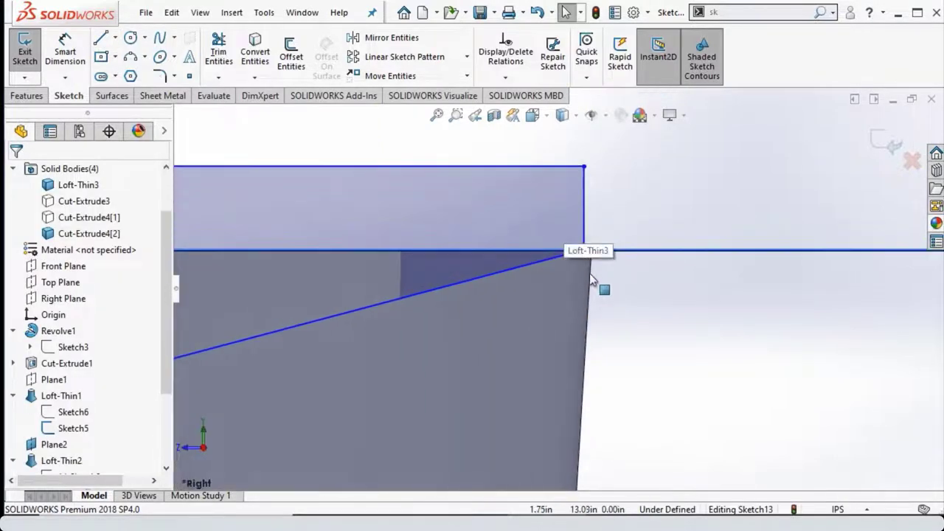
{"action": "left_click", "coordinate": [589, 291]}
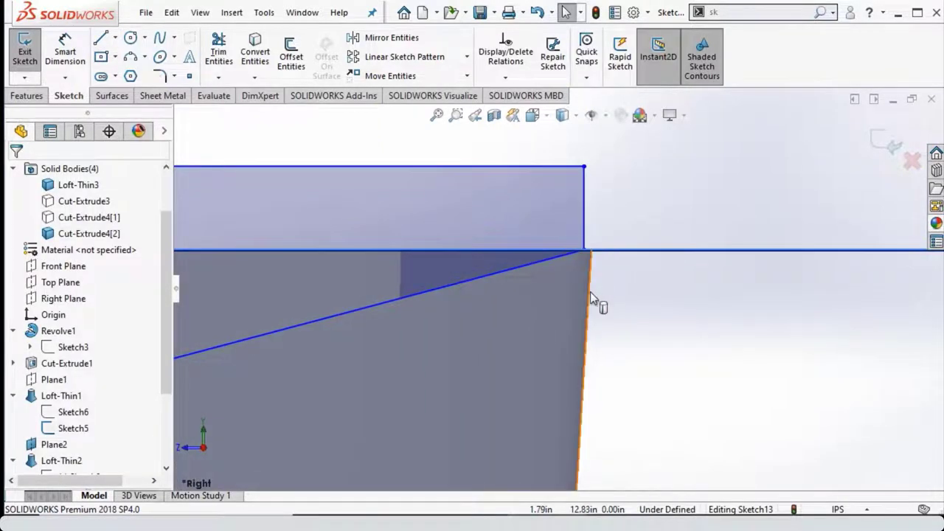
{"action": "left_click", "coordinate": [254, 59]}
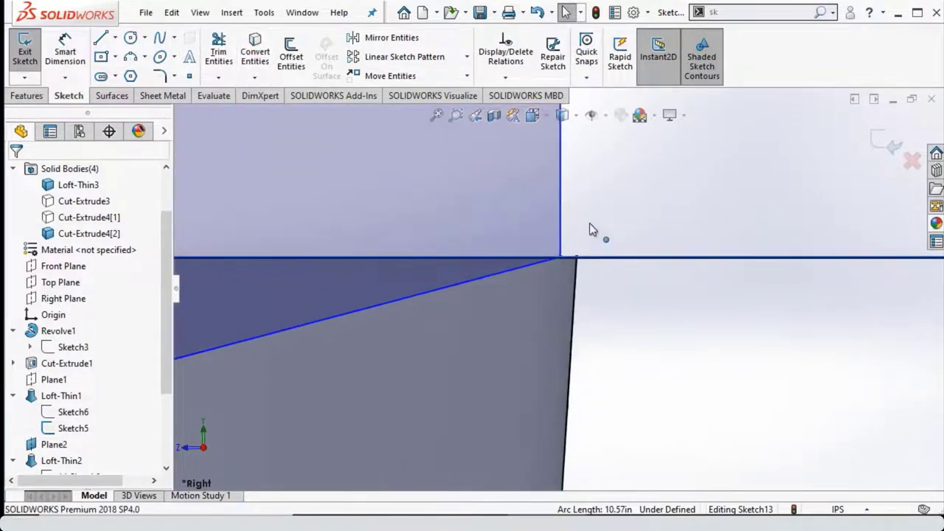
{"action": "left_click_drag", "start_coordinate": [560, 260], "coordinate": [578, 259]}
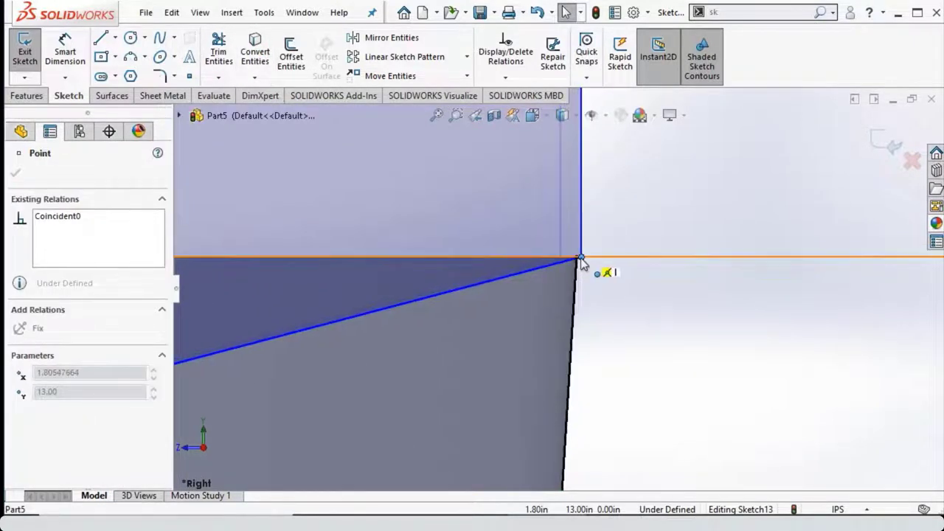
{"action": "key", "text": "Escape"}
{"action": "scroll", "coordinate": [519, 255], "scroll_direction": "up", "scroll_amount": 2}
{"action": "scroll", "coordinate": [519, 255], "scroll_direction": "up", "scroll_amount": 3}
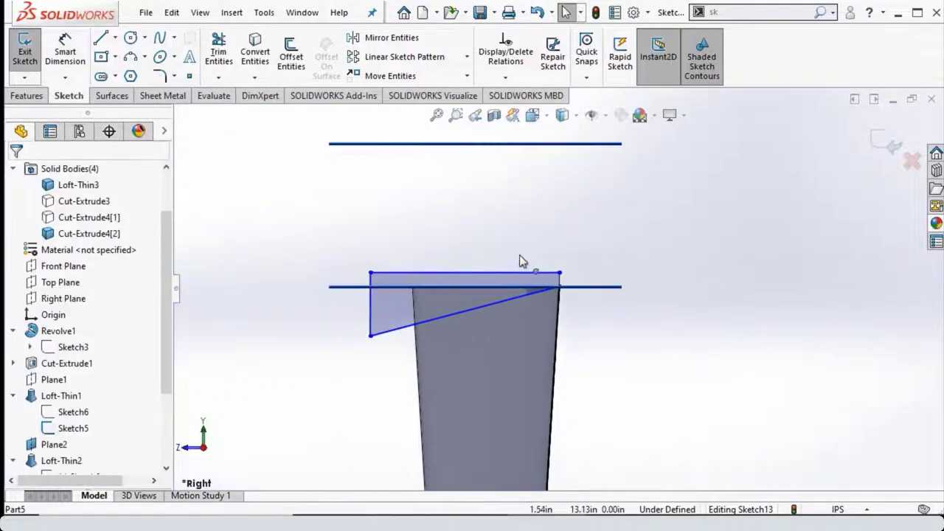
Step: Dimension the angle between the sloped and horizontal lines to 5°
{"action": "left_click", "coordinate": [74, 53]}
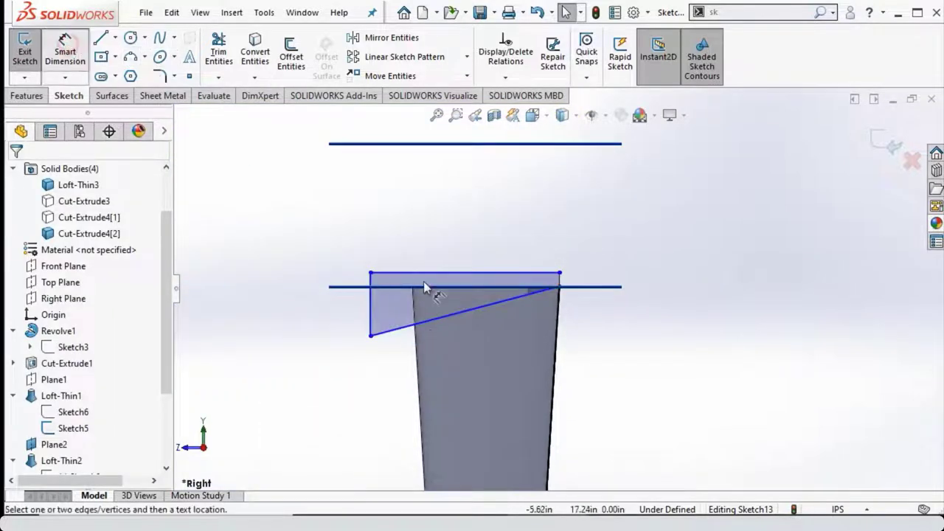
{"action": "left_click", "coordinate": [460, 317]}
{"action": "scroll", "coordinate": [460, 318], "scroll_direction": "down", "scroll_amount": 4}
{"action": "scroll", "coordinate": [465, 295], "scroll_direction": "down", "scroll_amount": 1}
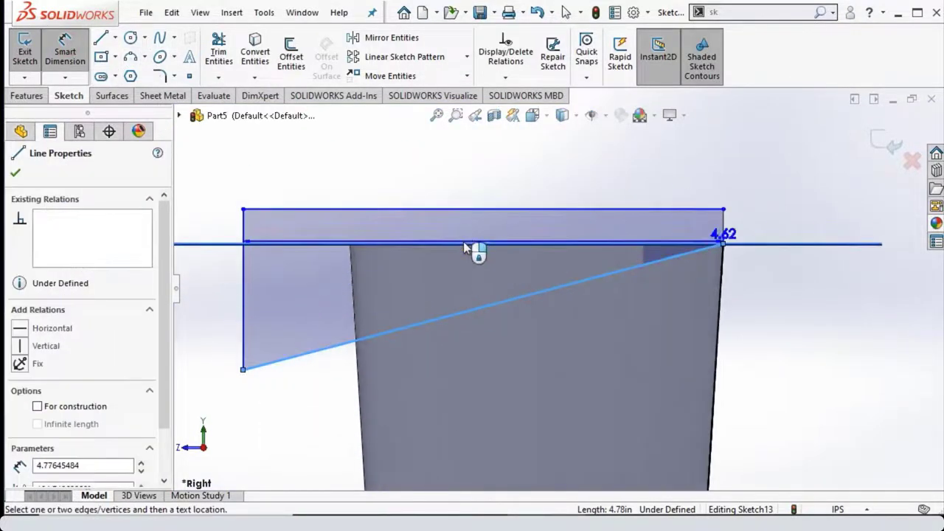
{"action": "left_click", "coordinate": [463, 244]}
{"action": "scroll", "coordinate": [355, 314], "scroll_direction": "up", "scroll_amount": 3}
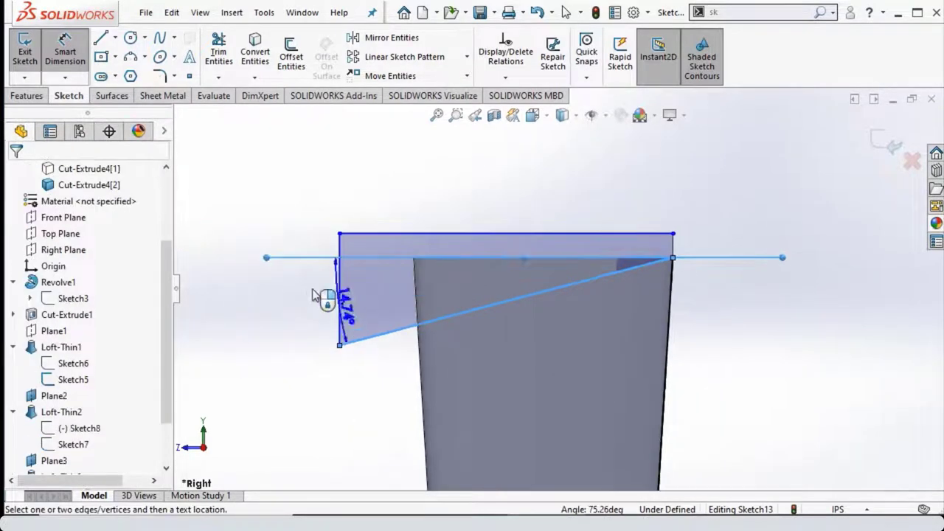
{"action": "left_click", "coordinate": [288, 304]}
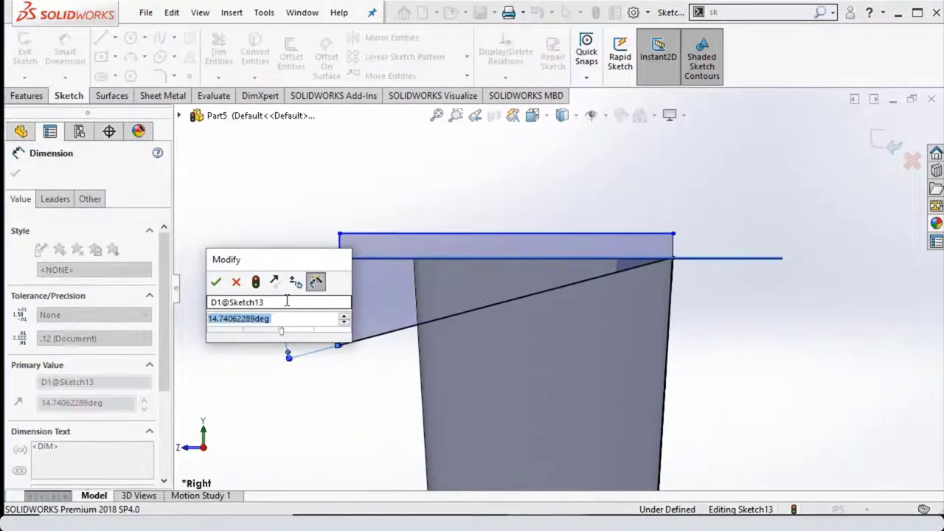
{"action": "type", "text": "5"}
{"action": "key", "text": "Return"}
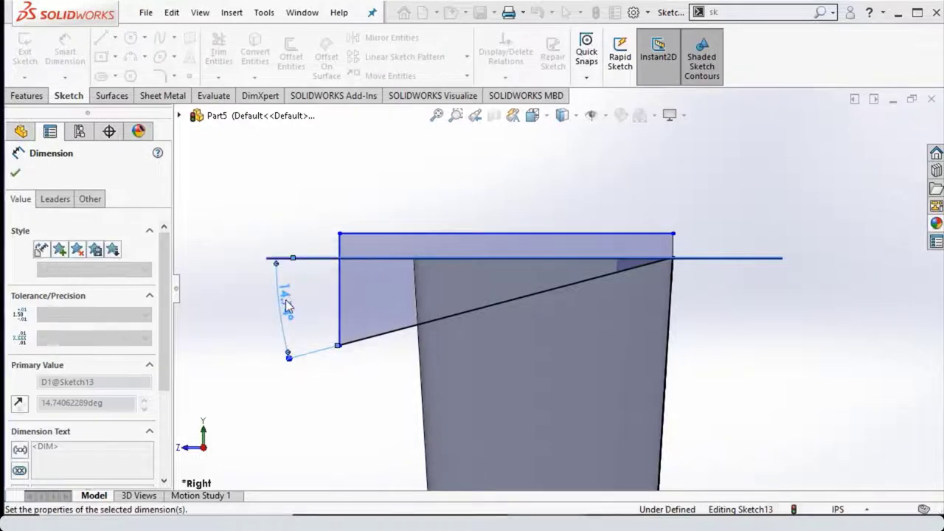
{"action": "left_click", "coordinate": [15, 172]}
{"action": "left_click", "coordinate": [38, 96]}
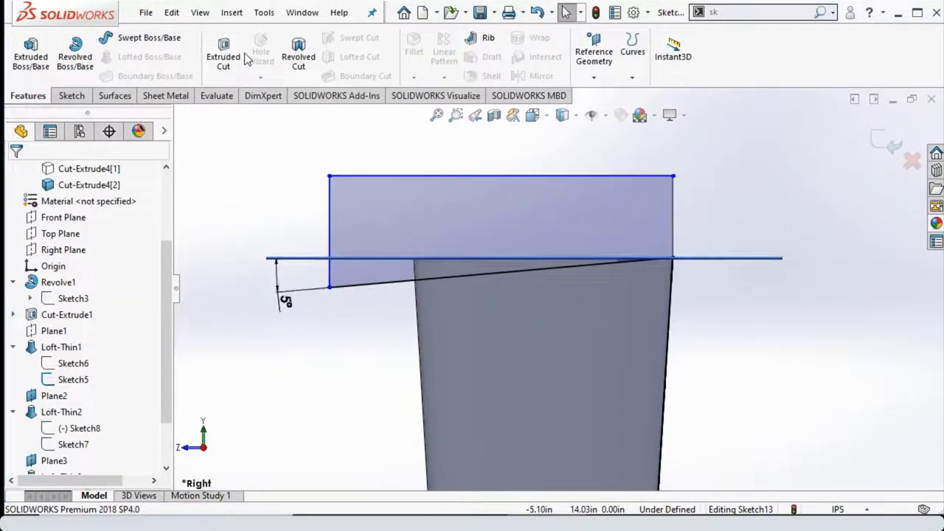
Step: Extrude-cut the wedge region Through All - Both, affecting only Loft-Thin3 with Auto-select off
{"action": "left_click", "coordinate": [231, 57]}
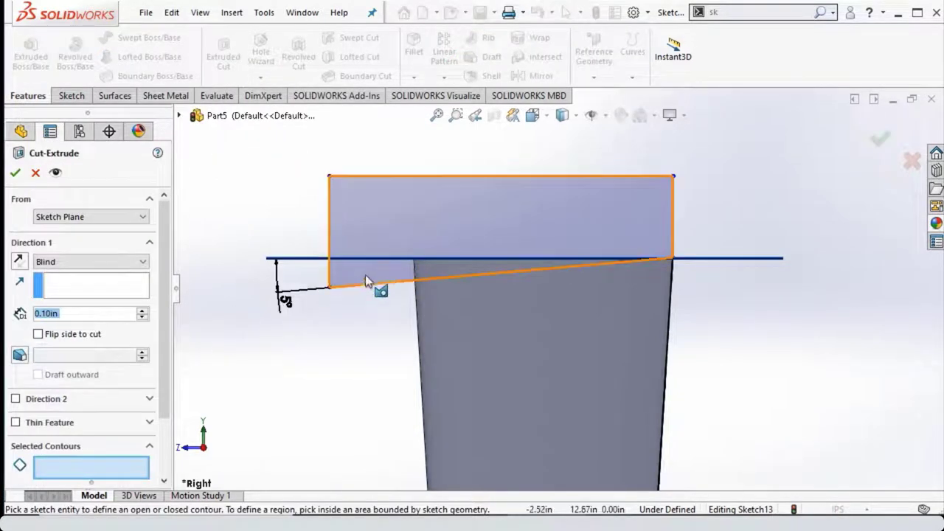
{"action": "left_click", "coordinate": [354, 274]}
{"action": "mouse_move", "coordinate": [324, 278]}
{"action": "middle_mouse_down"}
{"action": "mouse_move", "coordinate": [386, 302]}
{"action": "mouse_move", "coordinate": [301, 301]}
{"action": "middle_mouse_up"}
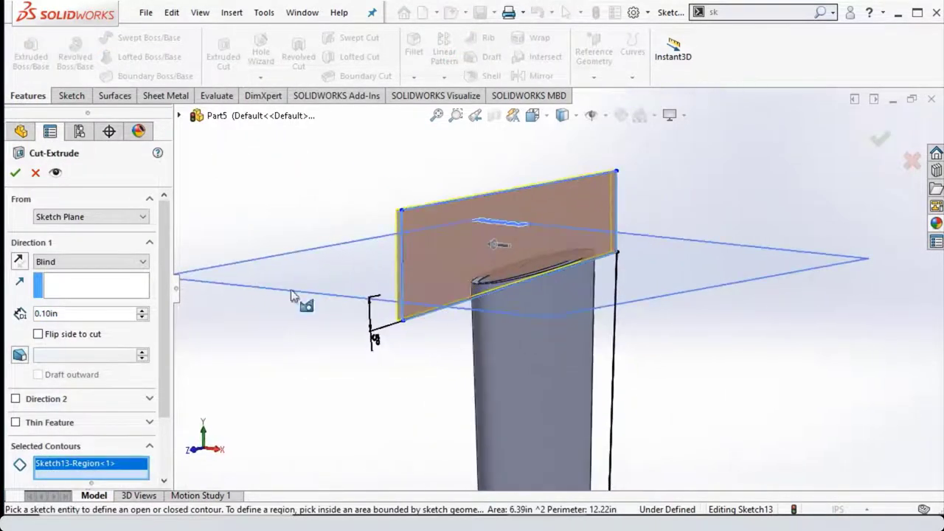
{"action": "scroll", "coordinate": [140, 457], "scroll_direction": "down", "scroll_amount": 2}
{"action": "left_click", "coordinate": [38, 473]}
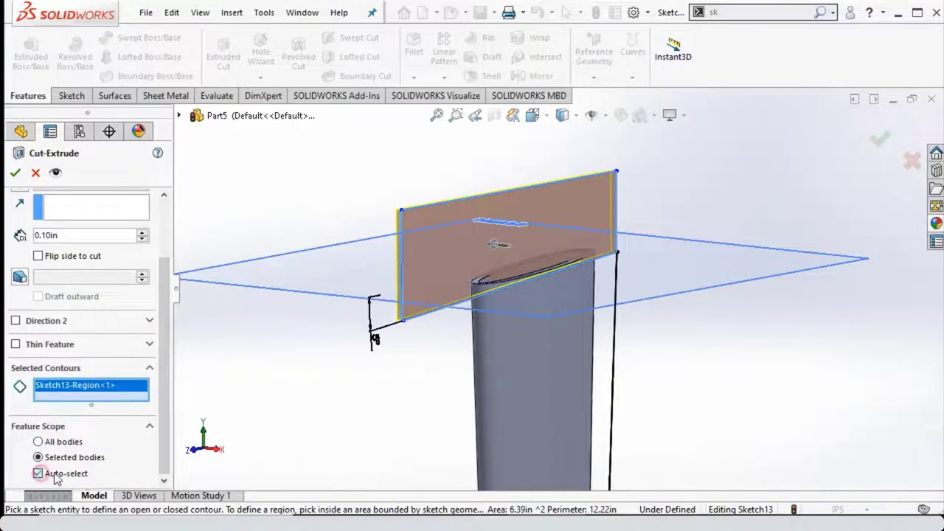
{"action": "scroll", "coordinate": [161, 417], "scroll_direction": "down", "scroll_amount": 2}
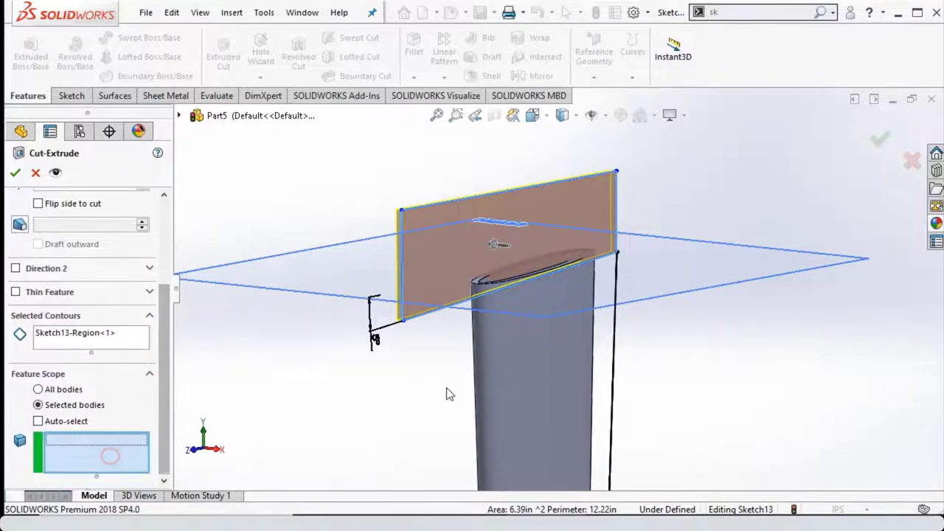
{"action": "left_click", "coordinate": [488, 361]}
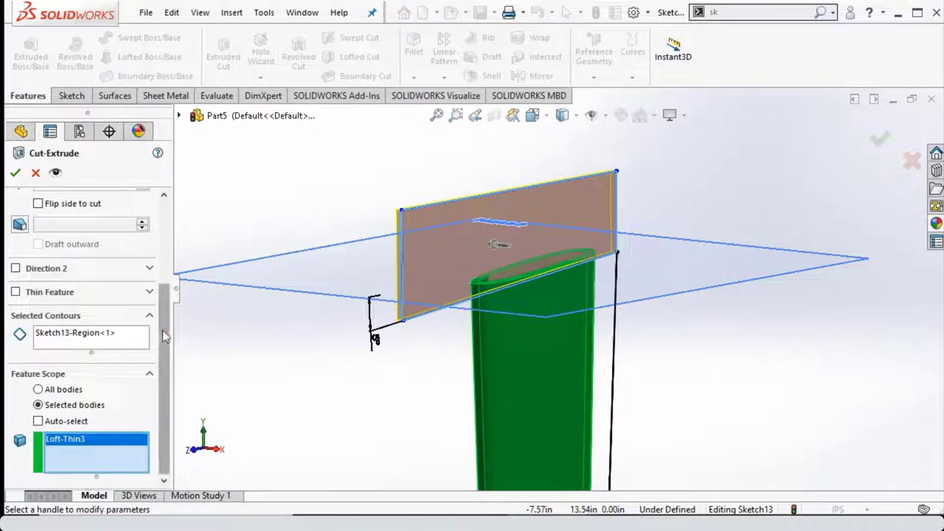
{"action": "left_click_drag", "start_coordinate": [162, 329], "coordinate": [158, 252]}
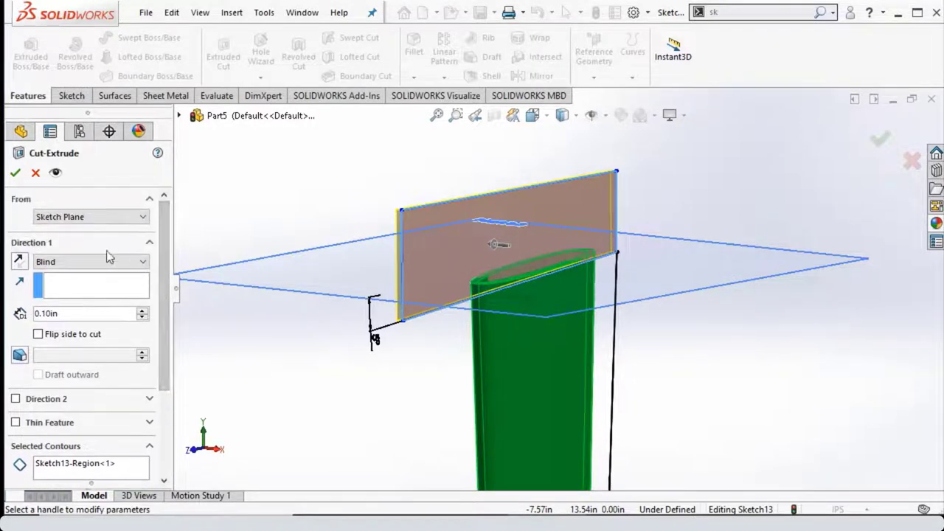
{"action": "left_click", "coordinate": [104, 261]}
{"action": "left_click", "coordinate": [80, 295]}
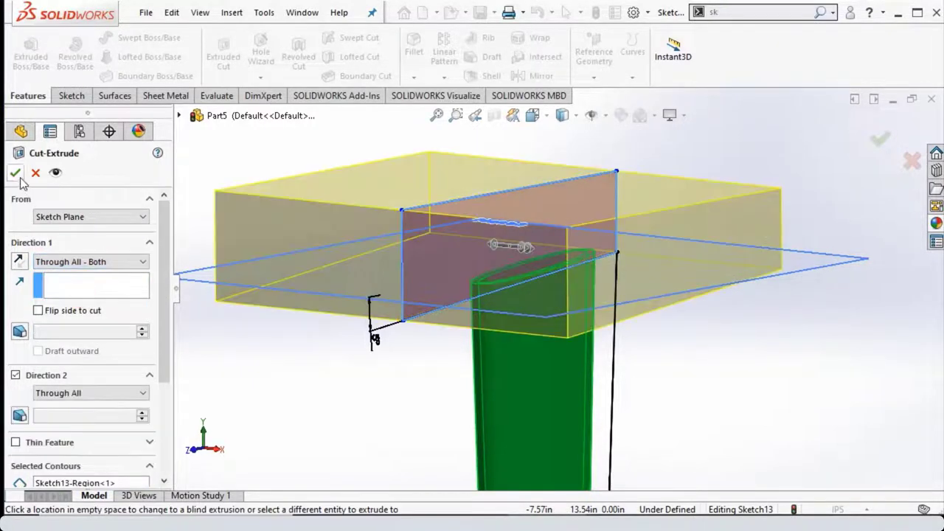
{"action": "key", "text": "Return"}
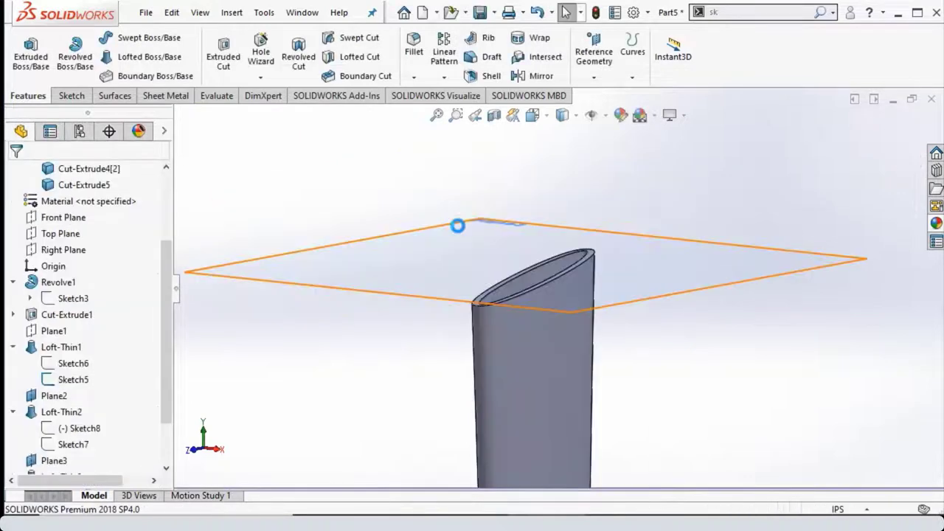
Step: Hide Plane3 and Plane2, and show the Revolve1 base body
{"action": "right_click", "coordinate": [485, 276]}
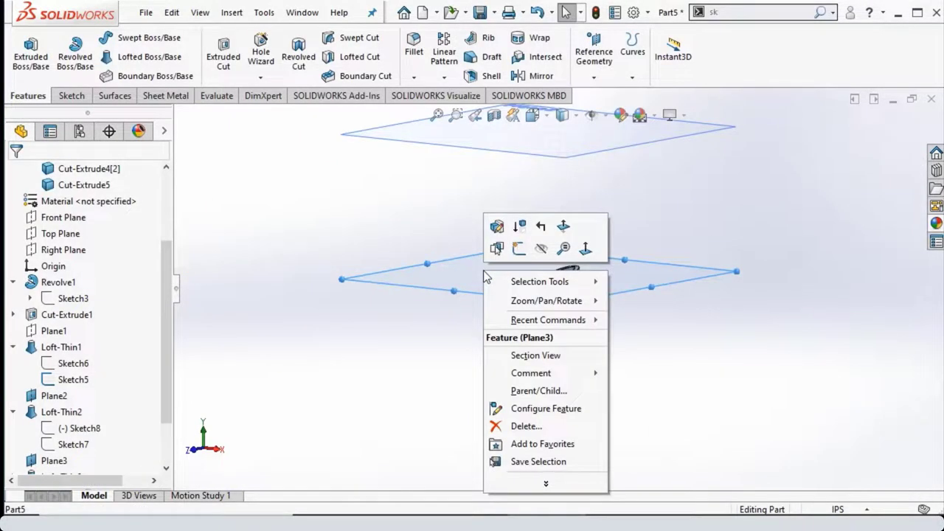
{"action": "left_click", "coordinate": [542, 249]}
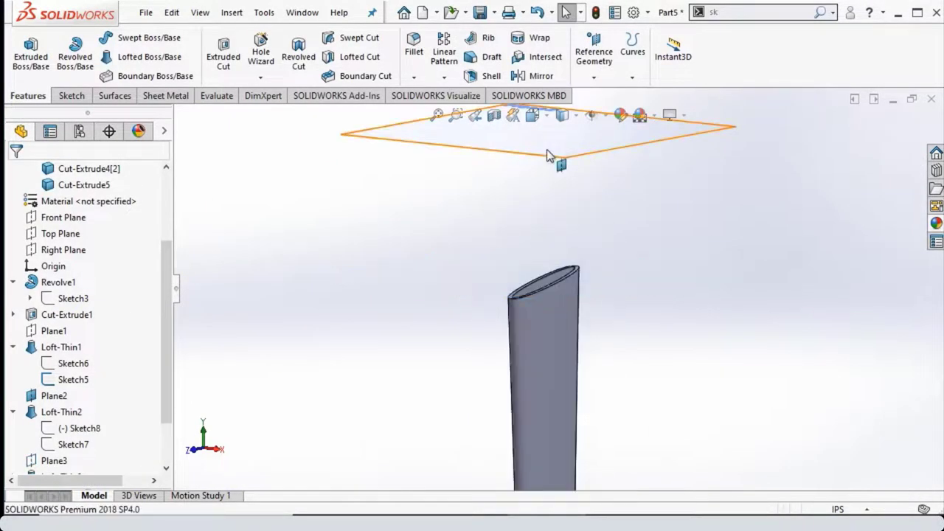
{"action": "right_click", "coordinate": [549, 154]}
{"action": "left_click", "coordinate": [604, 130]}
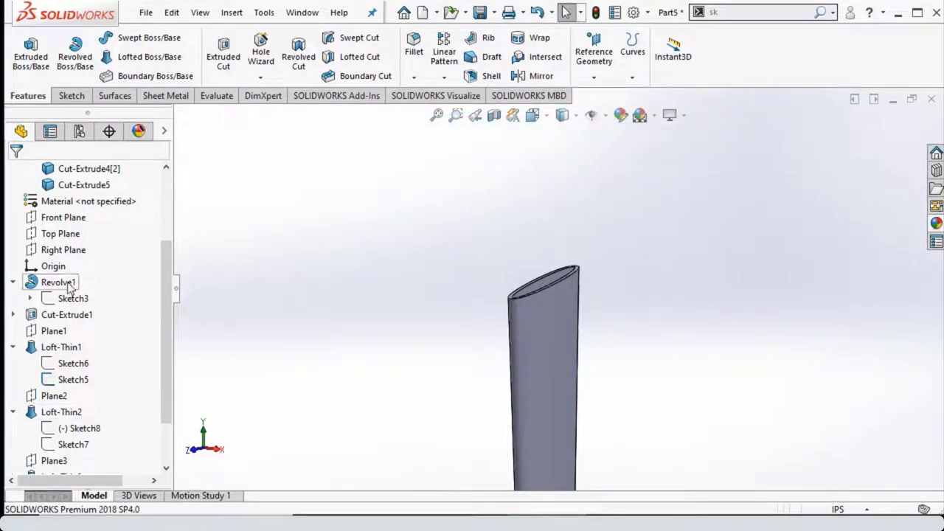
{"action": "right_click", "coordinate": [63, 284]}
{"action": "left_click", "coordinate": [78, 202]}
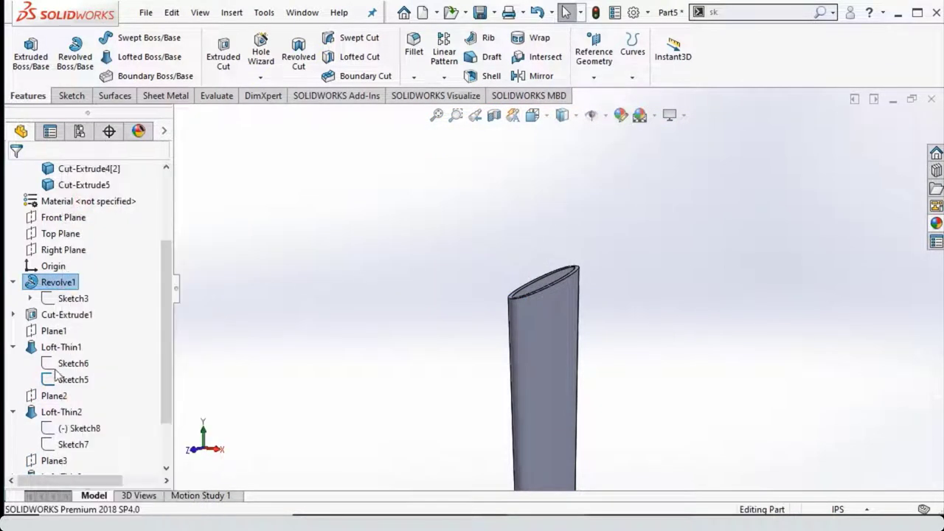
Step: Suppress and then unsuppress the Loft-Thin1 feature
{"action": "right_click", "coordinate": [62, 350]}
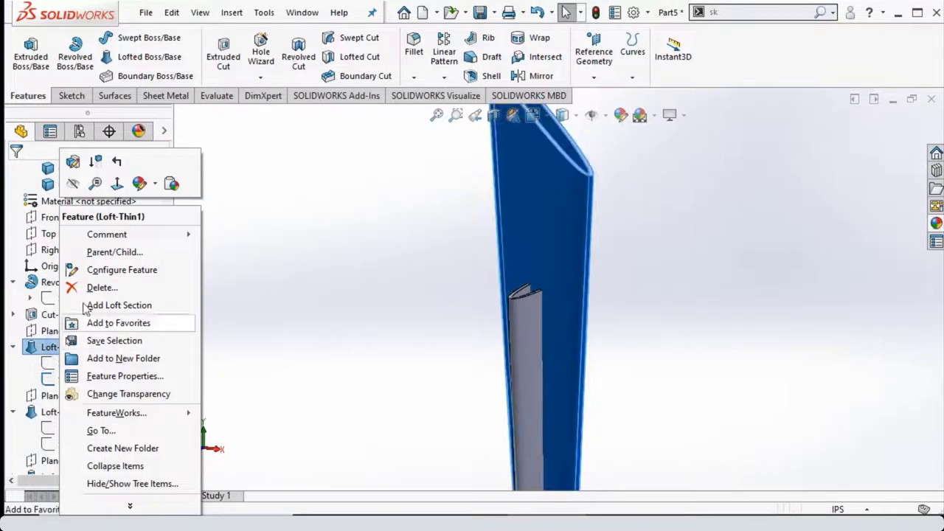
{"action": "left_click", "coordinate": [94, 164]}
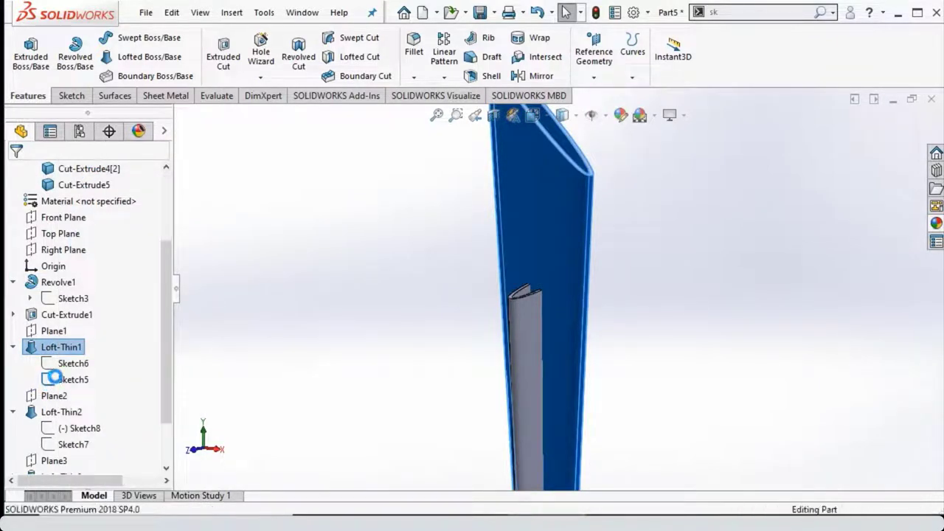
{"action": "right_click", "coordinate": [66, 347]}
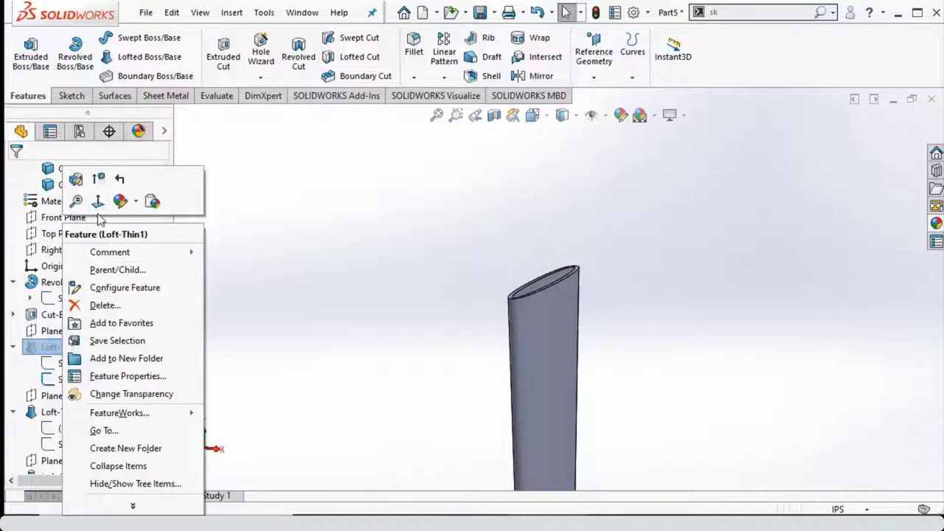
{"action": "left_click", "coordinate": [95, 178]}
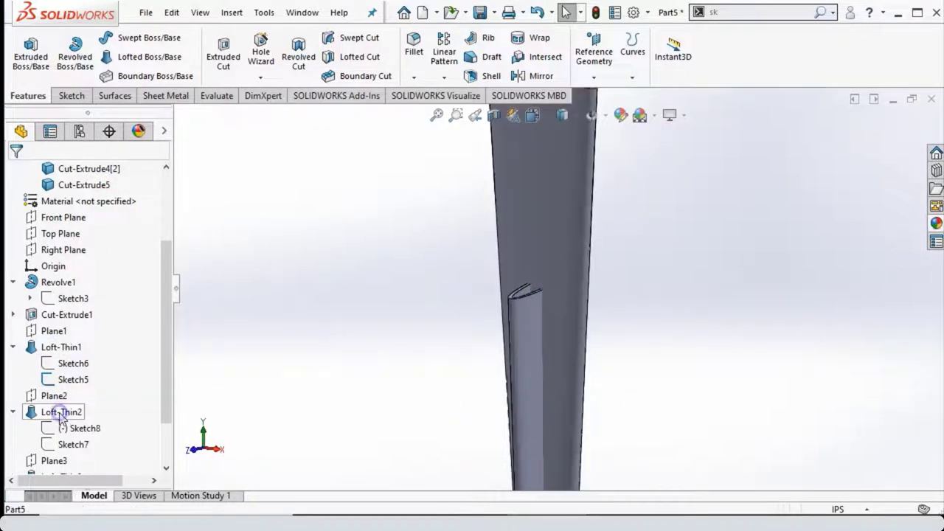
Step: Hide and then re-show the Loft-Thin2 body, orbiting to view the blades from the front
{"action": "right_click", "coordinate": [62, 413]}
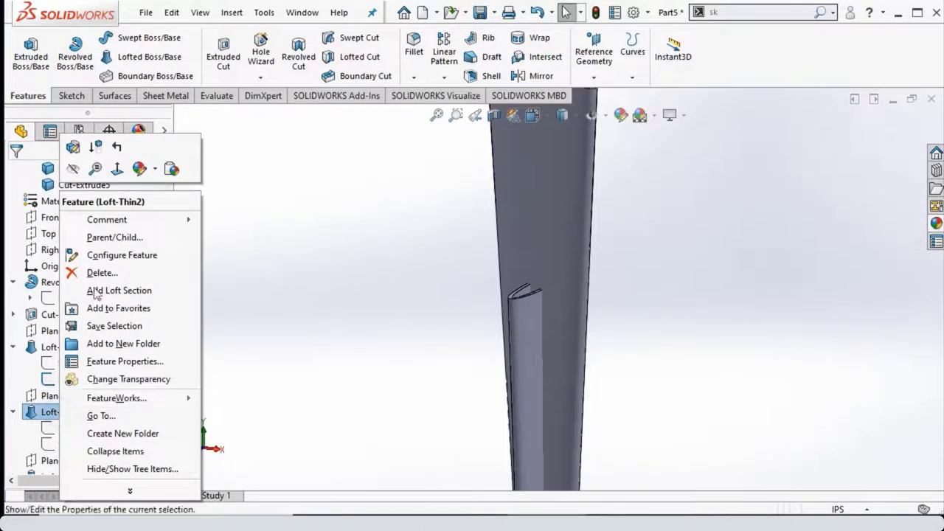
{"action": "left_click", "coordinate": [74, 170]}
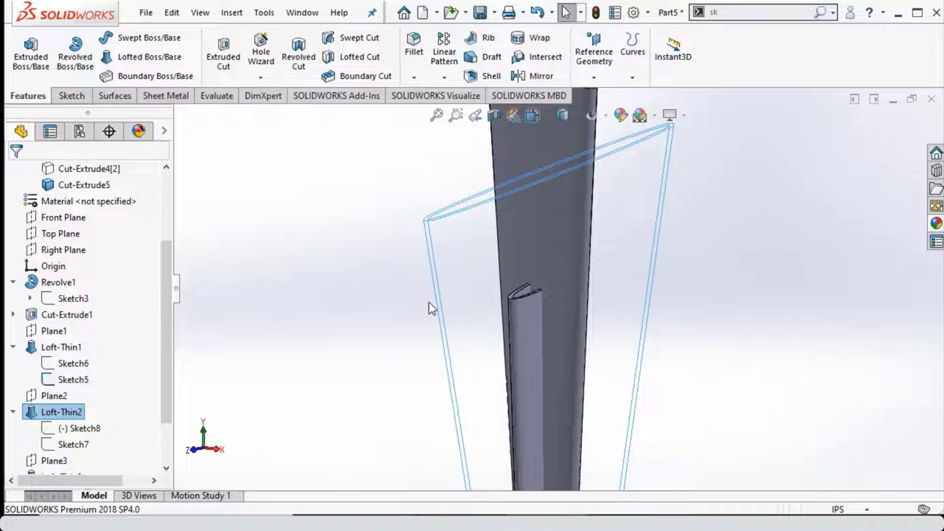
{"action": "scroll", "coordinate": [428, 302], "scroll_direction": "up", "scroll_amount": 5}
{"action": "mouse_move", "coordinate": [429, 301]}
{"action": "middle_mouse_down"}
{"action": "mouse_move", "coordinate": [475, 362]}
{"action": "mouse_move", "coordinate": [459, 320]}
{"action": "mouse_move", "coordinate": [415, 317]}
{"action": "middle_mouse_up"}
{"action": "right_click", "coordinate": [56, 418]}
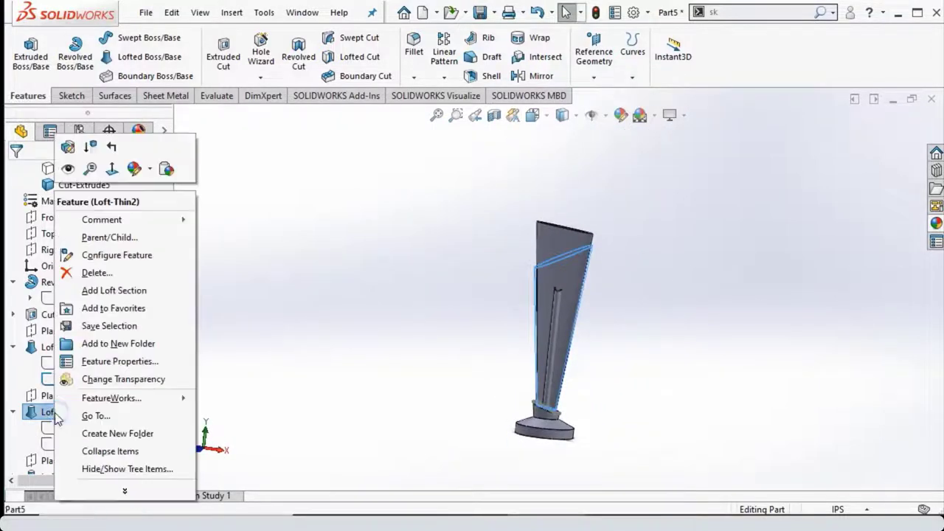
{"action": "left_click", "coordinate": [64, 164]}
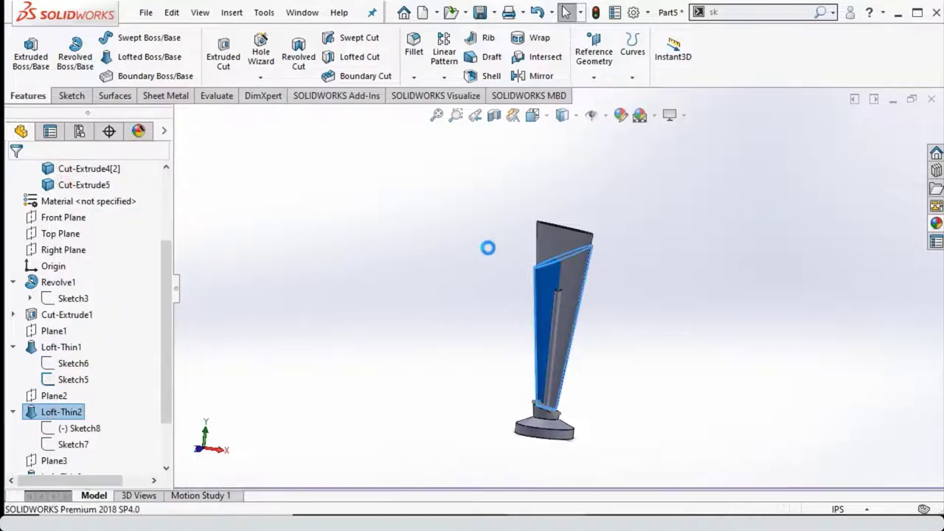
{"action": "mouse_move", "coordinate": [540, 281]}
{"action": "middle_mouse_down"}
{"action": "mouse_move", "coordinate": [421, 268]}
{"action": "mouse_move", "coordinate": [611, 250]}
{"action": "mouse_move", "coordinate": [494, 273]}
{"action": "mouse_move", "coordinate": [511, 268]}
{"action": "mouse_move", "coordinate": [514, 228]}
{"action": "mouse_move", "coordinate": [561, 280]}
{"action": "mouse_move", "coordinate": [582, 282]}
{"action": "middle_mouse_up"}
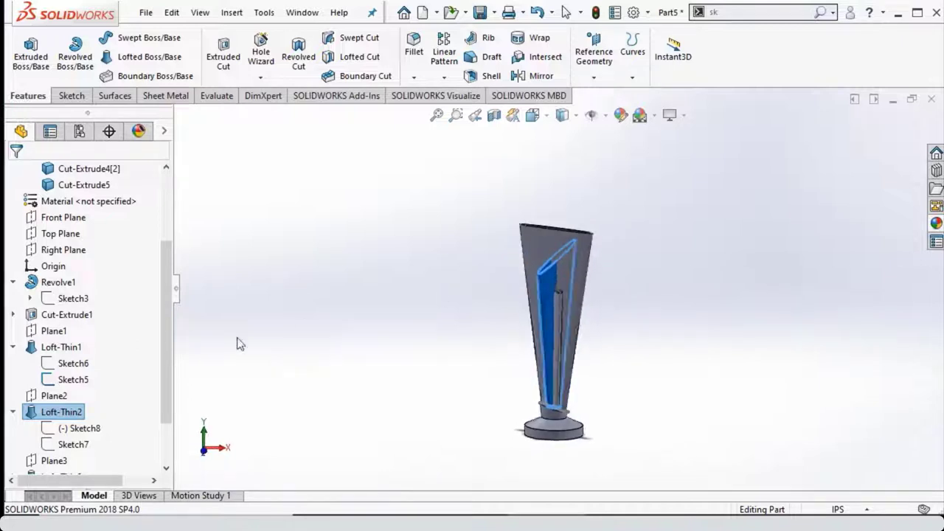
Step: Unsuppress the Cut-Extrude3 cut
{"action": "scroll", "coordinate": [84, 394], "scroll_direction": "down", "scroll_amount": 3}
{"action": "scroll", "coordinate": [84, 401], "scroll_direction": "down", "scroll_amount": 1}
{"action": "right_click", "coordinate": [71, 427]}
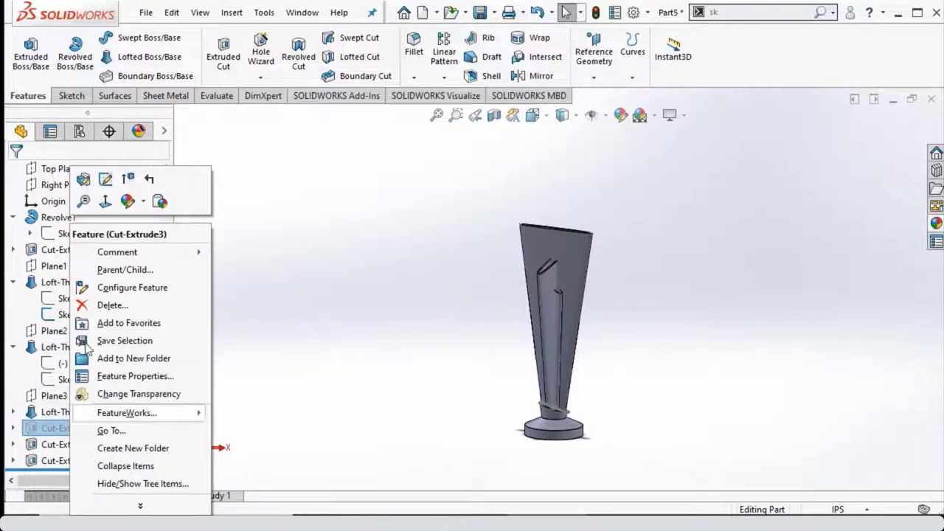
{"action": "left_click", "coordinate": [123, 182]}
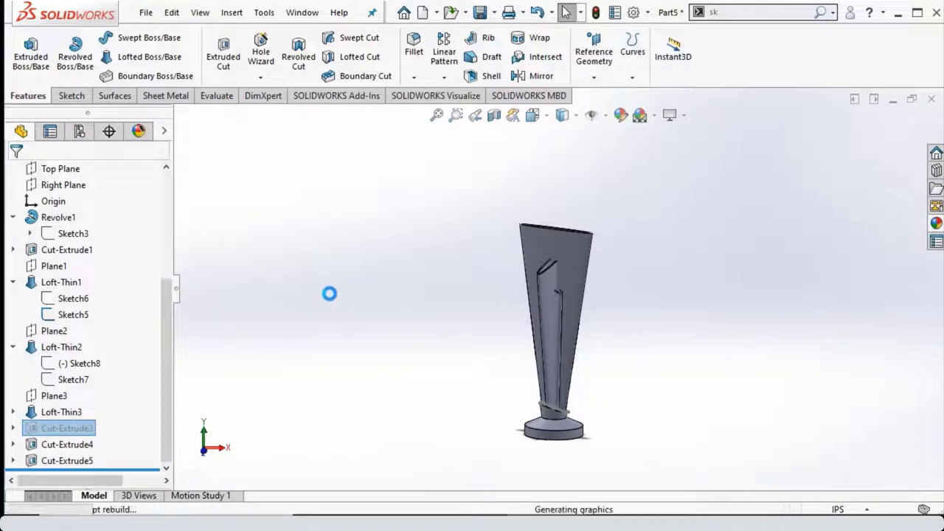
Step: Orbit and zoom to see the whole upright trophy, then start a Fillet on the base
{"action": "mouse_move", "coordinate": [323, 298]}
{"action": "middle_mouse_down"}
{"action": "mouse_move", "coordinate": [518, 289]}
{"action": "mouse_move", "coordinate": [468, 252]}
{"action": "mouse_move", "coordinate": [531, 310]}
{"action": "middle_mouse_up"}
{"action": "scroll", "coordinate": [519, 289], "scroll_direction": "down", "scroll_amount": 5}
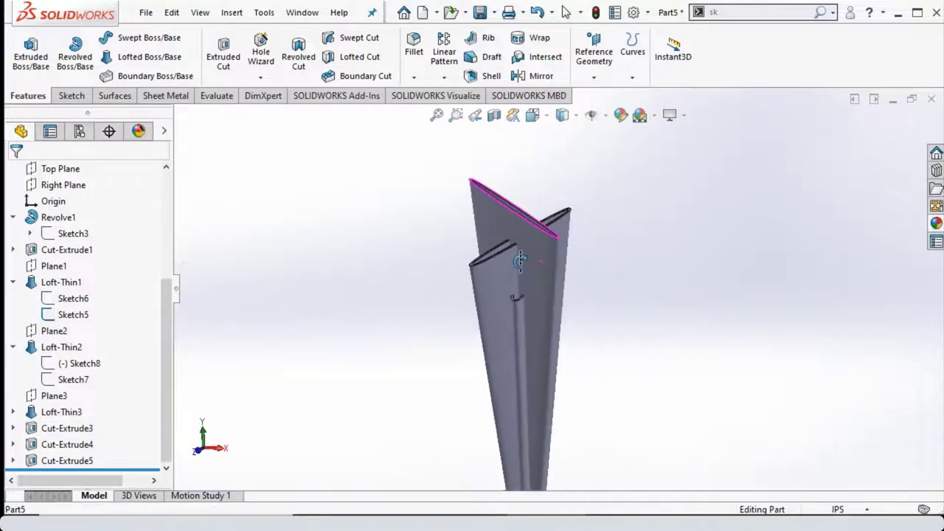
{"action": "scroll", "coordinate": [531, 310], "scroll_direction": "up", "scroll_amount": 5}
{"action": "middle_click_drag", "start_coordinate": [578, 350], "coordinate": [579, 348]}
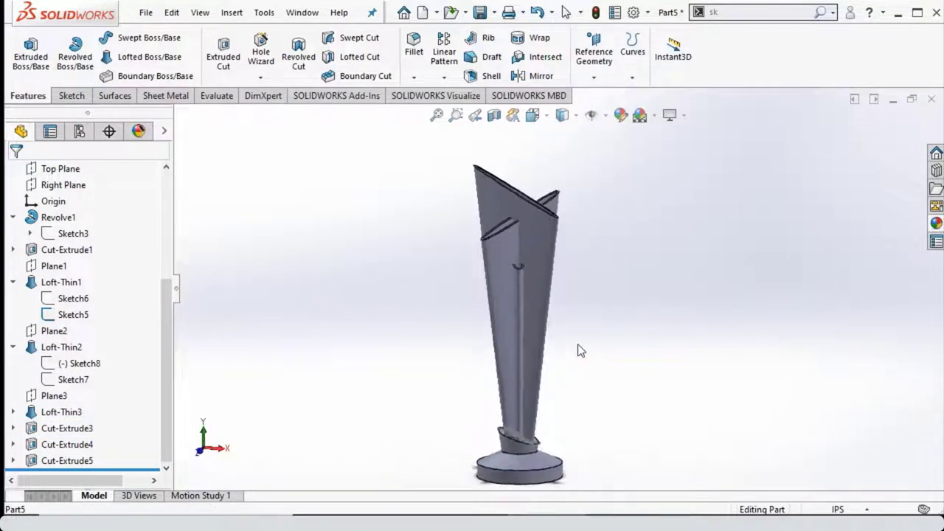
{"action": "scroll", "coordinate": [573, 352], "scroll_direction": "up", "scroll_amount": 2}
{"action": "scroll", "coordinate": [571, 352], "scroll_direction": "down", "scroll_amount": 2}
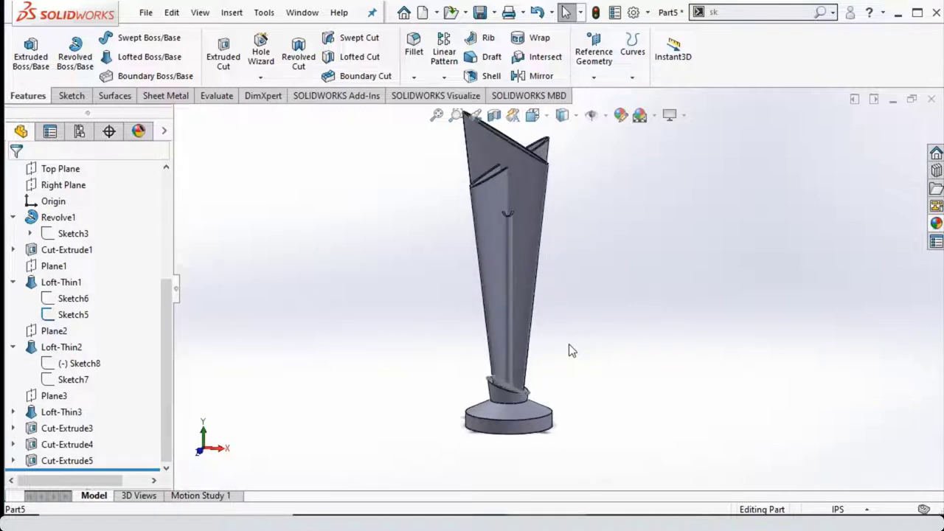
{"action": "scroll", "coordinate": [532, 398], "scroll_direction": "down", "scroll_amount": 3}
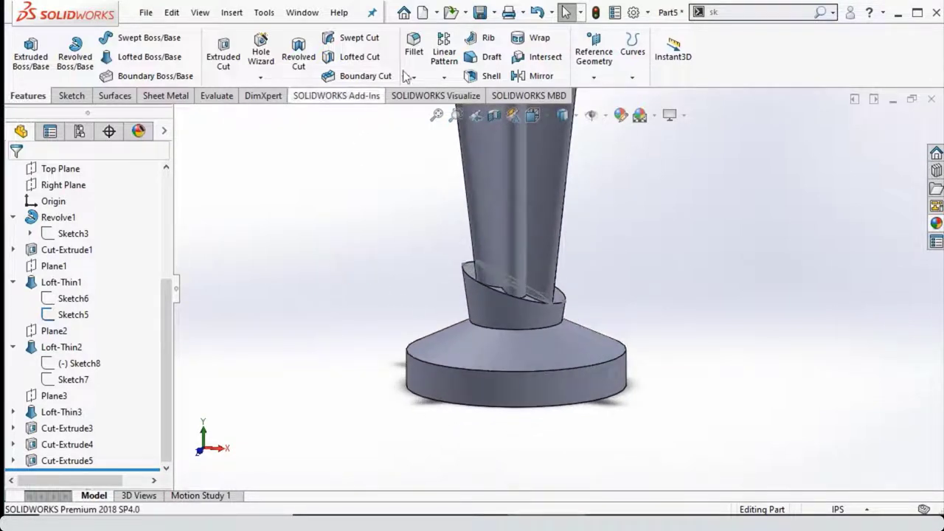
{"action": "left_click", "coordinate": [414, 46]}
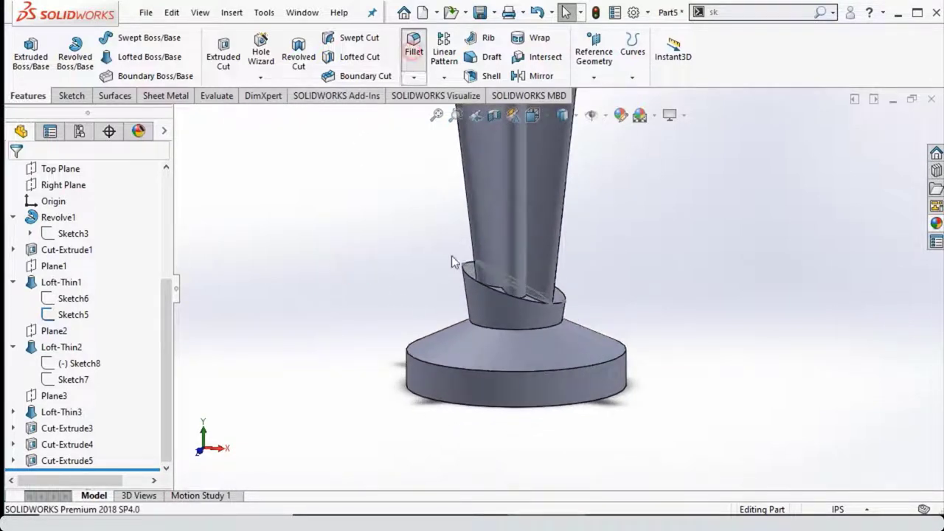
Step: Fillet the base's top outer edge and base-to-stem edge at 0.10in, then fit the trophy in view
{"action": "left_click", "coordinate": [442, 366]}
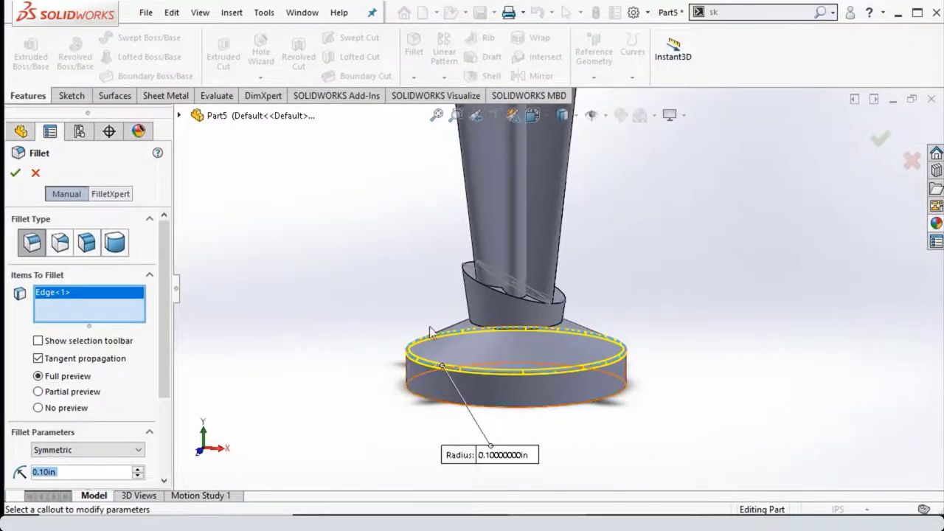
{"action": "left_click", "coordinate": [473, 330]}
{"action": "scroll", "coordinate": [487, 328], "scroll_direction": "down", "scroll_amount": 2}
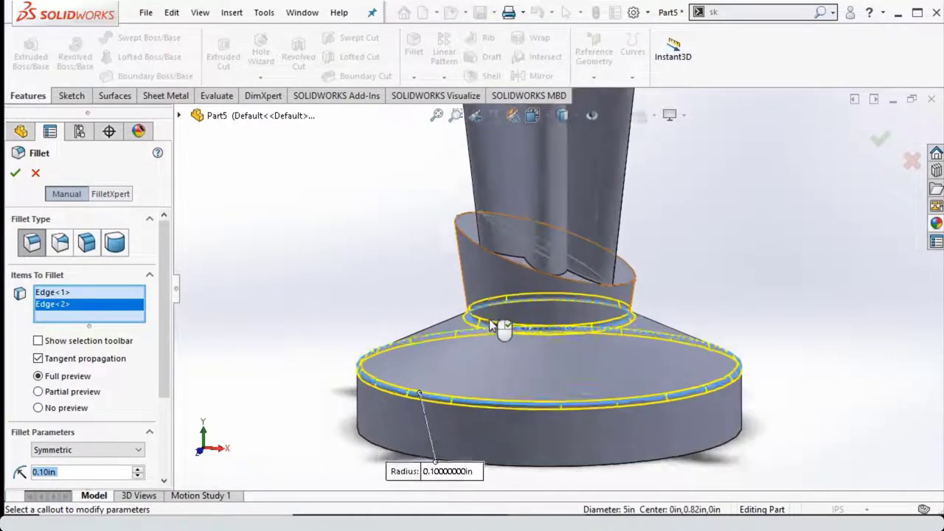
{"action": "scroll", "coordinate": [499, 327], "scroll_direction": "down", "scroll_amount": 3}
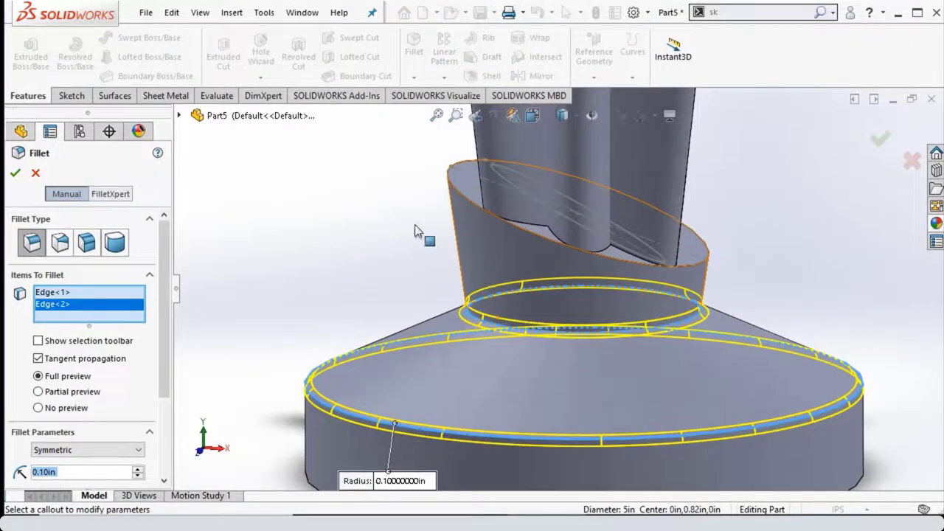
{"action": "left_click", "coordinate": [16, 175]}
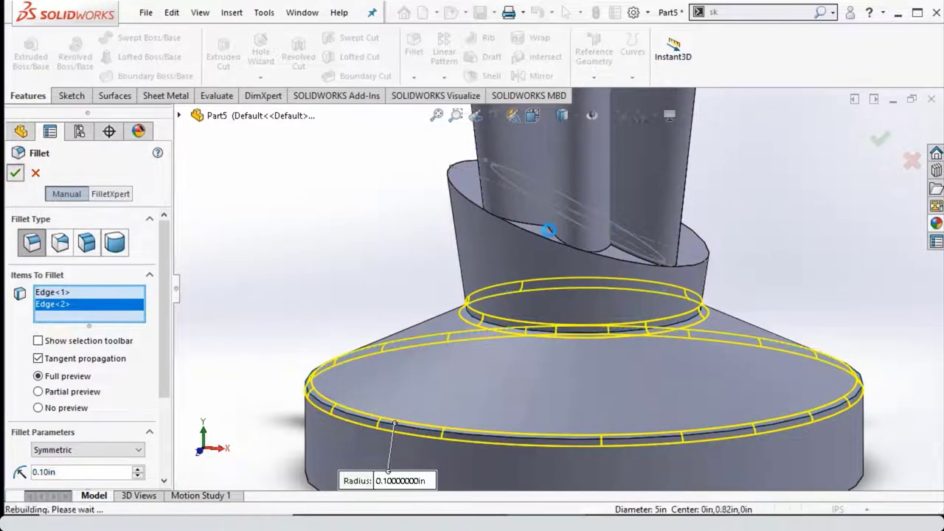
{"action": "key", "text": "f"}
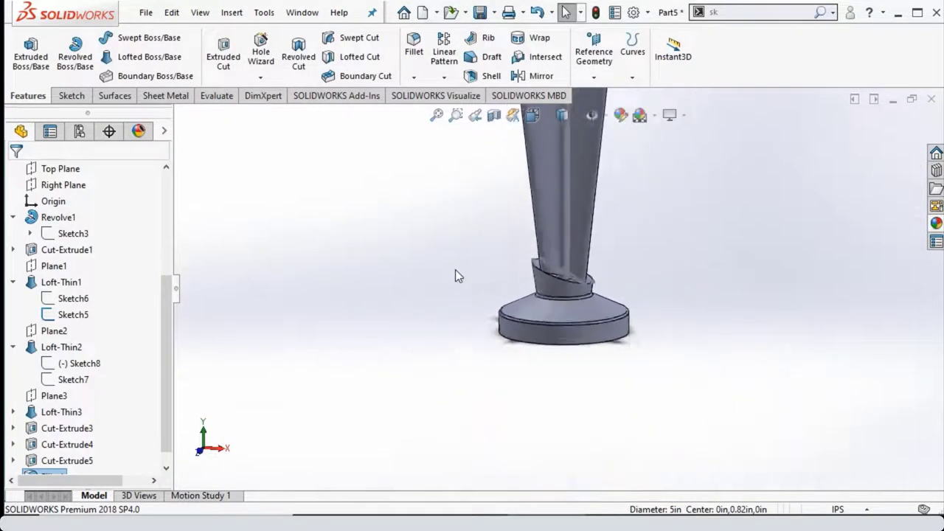
{"action": "scroll", "coordinate": [535, 303], "scroll_direction": "down", "scroll_amount": 3}
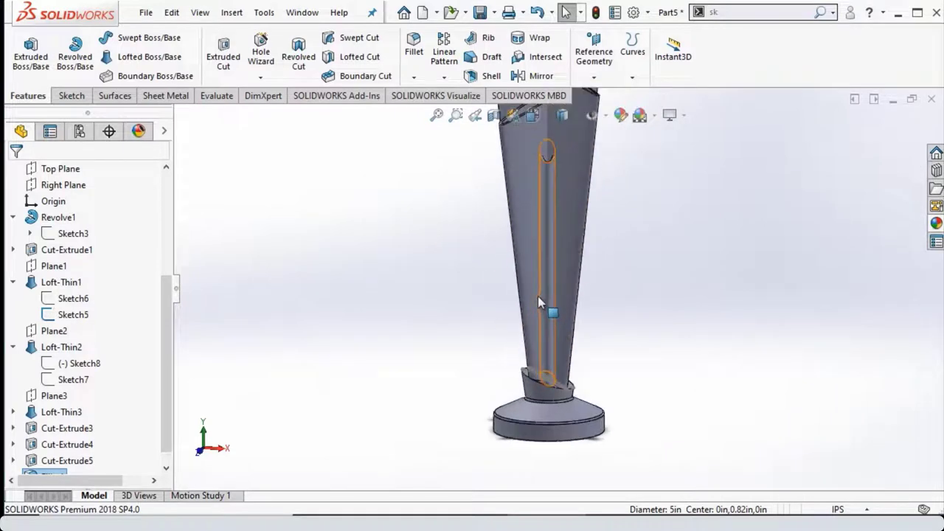
{"action": "scroll", "coordinate": [583, 236], "scroll_direction": "up", "scroll_amount": 2}
{"action": "scroll", "coordinate": [590, 207], "scroll_direction": "down", "scroll_amount": 1}
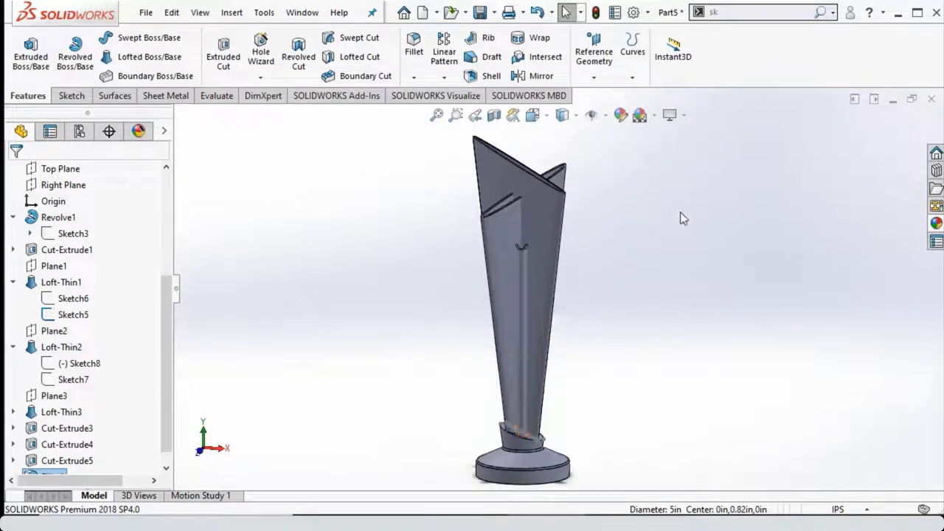
Step: Apply the polished aluminum appearance to the whole Part5 trophy part
{"action": "left_click", "coordinate": [937, 224]}
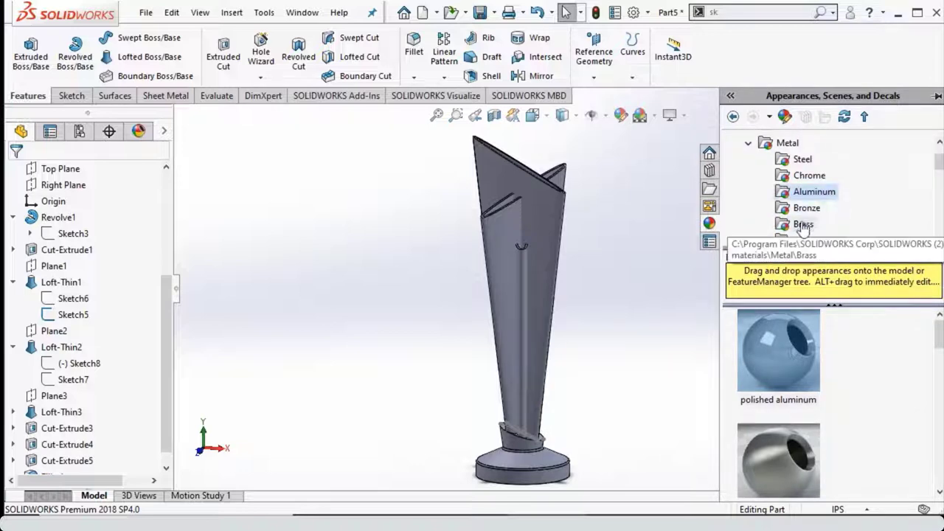
{"action": "left_click_drag", "start_coordinate": [777, 352], "coordinate": [533, 266]}
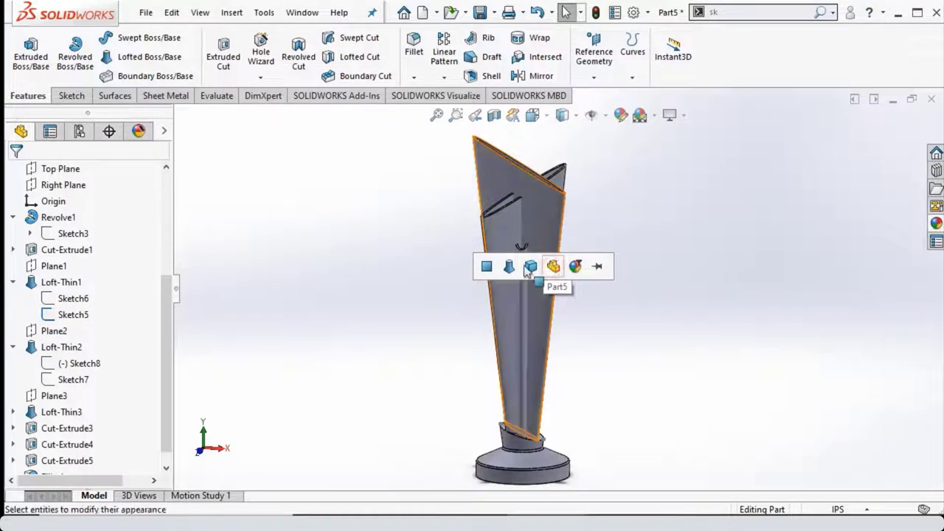
{"action": "left_click", "coordinate": [554, 267]}
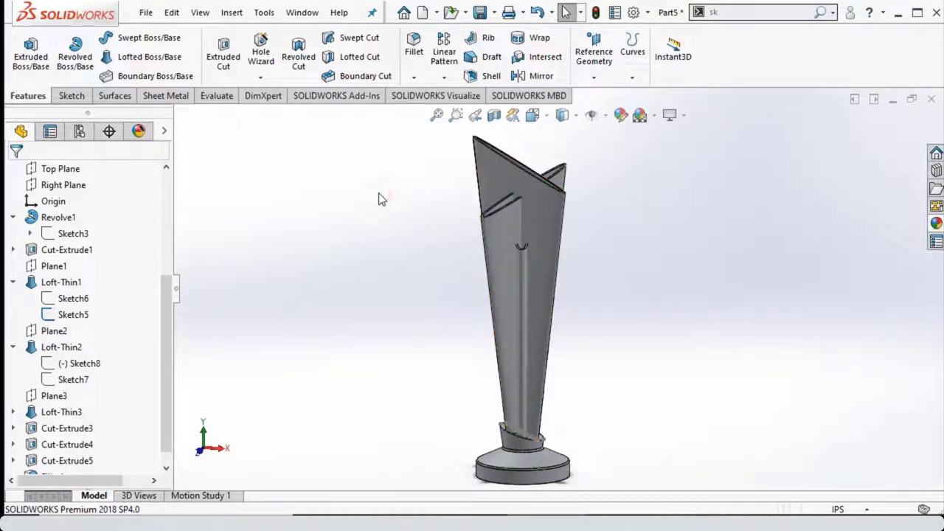
Step: Start a simple export of the trophy from the SOLIDWORKS Visualize tab
{"action": "left_click", "coordinate": [511, 96]}
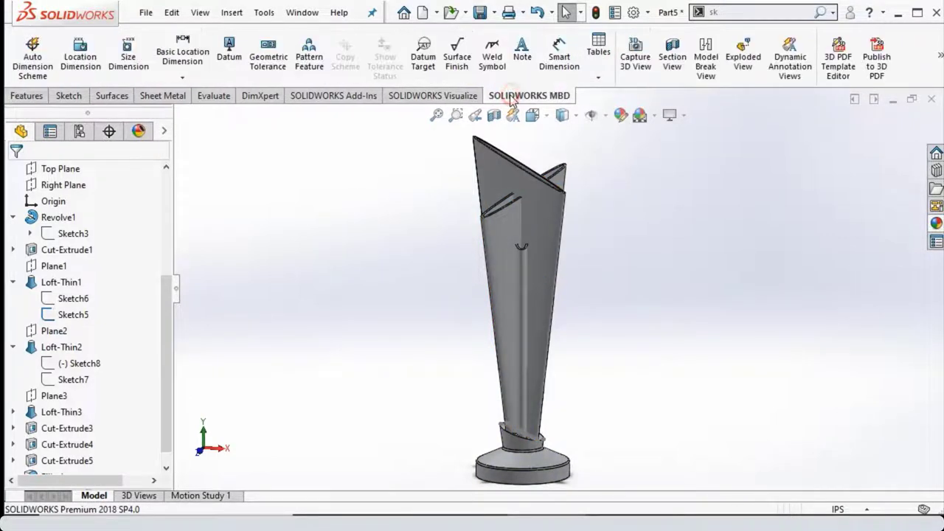
{"action": "left_click", "coordinate": [411, 96]}
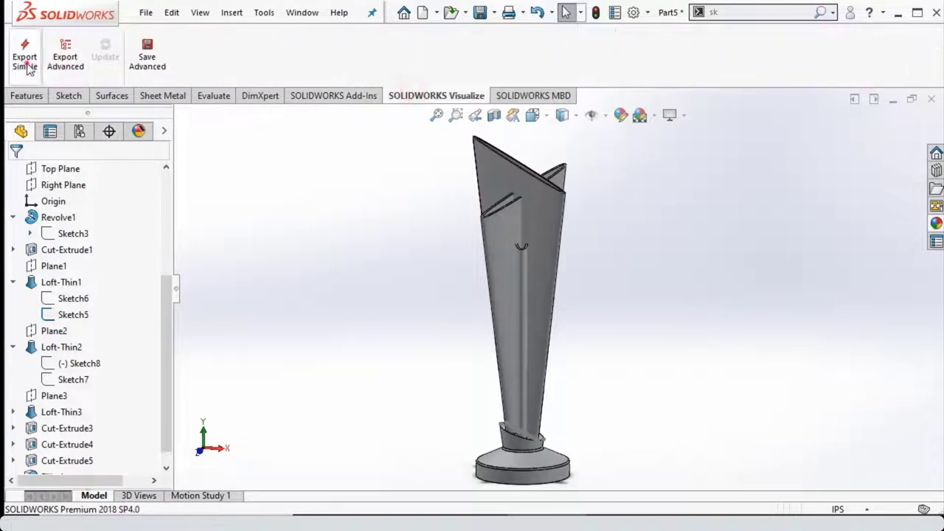
{"action": "key", "text": "ctrl+s"}
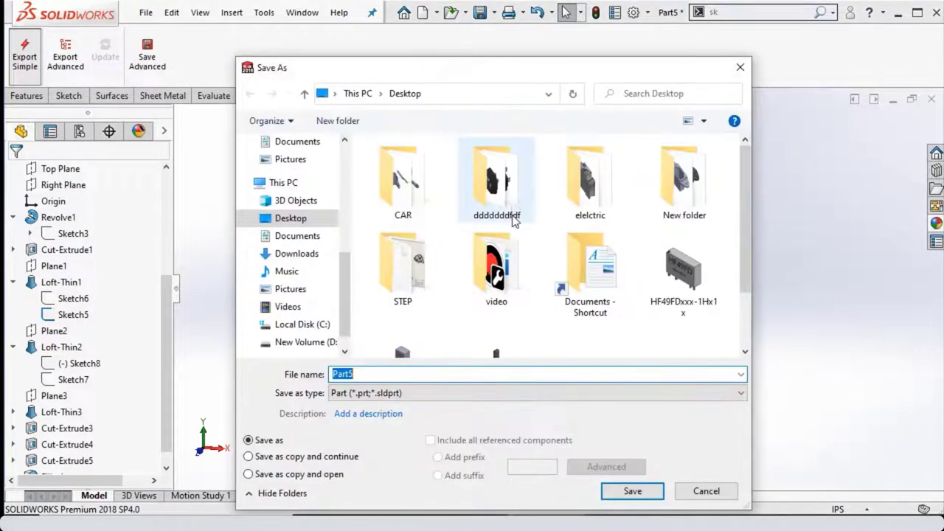
Step: Rename the export file from Part5 to 'icc t20 world cup trophy' on the Desktop
{"action": "left_click", "coordinate": [476, 374]}
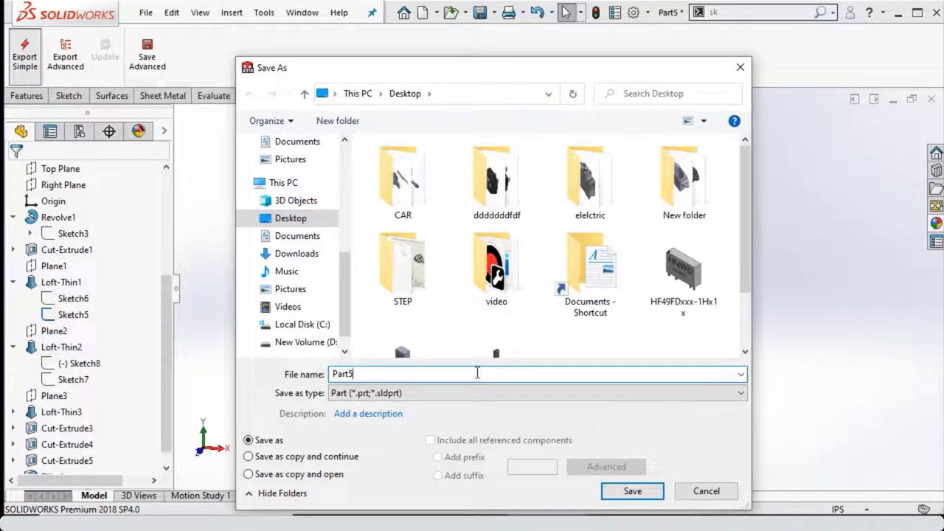
{"action": "type", "text": "t"}
{"action": "type", "text": "rop"}
{"action": "type", "text": "hy"}
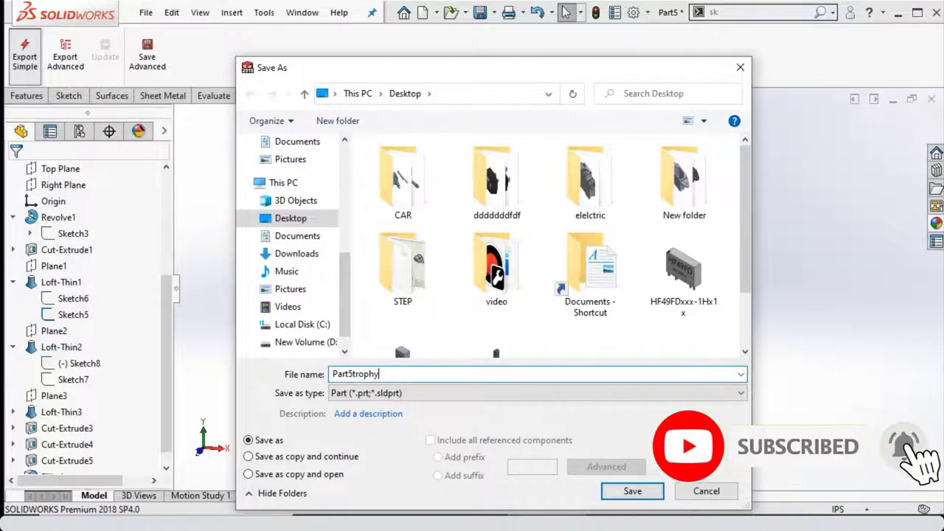
{"action": "left_click", "coordinate": [353, 374]}
{"action": "key", "text": "BackSpace"}
{"action": "key", "text": "BackSpace"}
{"action": "key", "text": "BackSpace"}
{"action": "type", "text": "icc "}
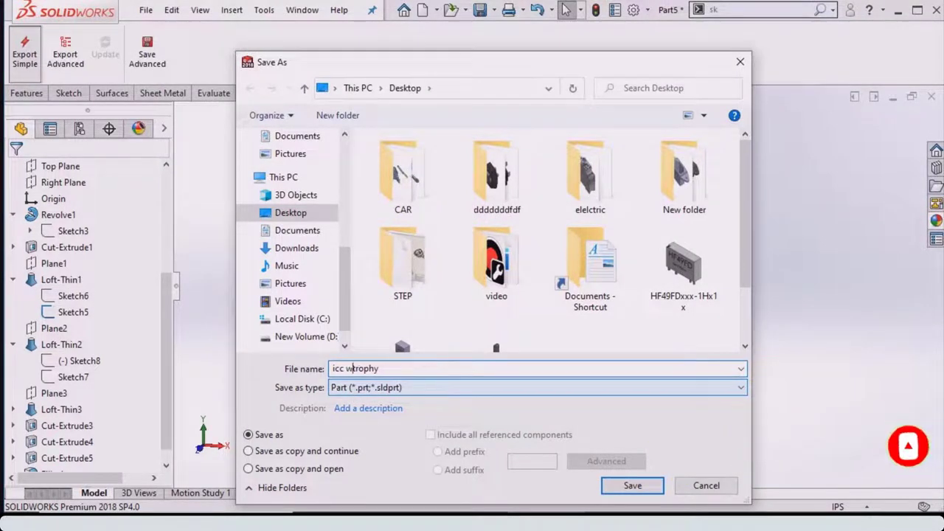
{"action": "type", "text": "t20"}
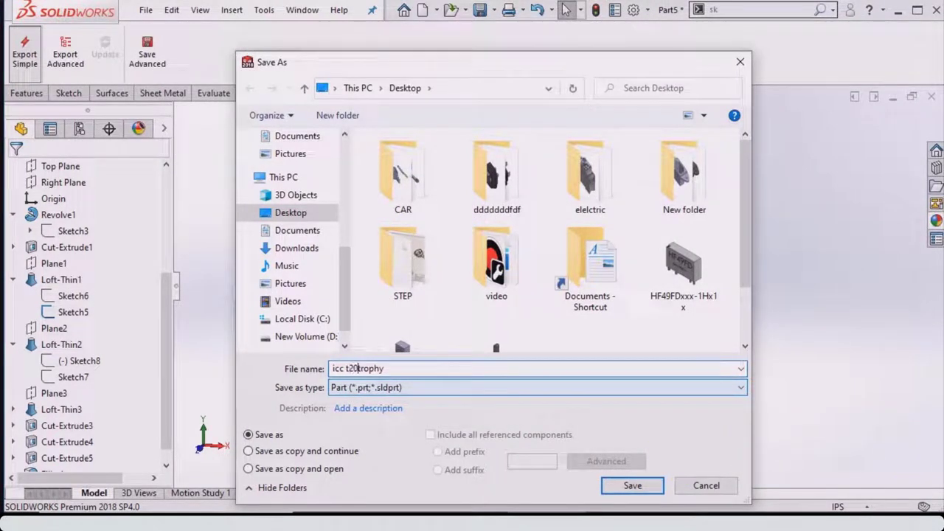
{"action": "type", "text": " world "}
{"action": "type", "text": "cup"}
Step: Send the trophy to Visualize and raise the polished aluminum roughness to 22.73
{"action": "left_click", "coordinate": [628, 483]}
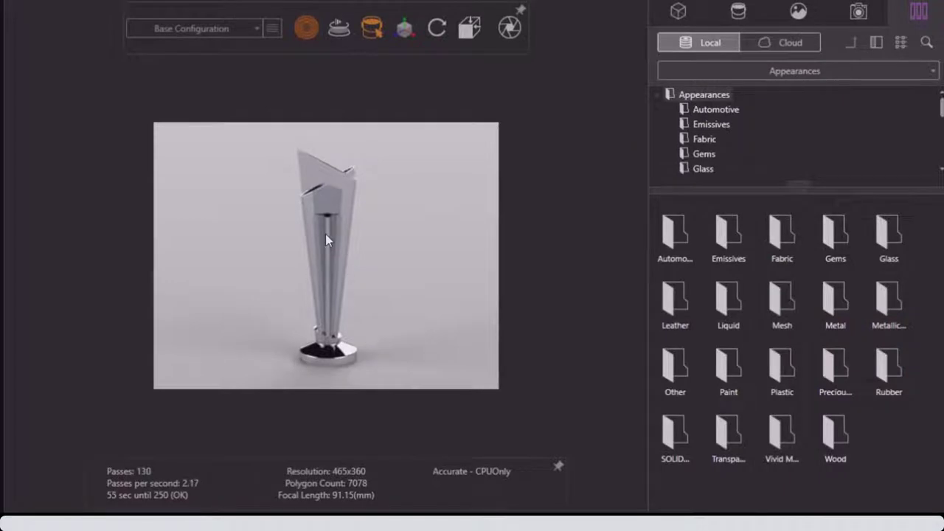
{"action": "scroll", "coordinate": [325, 233], "scroll_direction": "down", "scroll_amount": 2}
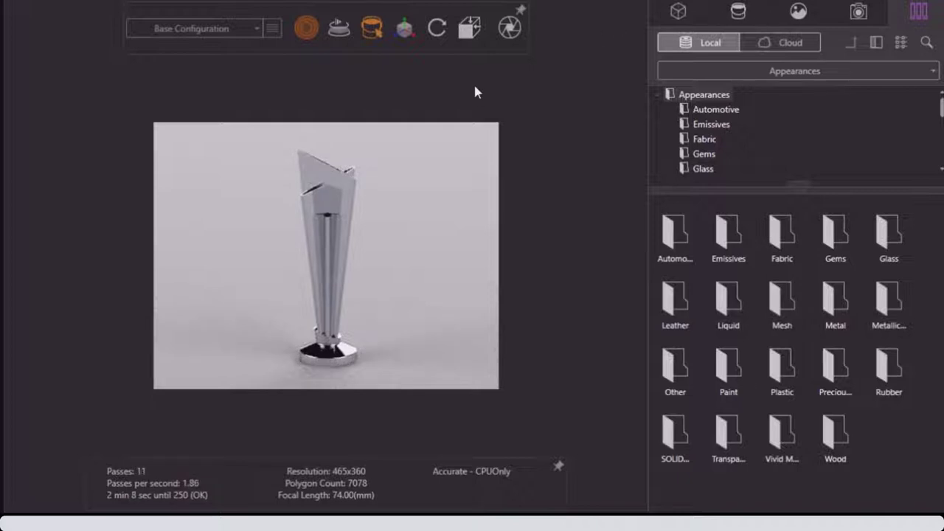
{"action": "left_click", "coordinate": [738, 11]}
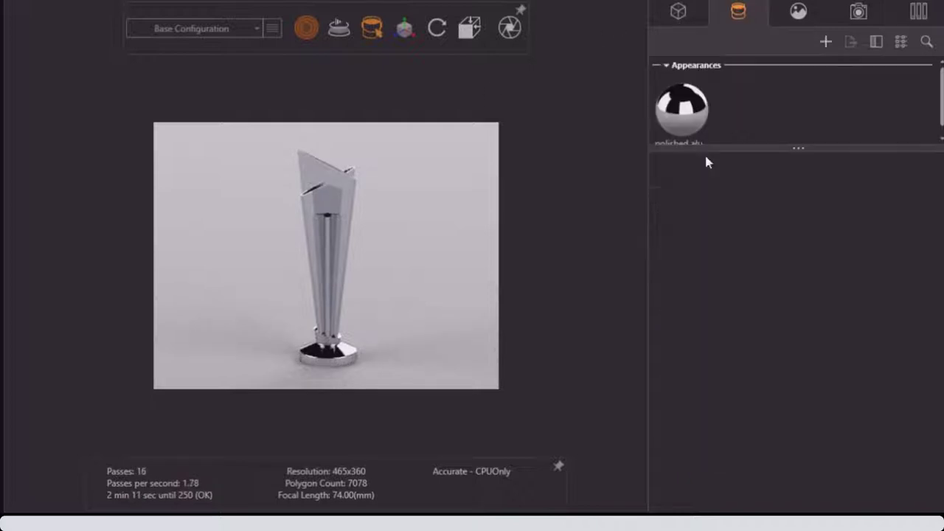
{"action": "left_click", "coordinate": [682, 112]}
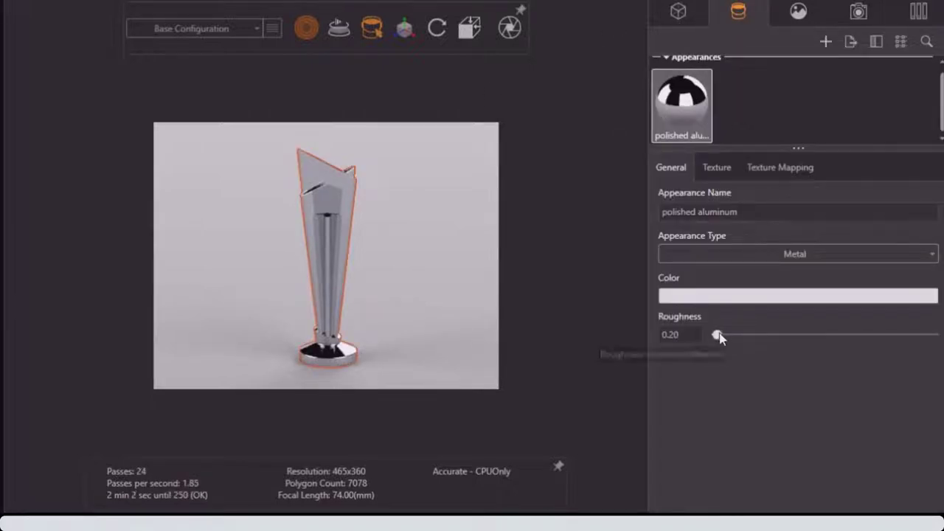
{"action": "left_click_drag", "start_coordinate": [717, 336], "coordinate": [767, 336]}
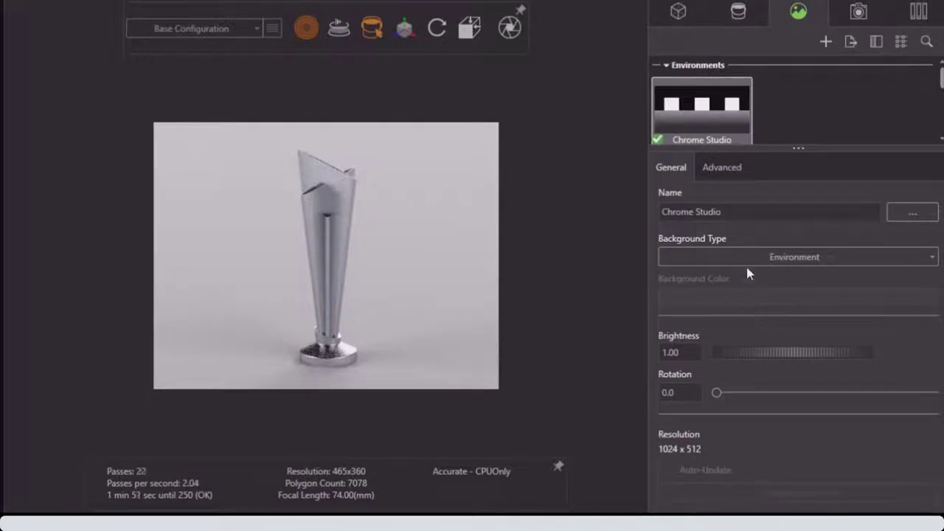
Step: Set the background type to Color and lower the aluminum roughness to 3.24
{"action": "left_click", "coordinate": [747, 258]}
{"action": "left_click", "coordinate": [719, 298]}
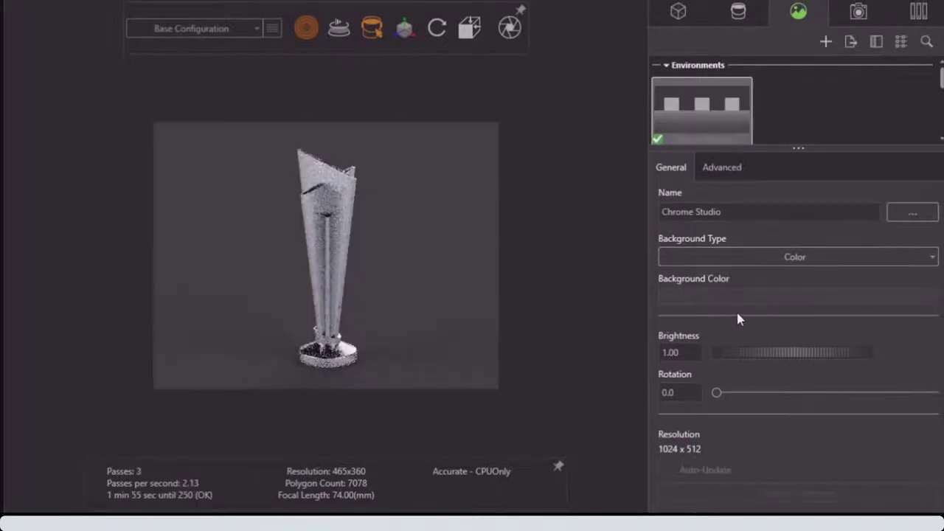
{"action": "left_click", "coordinate": [738, 22]}
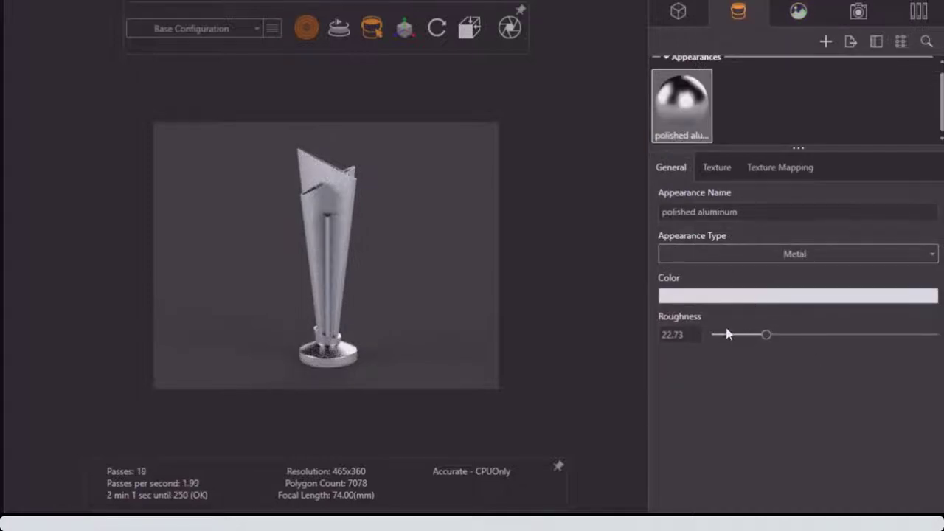
{"action": "left_click_drag", "start_coordinate": [766, 334], "coordinate": [720, 334]}
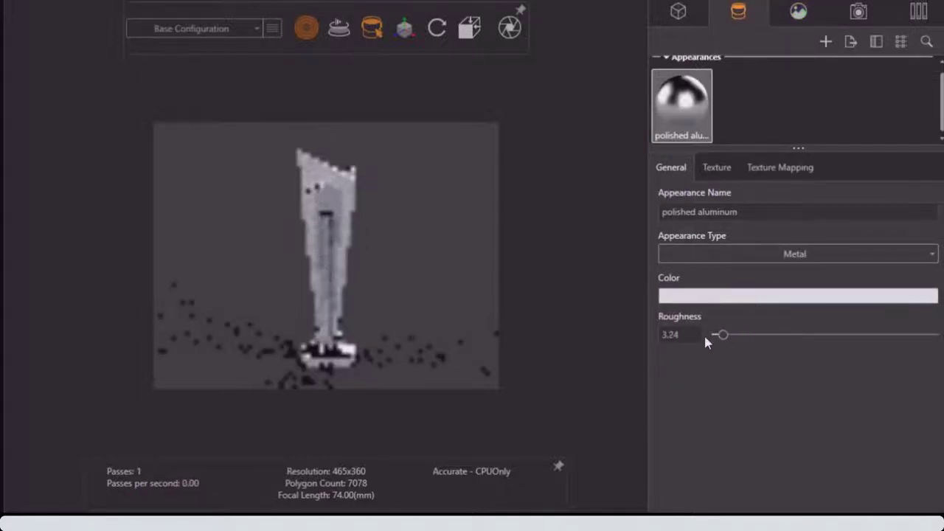
{"action": "left_click", "coordinate": [510, 27]}
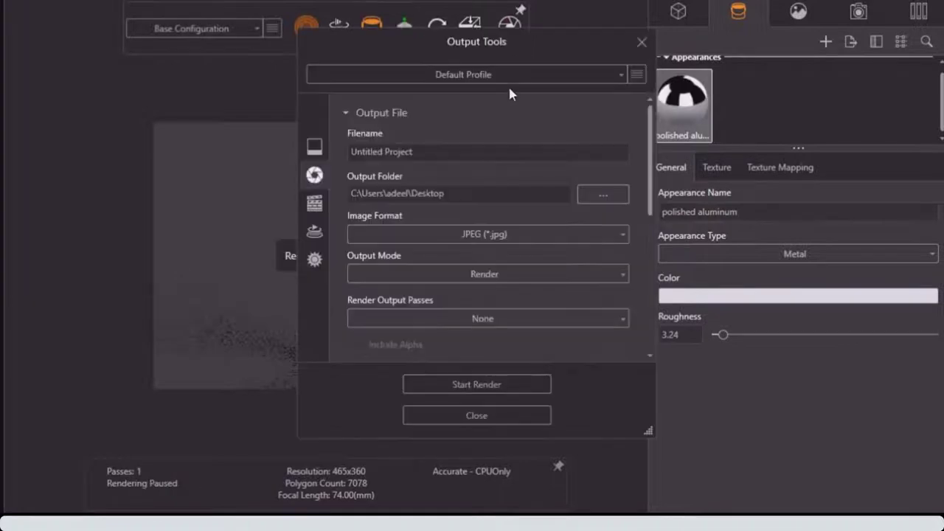
Step: Render the trophy to a 1398x1080 Untitled Project.jpg, dismissing the performance hint
{"action": "left_click", "coordinate": [462, 413]}
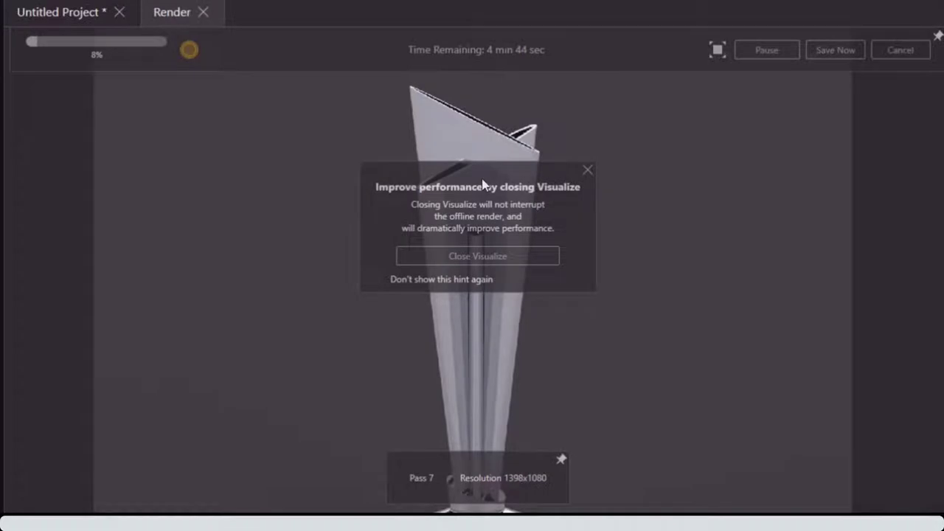
{"action": "left_click", "coordinate": [585, 171]}
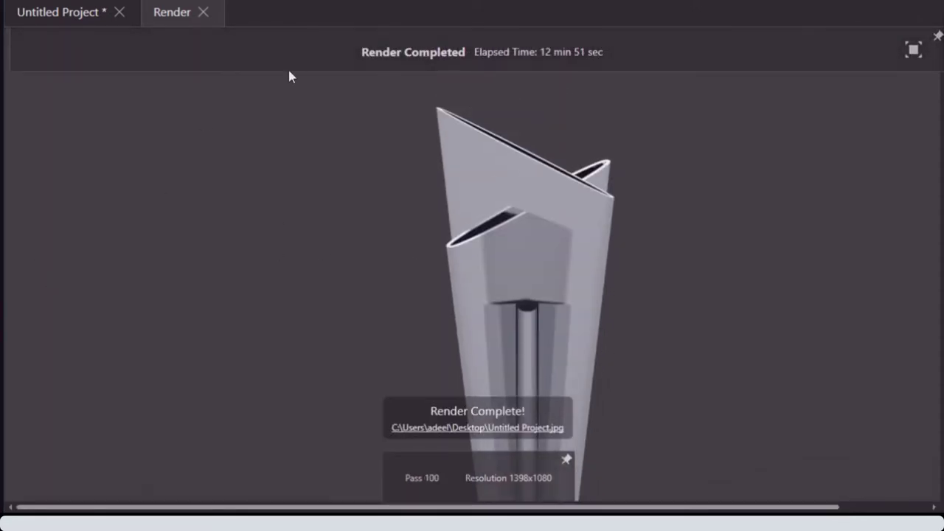
Step: Close the finished render via File > Close and orbit the trophy in SOLIDWORKS
{"action": "left_click", "coordinate": [25, 7]}
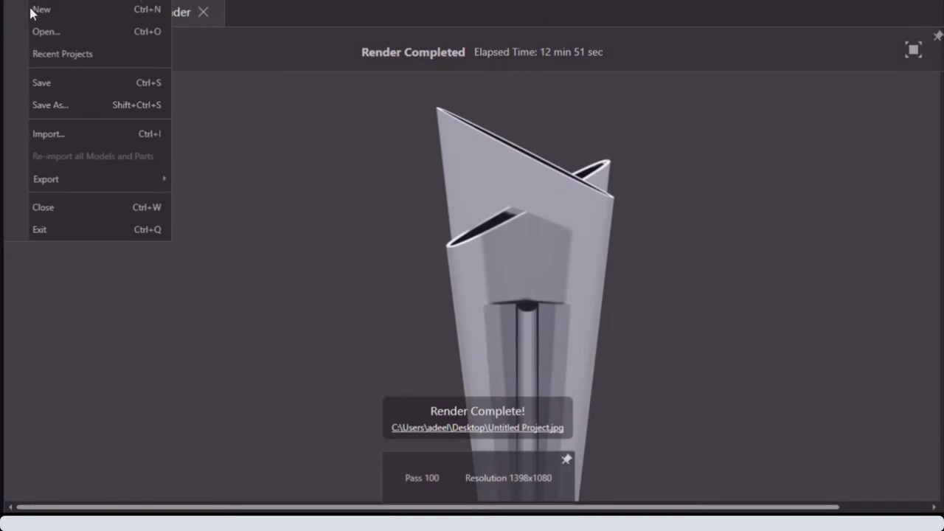
{"action": "left_click", "coordinate": [72, 212]}
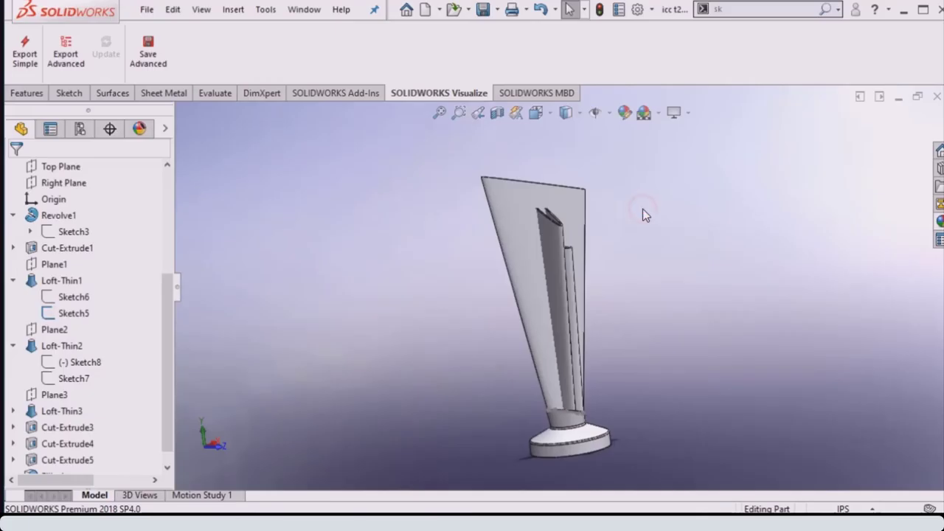
{"action": "mouse_move", "coordinate": [561, 244]}
{"action": "middle_mouse_down"}
{"action": "mouse_move", "coordinate": [472, 315]}
{"action": "mouse_move", "coordinate": [476, 351]}
{"action": "middle_mouse_up"}
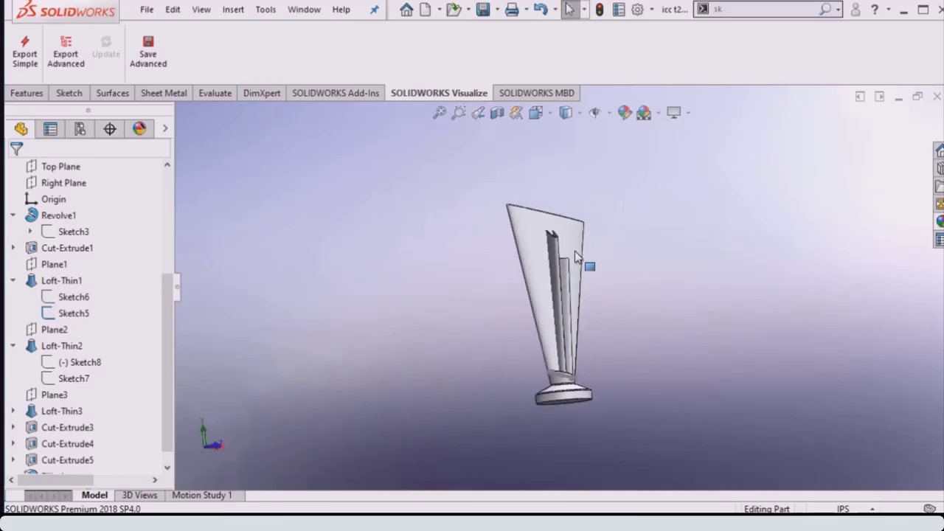